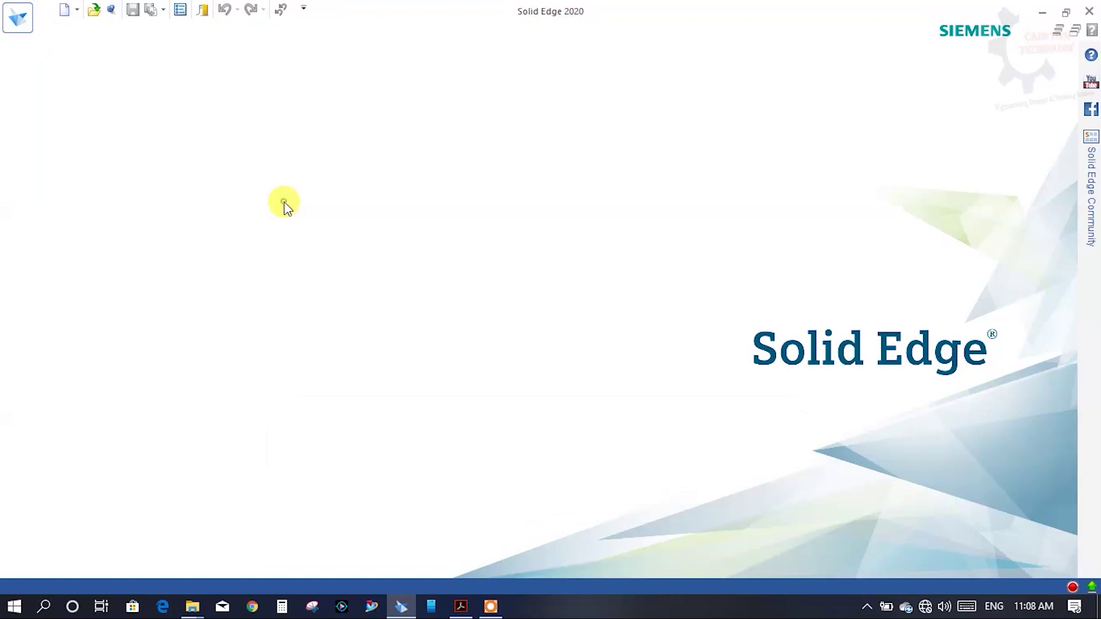
Step: Create a new ISO Metric part
click(20, 17)
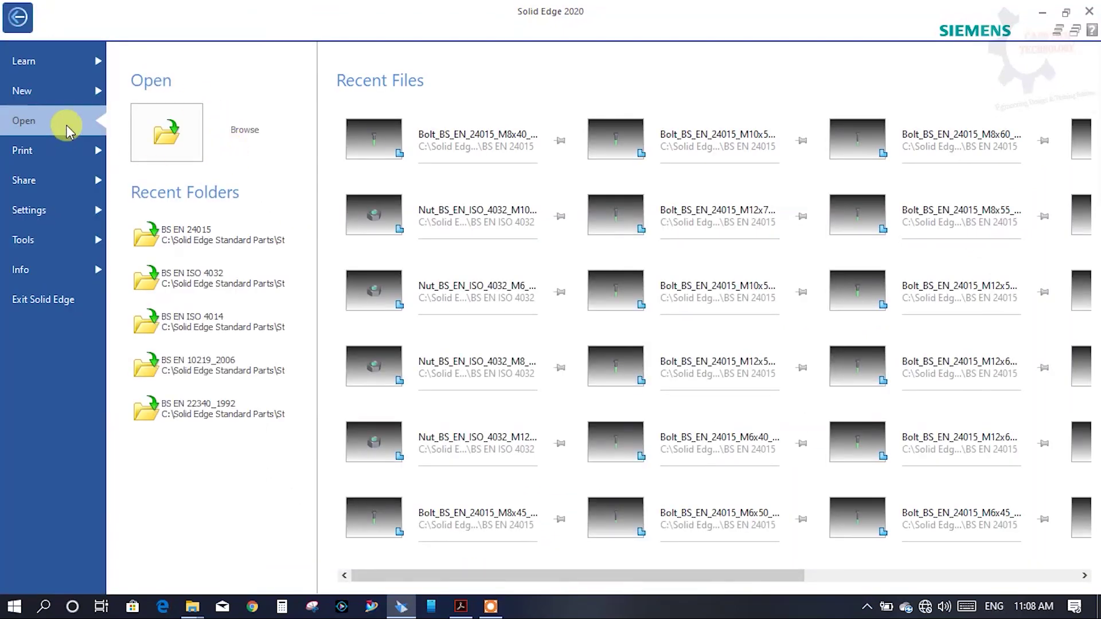
click(56, 102)
click(281, 260)
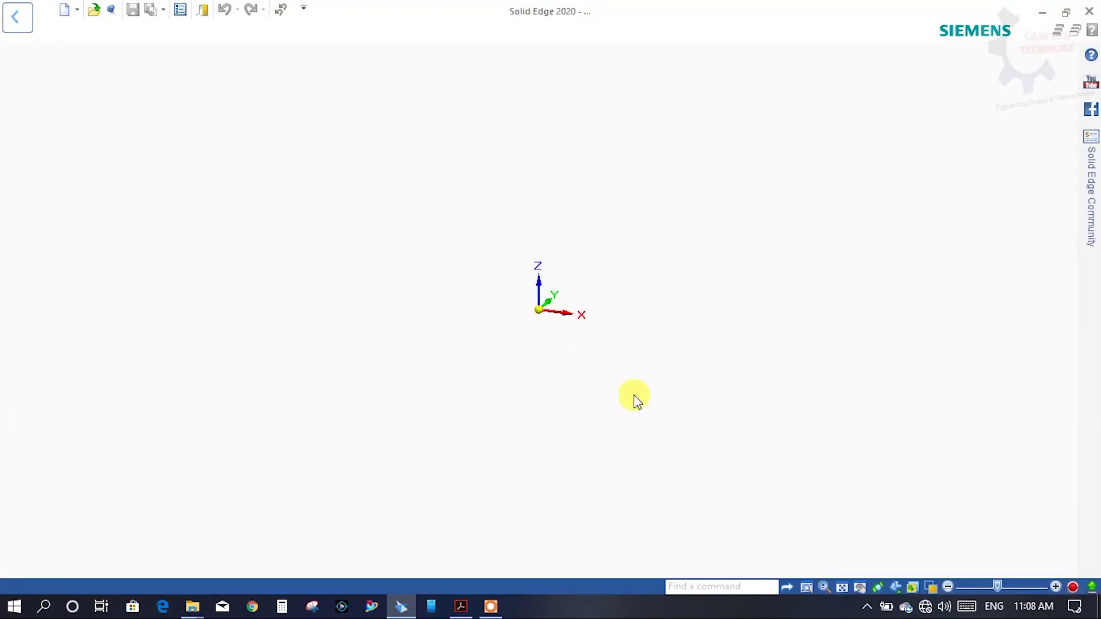
Step: Check the reference drawing, then start a sketch on the front base plane
click(460, 607)
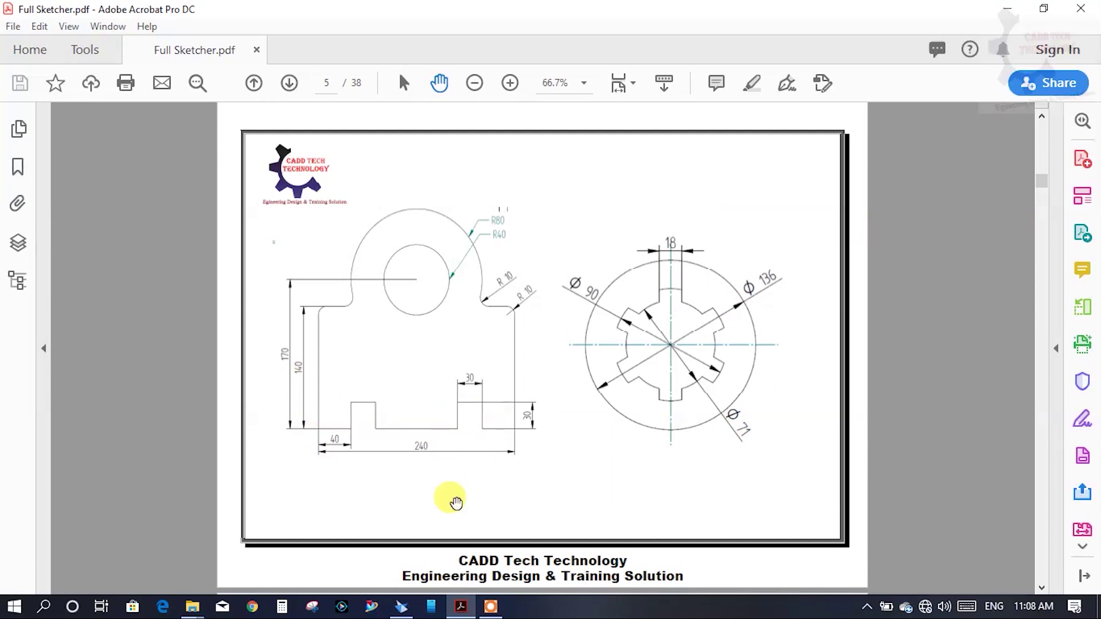
click(402, 606)
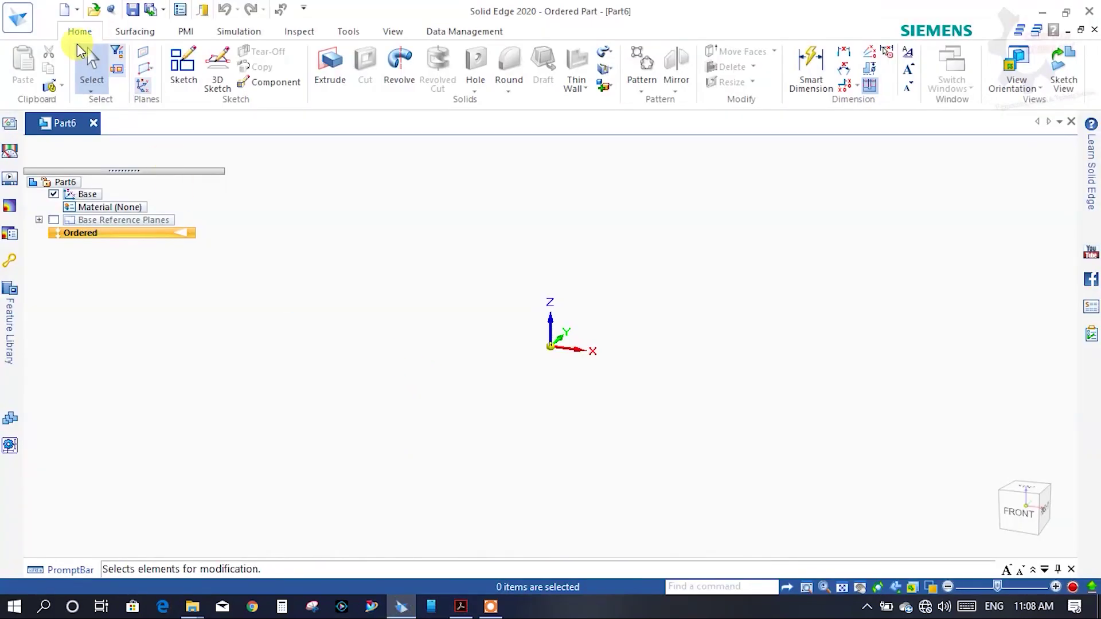
click(181, 82)
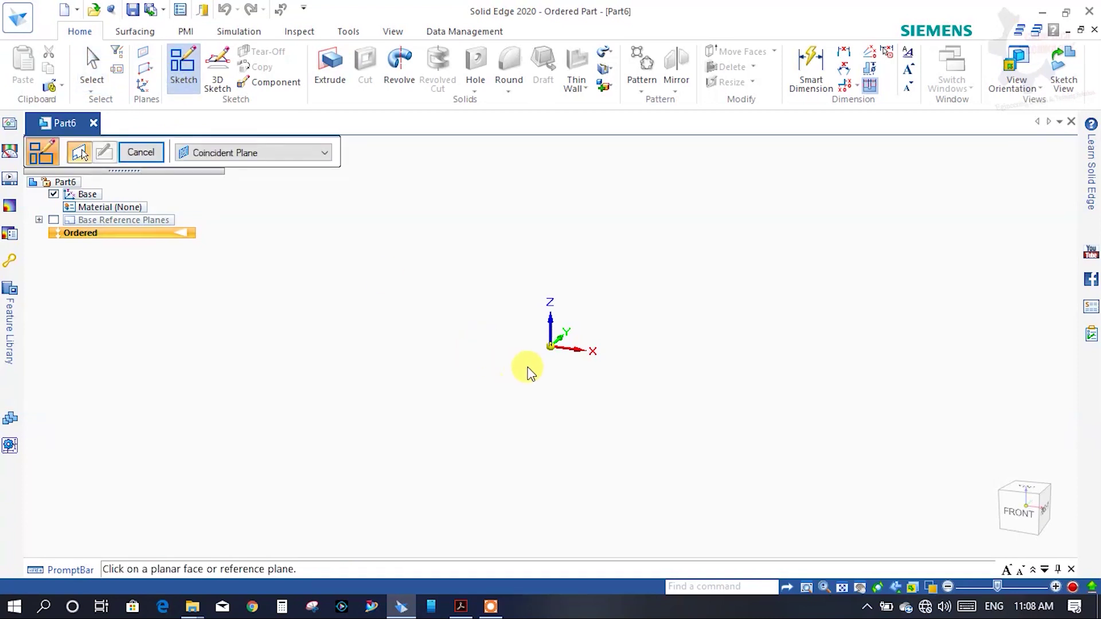
click(568, 335)
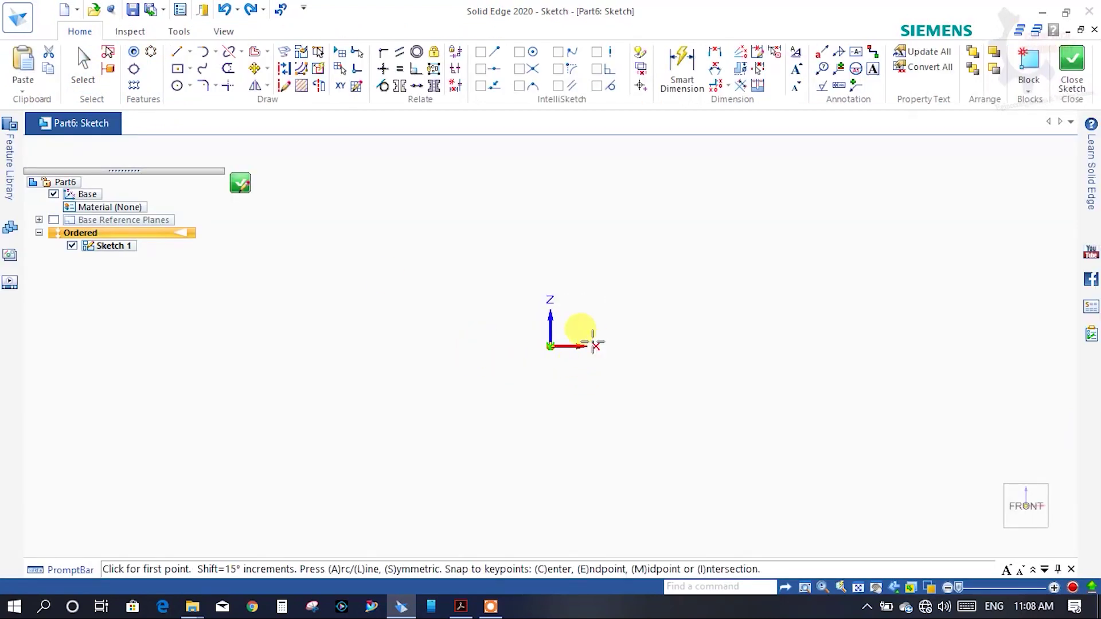
Step: Draw the left base line and the first raised rectangular tooth
scroll(534, 350, up, 3)
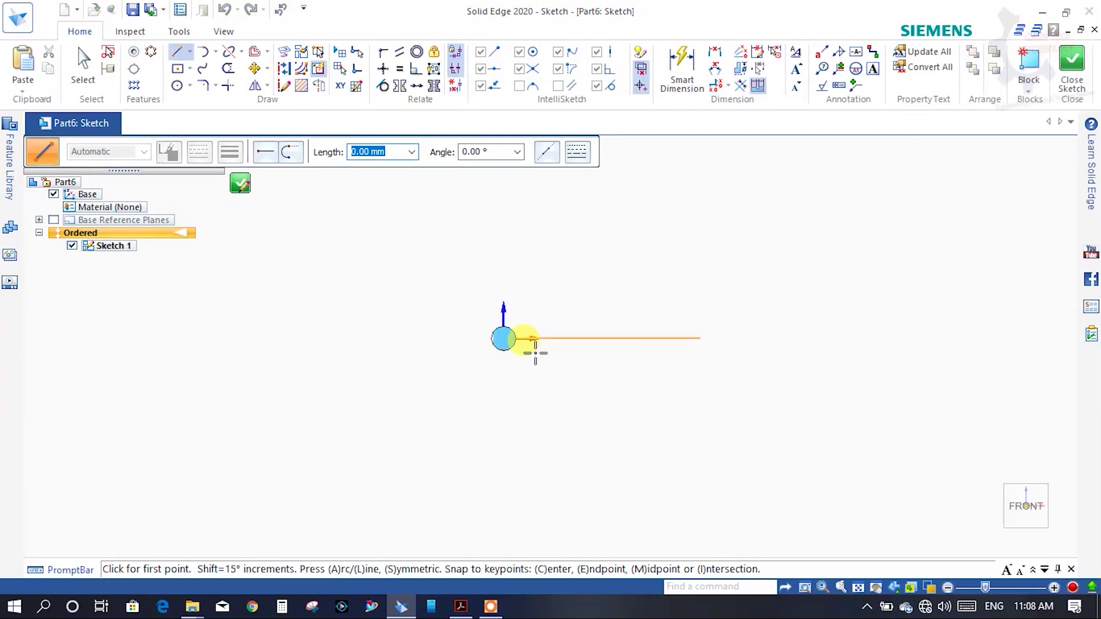
click(460, 606)
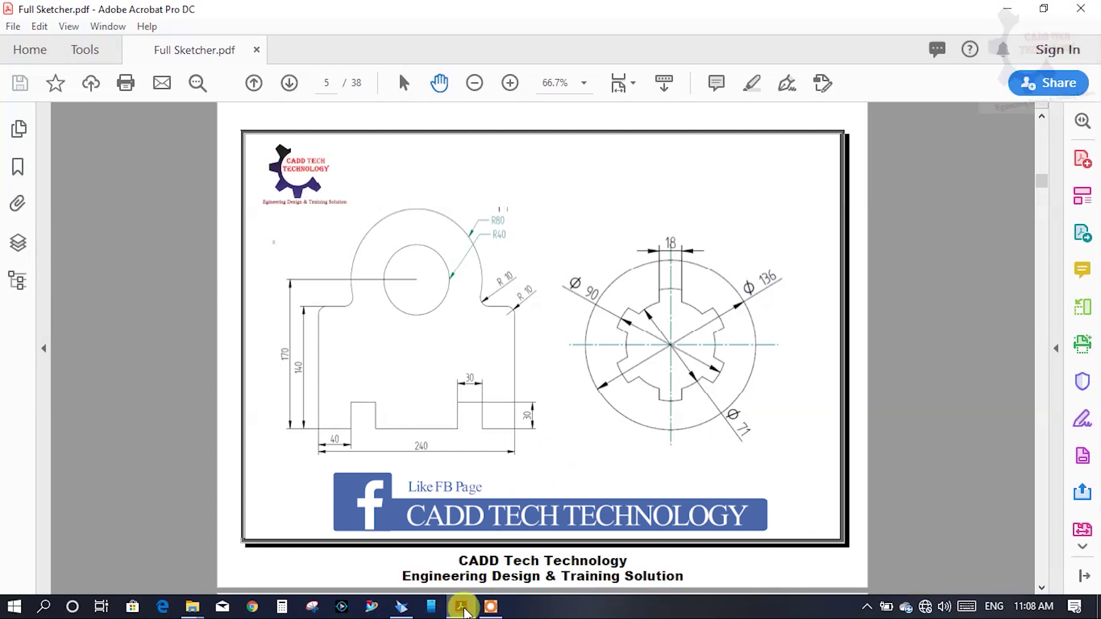
click(459, 608)
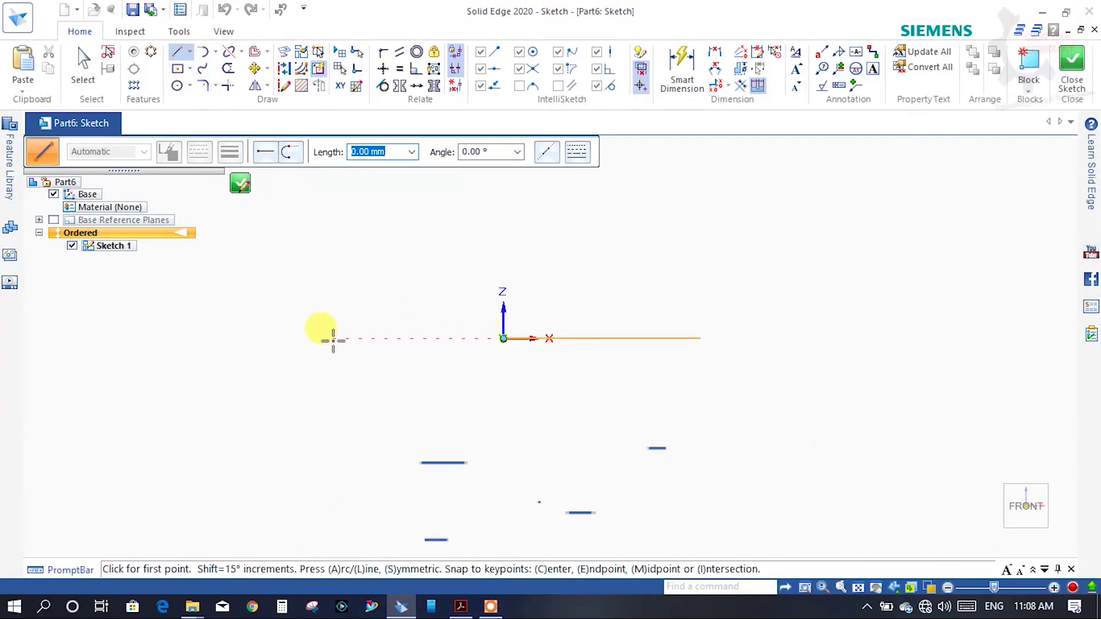
click(333, 339)
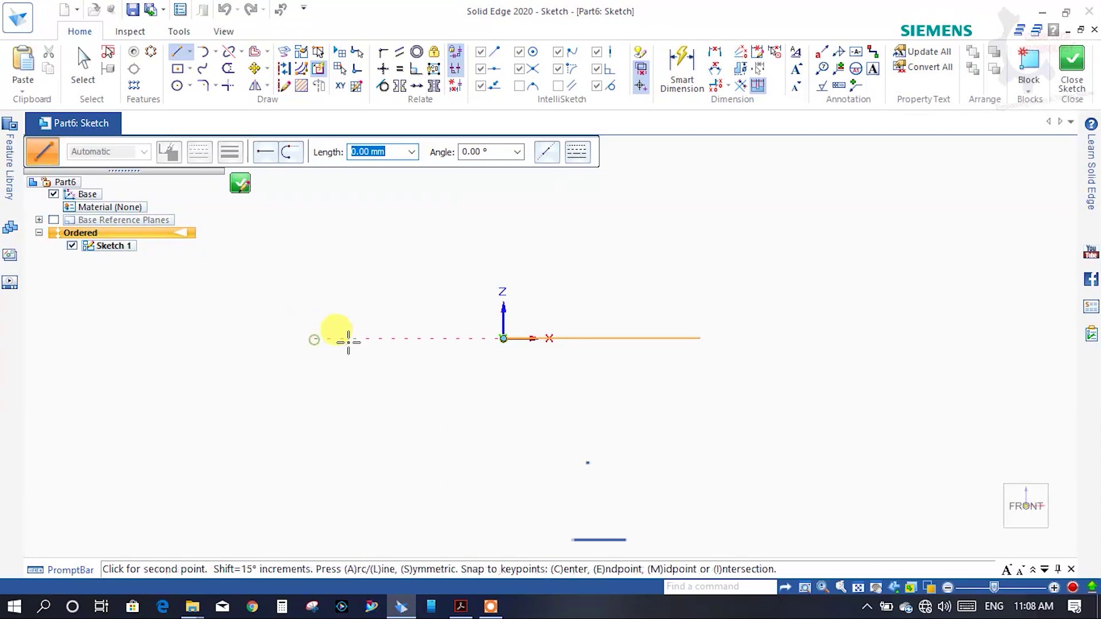
click(402, 338)
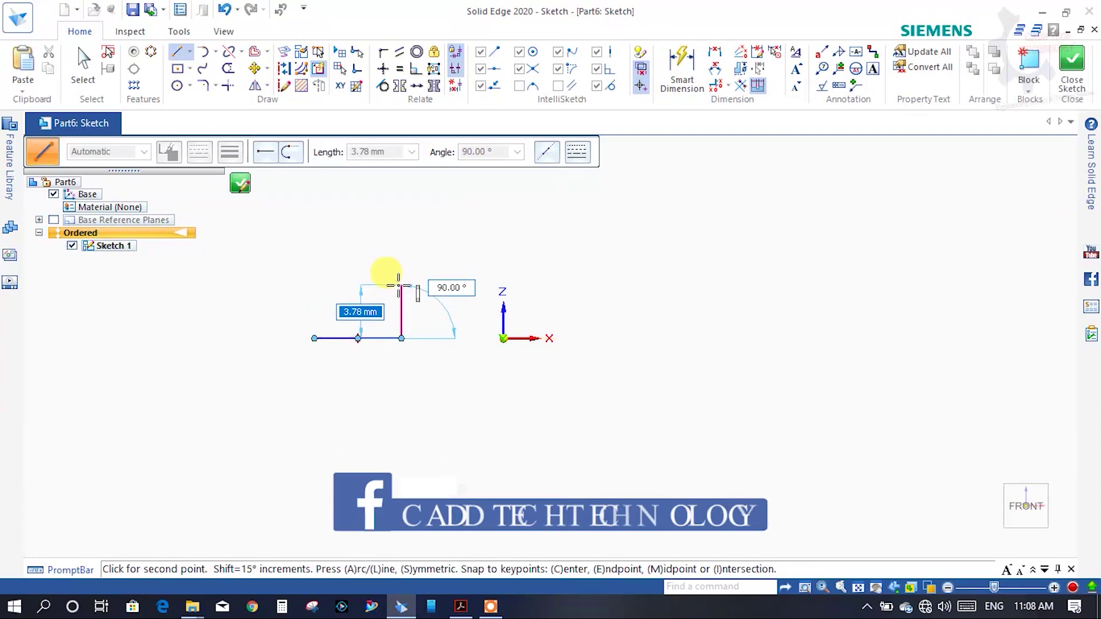
click(401, 285)
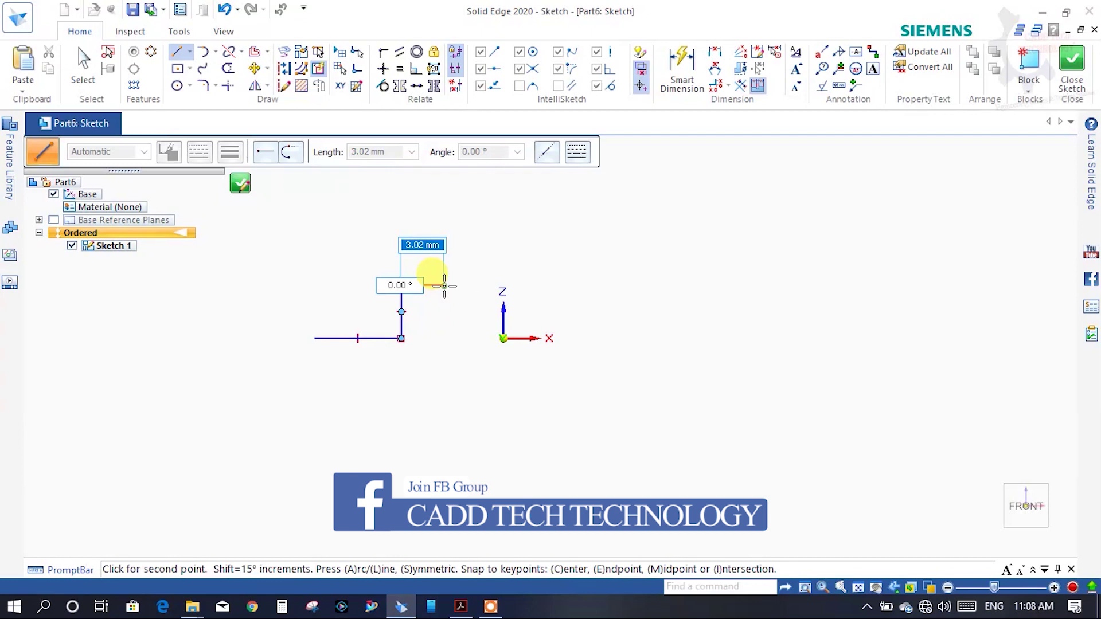
click(444, 285)
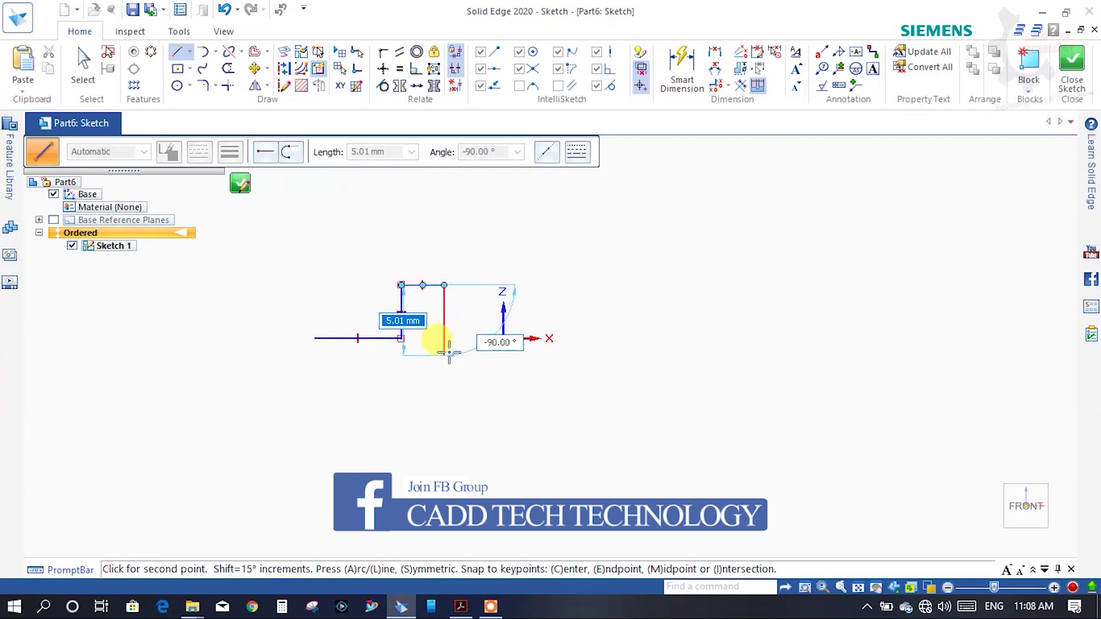
click(444, 339)
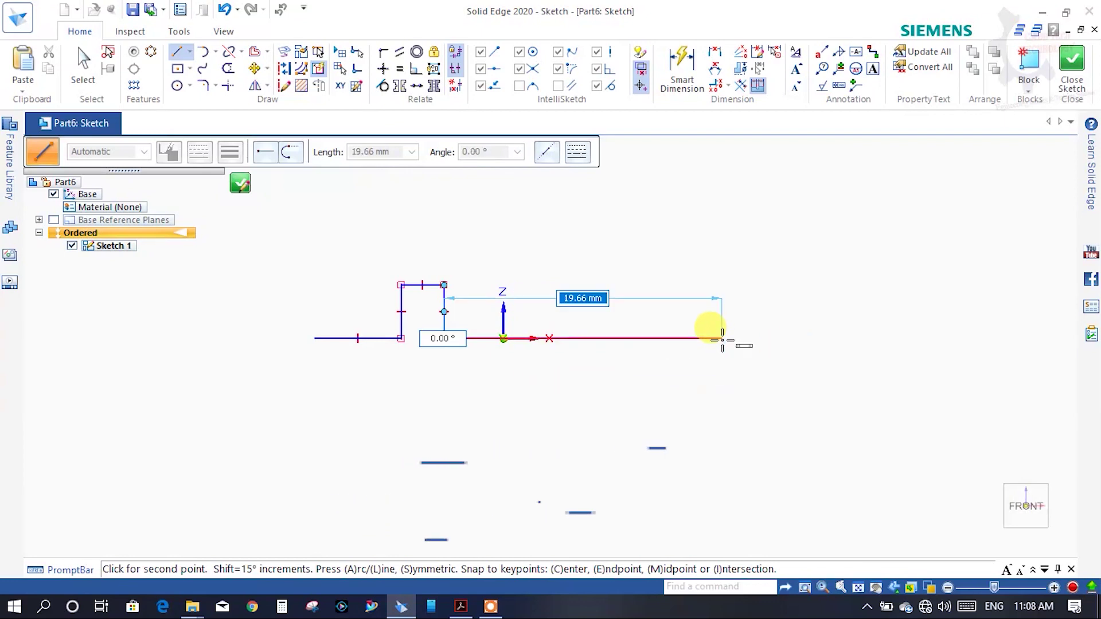
Step: Continue the base through the second tooth and up a tall right end line
click(710, 339)
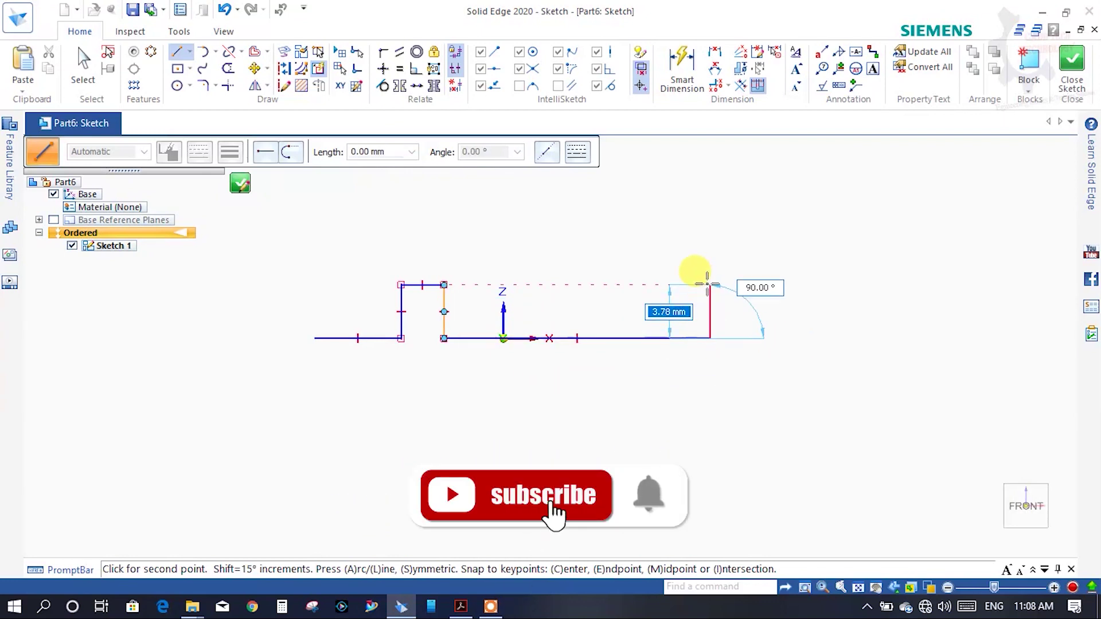
click(708, 284)
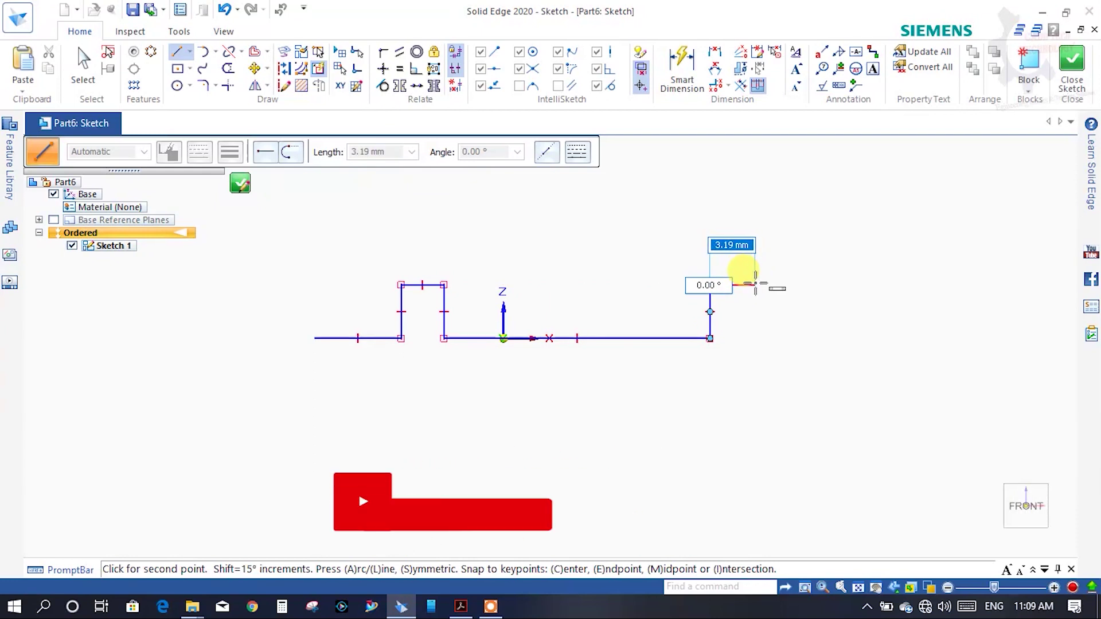
click(756, 284)
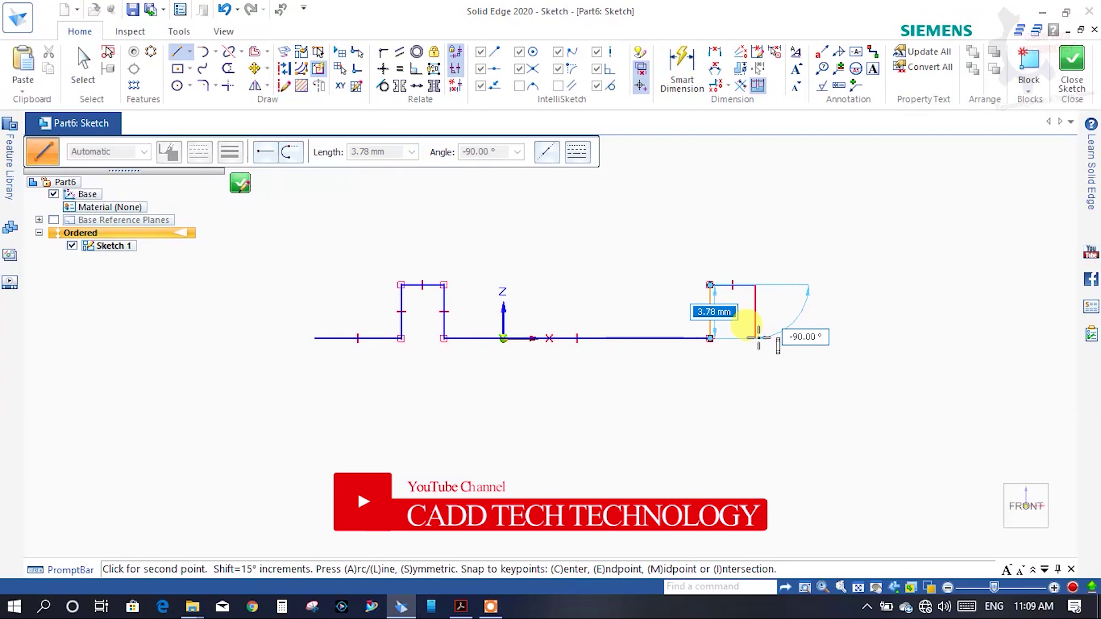
click(757, 338)
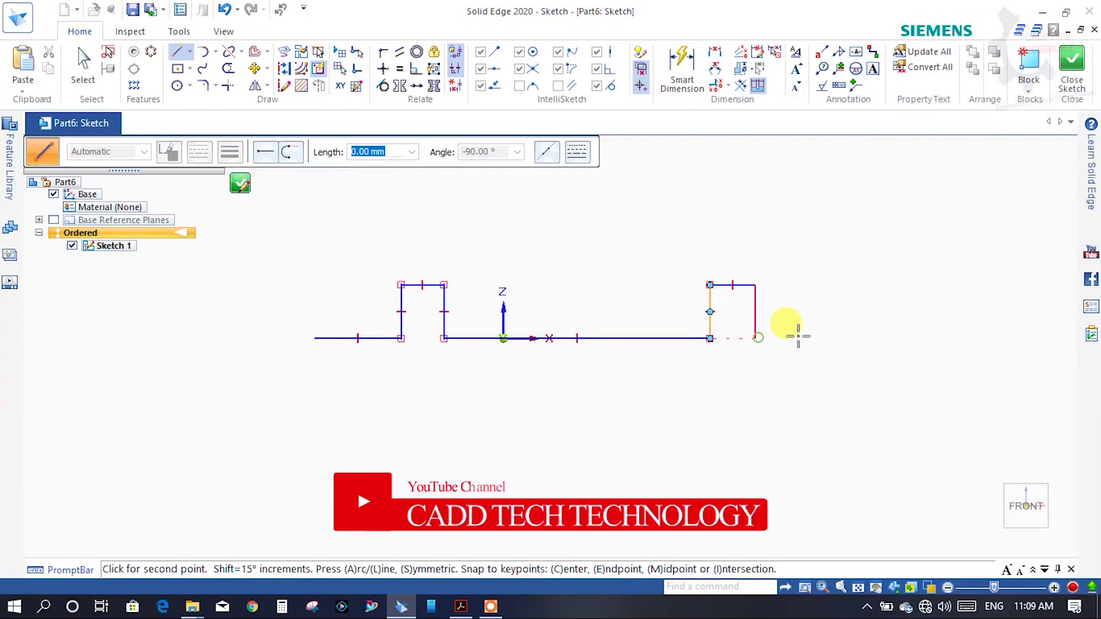
click(855, 338)
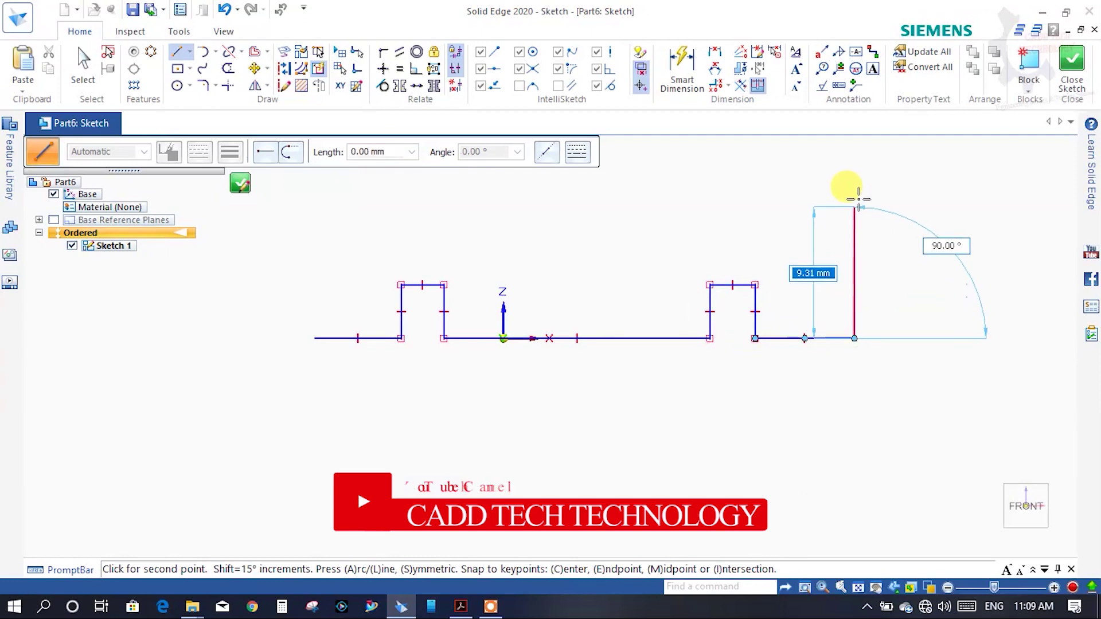
click(854, 164)
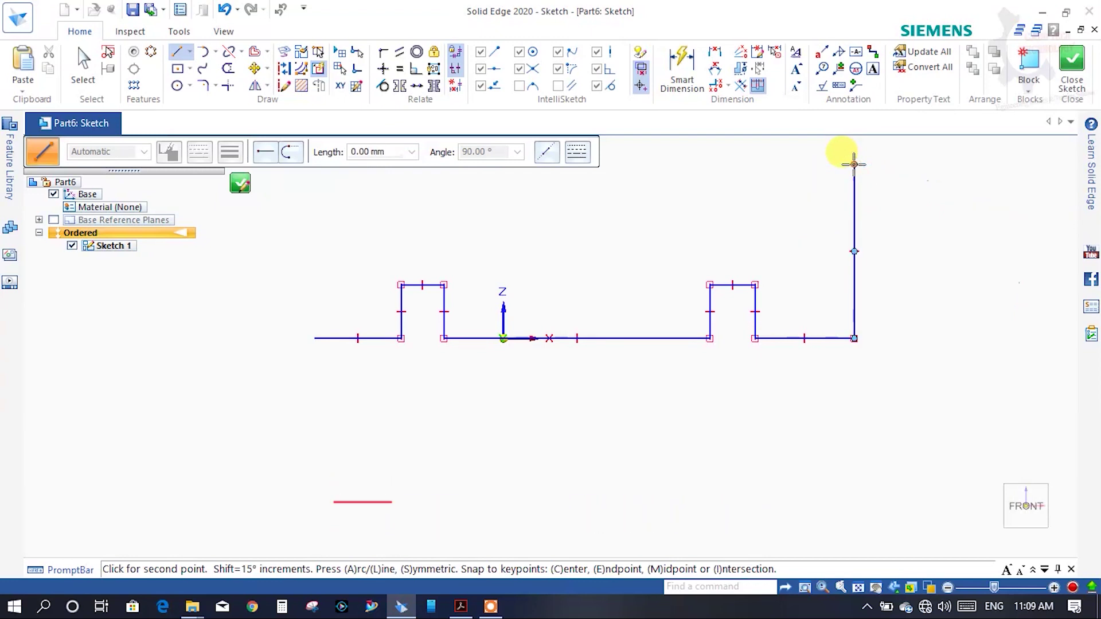
right_click(848, 158)
Step: Draw the tall vertical line at the base's left end
click(314, 338)
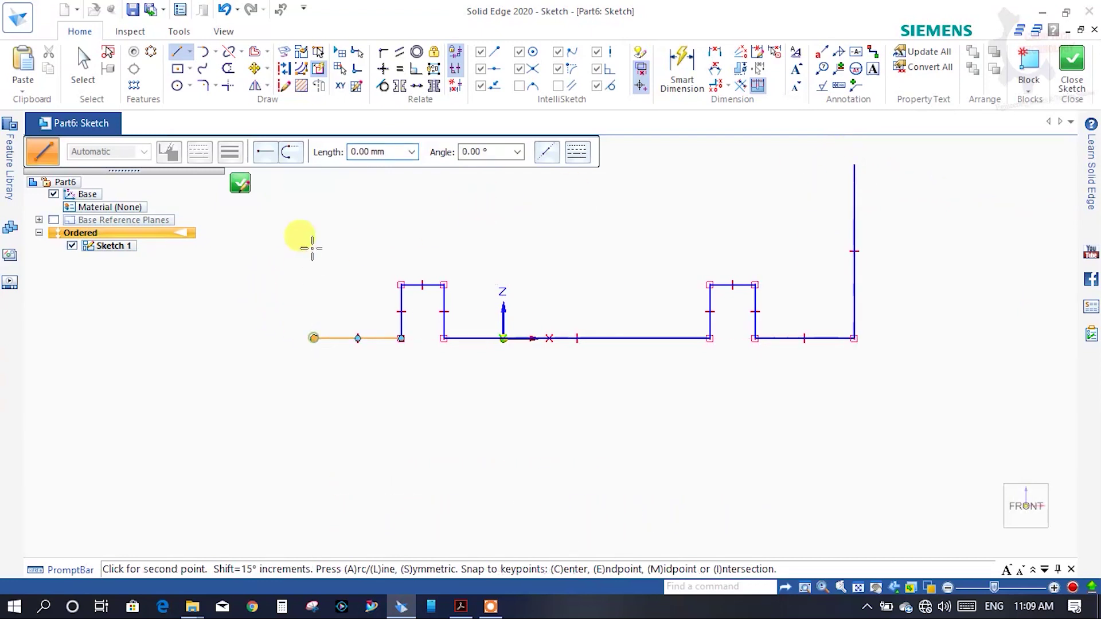
scroll(367, 413, down, 1)
scroll(364, 423, down, 3)
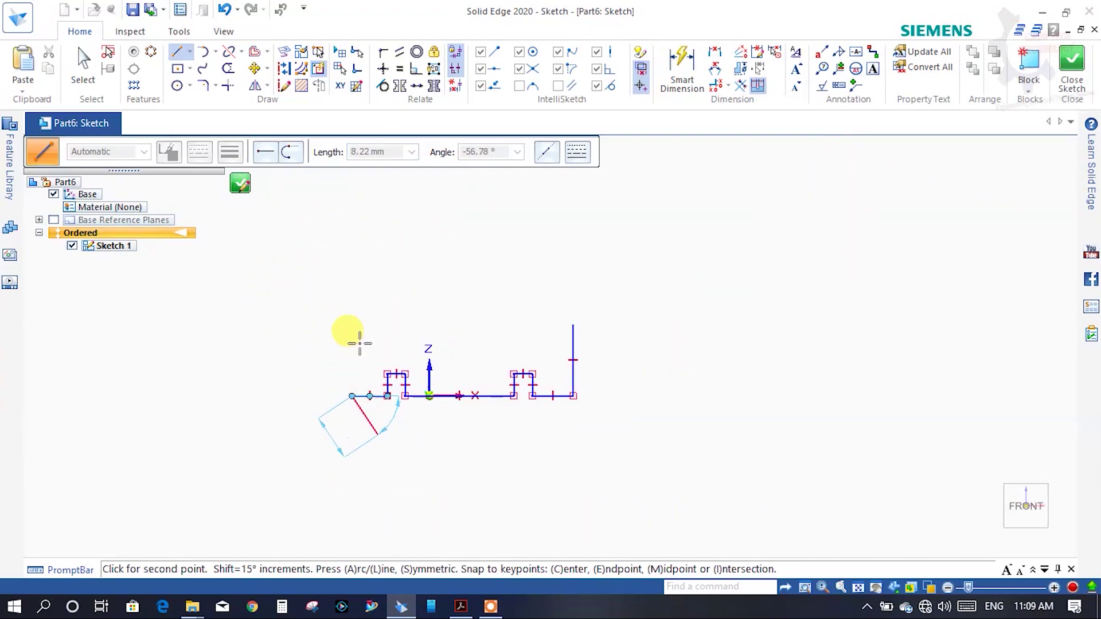
click(355, 325)
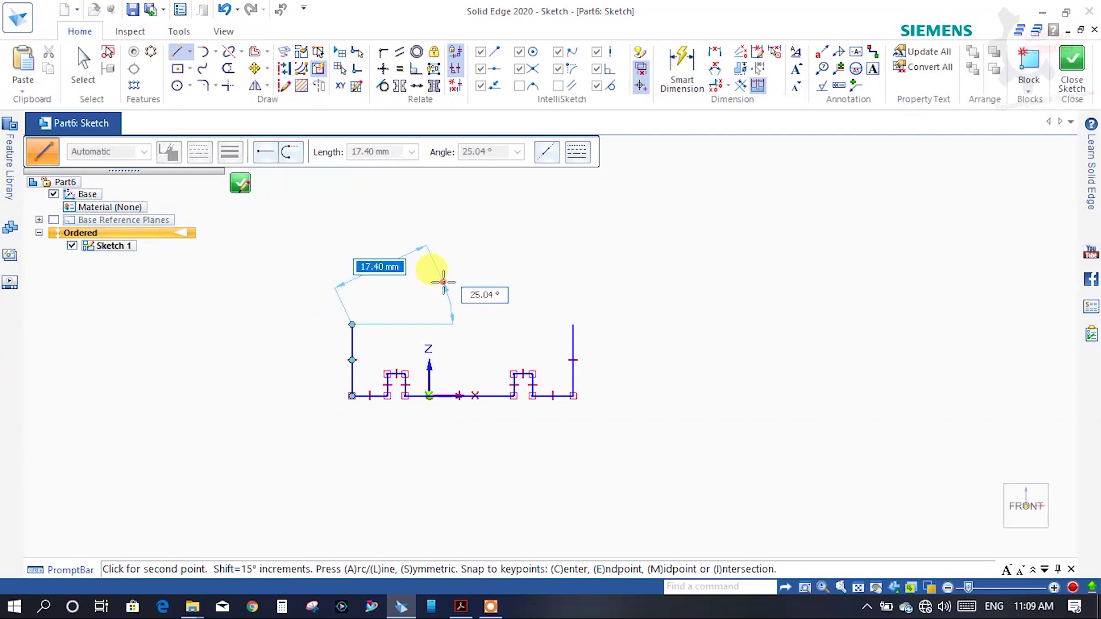
right_click(438, 277)
scroll(395, 424, up, 4)
scroll(426, 476, down, 1)
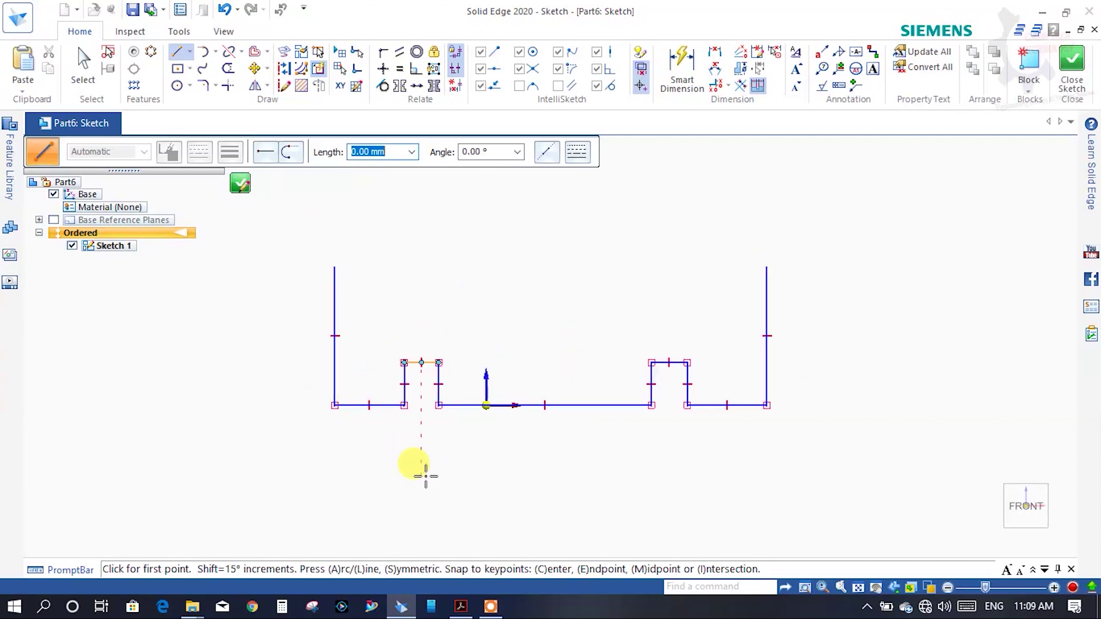
key(Escape)
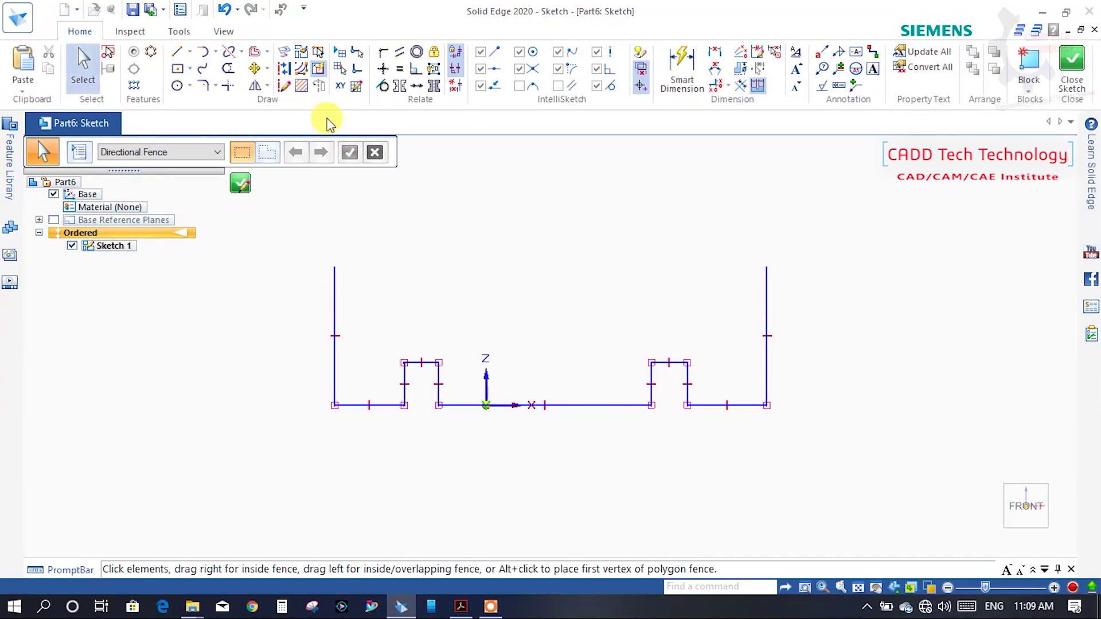
Step: Make the left and right end walls symmetric about the vertical axis
click(430, 86)
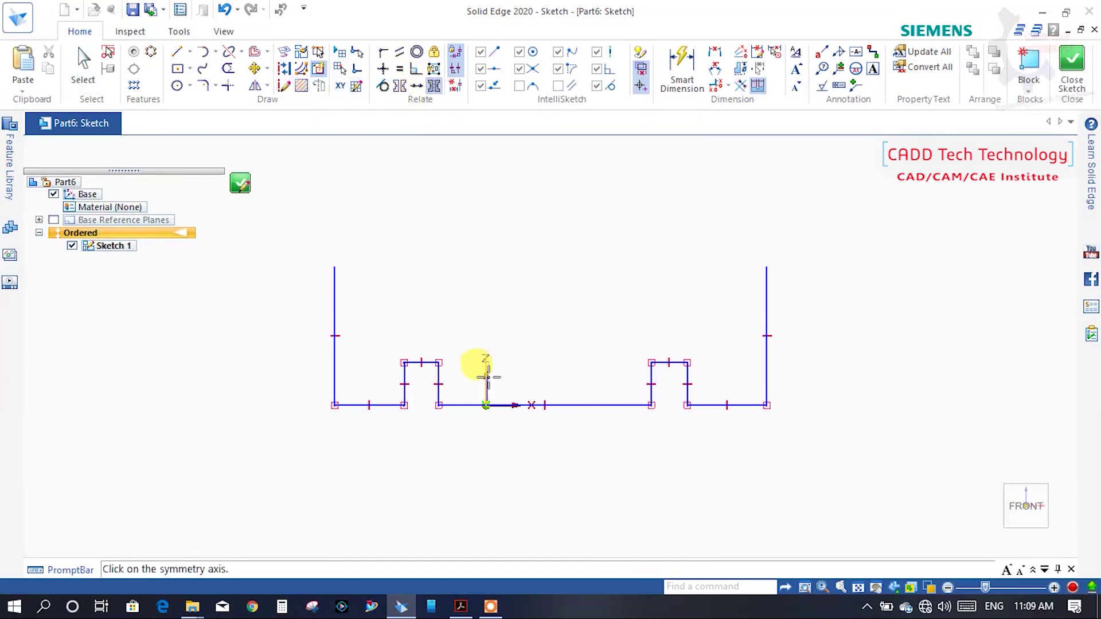
click(400, 86)
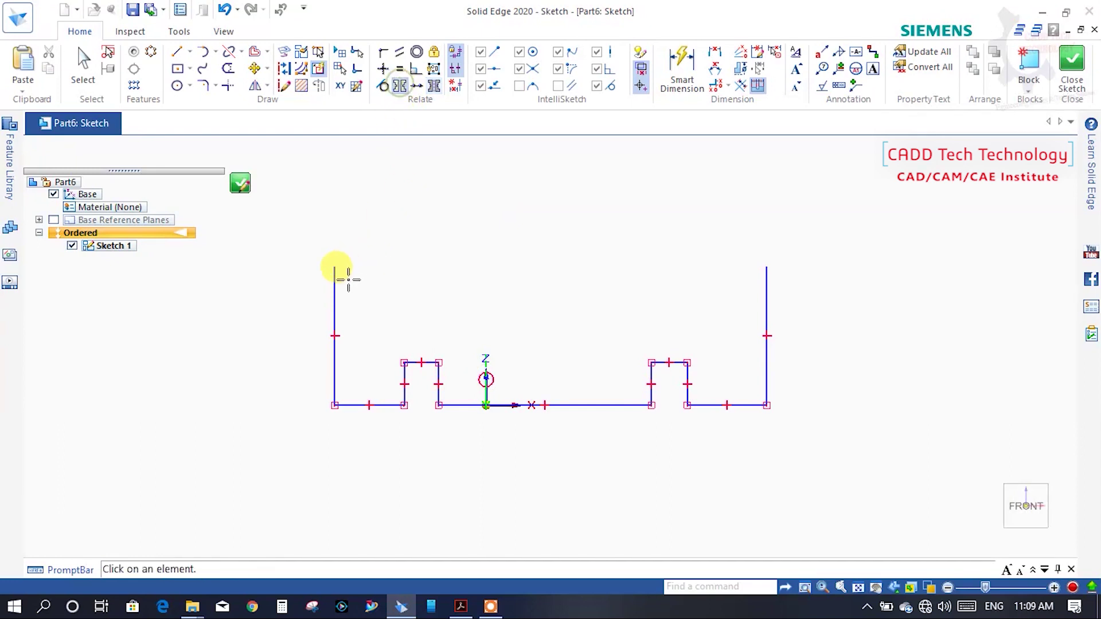
click(335, 286)
click(771, 292)
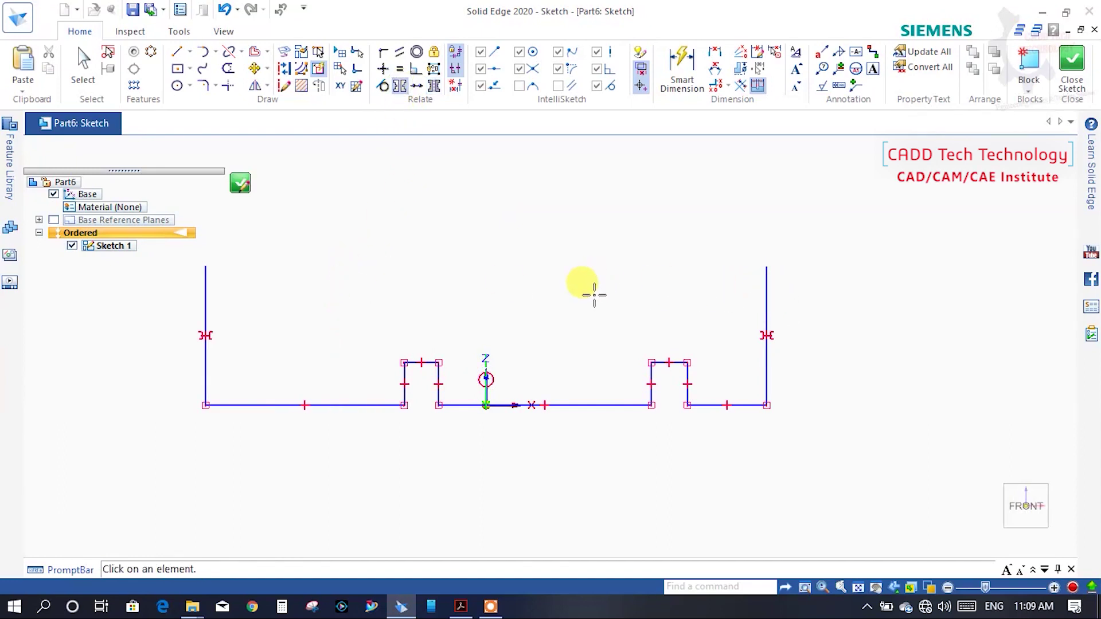
key(Escape)
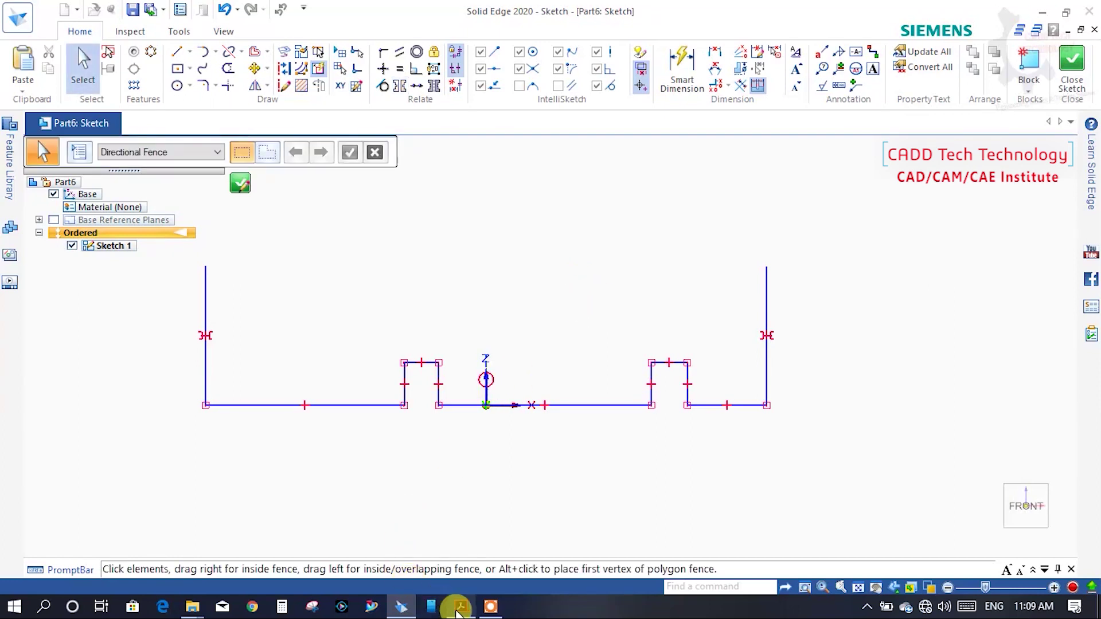
click(459, 608)
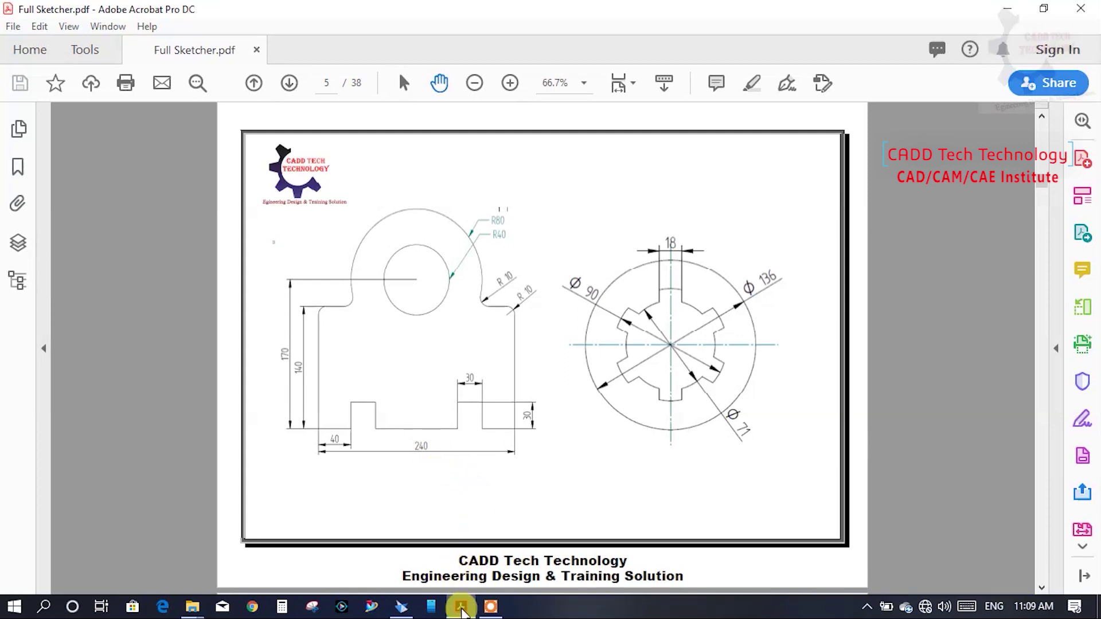
Step: Dimension the profile's overall width as 240
click(462, 607)
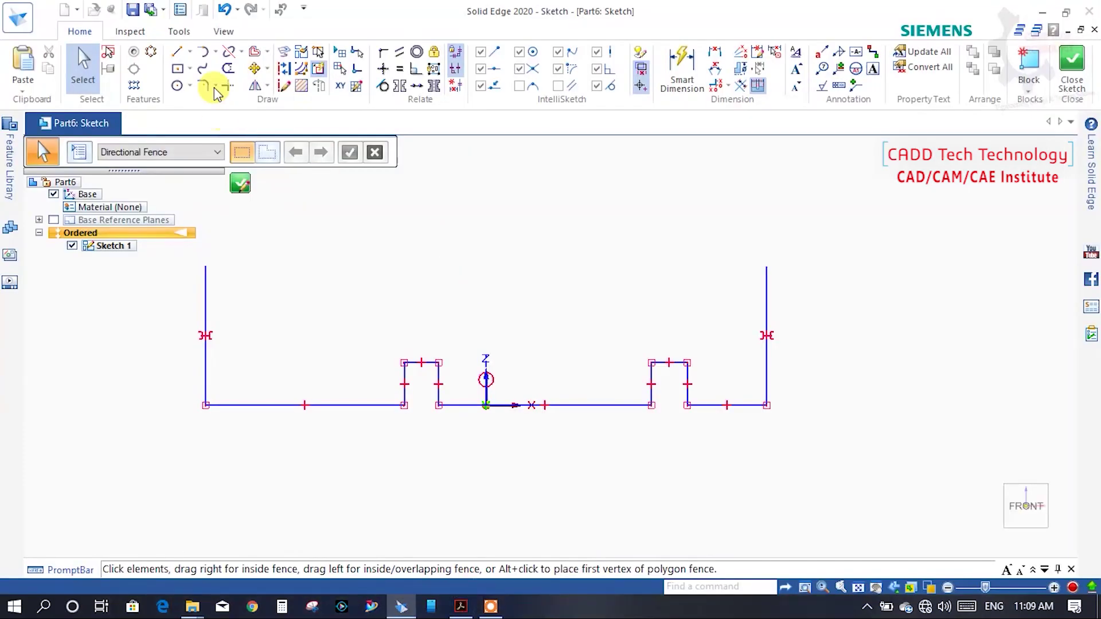
click(677, 69)
click(205, 352)
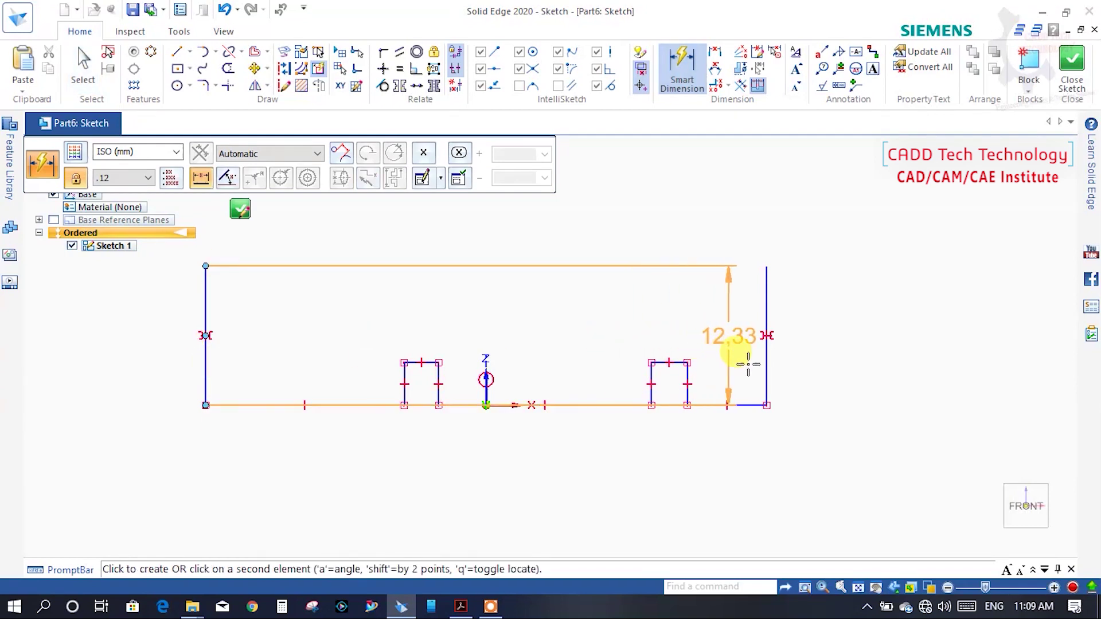
click(766, 347)
click(564, 523)
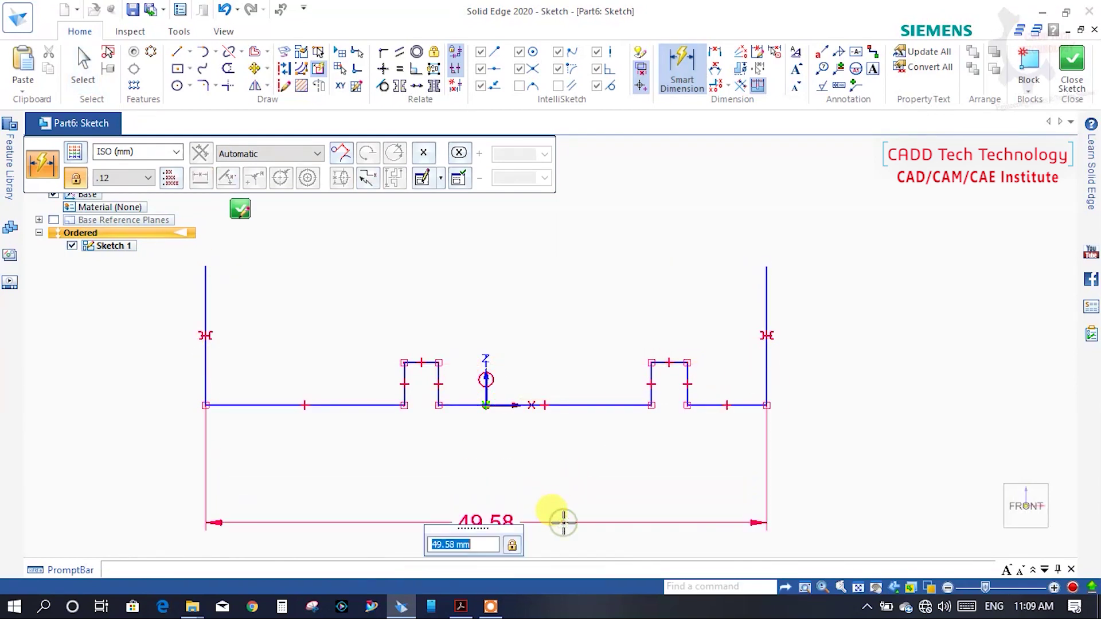
text(240)
key(Return)
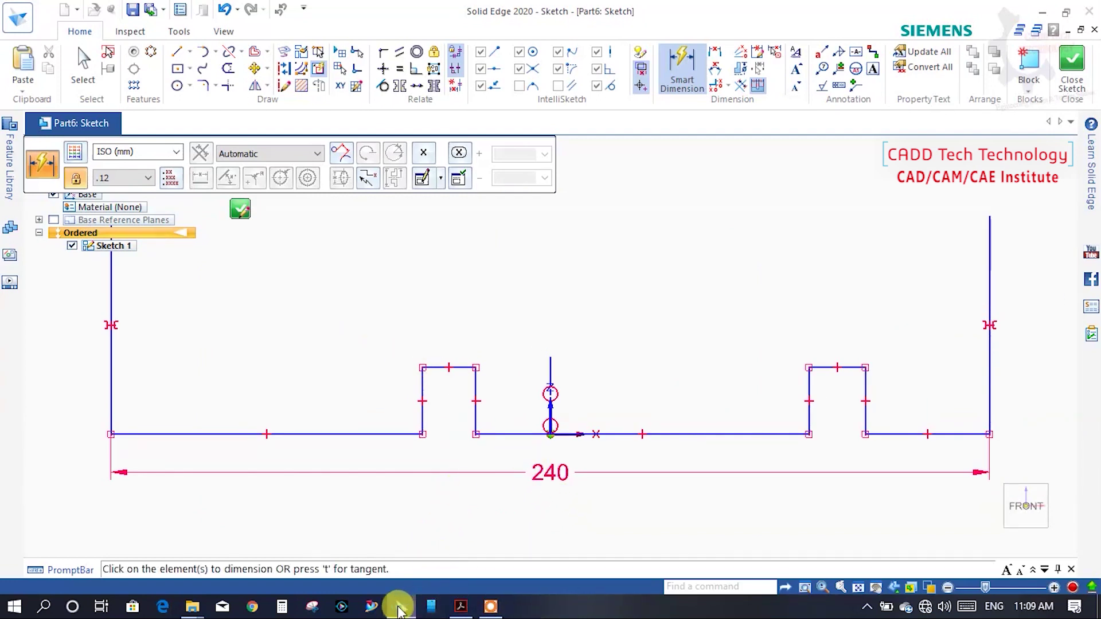
Step: Dimension the left end segment before the first tooth as 40
click(462, 608)
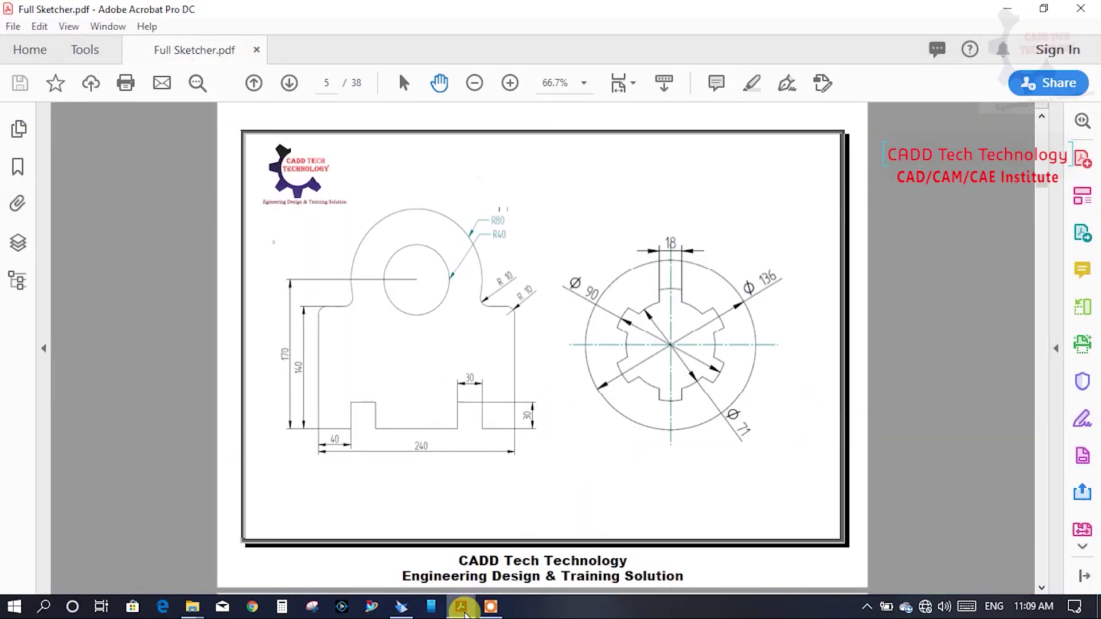
click(462, 608)
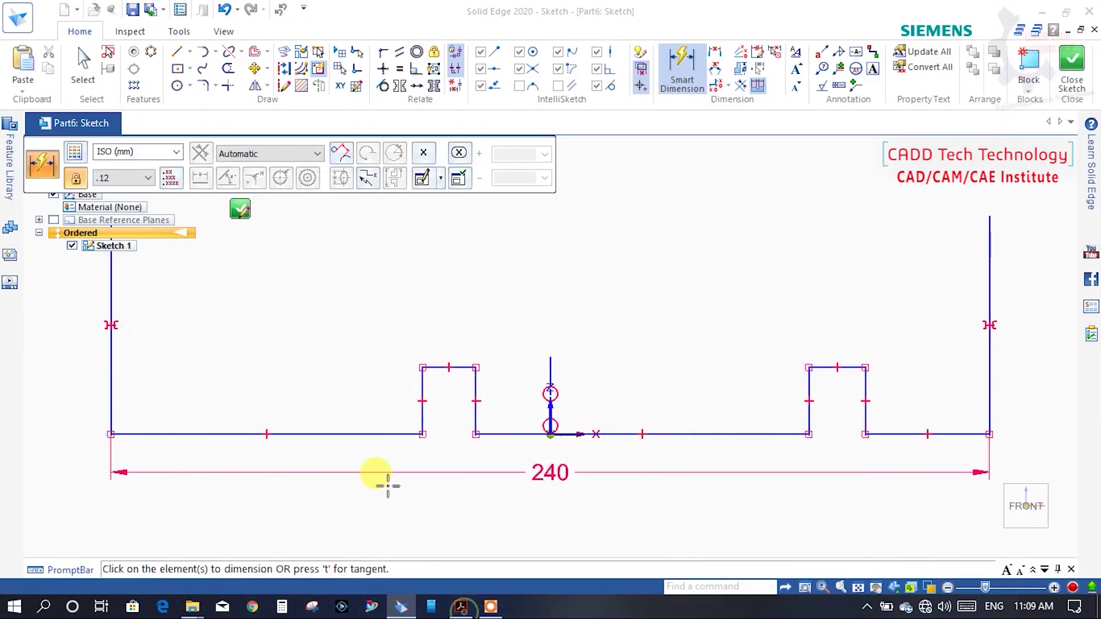
click(424, 421)
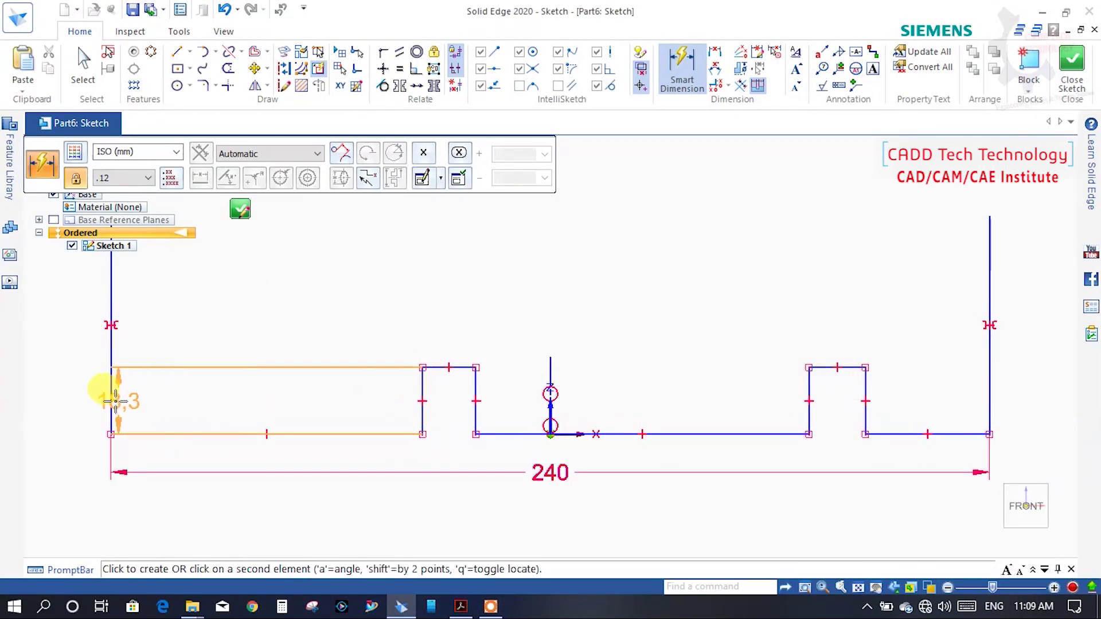
click(111, 387)
click(243, 514)
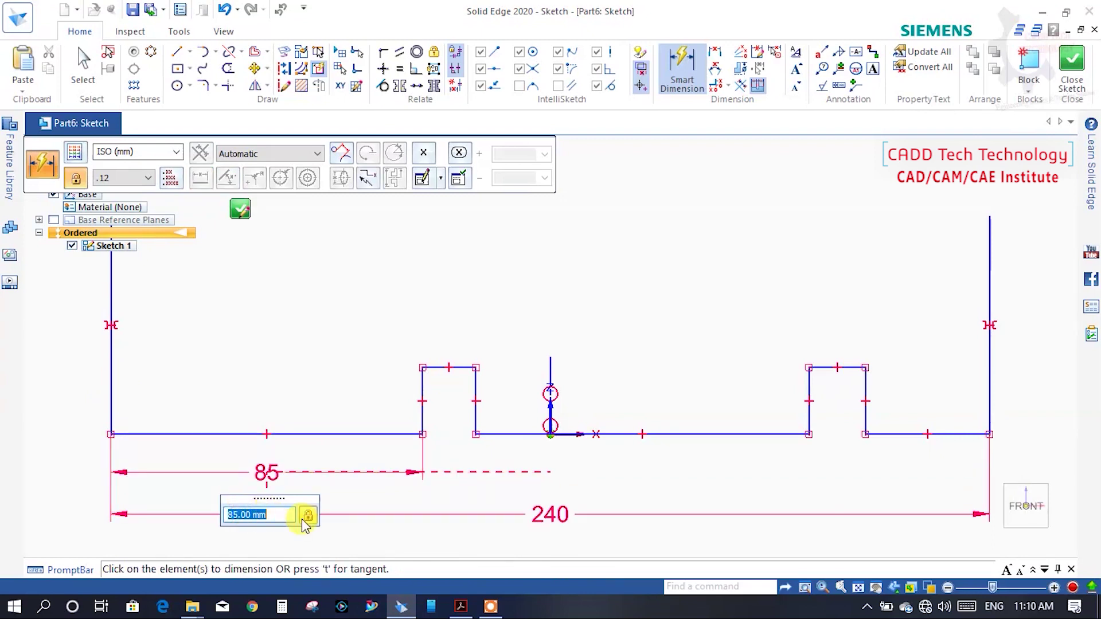
text(40)
key(Return)
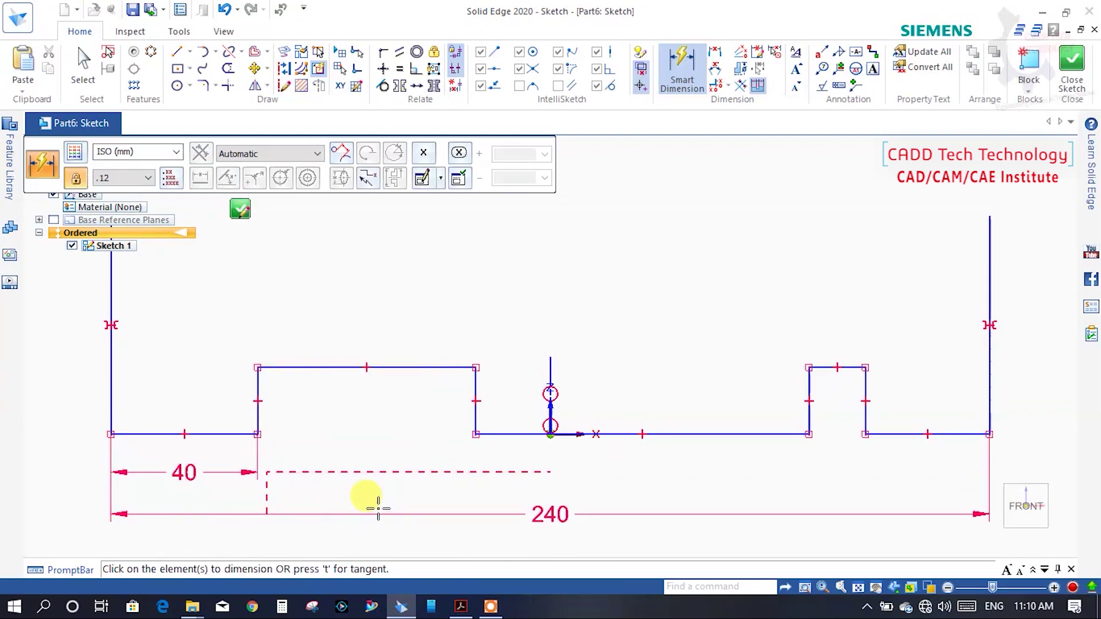
Step: Dimension the left tooth 30 wide and 30 tall
click(460, 607)
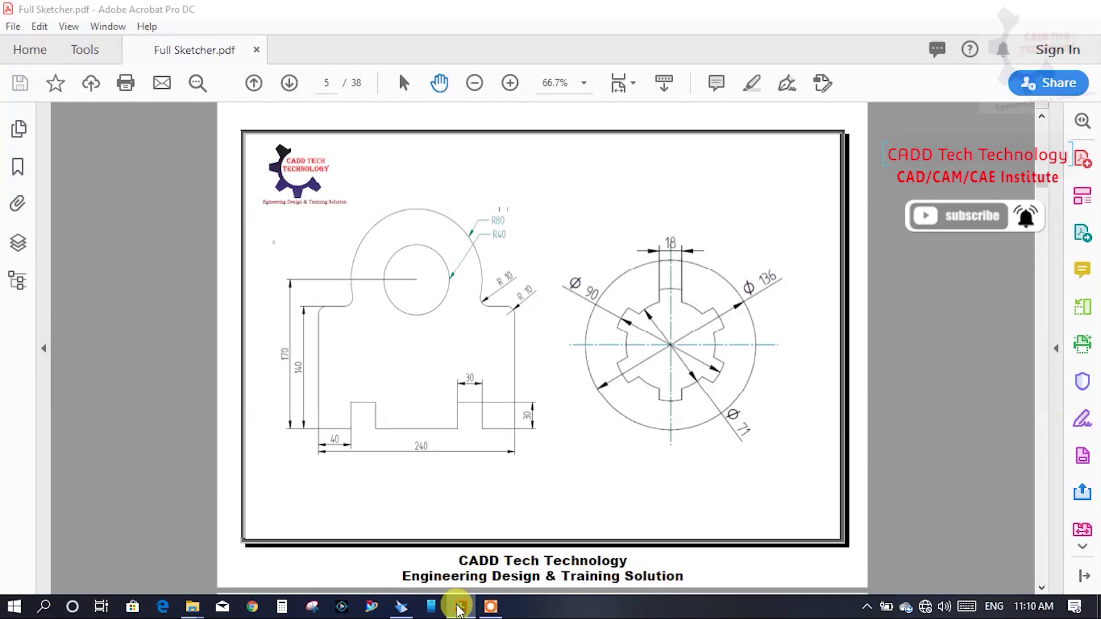
click(460, 606)
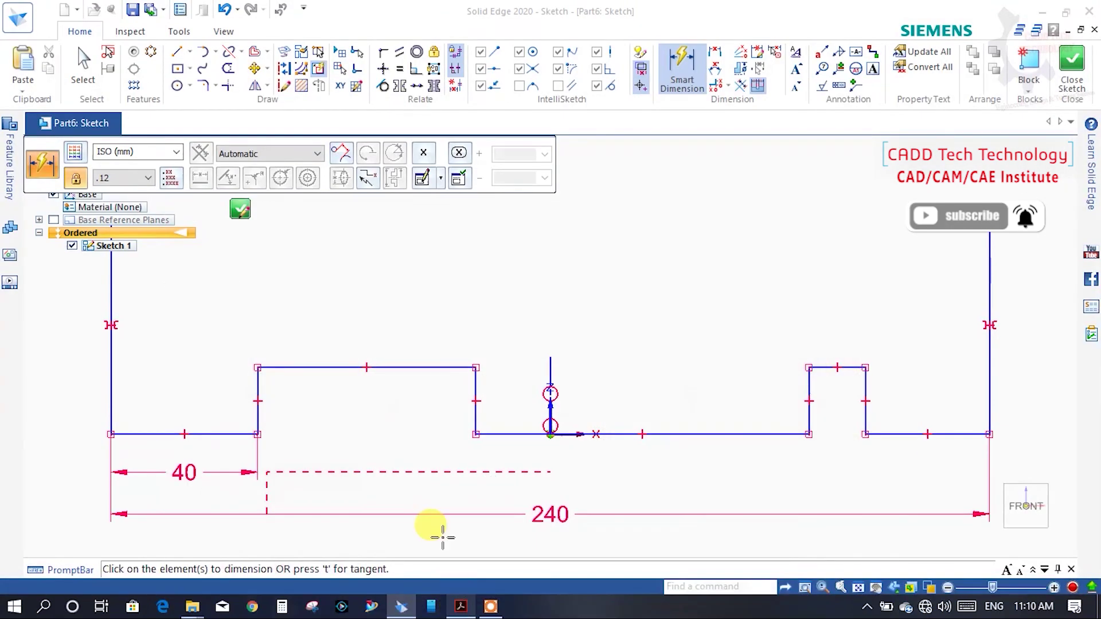
click(258, 390)
click(476, 396)
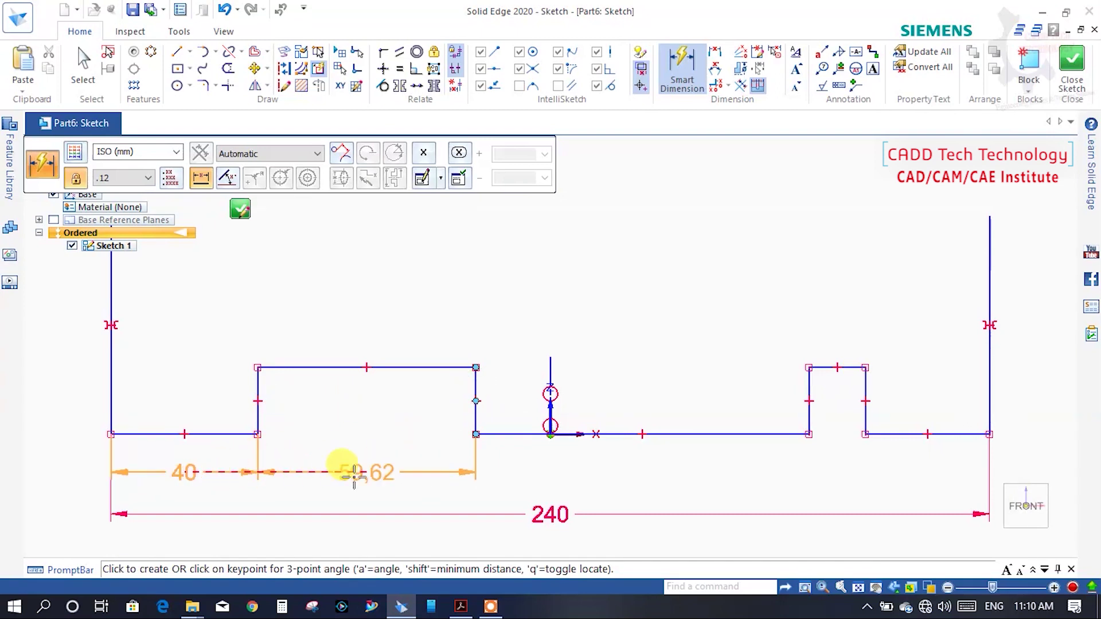
click(399, 490)
text(0)
key(Return)
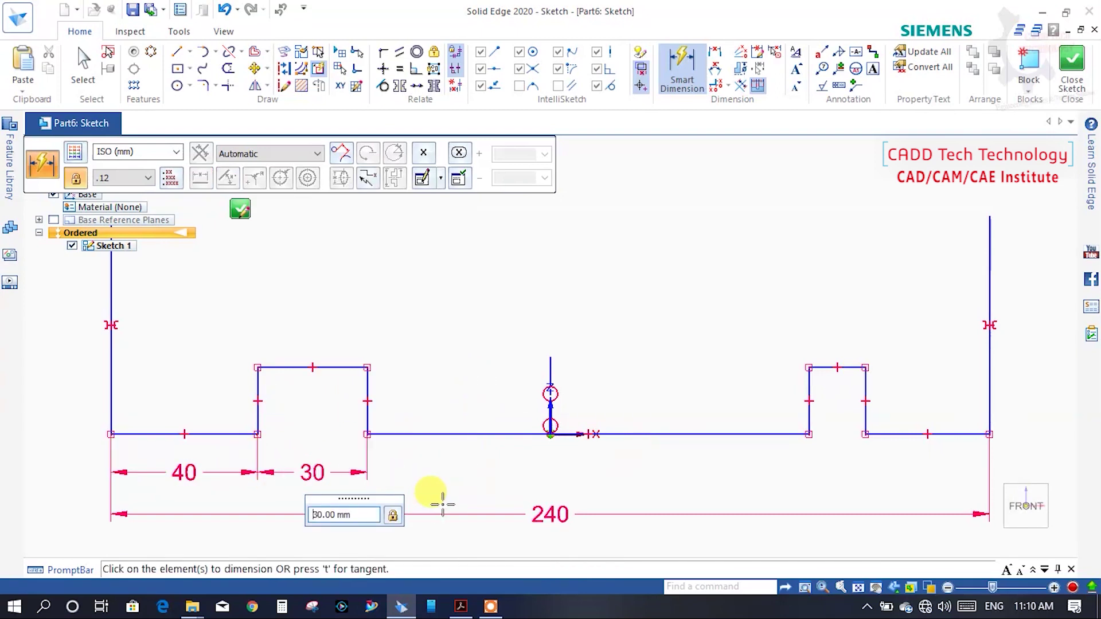
click(290, 367)
click(229, 434)
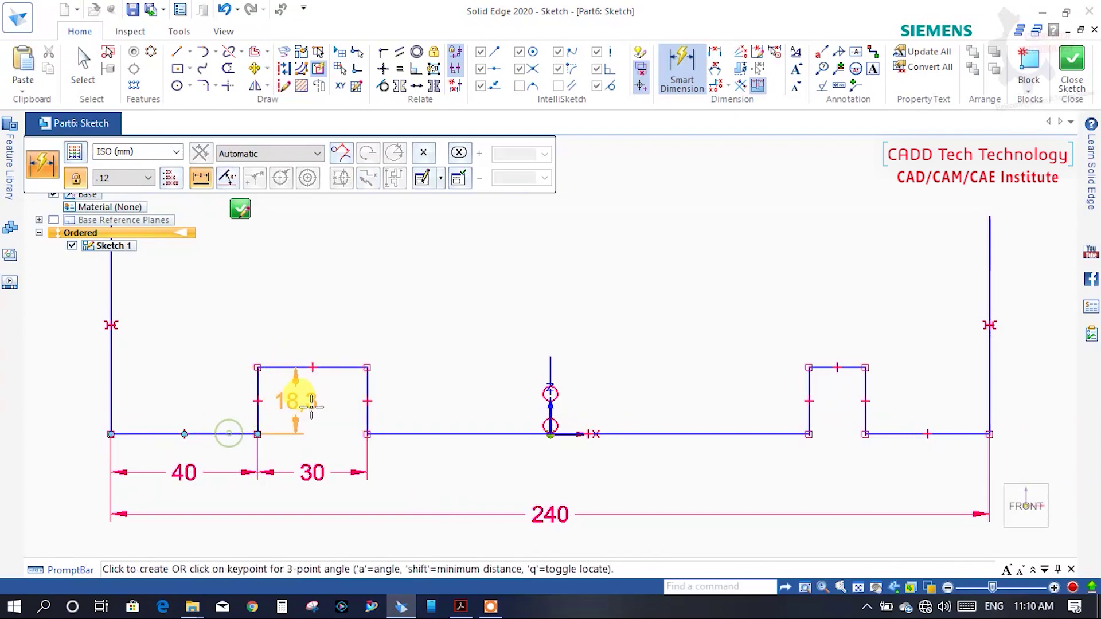
click(309, 404)
text(30)
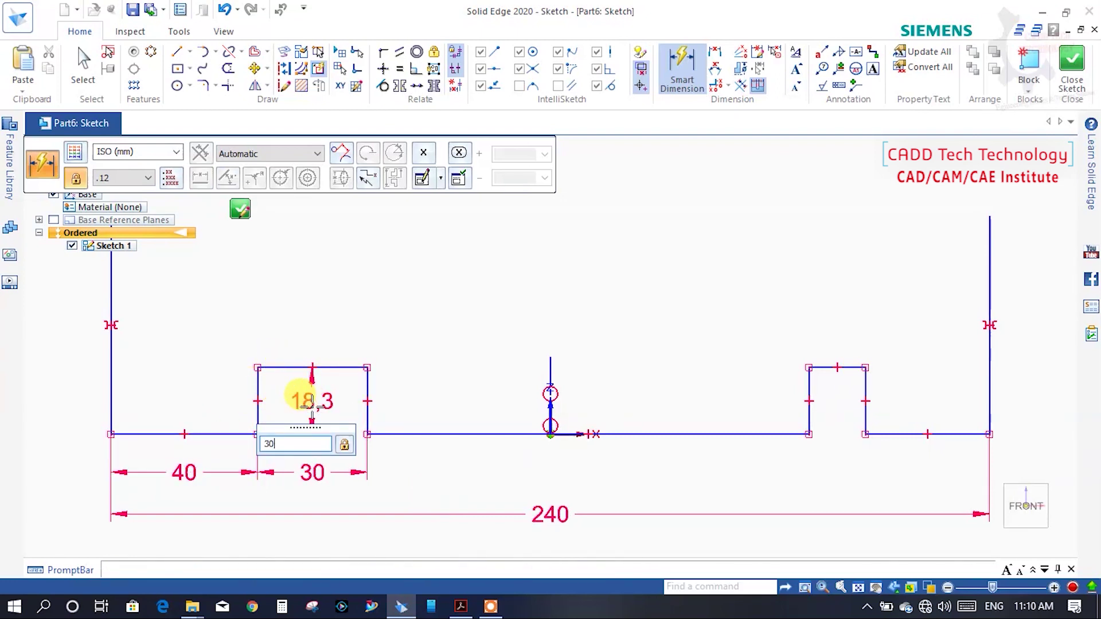
key(Return)
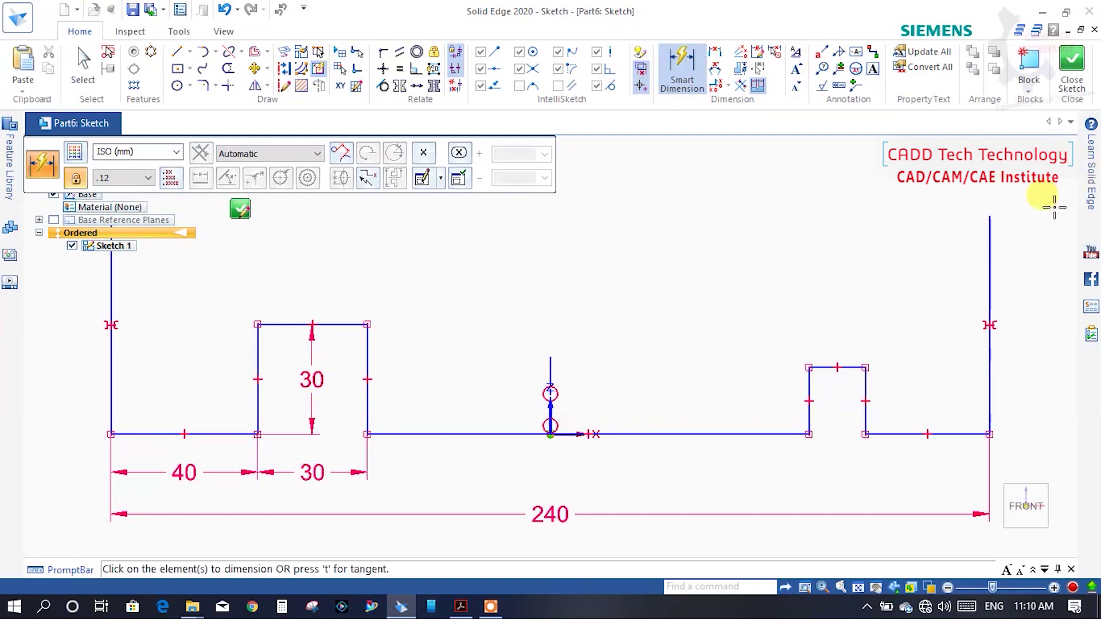
Step: Dimension the right end segment as 40 and the right tooth width as 30
click(988, 347)
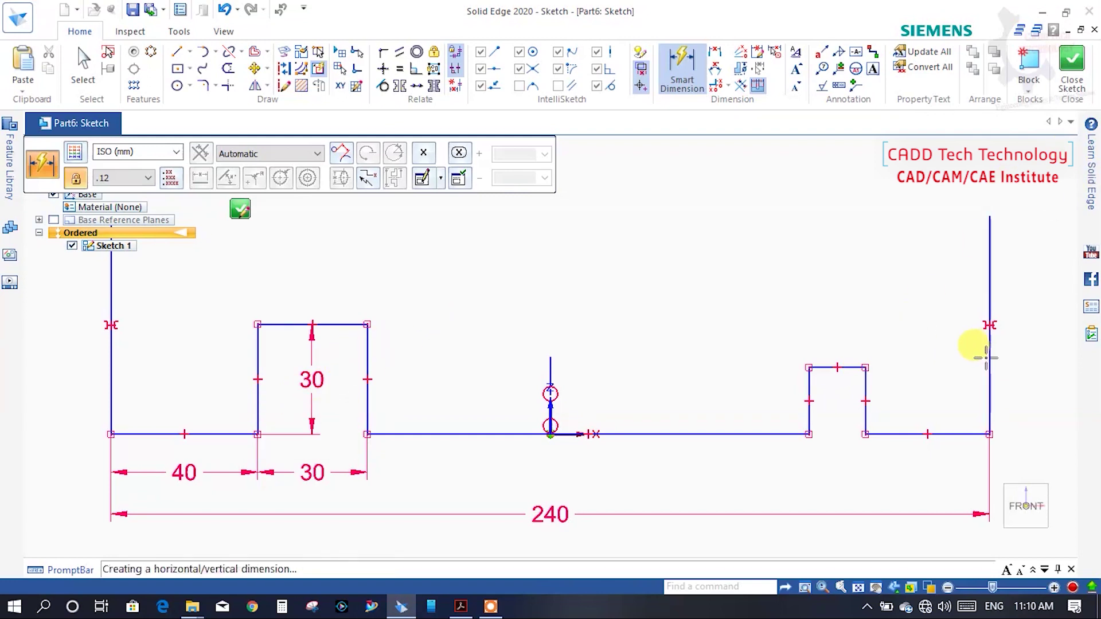
click(866, 420)
click(900, 481)
text(40)
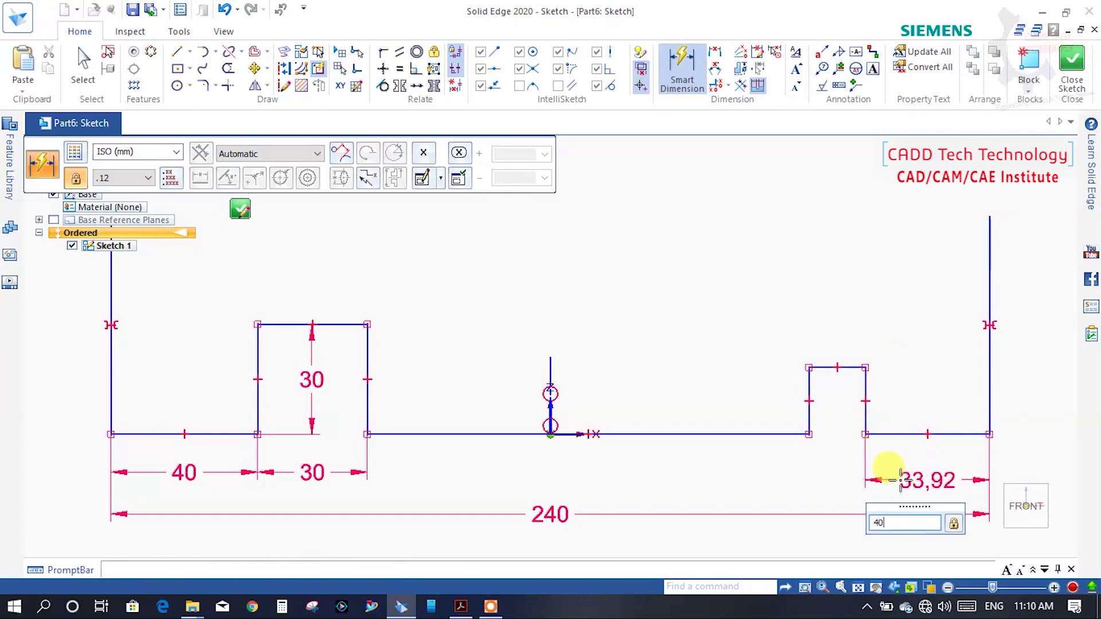
key(Return)
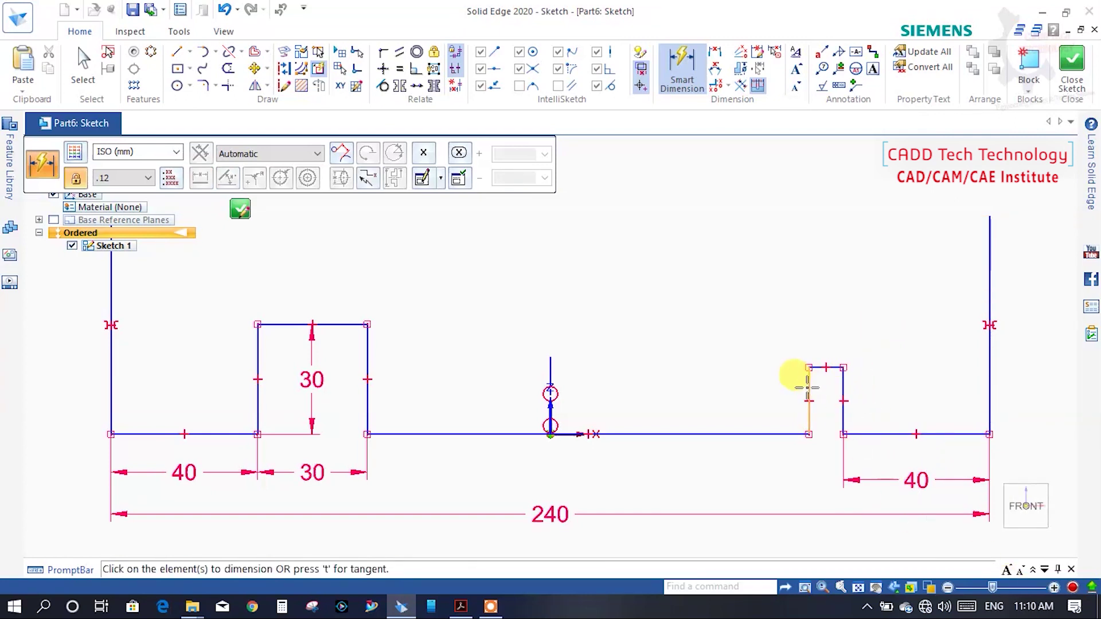
click(808, 388)
click(842, 380)
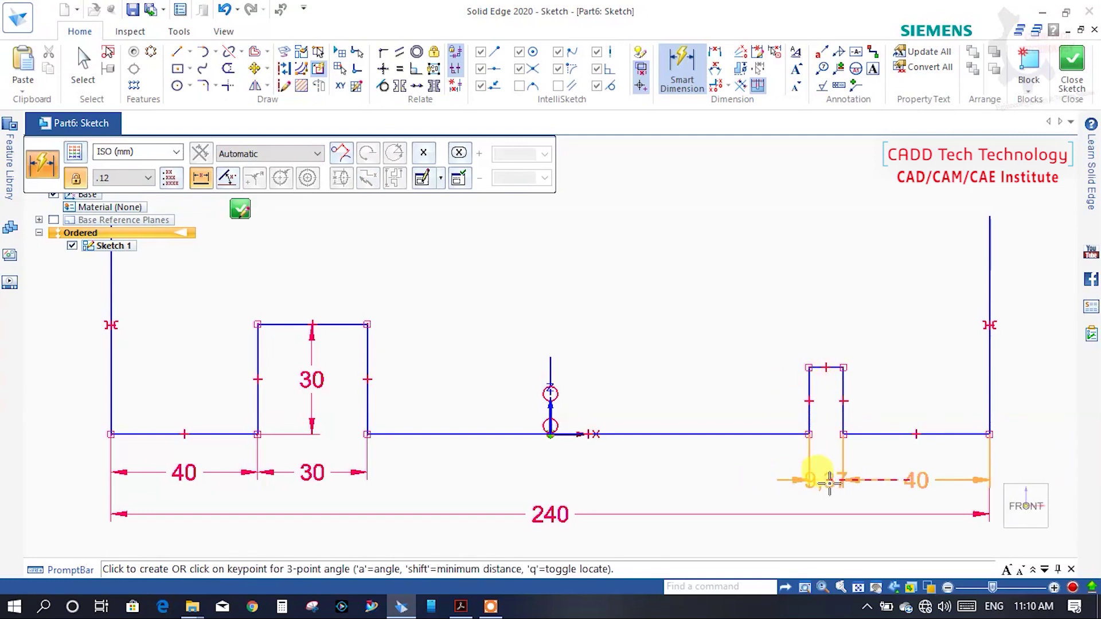
click(820, 481)
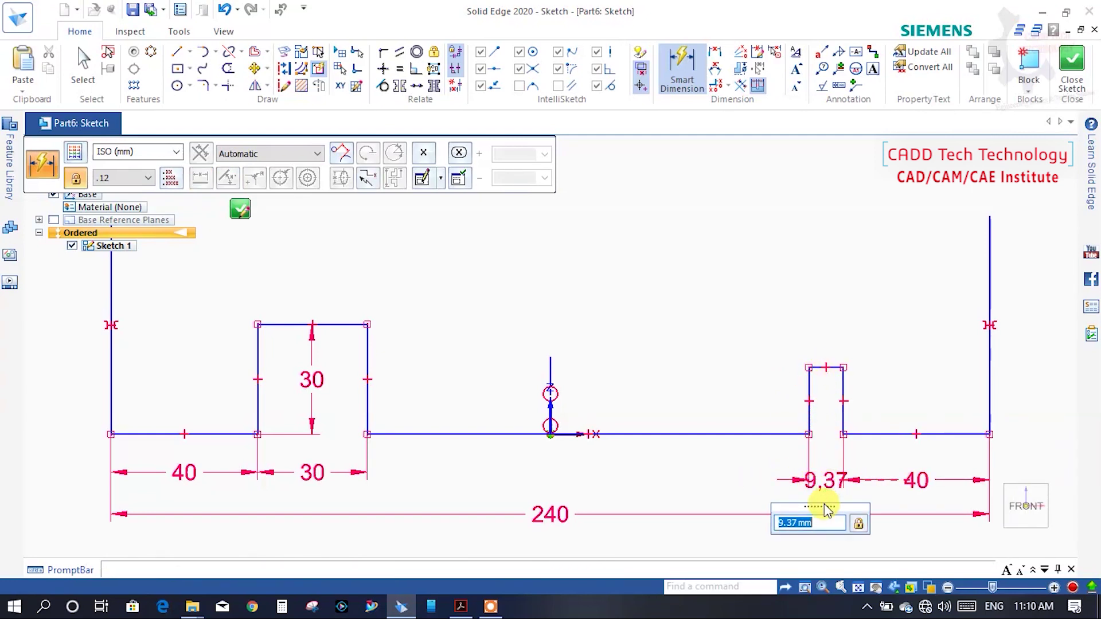
text(30)
key(Return)
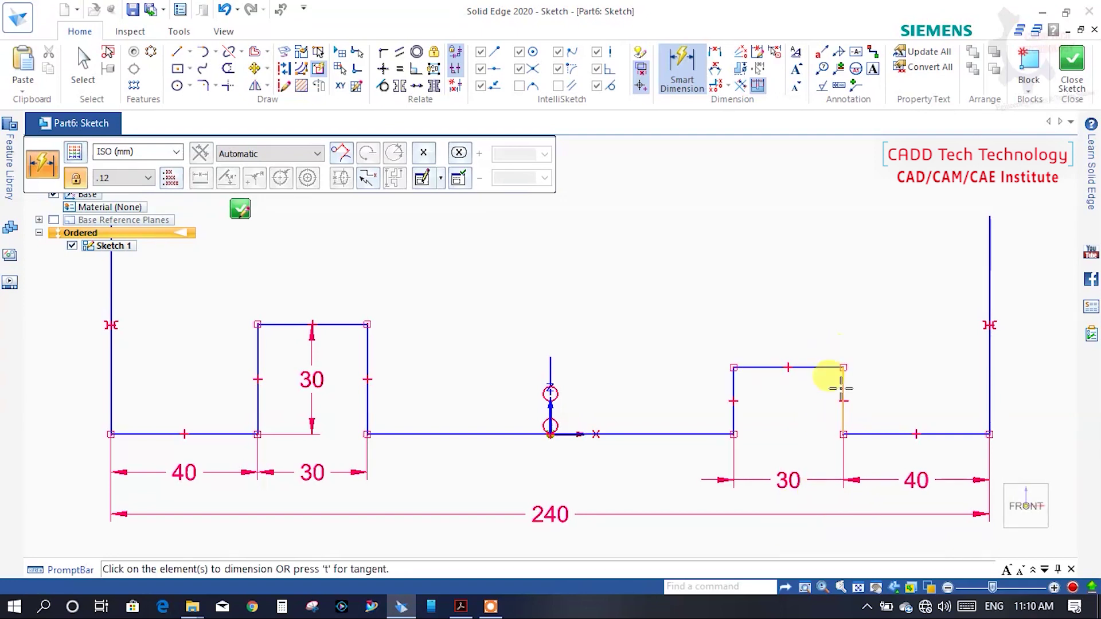
Step: Dimension the right tooth height as 30
click(809, 367)
click(701, 434)
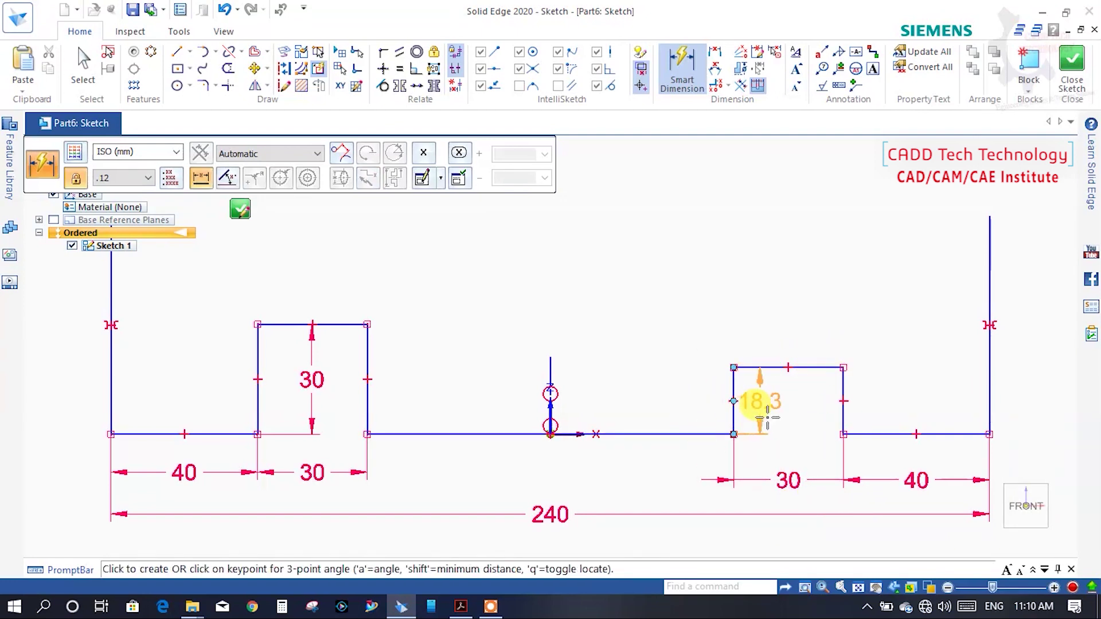
click(760, 403)
text(0)
key(Return)
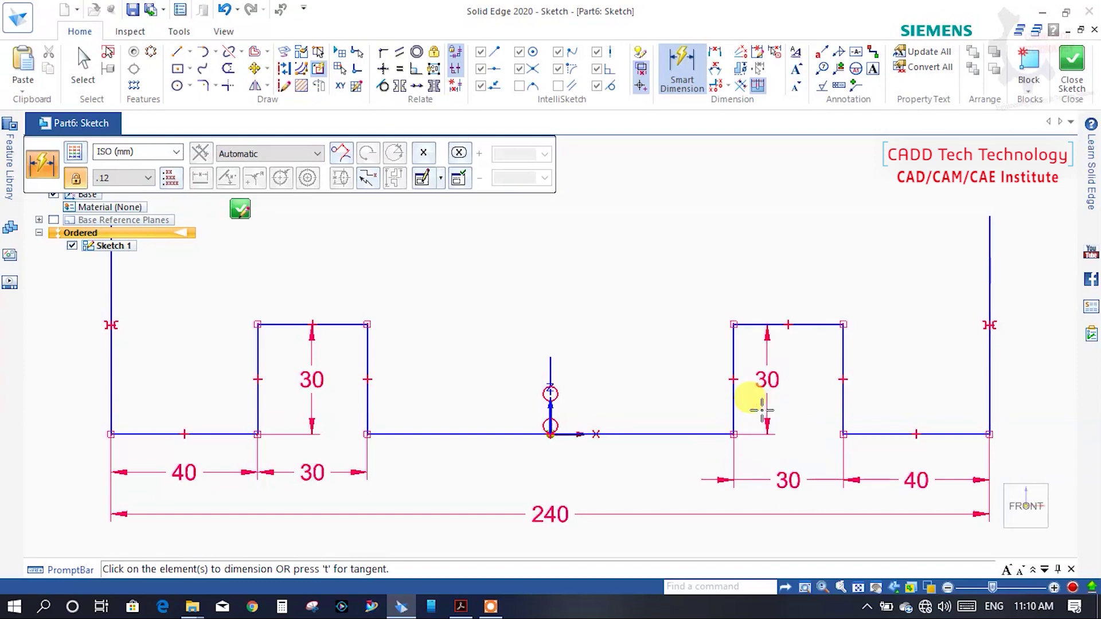
scroll(574, 497, down, 2)
scroll(574, 492, down, 1)
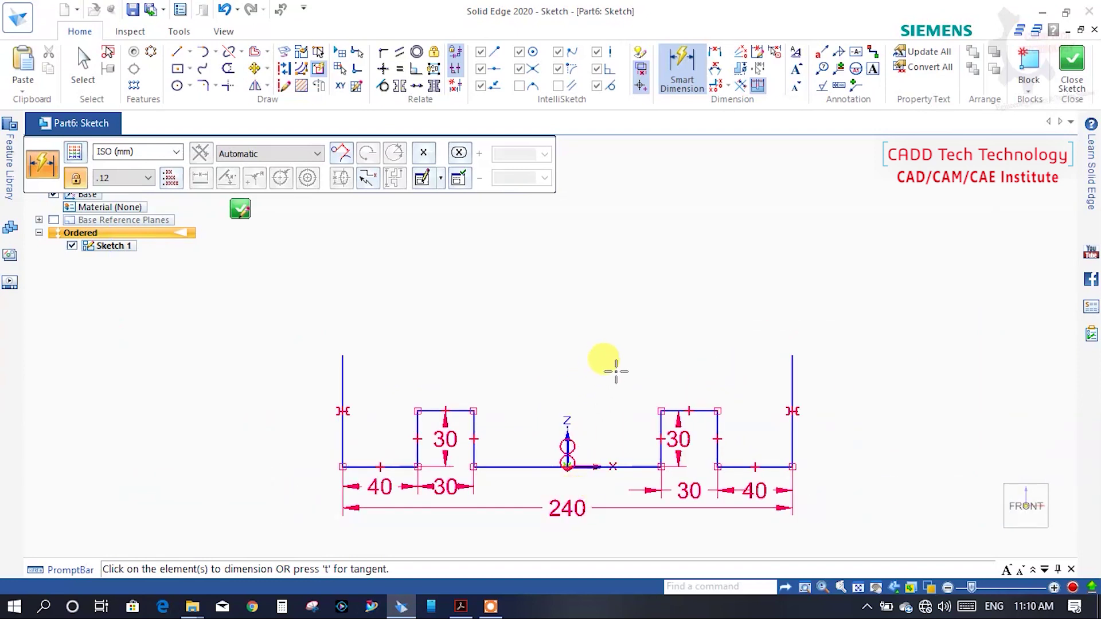
scroll(601, 368, up, 2)
scroll(563, 344, down, 1)
key(Escape)
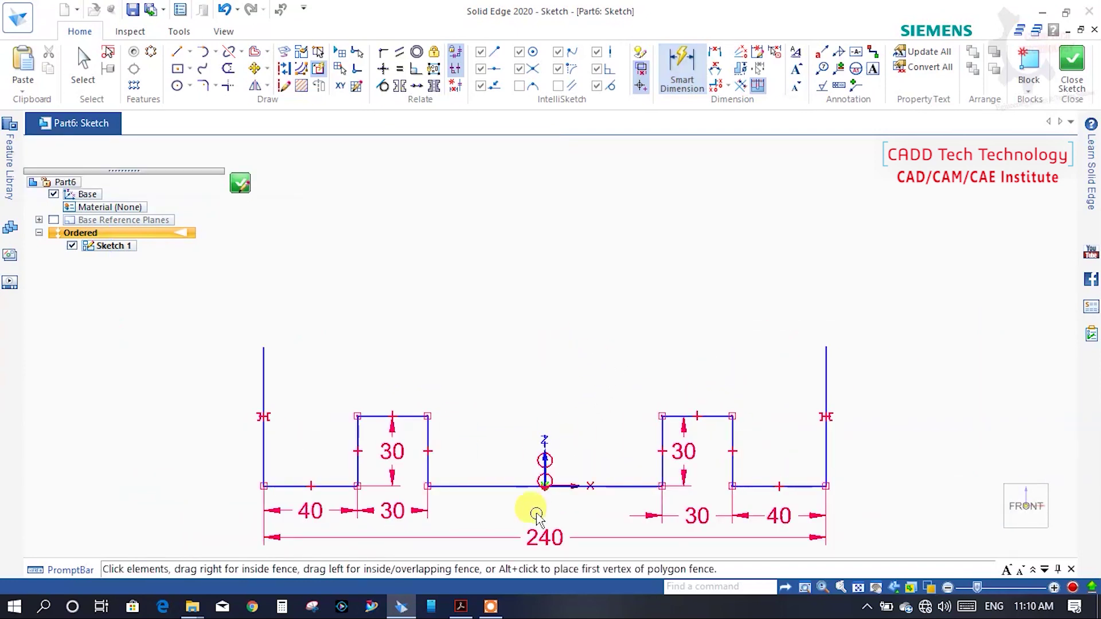
Step: Draw an inner circle centred on the vertical axis and a larger concentric outer circle
click(459, 608)
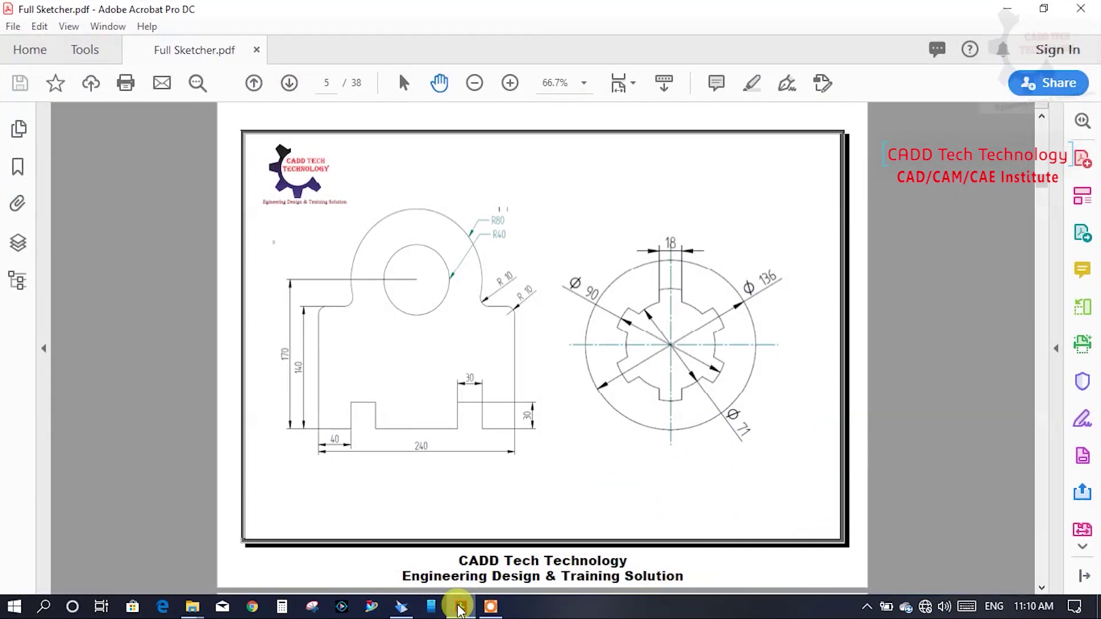
click(459, 608)
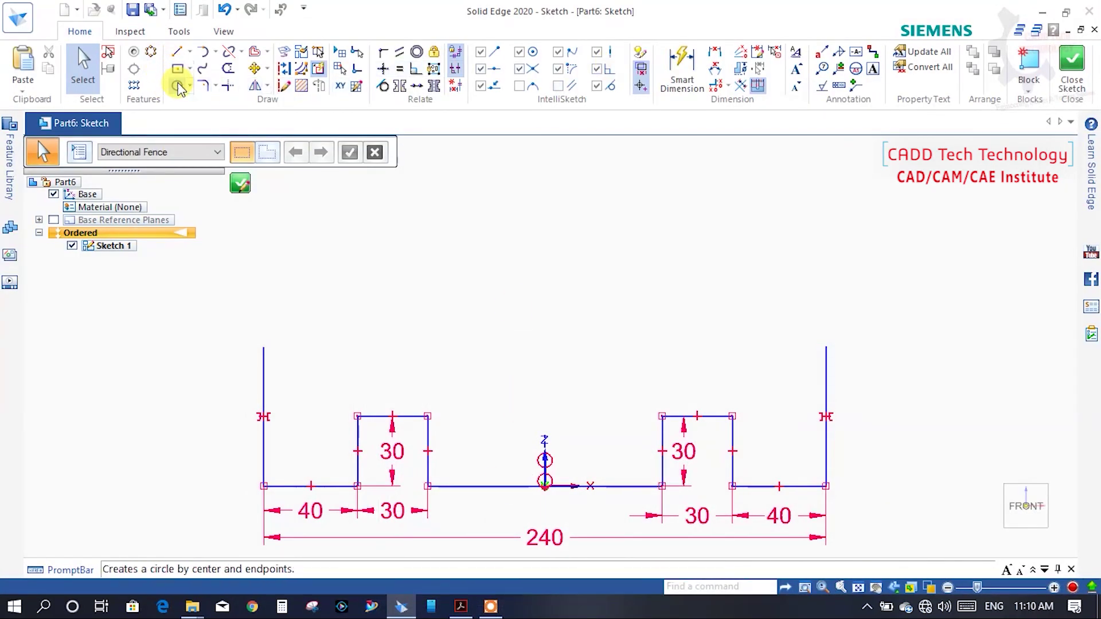
click(178, 85)
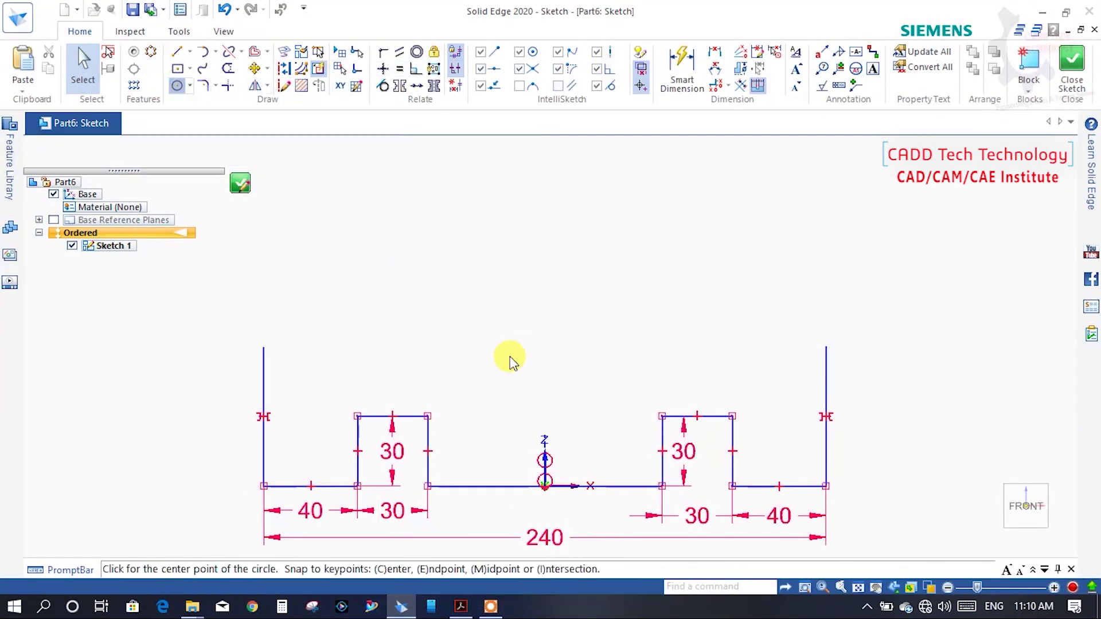
click(544, 195)
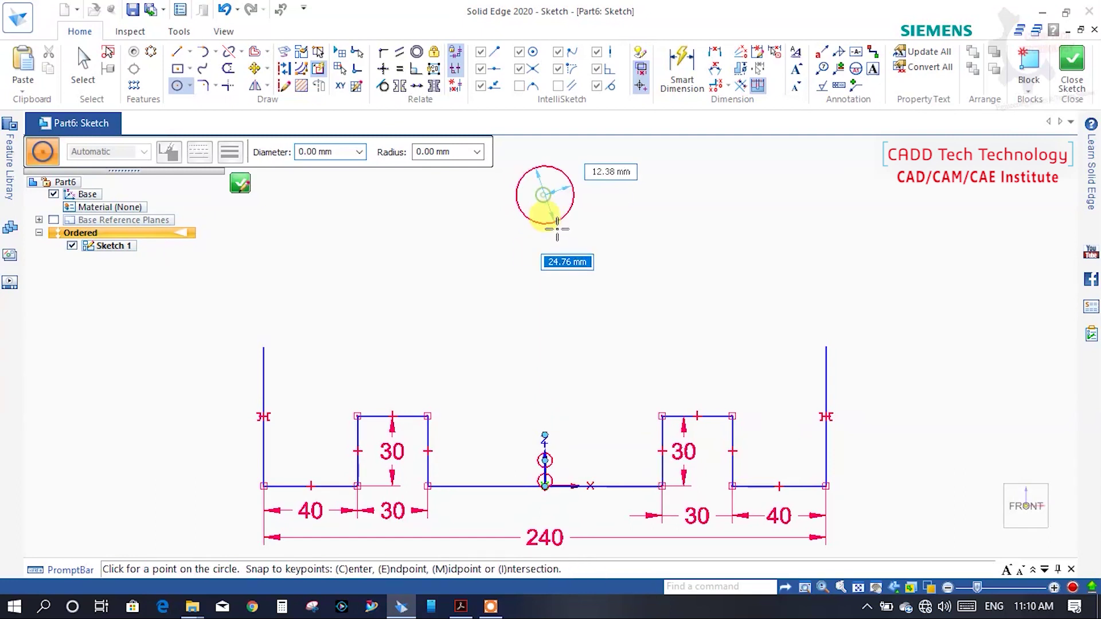
click(561, 280)
scroll(565, 347, down, 2)
click(553, 251)
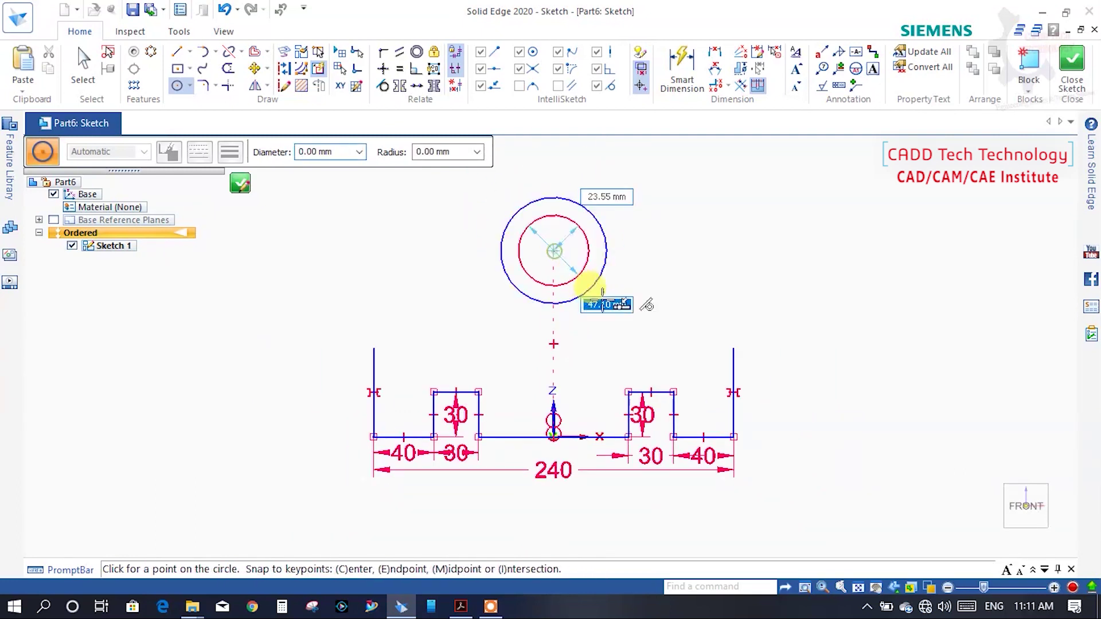
click(612, 310)
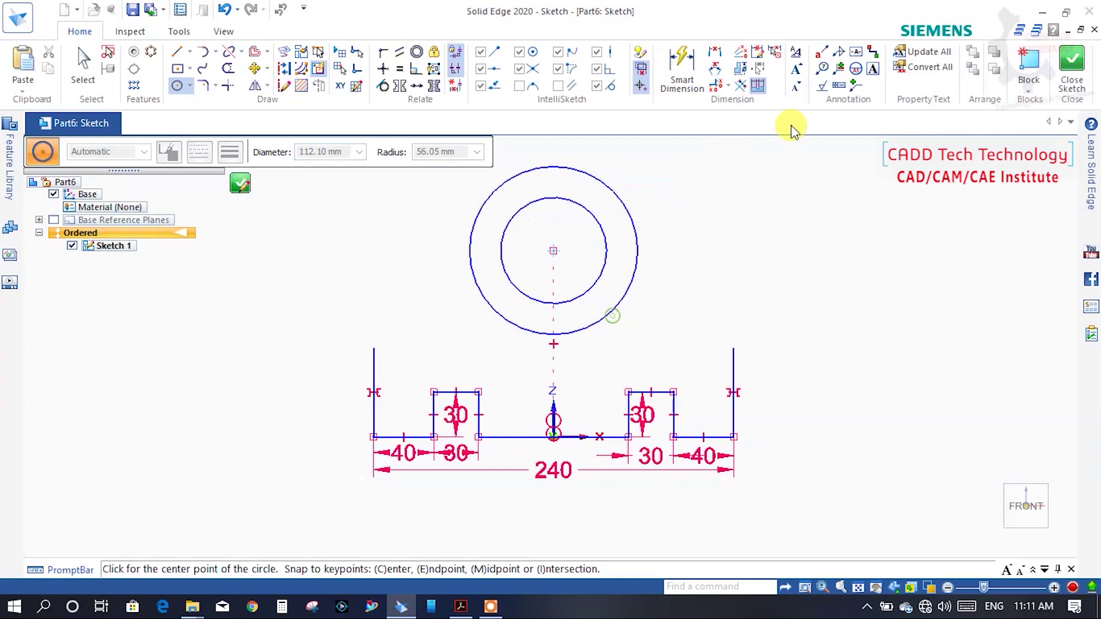
Step: Dimension the inner circle Ø80 and the outer circle Ø160
click(682, 63)
click(596, 225)
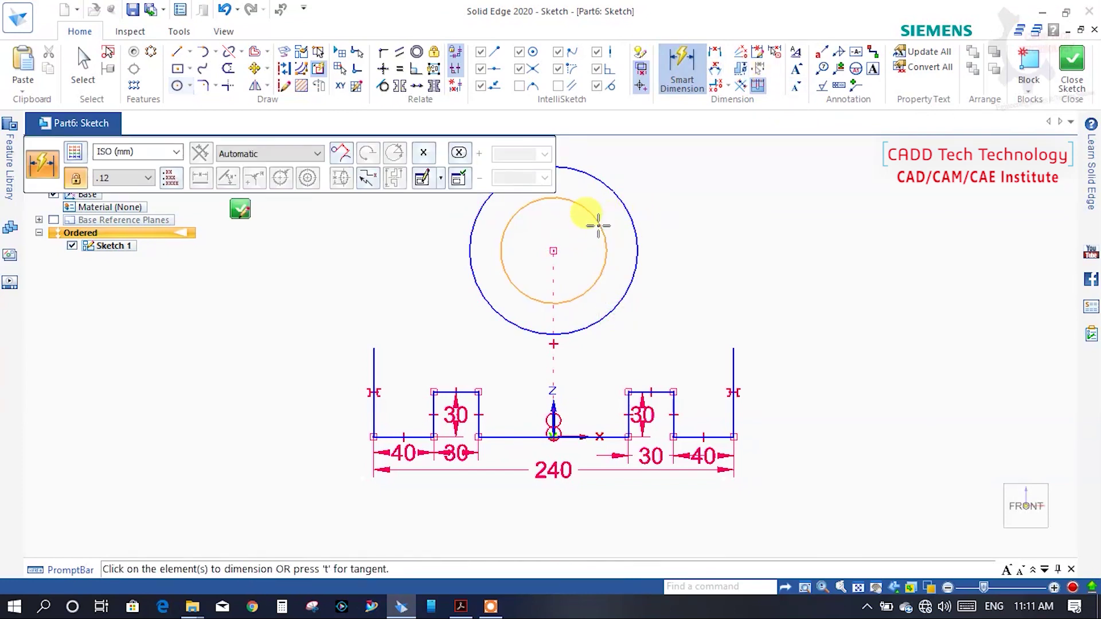
click(690, 181)
text(80)
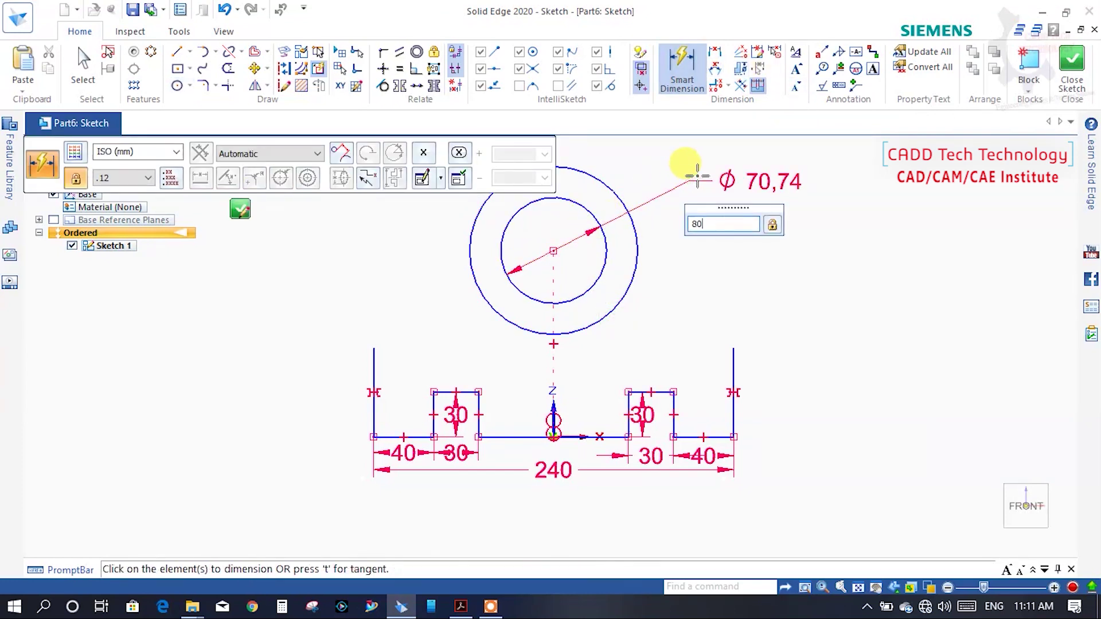
key(Return)
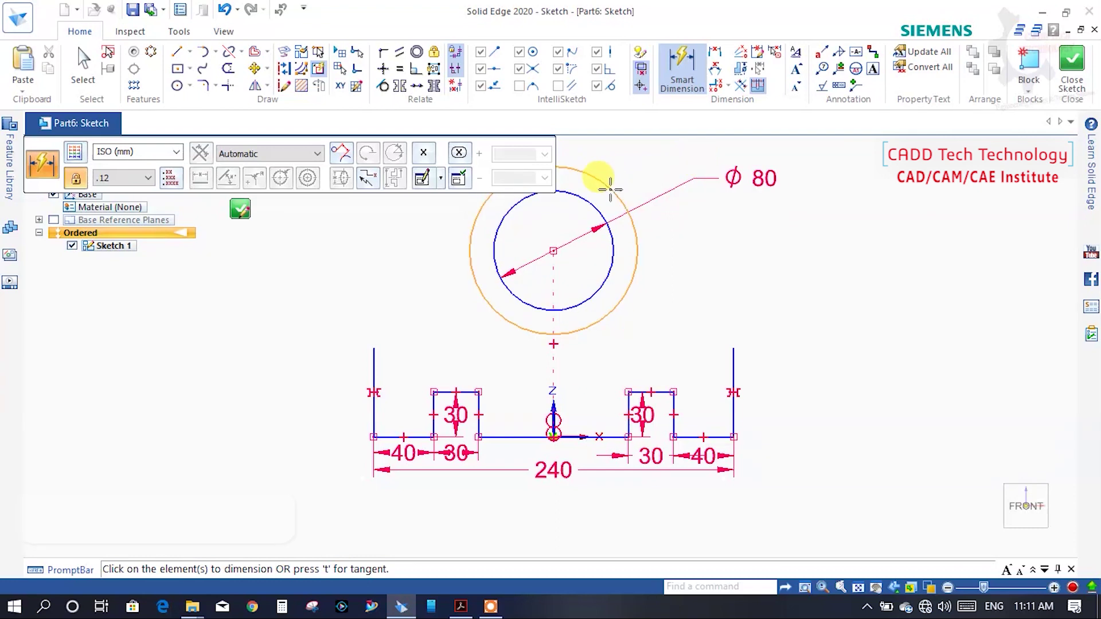
click(605, 184)
click(679, 151)
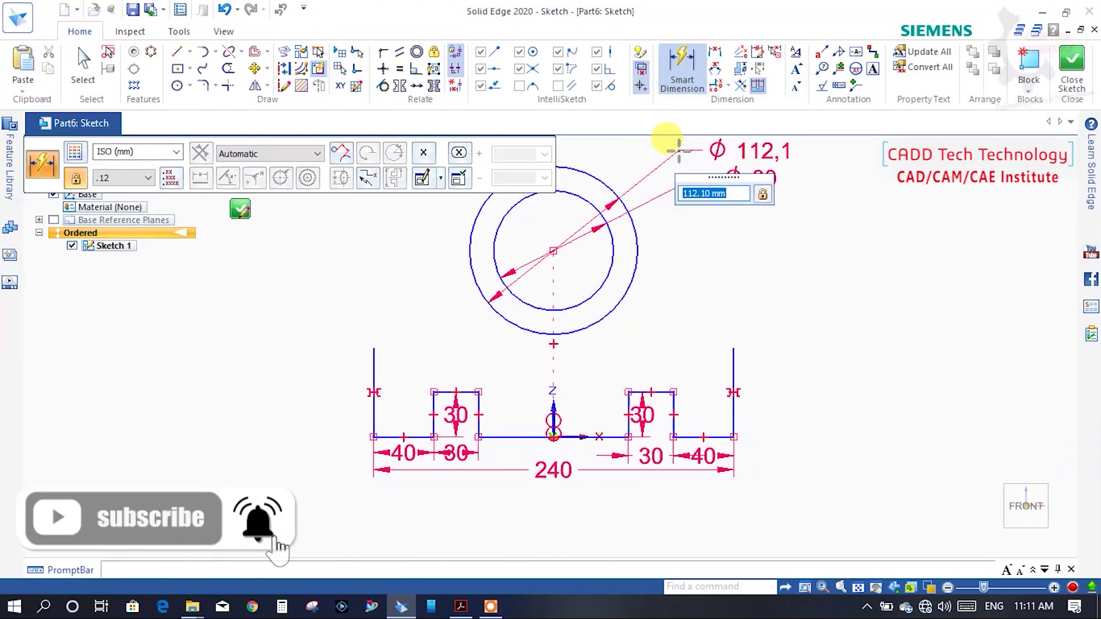
text(160)
key(Return)
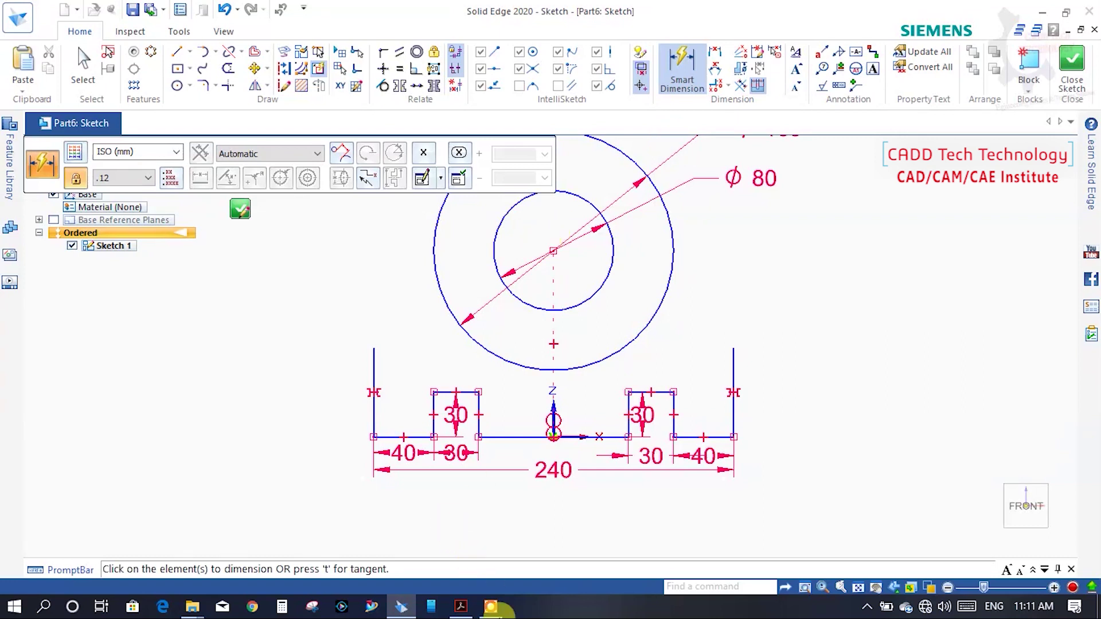
click(458, 606)
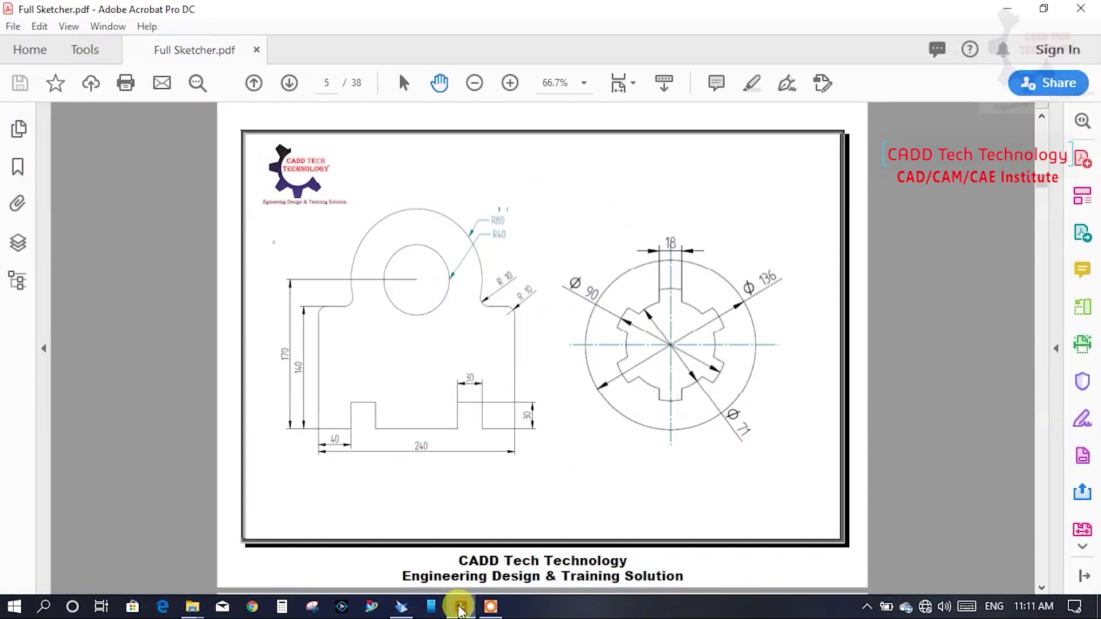
Step: Set the circle centre 170 above the base line
click(459, 608)
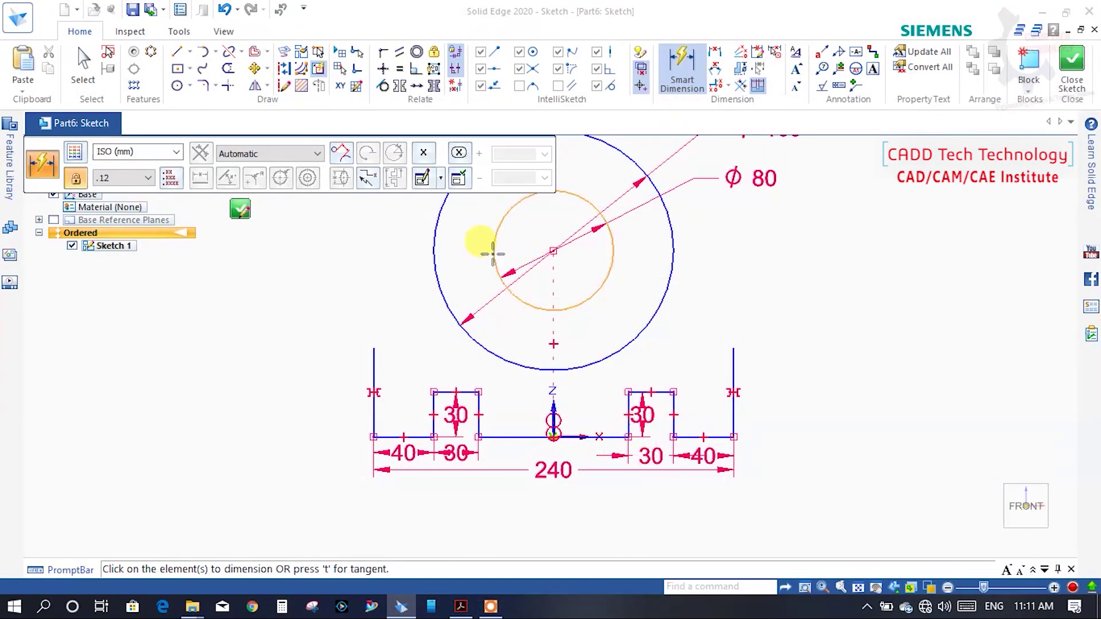
click(494, 252)
click(378, 433)
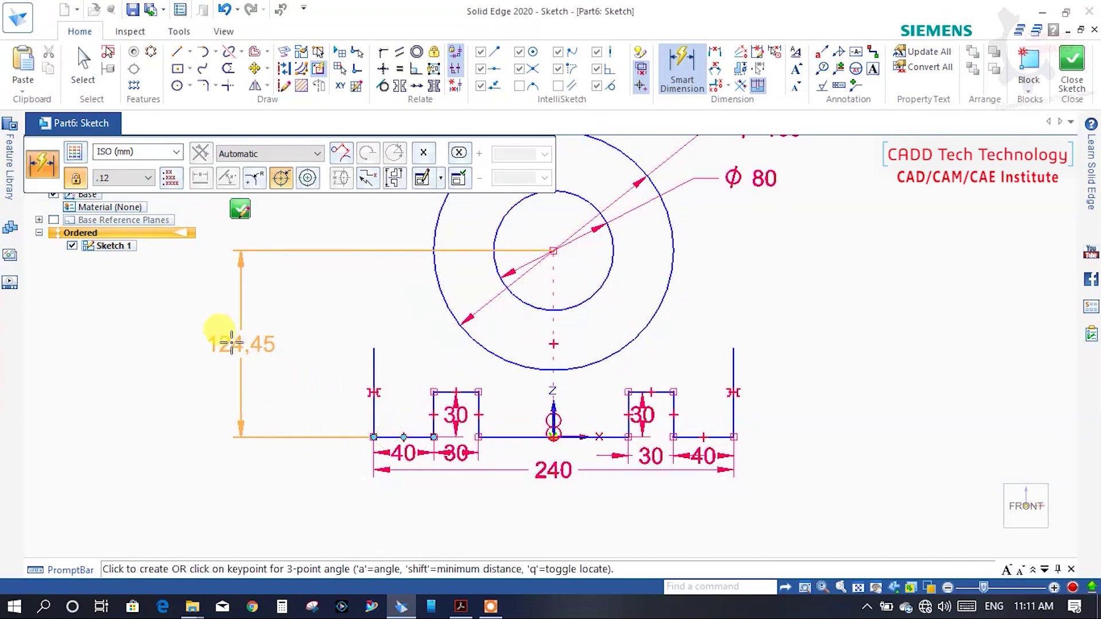
click(221, 345)
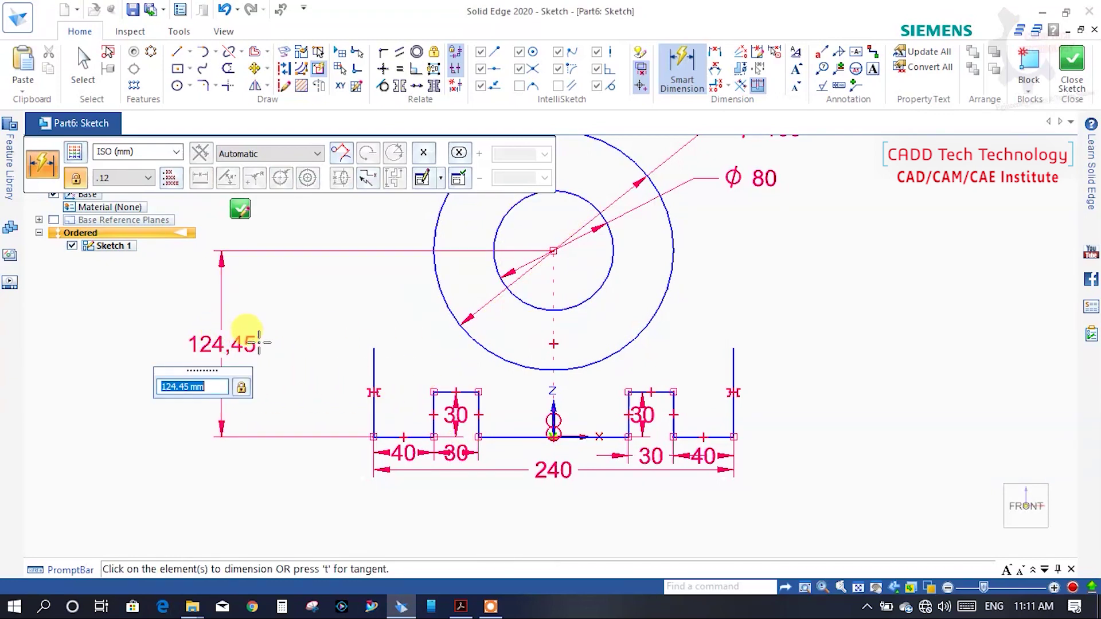
click(461, 606)
click(462, 608)
text(170)
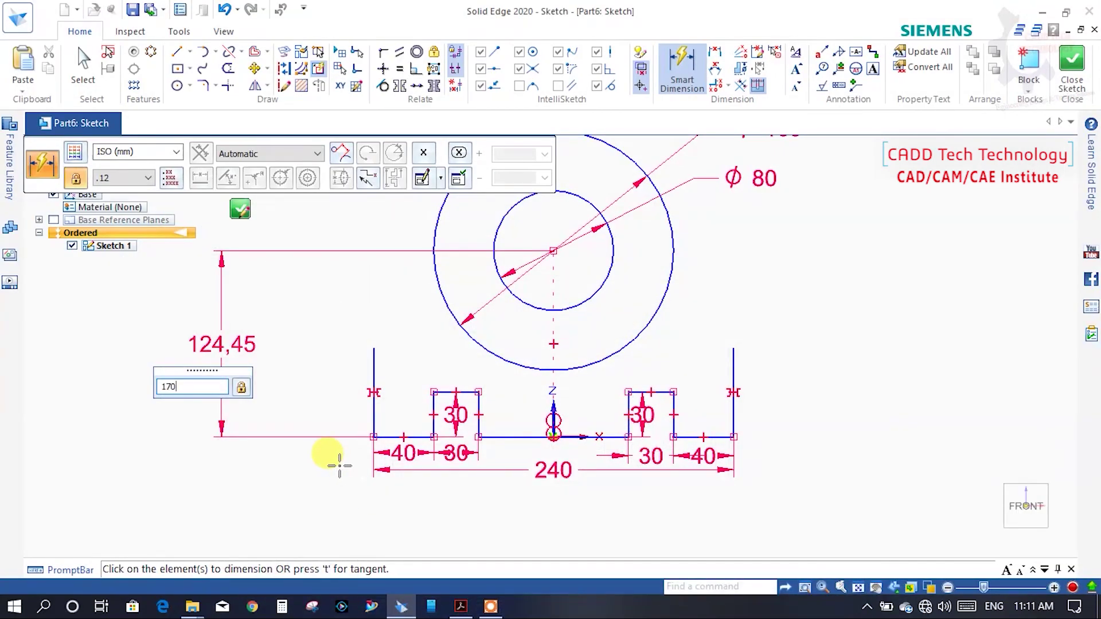
key(Return)
scroll(541, 497, down, 3)
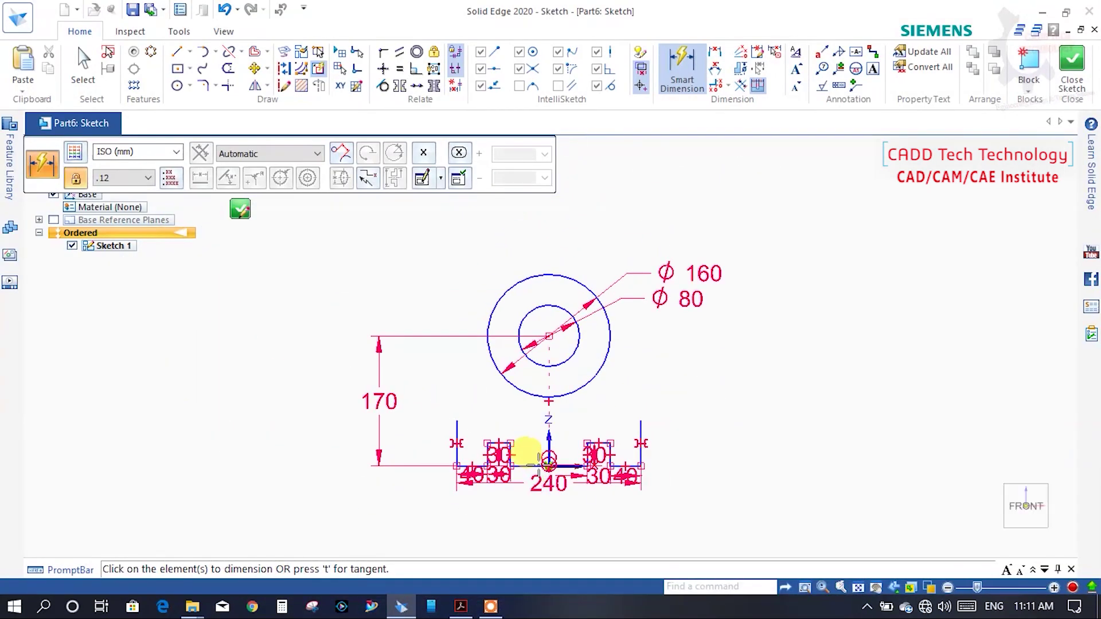
Step: Dimension the left vertical side as 140 tall
click(460, 607)
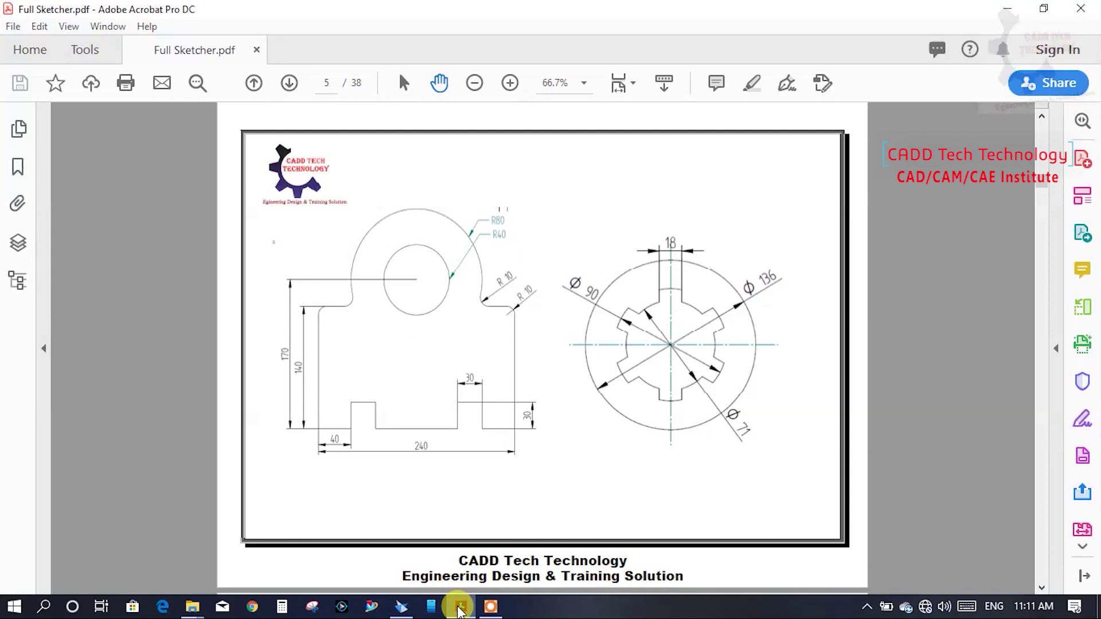
click(461, 607)
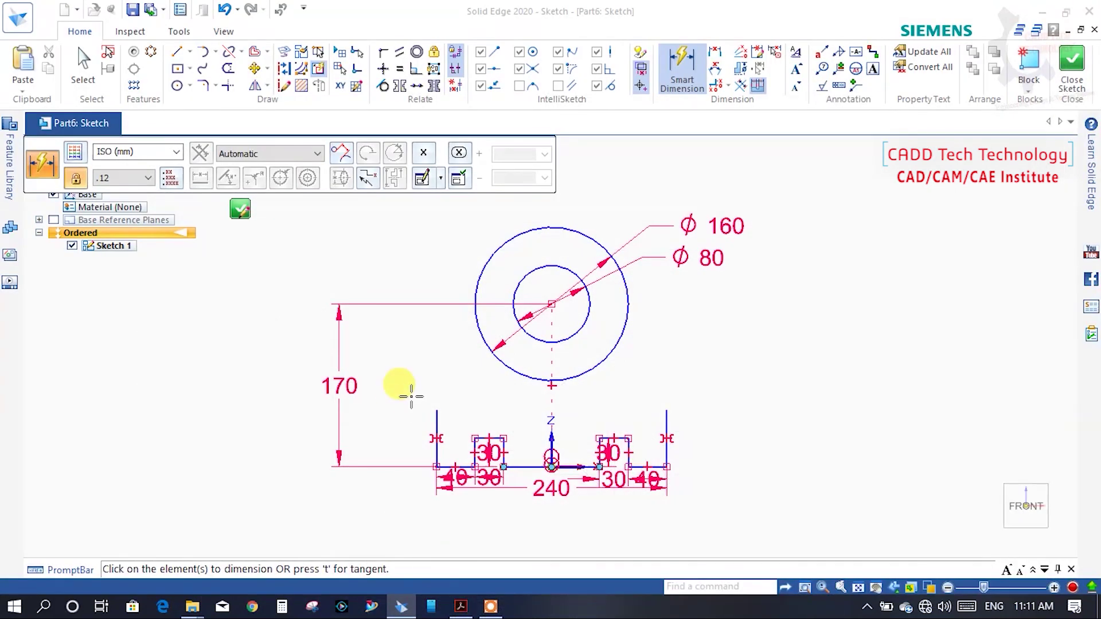
scroll(407, 390, up, 3)
scroll(410, 396, down, 3)
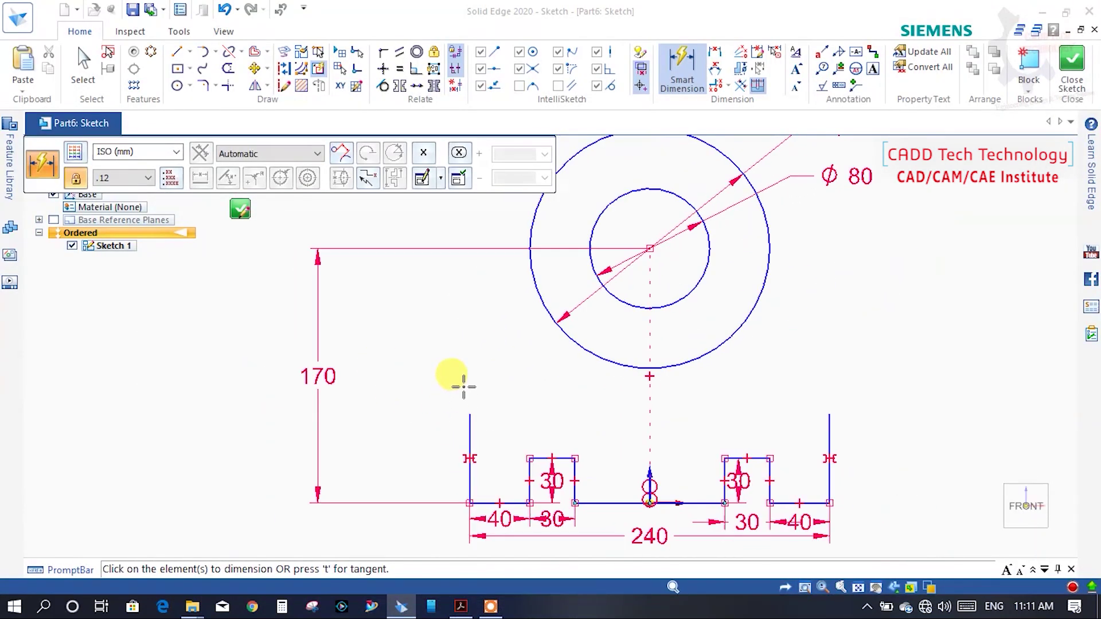
click(465, 606)
click(463, 606)
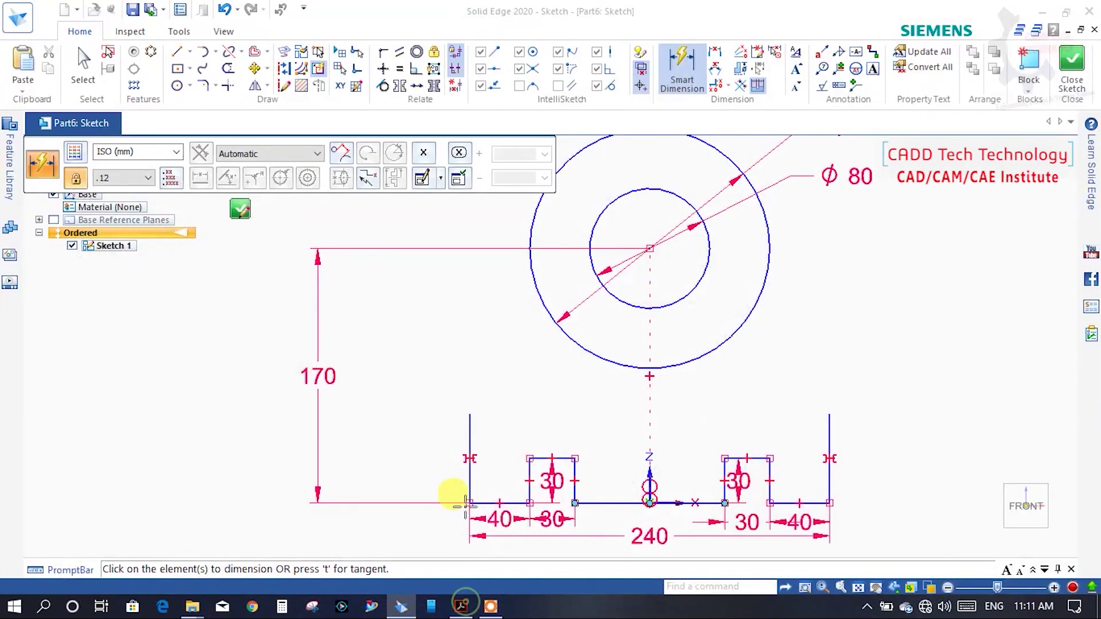
click(372, 425)
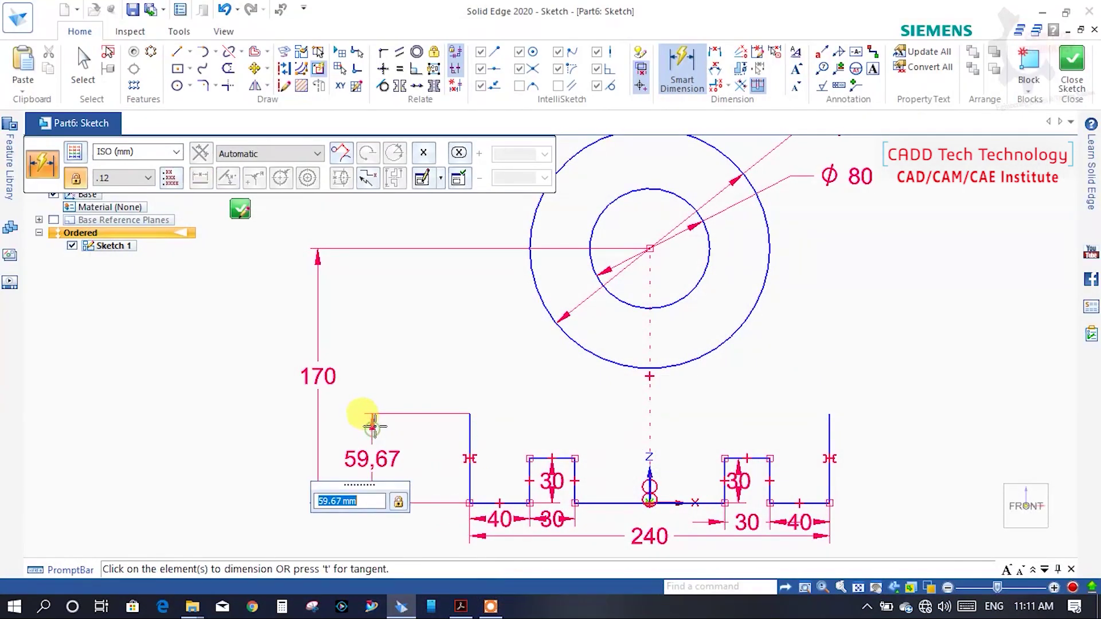
text(140)
key(Return)
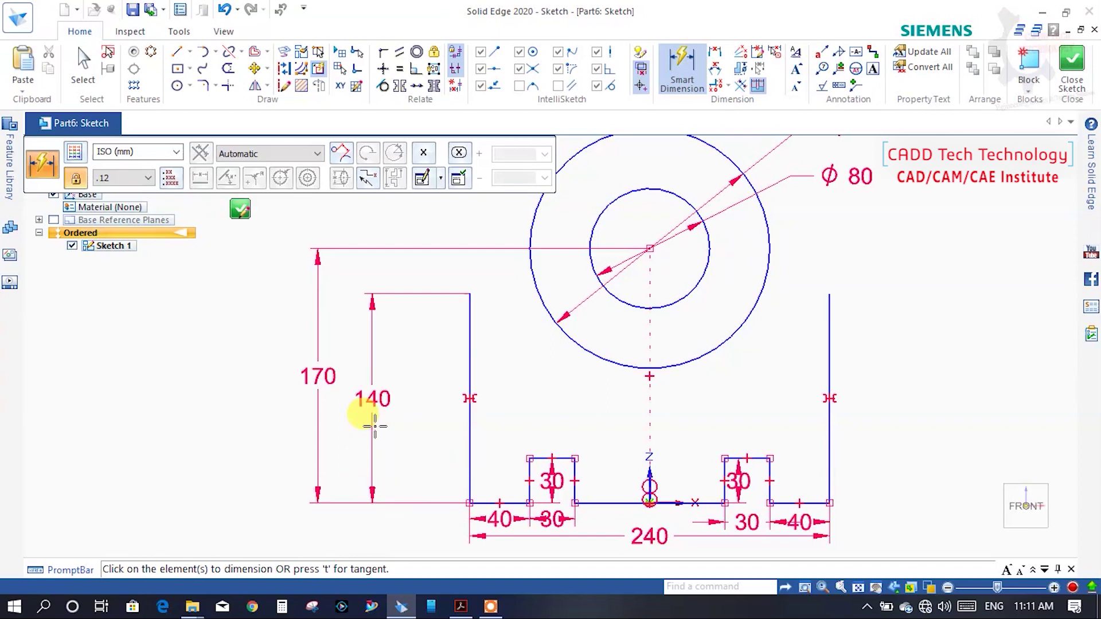
key(Escape)
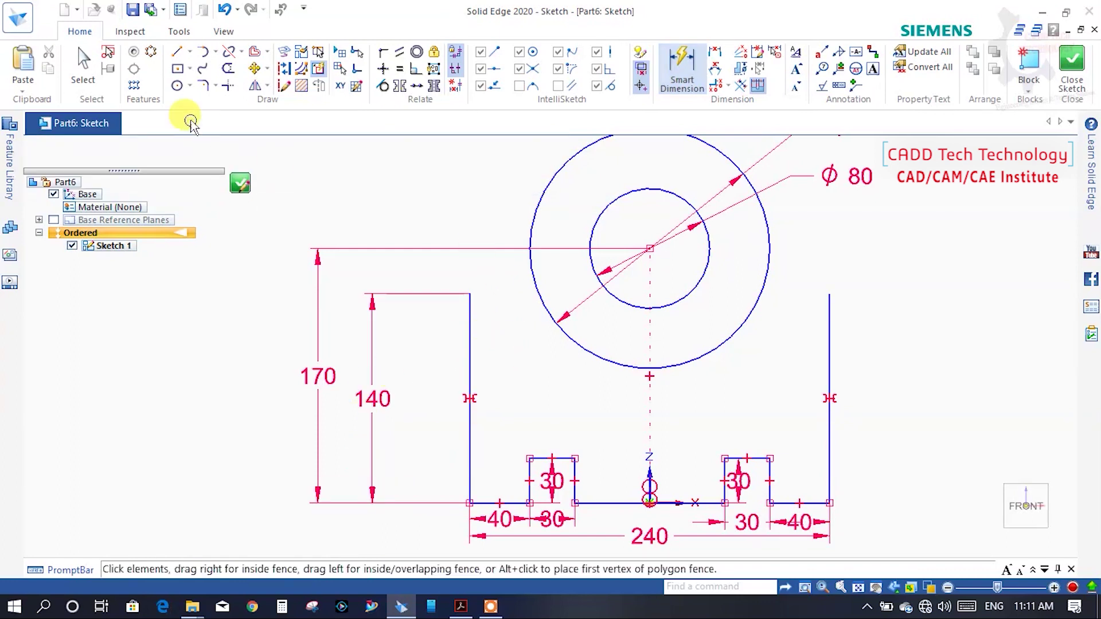
Step: Draw horizontal lines from the tops of both end walls inward to the outer circle
key(l)
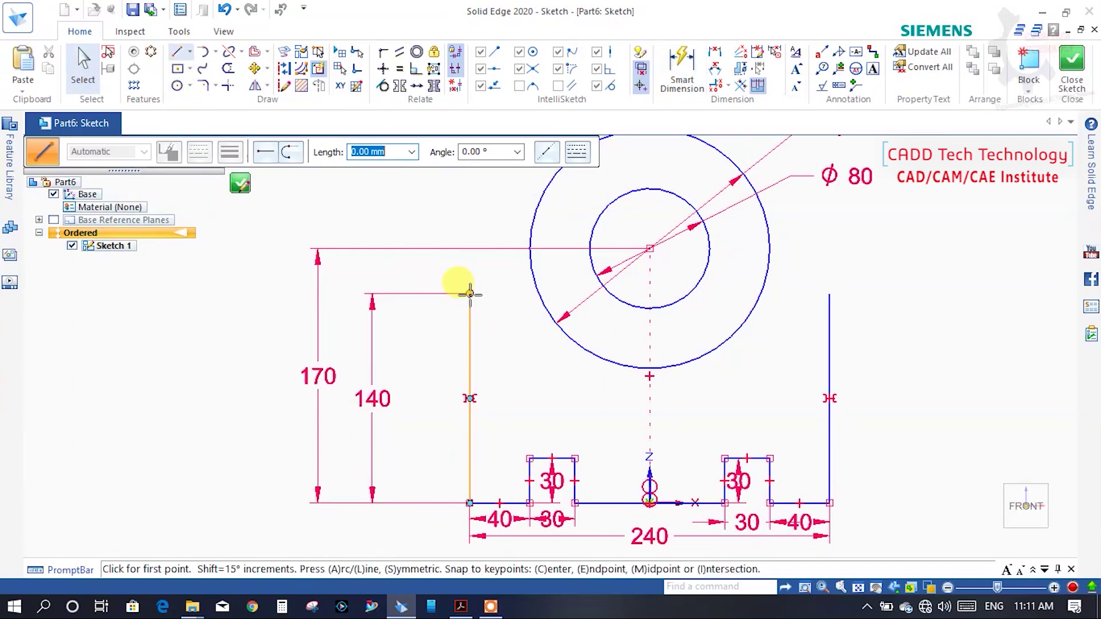
click(470, 293)
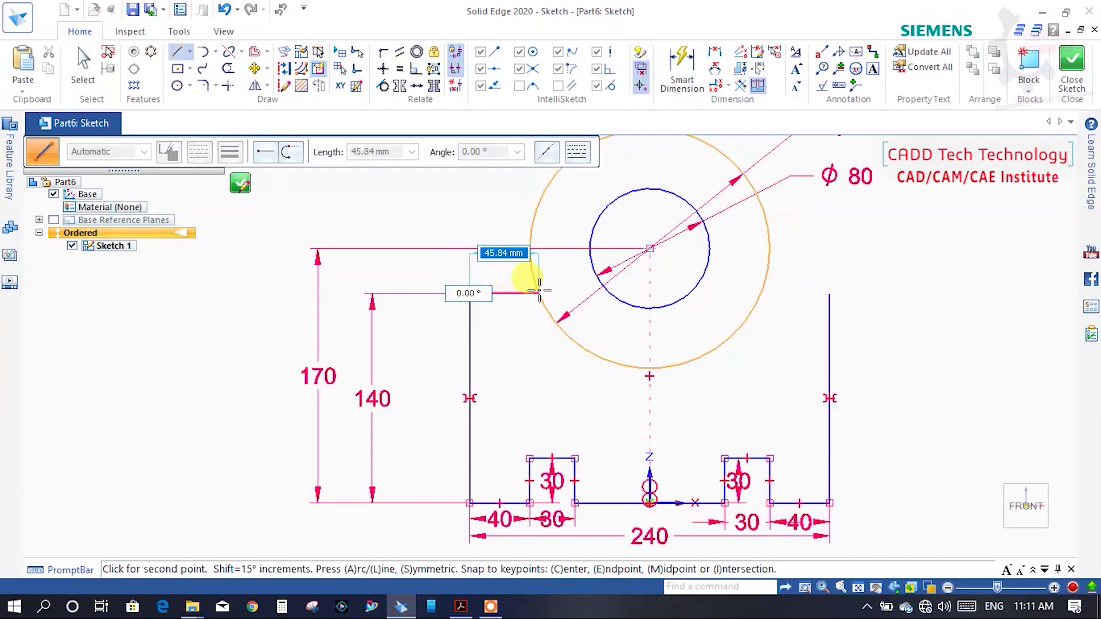
click(539, 293)
right_click(558, 295)
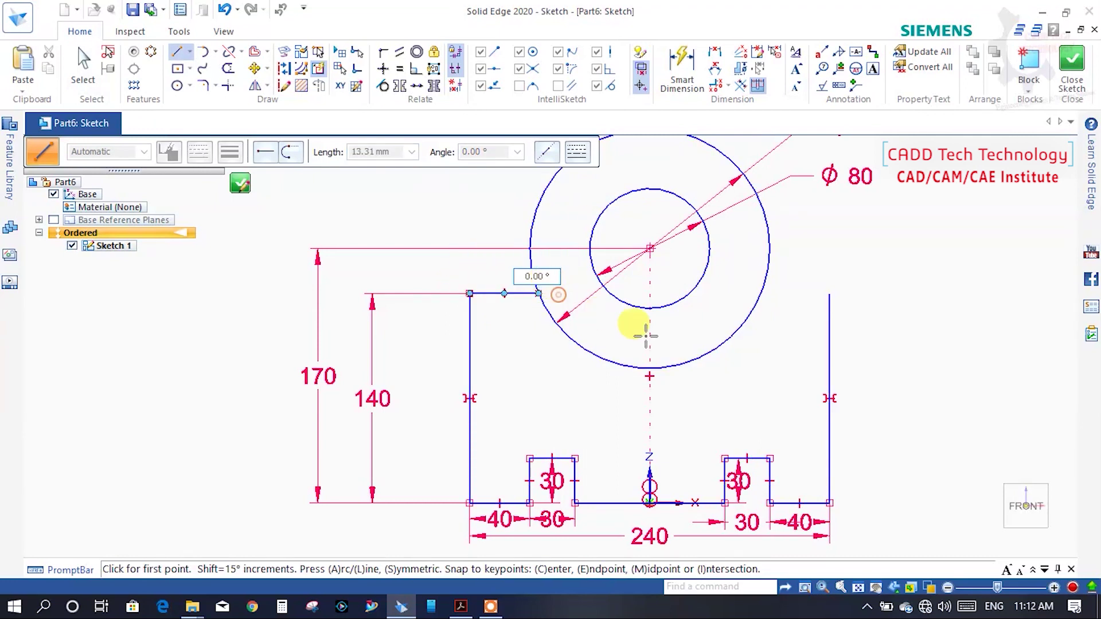
click(830, 293)
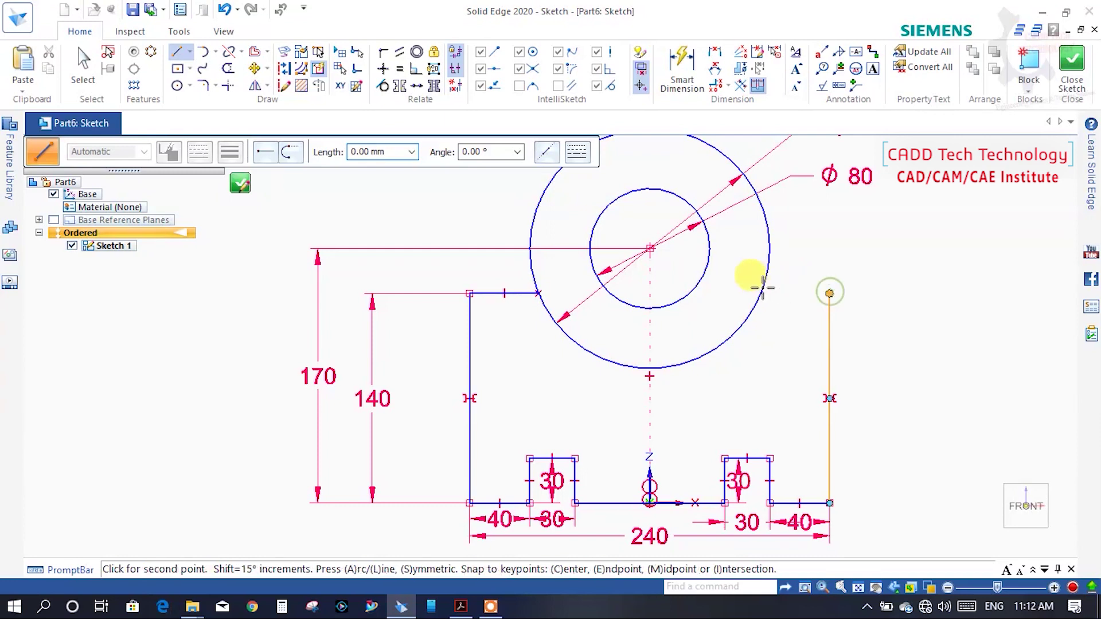
click(753, 289)
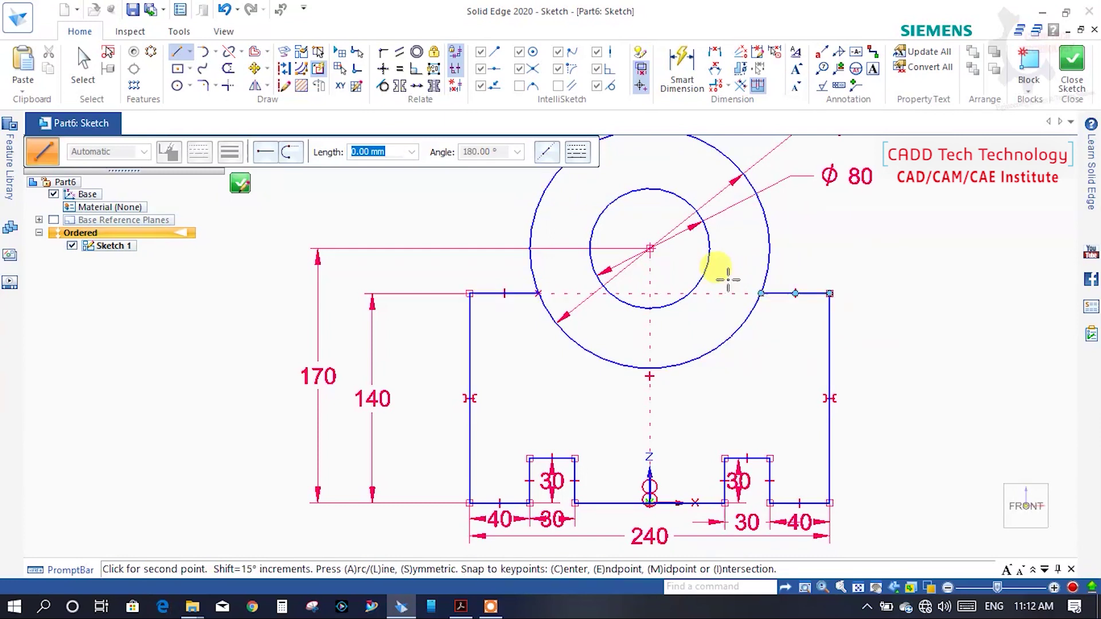
key(Escape)
Step: Trim away the lower arc of the outer circle, leaving an arch
click(228, 72)
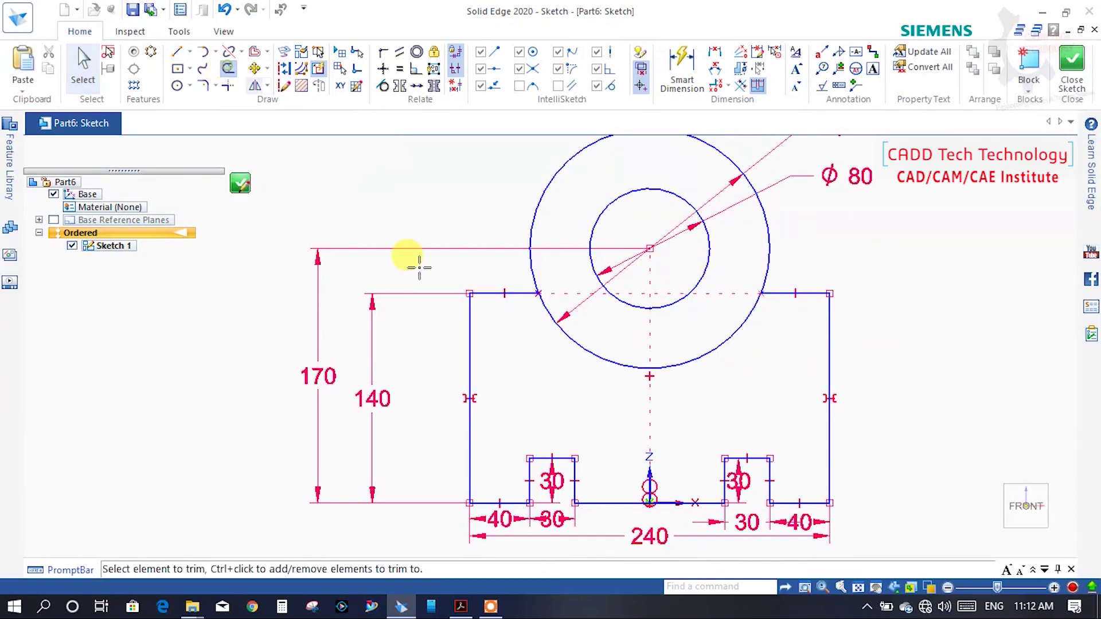
drag(555, 346, 560, 369)
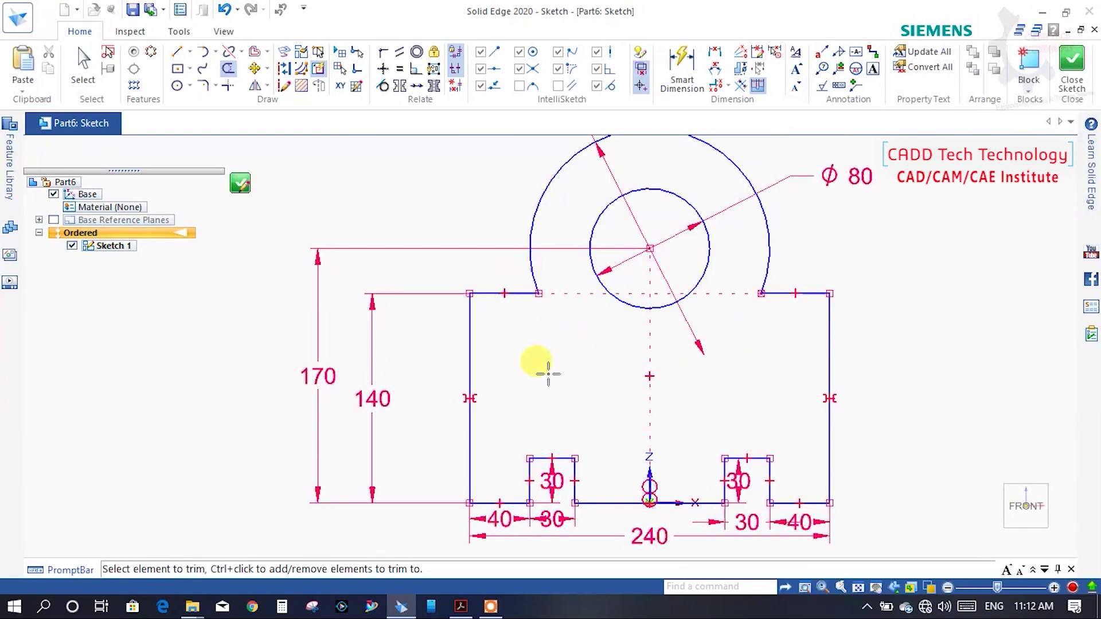
key(Escape)
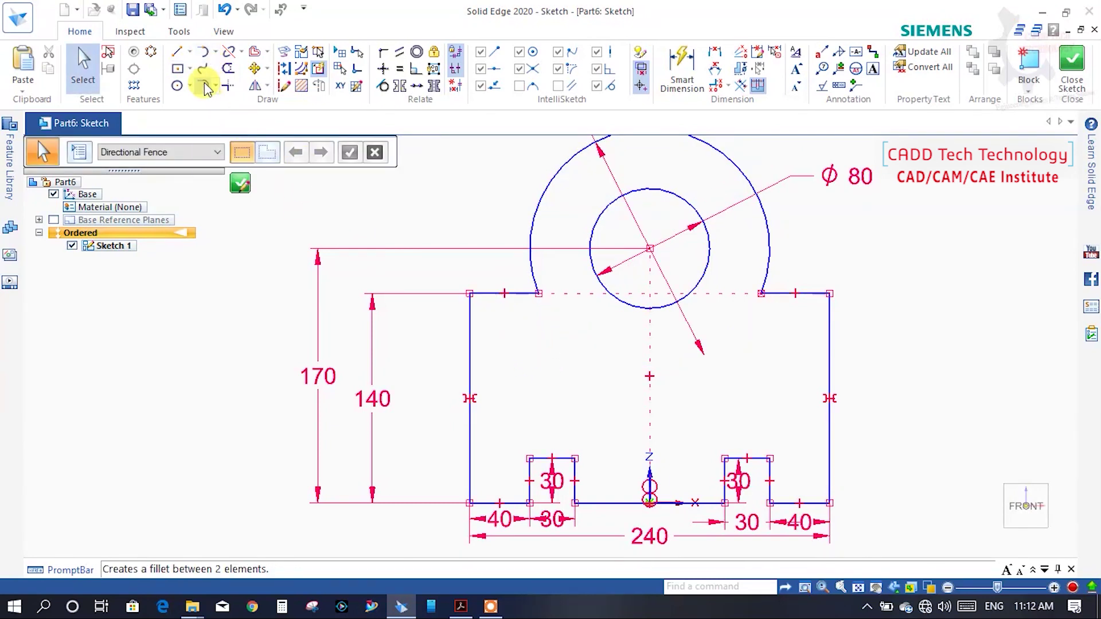
click(204, 86)
click(461, 608)
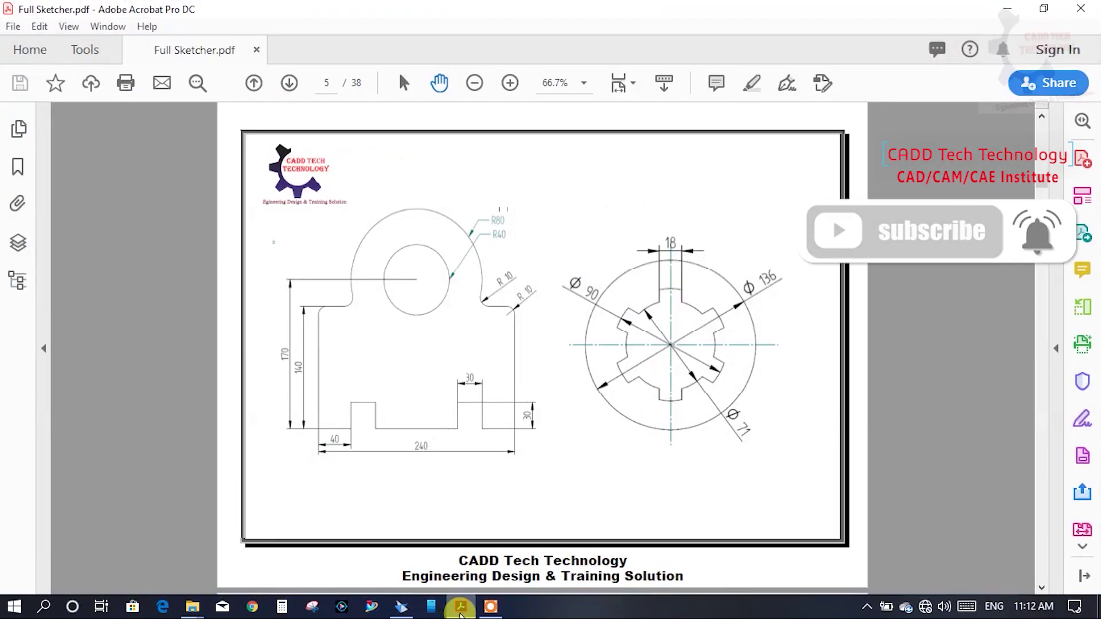
click(460, 609)
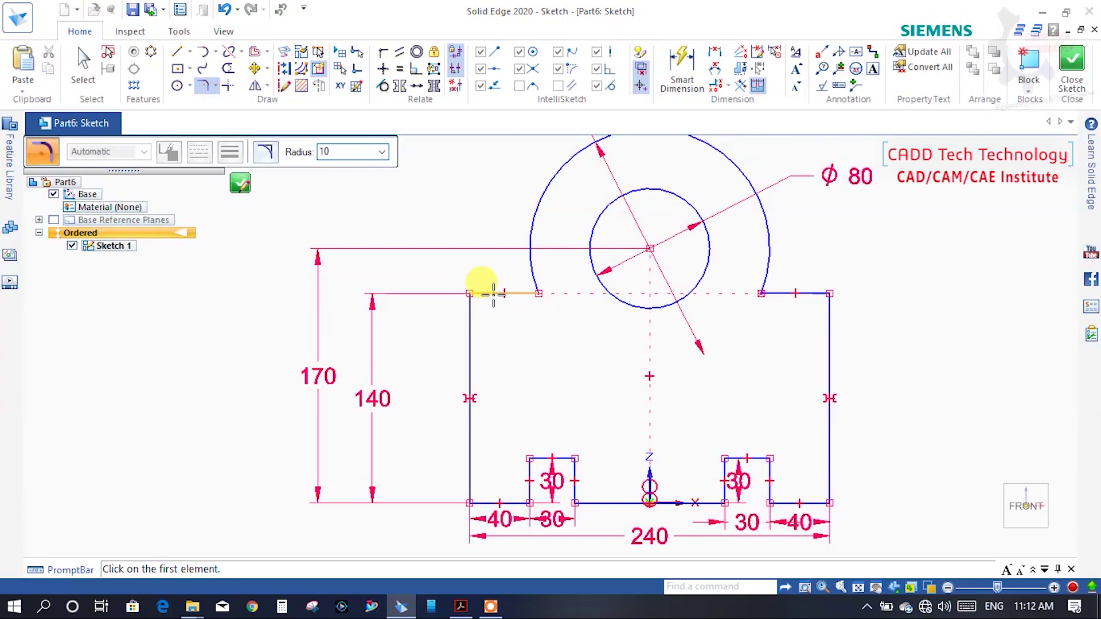
Step: Round both top outer corners and both arc-to-line junctions with R10 fillets
click(485, 293)
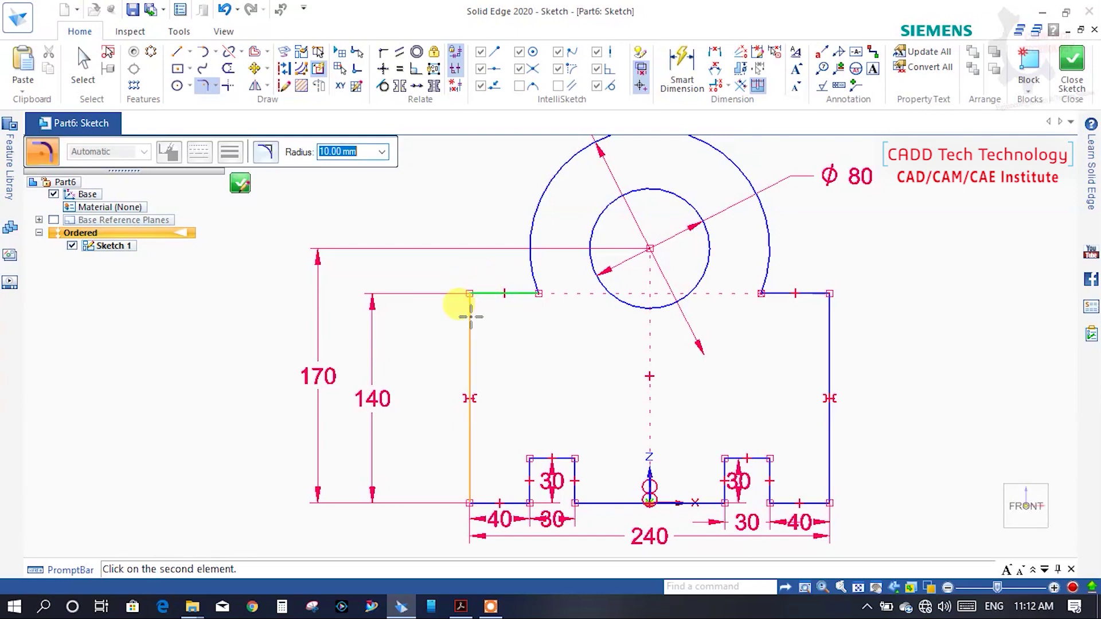
click(470, 316)
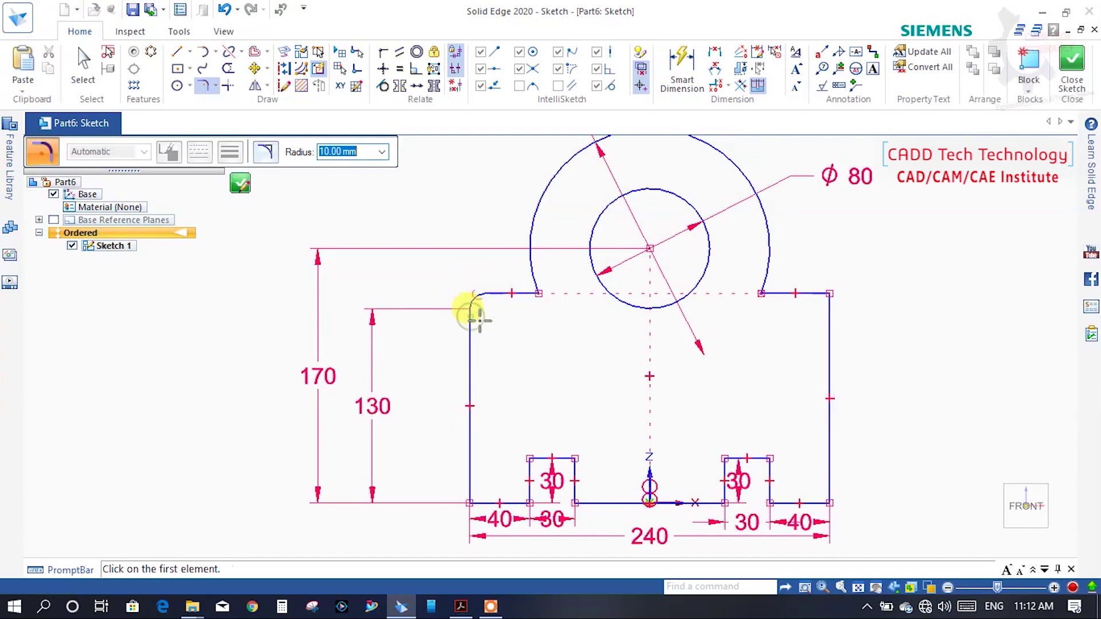
click(532, 275)
click(528, 292)
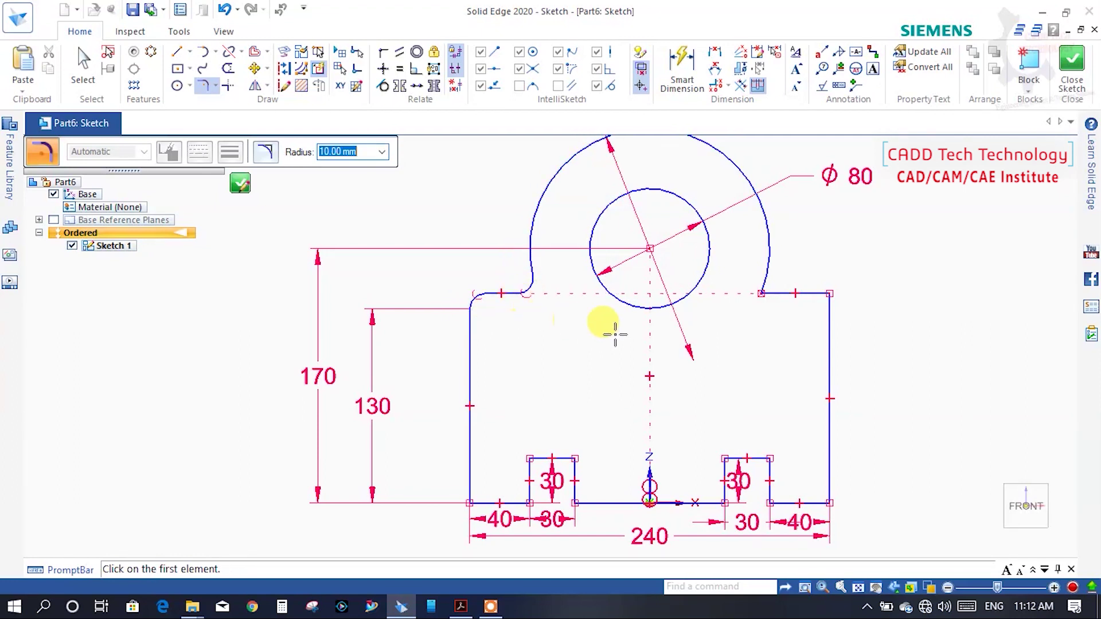
click(764, 285)
click(794, 292)
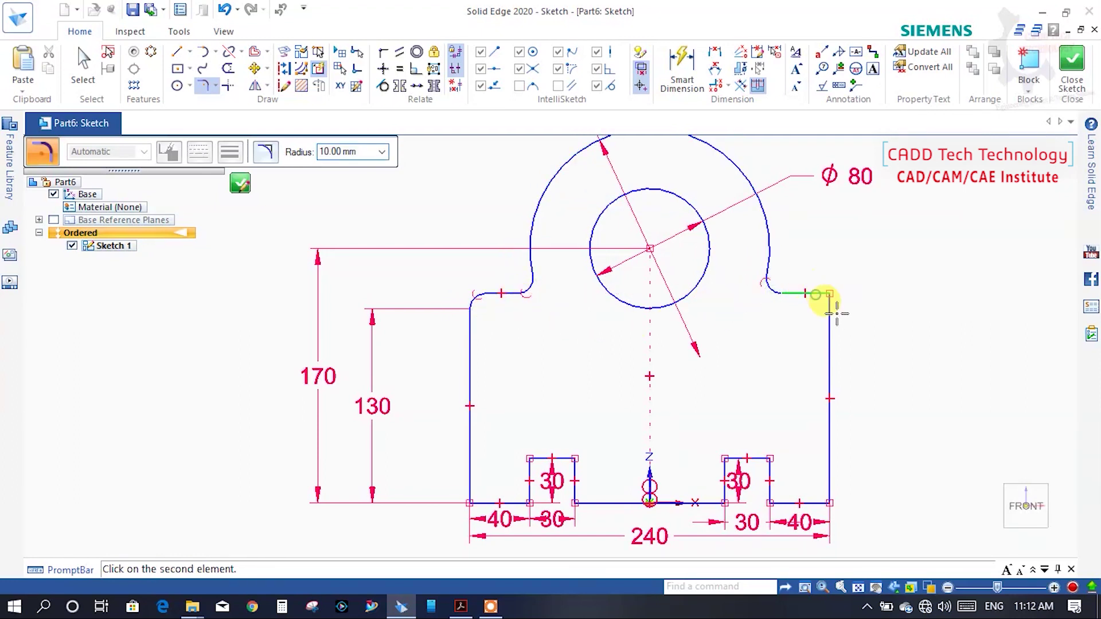
click(832, 314)
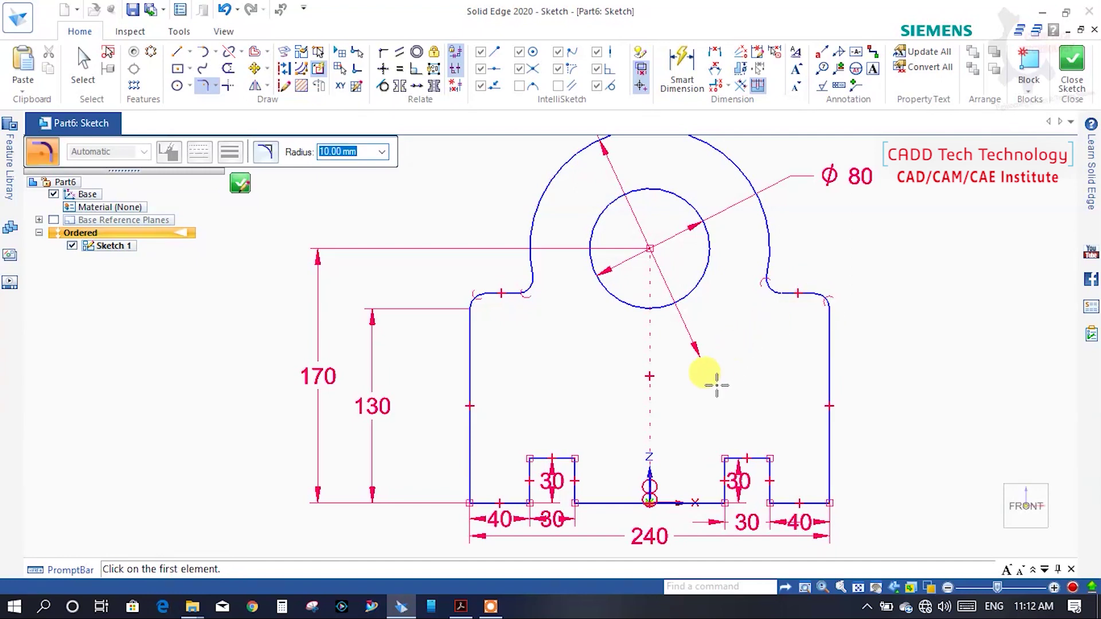
key(Escape)
scroll(568, 404, down, 2)
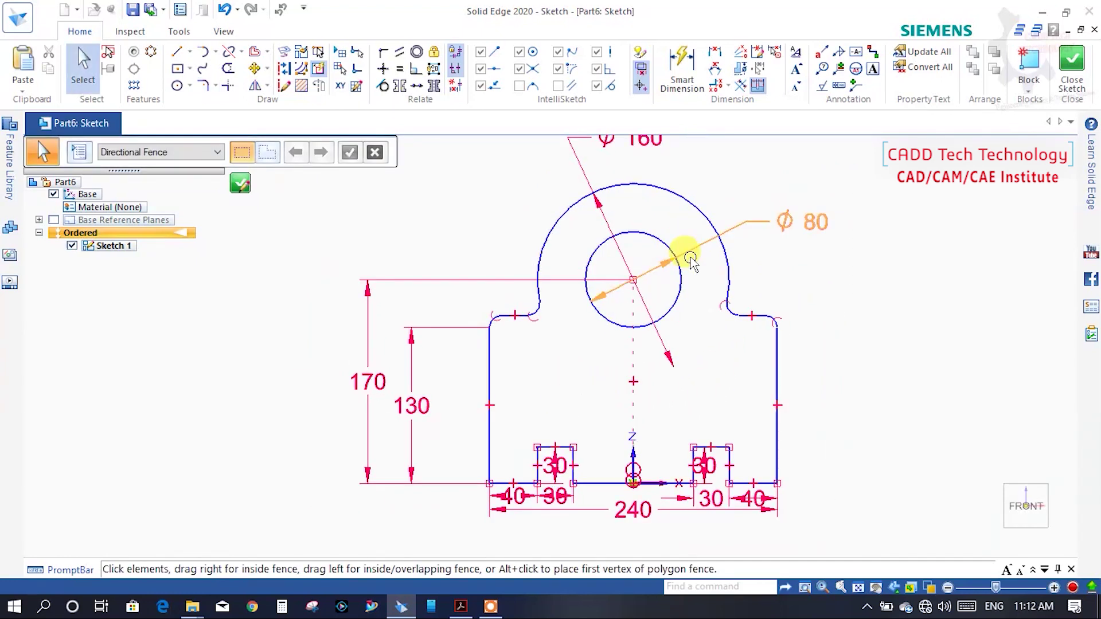
scroll(675, 241, up, 2)
scroll(565, 278, down, 2)
scroll(594, 471, up, 2)
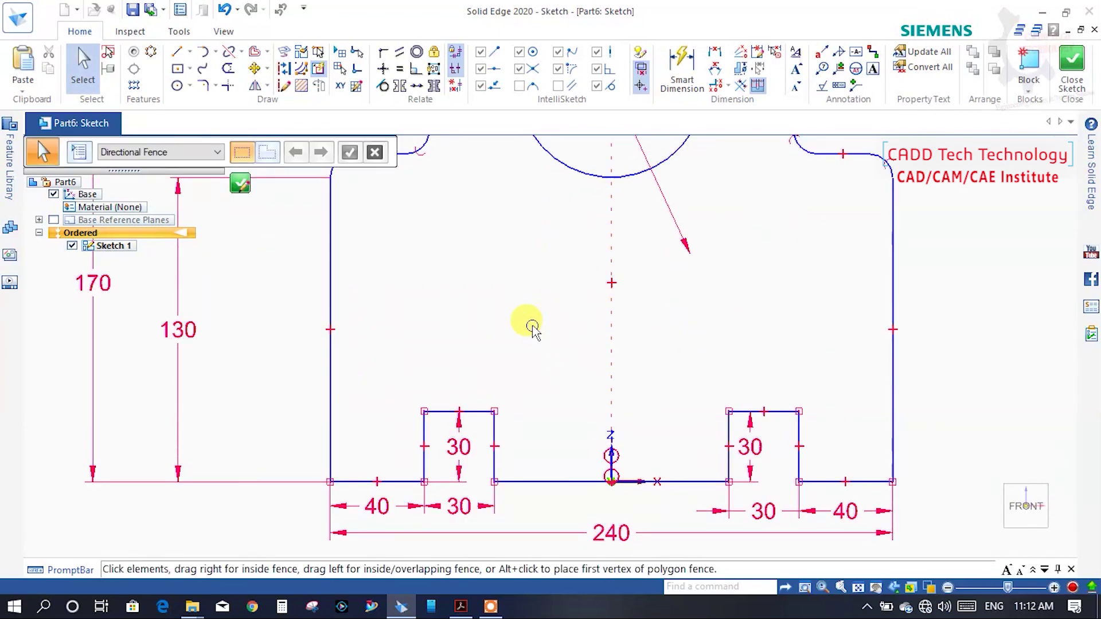
scroll(495, 339, down, 1)
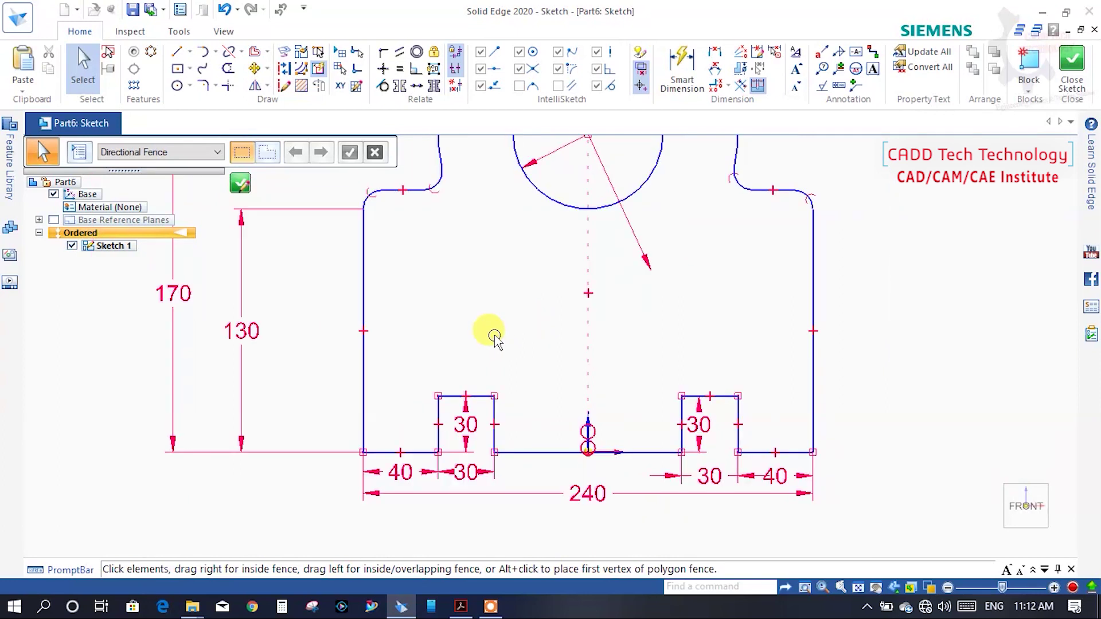
scroll(494, 339, down, 1)
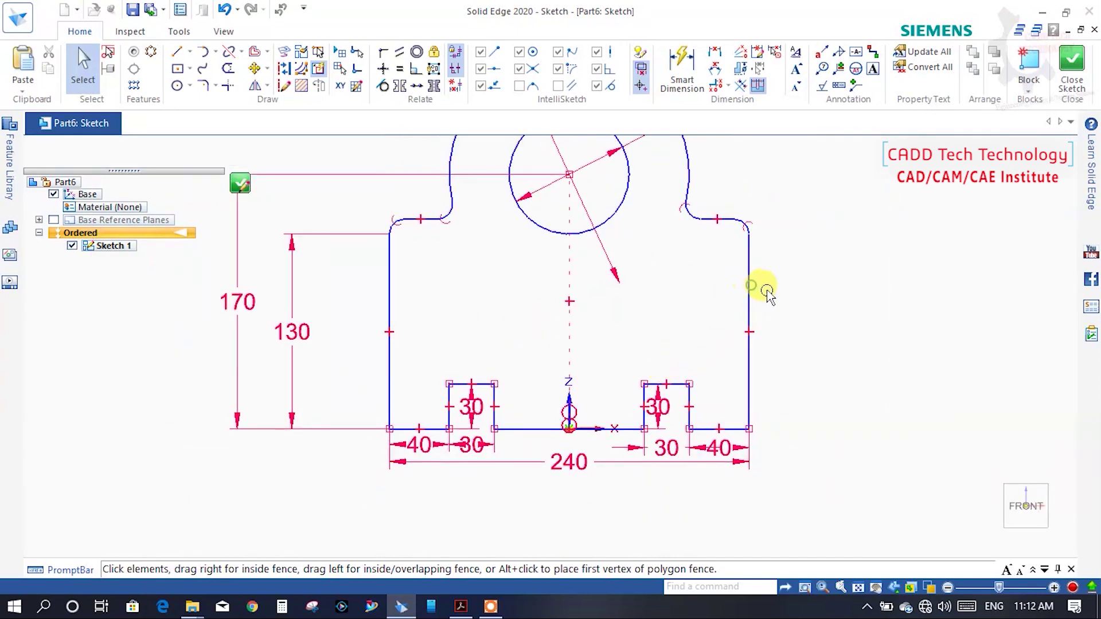
drag(751, 286, 821, 313)
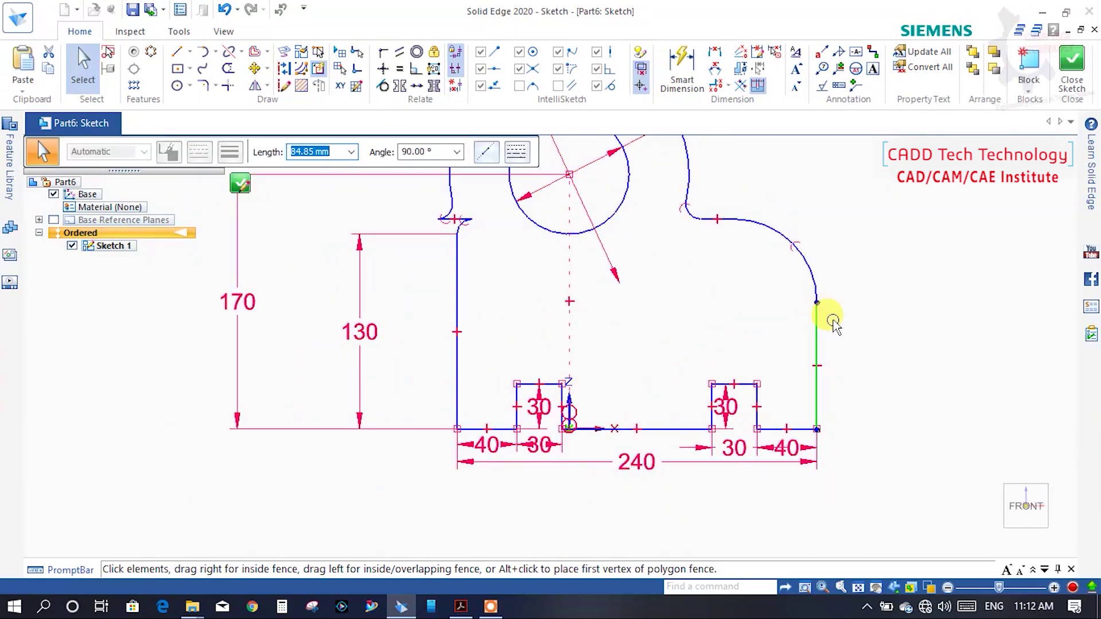
key(ctrl+z)
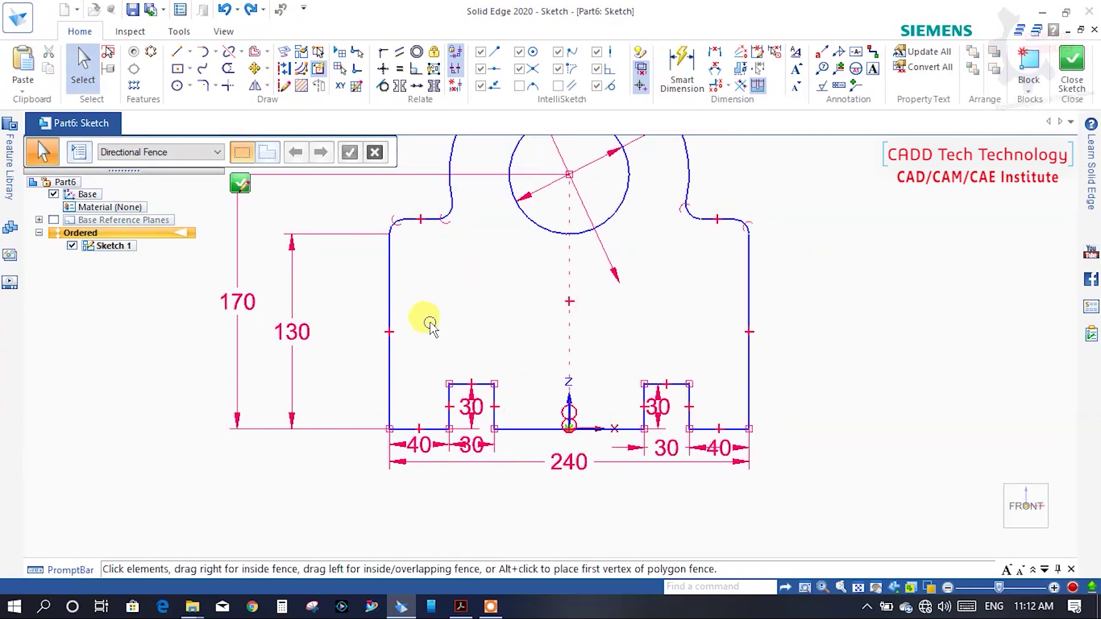
scroll(379, 218, up, 2)
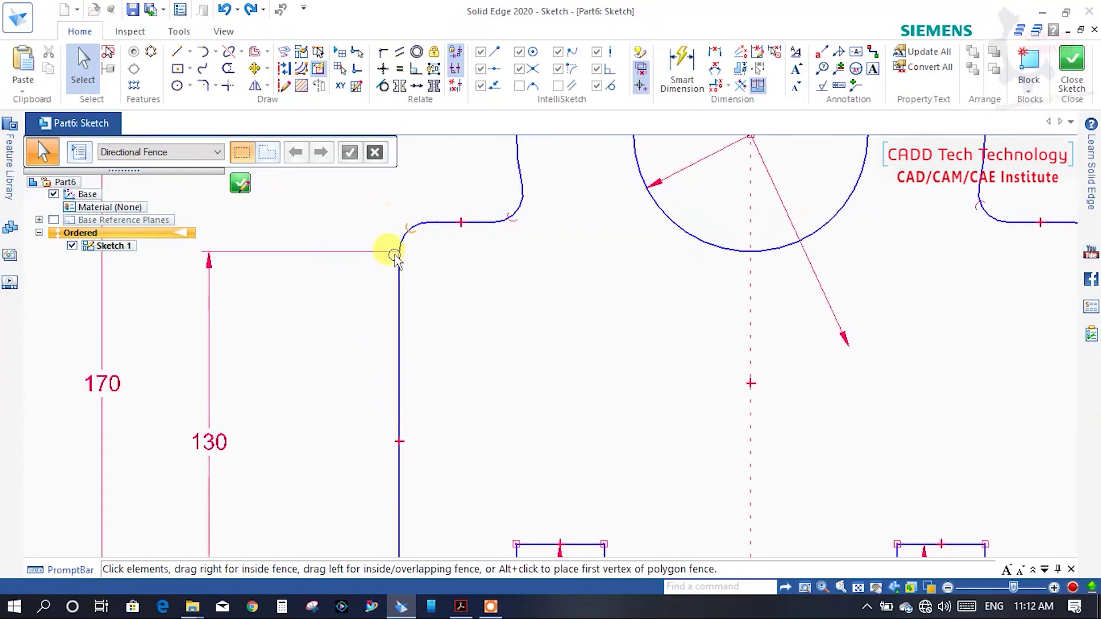
scroll(388, 248, up, 2)
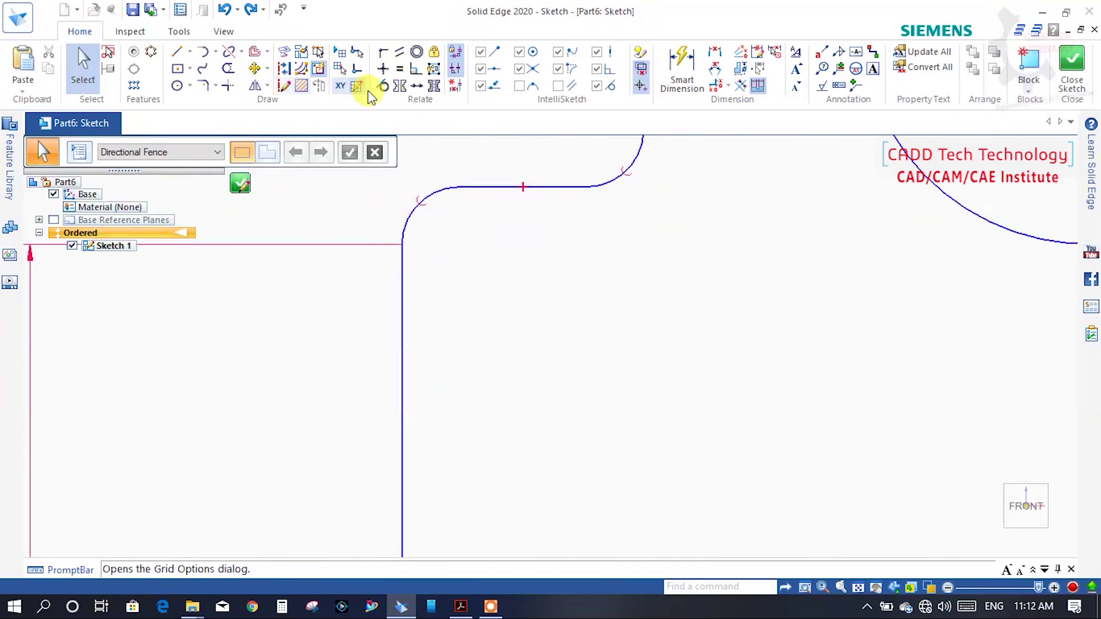
Step: Try making the top-left fillet arc tangent to the left edge; dismiss the conflict warning
click(383, 86)
click(412, 219)
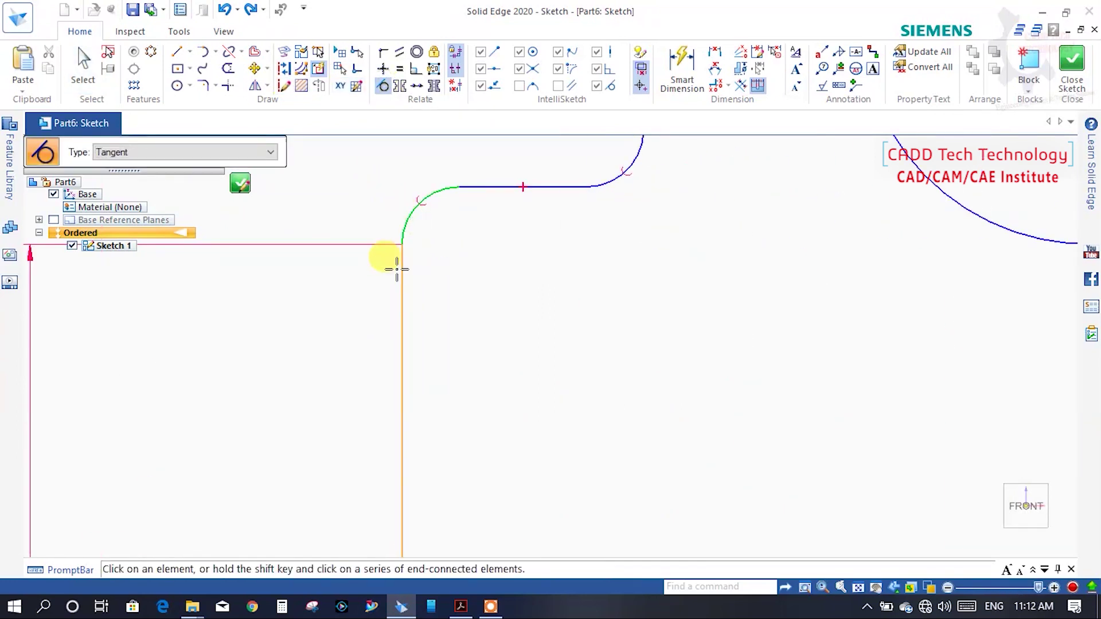
click(402, 262)
click(646, 339)
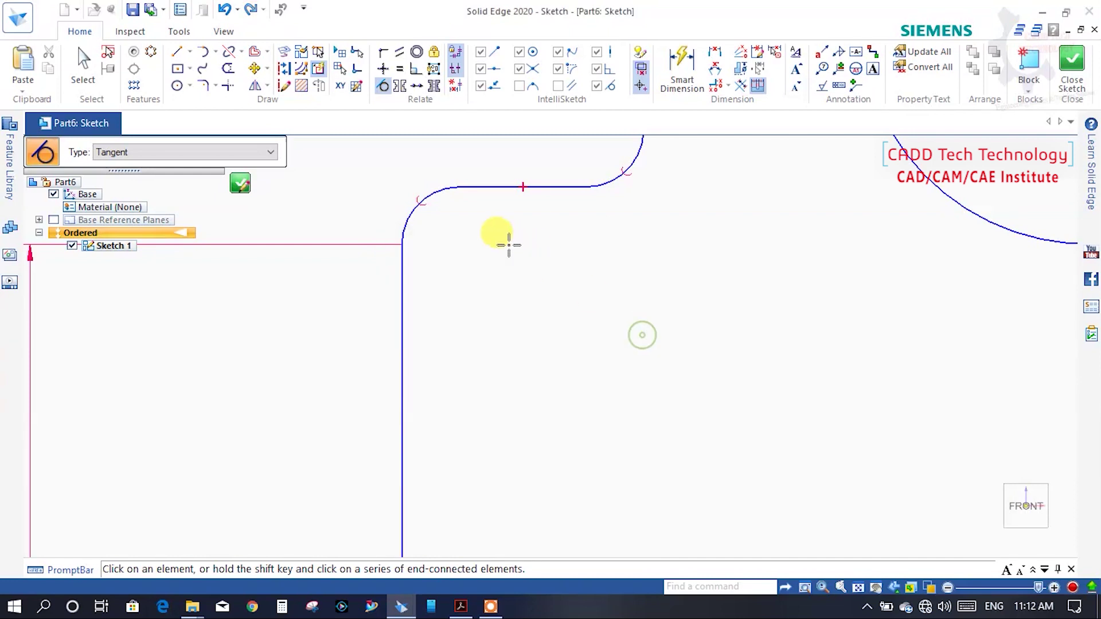
Step: Dimension the top-left fillet and the left arc-to-line fillet as R 10
click(672, 74)
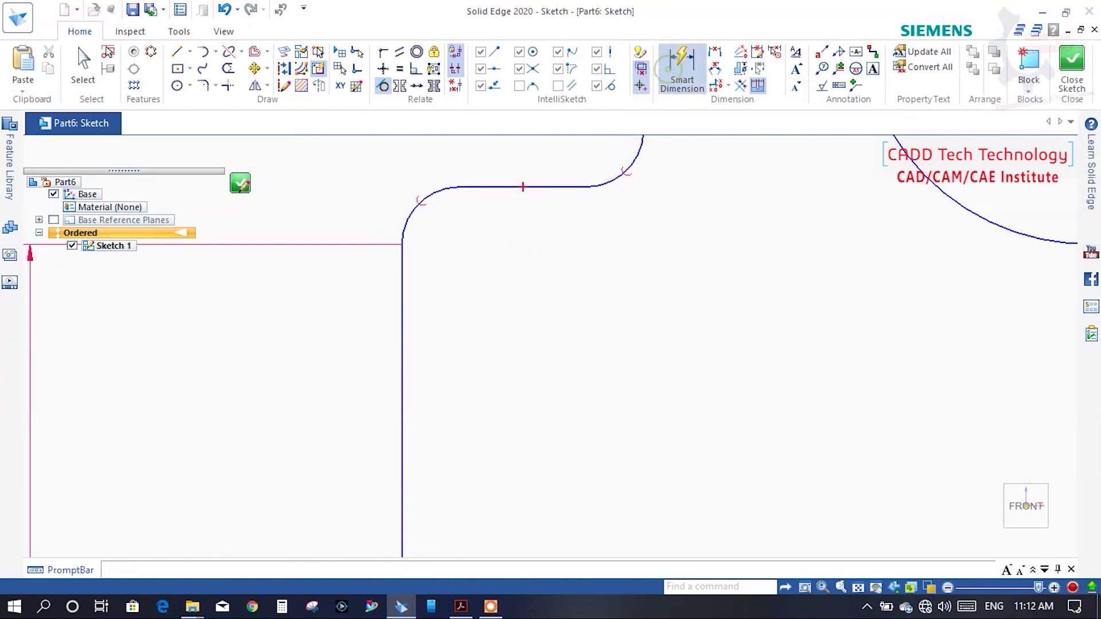
click(407, 221)
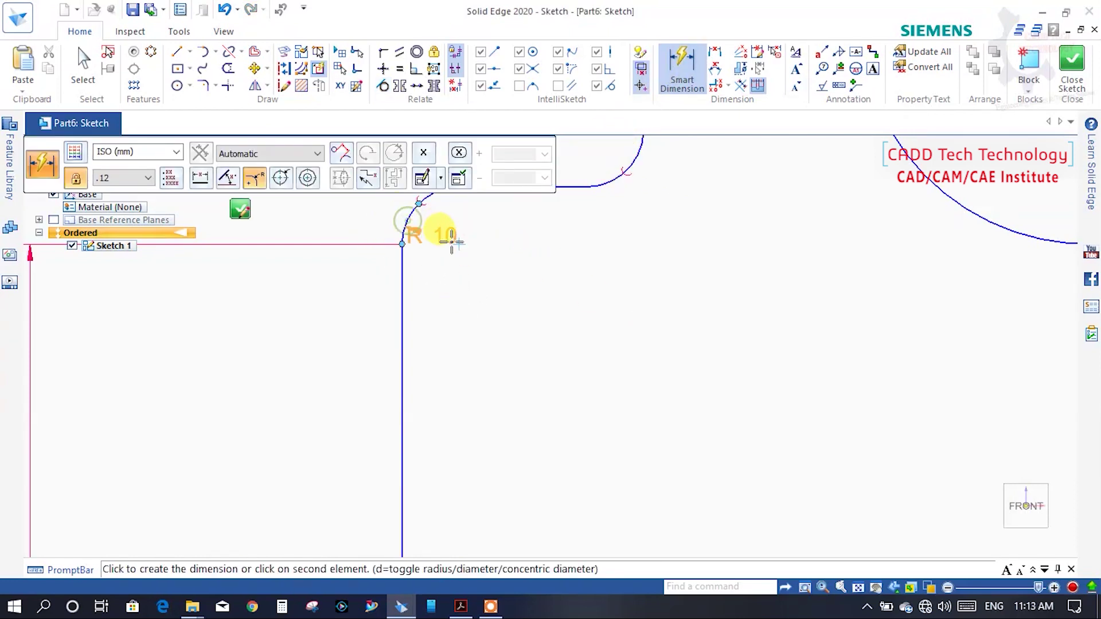
scroll(512, 316, down, 2)
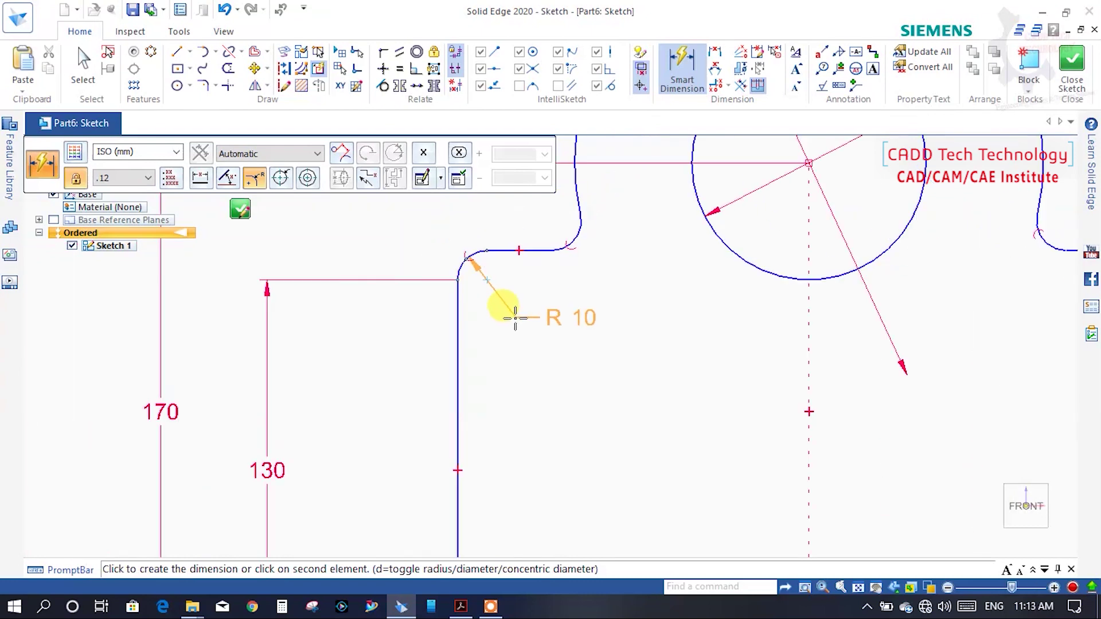
click(421, 233)
click(572, 241)
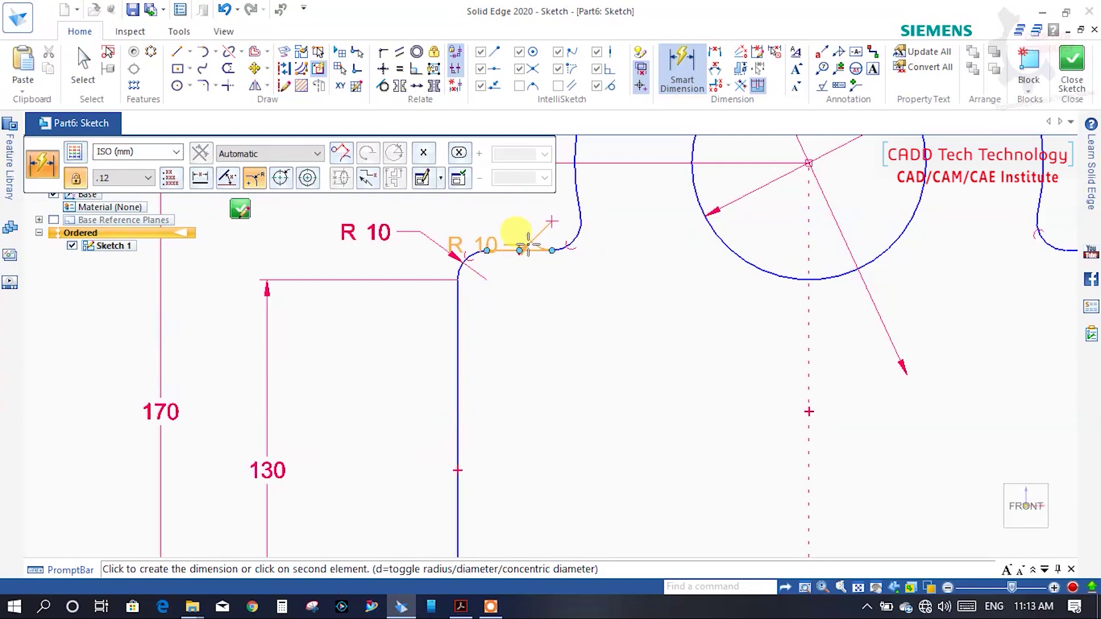
scroll(516, 238, down, 2)
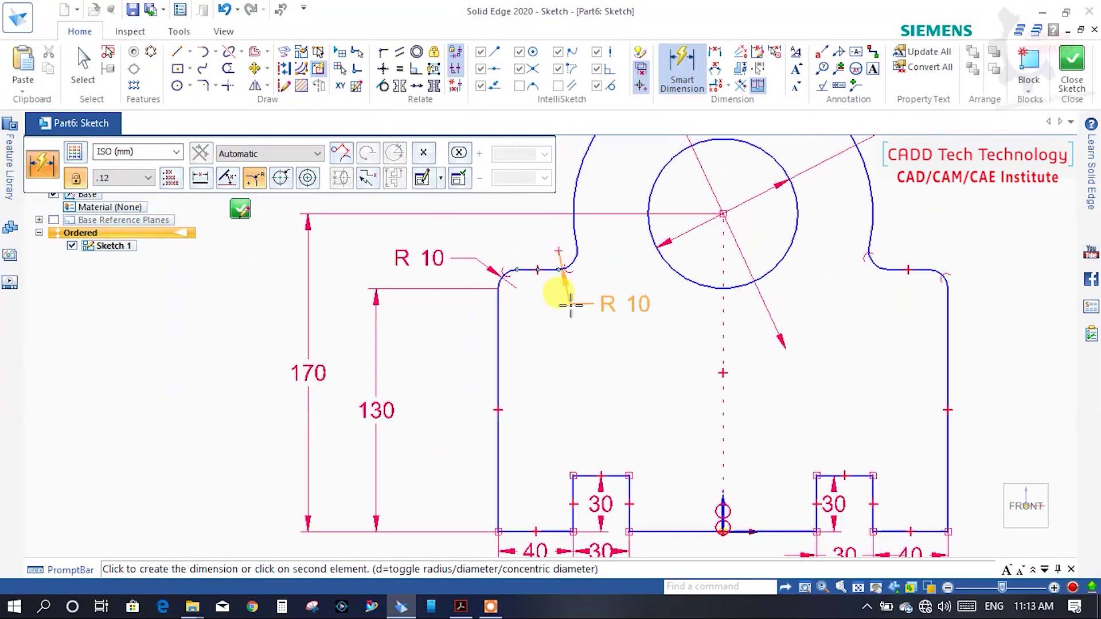
click(533, 243)
Step: Dimension the right arc-to-line fillet and the top-right fillet as R 10
scroll(883, 248, up, 3)
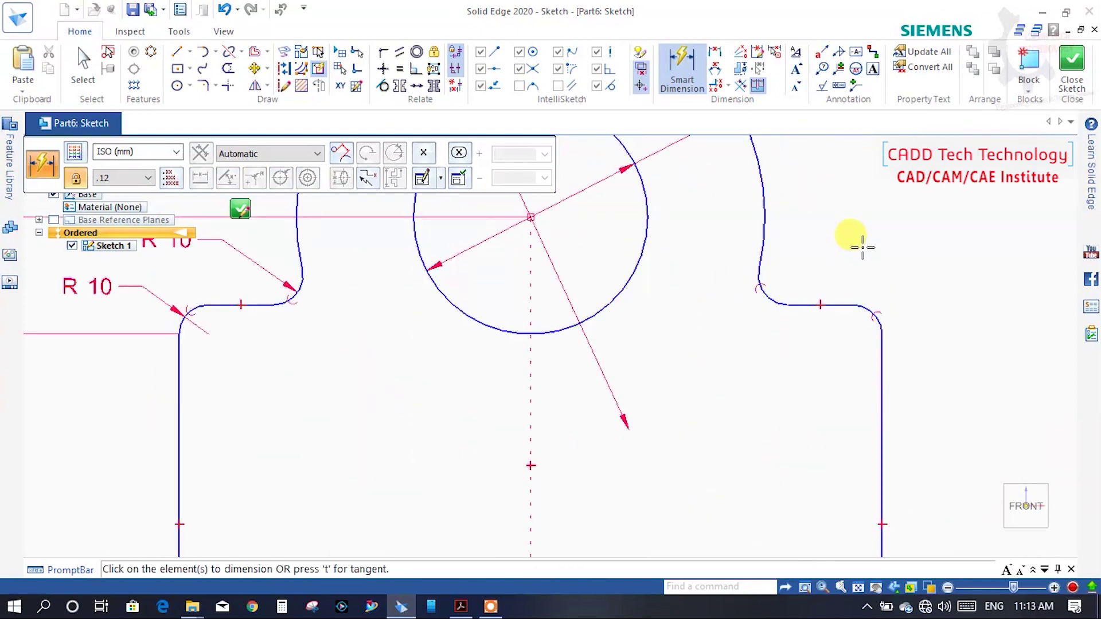
click(769, 289)
click(825, 215)
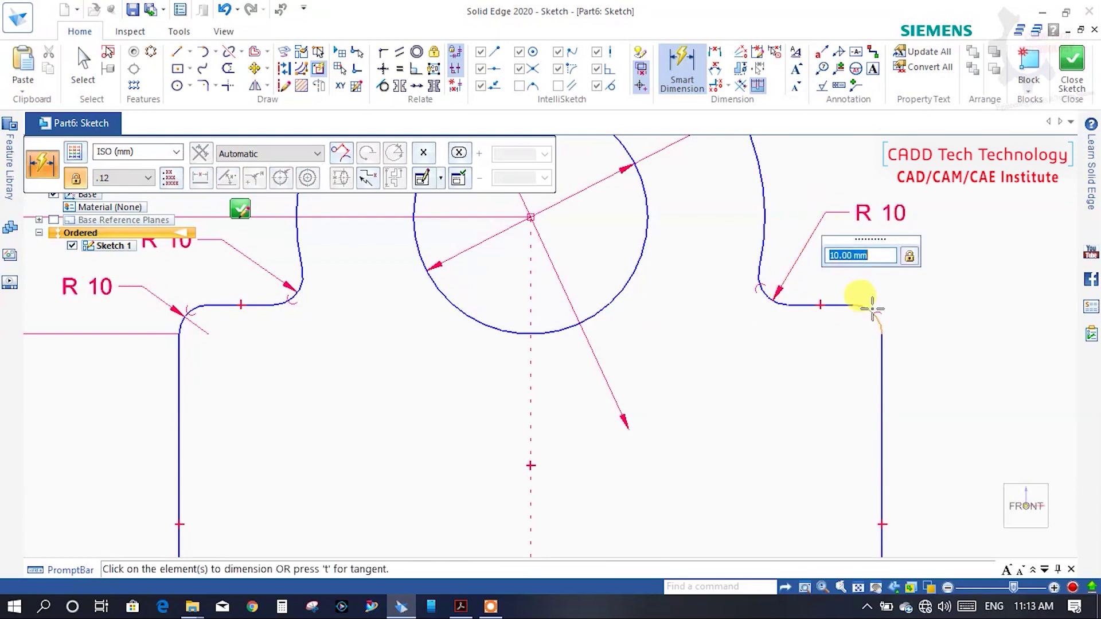
click(872, 309)
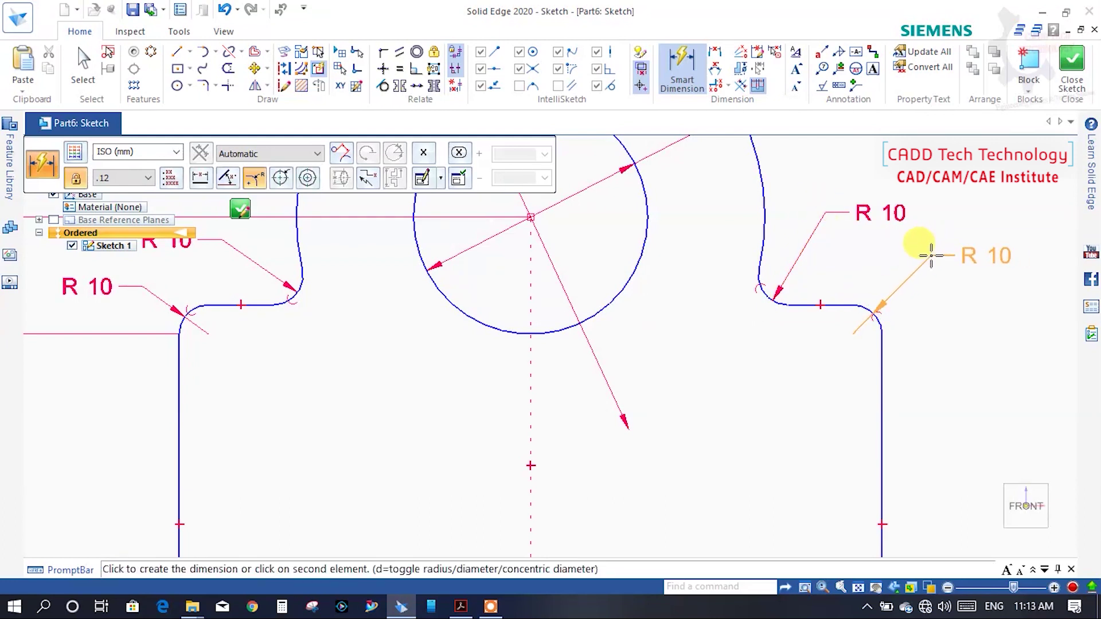
click(930, 255)
click(582, 326)
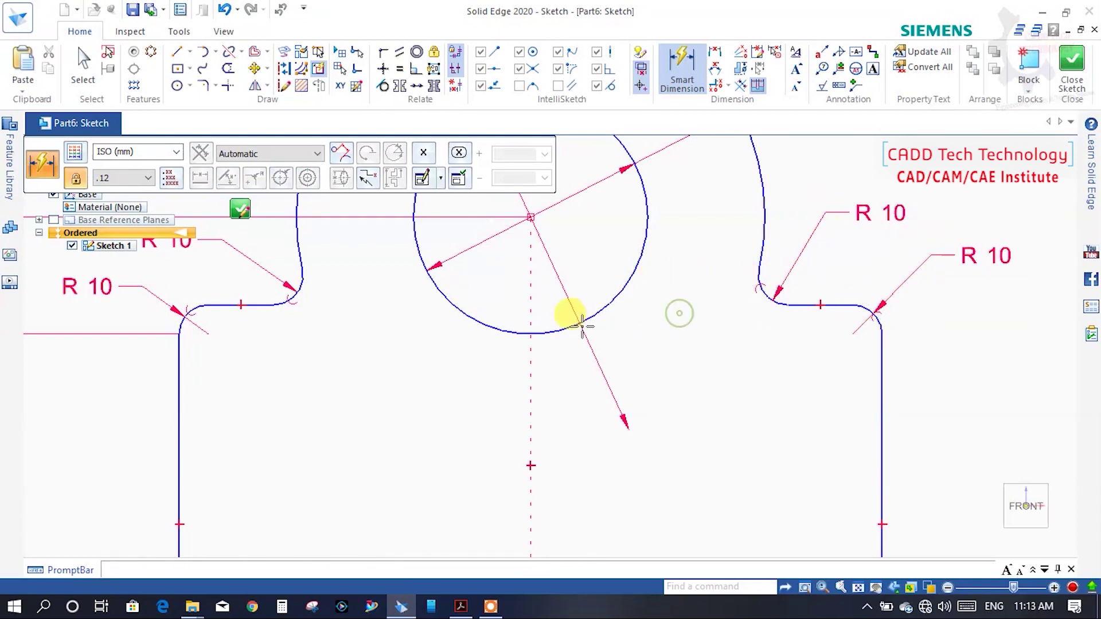
scroll(582, 326, down, 3)
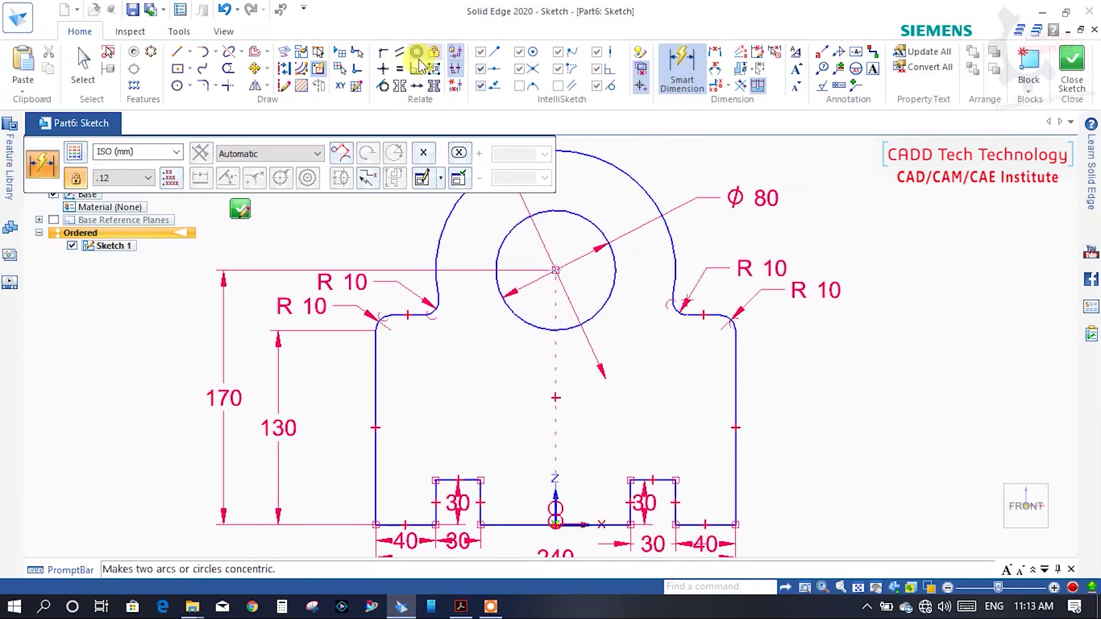
Step: Start a horizontal/vertical alignment using the Ø80 circle's centre as the first keypoint
click(383, 68)
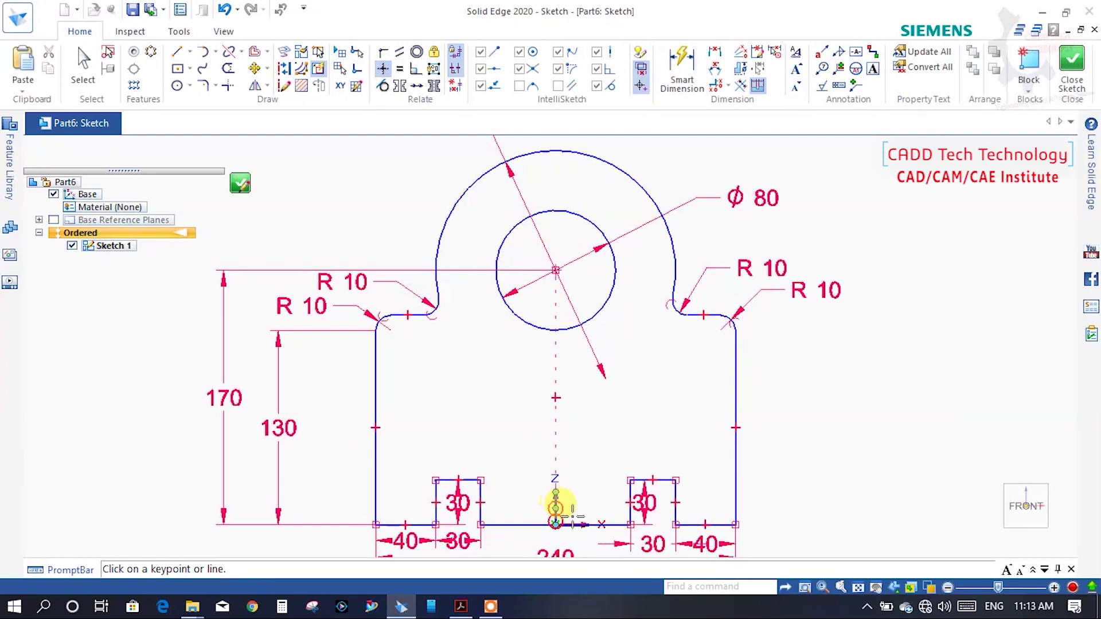
scroll(573, 516, up, 5)
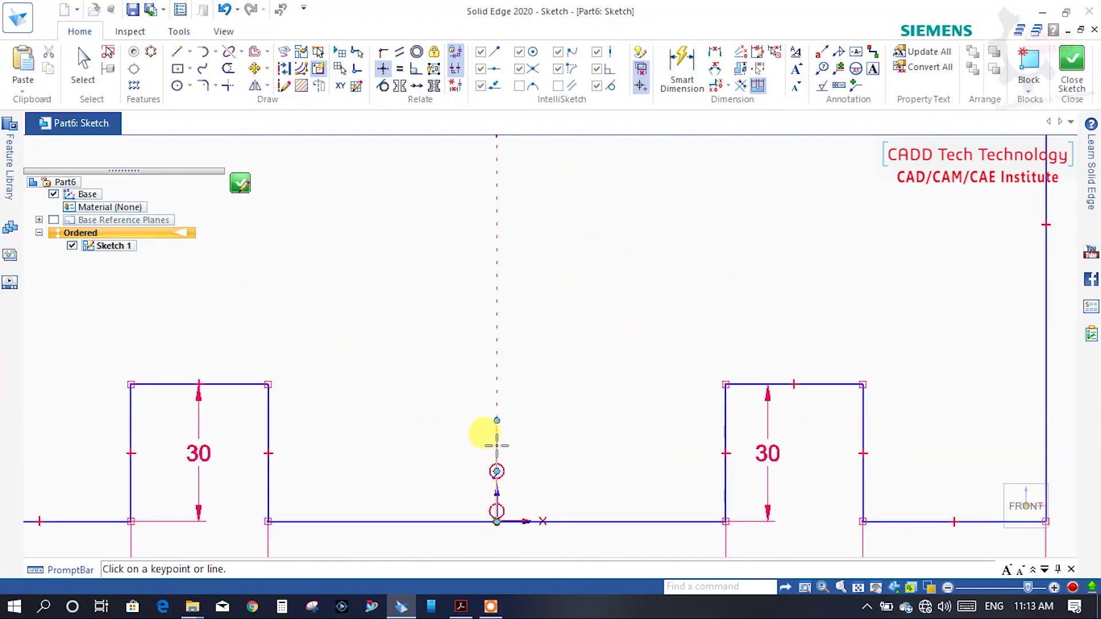
scroll(504, 453, down, 3)
scroll(537, 338, down, 2)
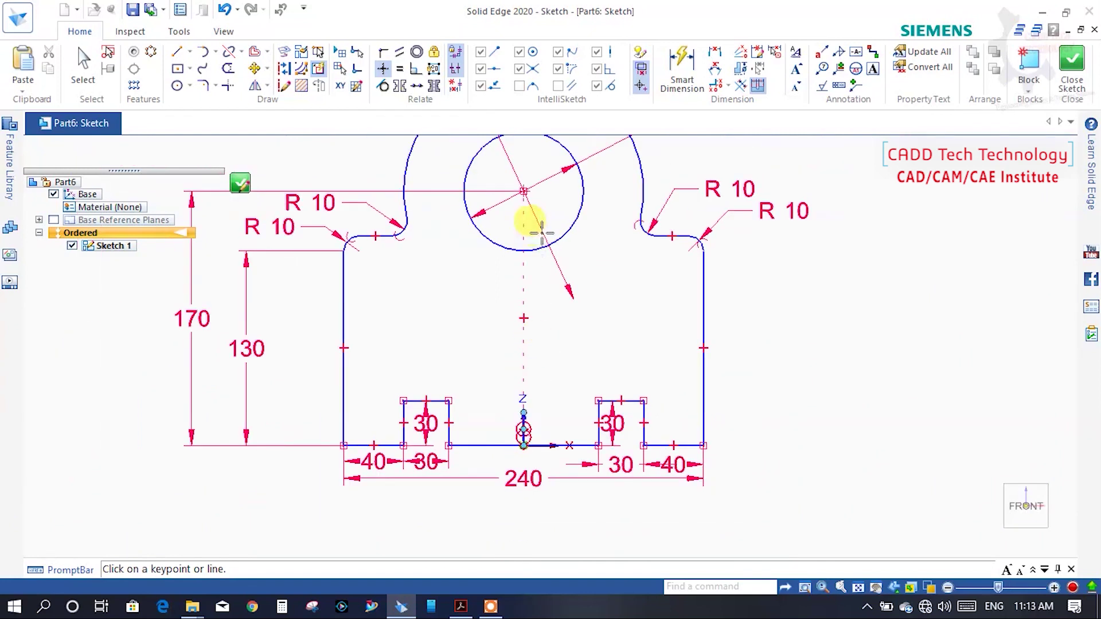
click(526, 195)
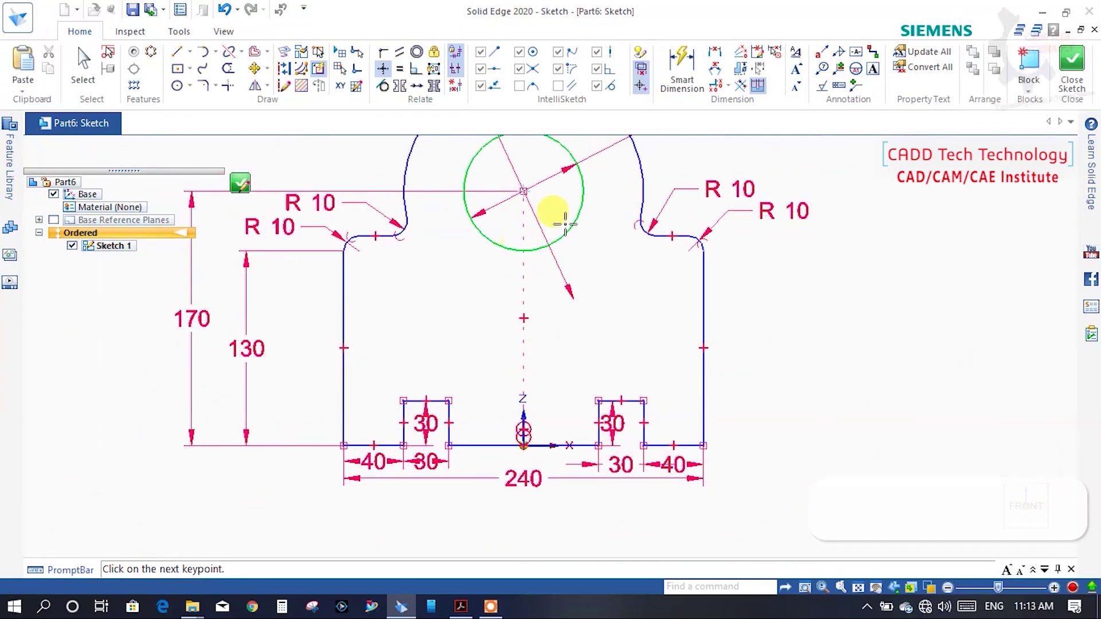
scroll(573, 289, down, 2)
scroll(634, 149, up, 2)
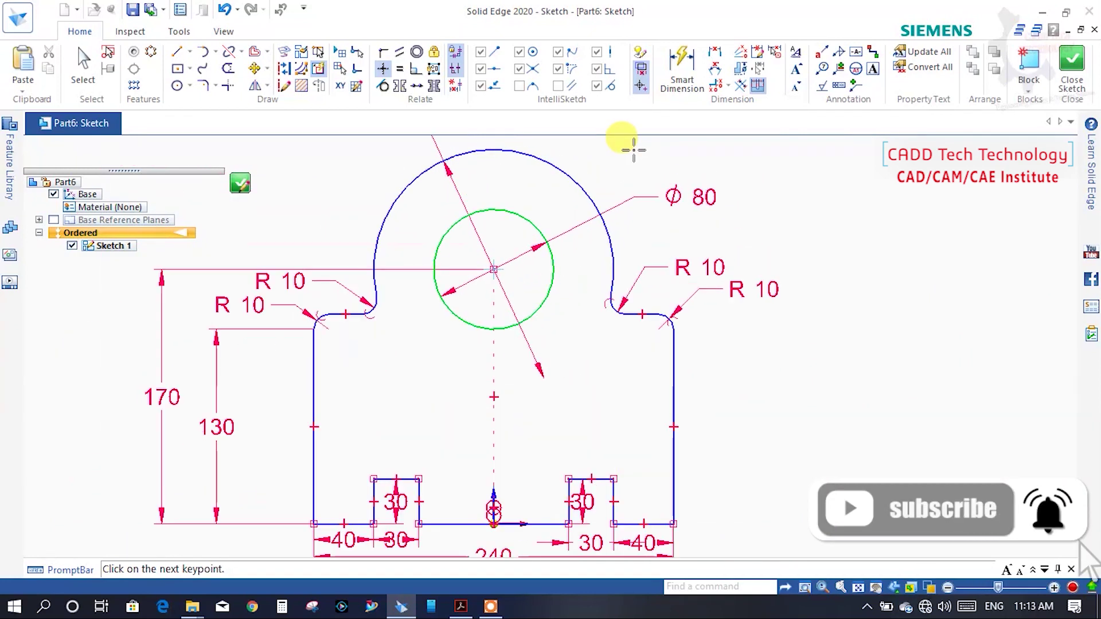
Step: Make the Ø80 circle concentric with the large top arc
click(417, 55)
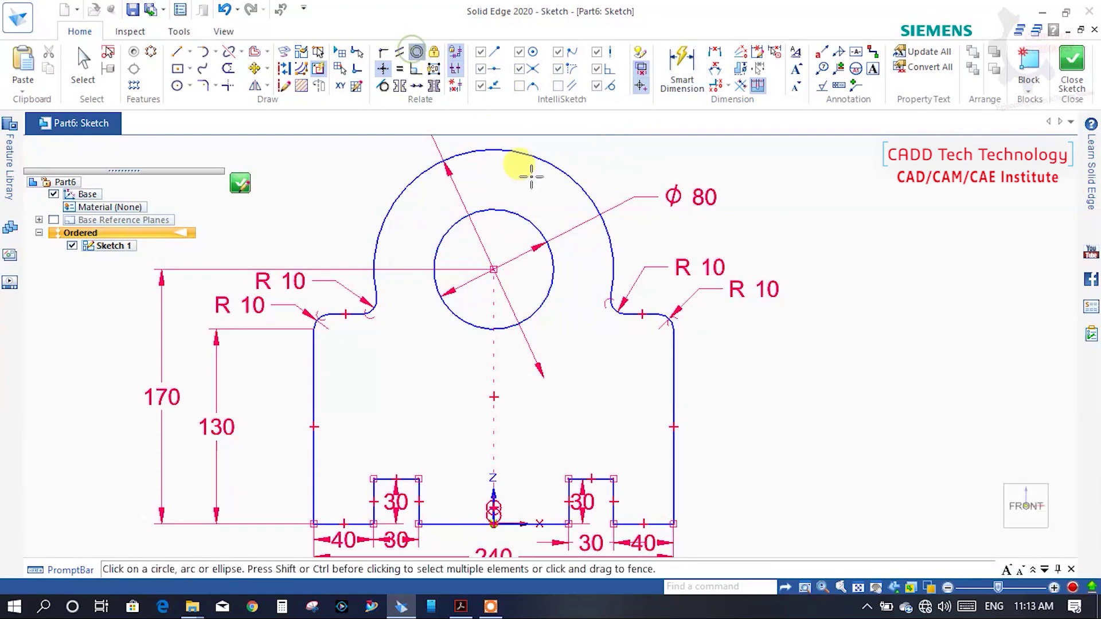
click(545, 161)
click(525, 220)
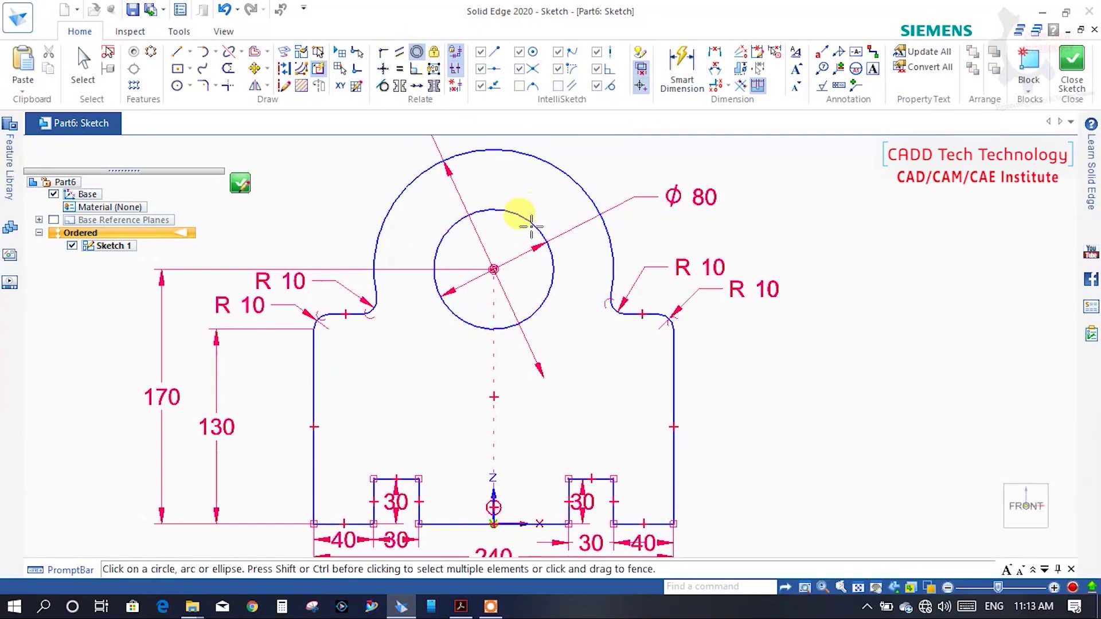
scroll(491, 245, down, 1)
scroll(496, 250, down, 1)
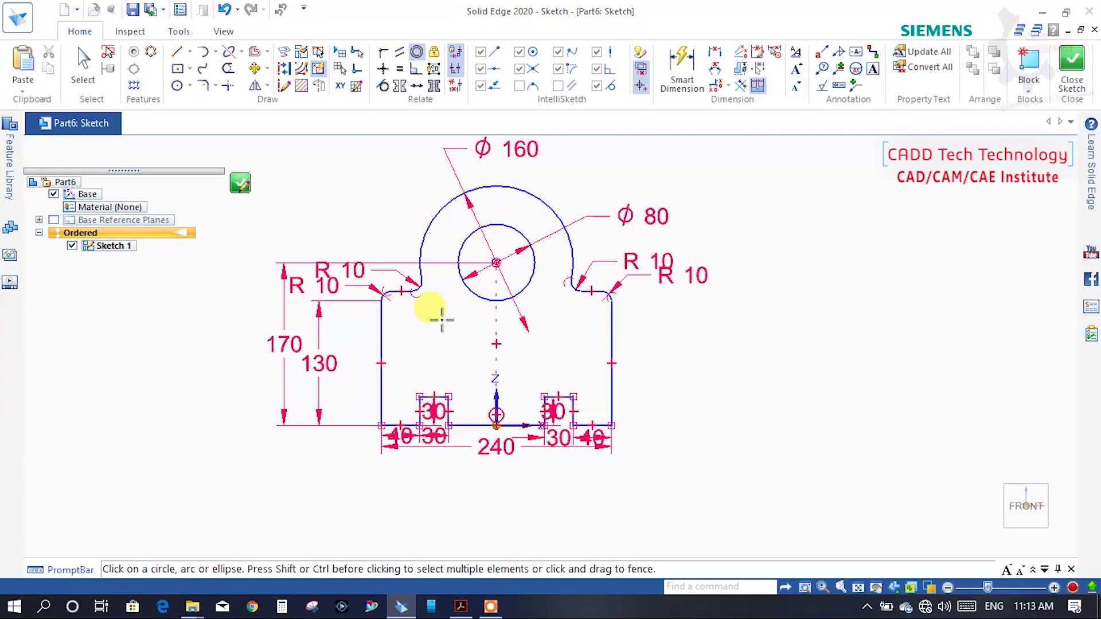
scroll(438, 319, up, 2)
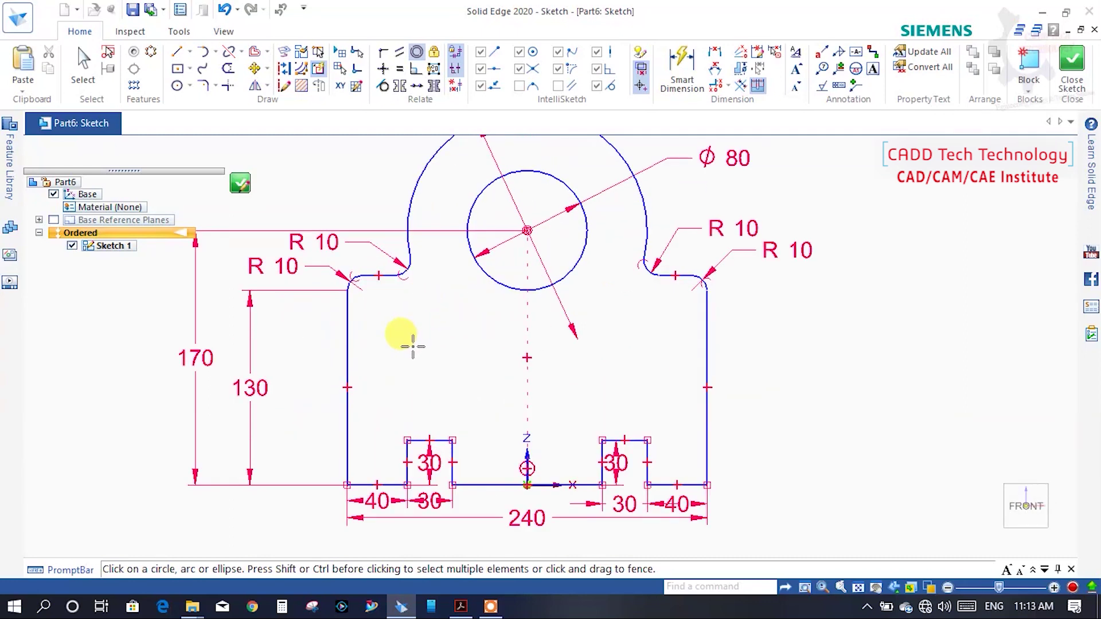
Step: Try making the left side line vertical and dismiss the conflicting-relationship message
click(383, 68)
click(348, 338)
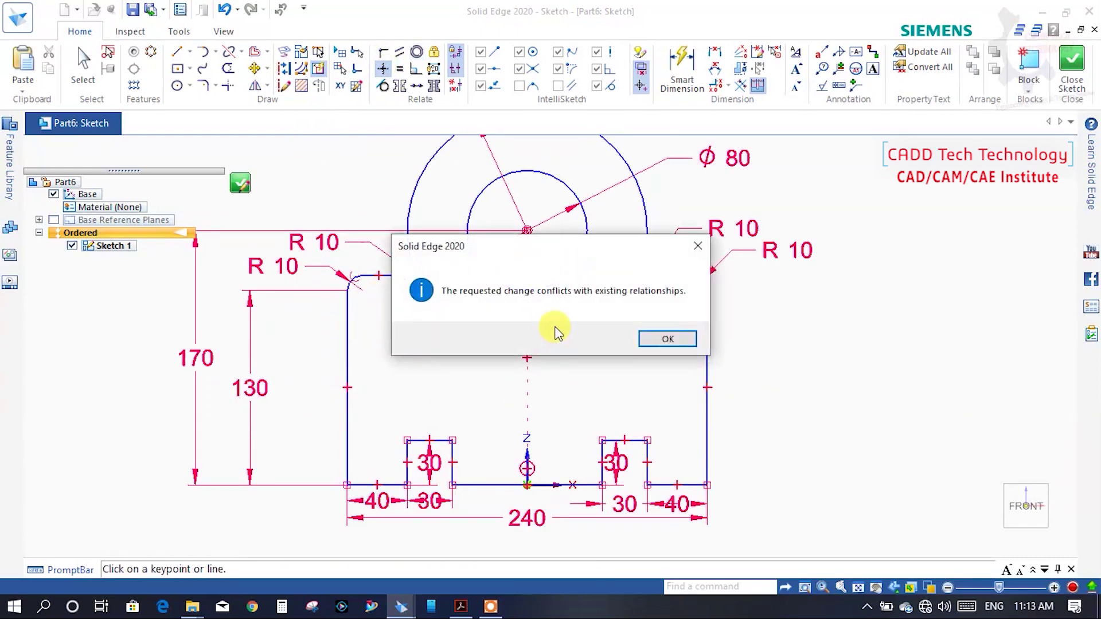
click(647, 343)
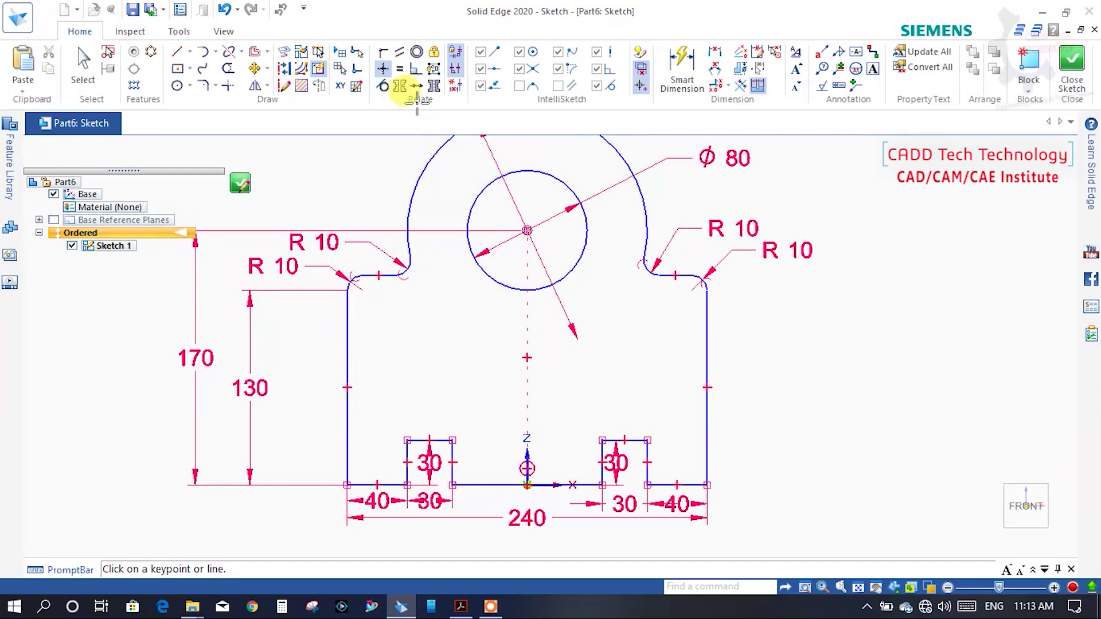
scroll(525, 502, up, 2)
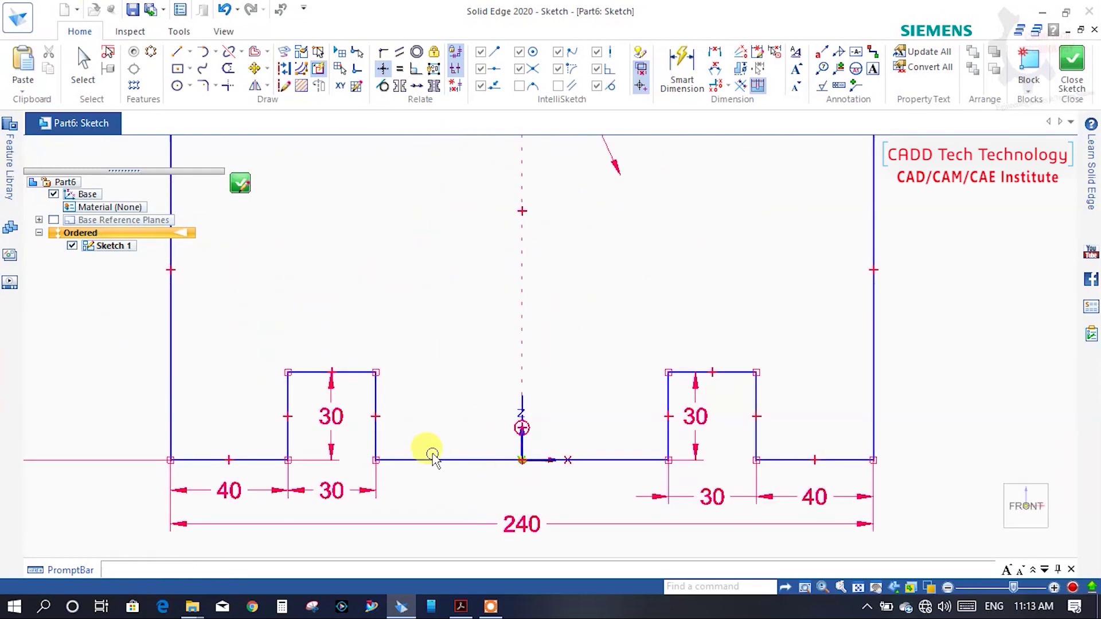
key(Escape)
click(376, 393)
mouse_move(376, 396)
mouse_down()
mouse_move(387, 401)
mouse_move(389, 390)
mouse_up()
scroll(452, 445, down, 2)
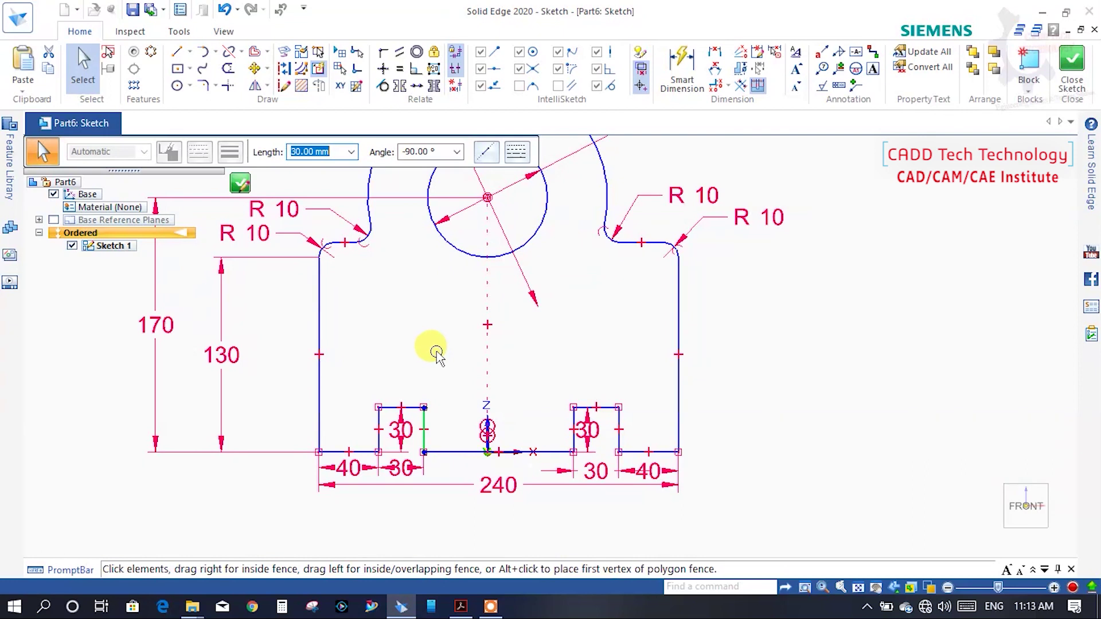
scroll(436, 352, up, 1)
scroll(437, 399, down, 1)
scroll(432, 442, up, 2)
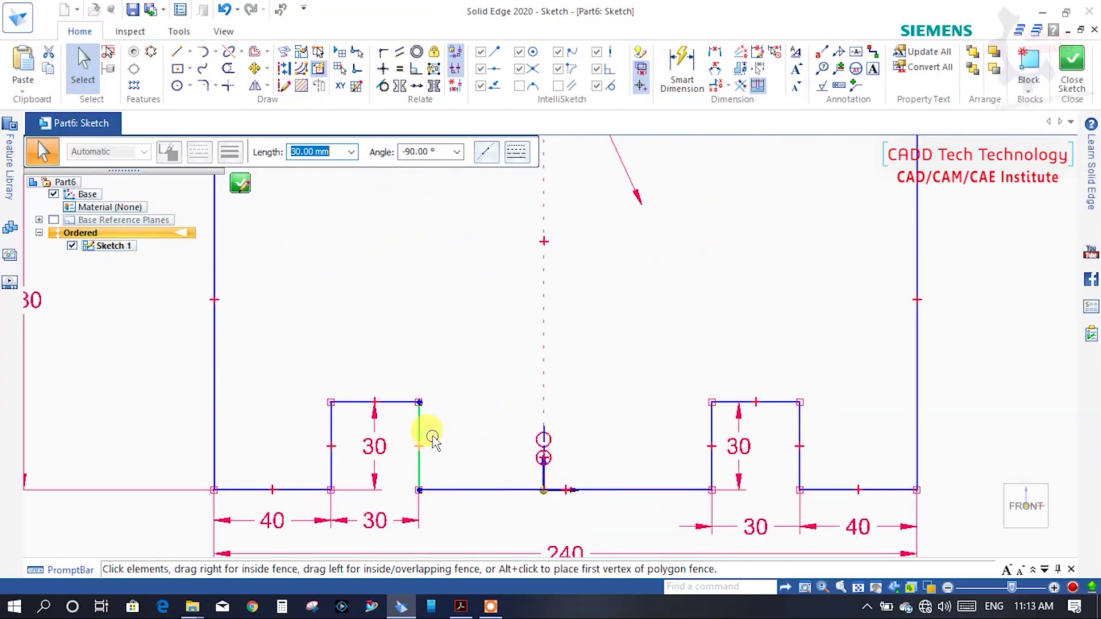
scroll(433, 441, up, 1)
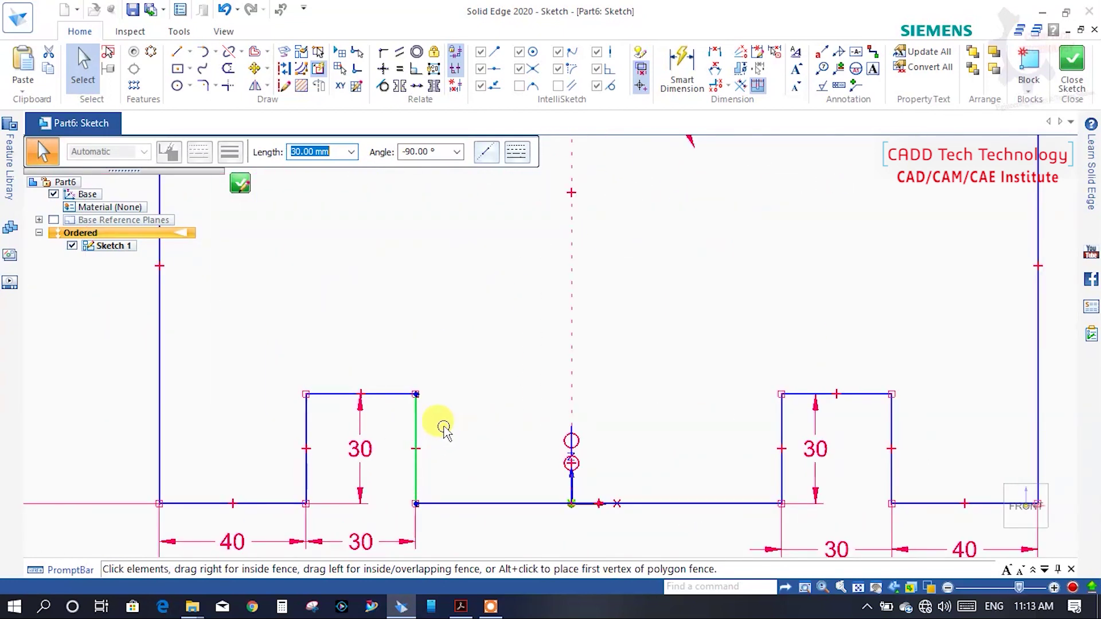
key(ctrl+z)
scroll(443, 427, down, 4)
scroll(443, 427, down, 1)
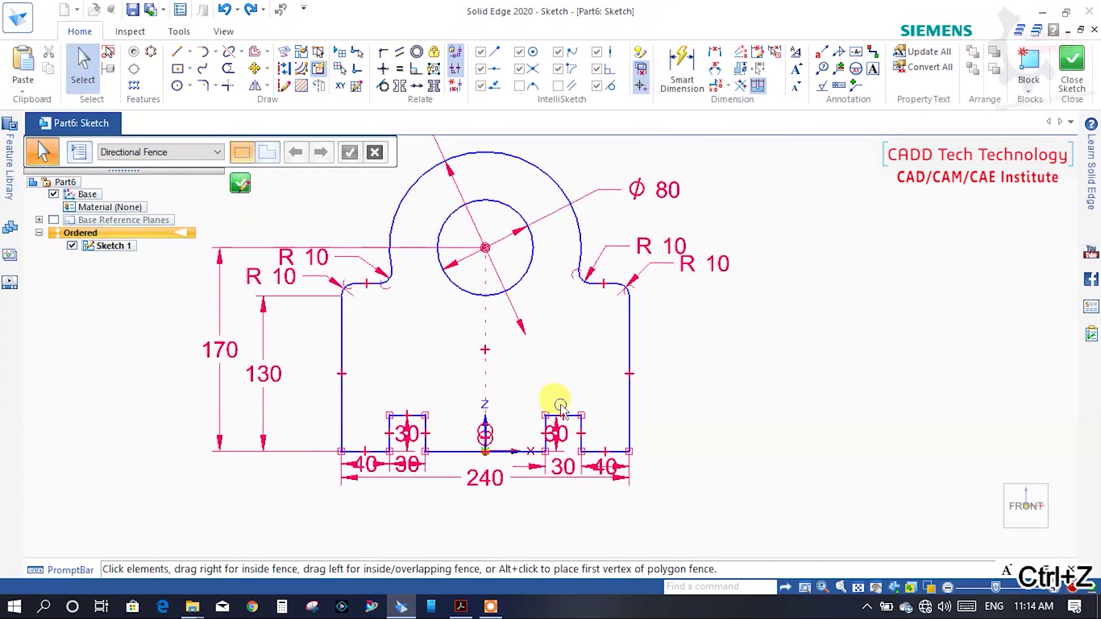
mouse_move(629, 349)
mouse_down()
mouse_move(692, 353)
mouse_move(683, 383)
mouse_move(744, 388)
mouse_move(707, 393)
mouse_move(728, 390)
mouse_up()
scroll(435, 308, up, 3)
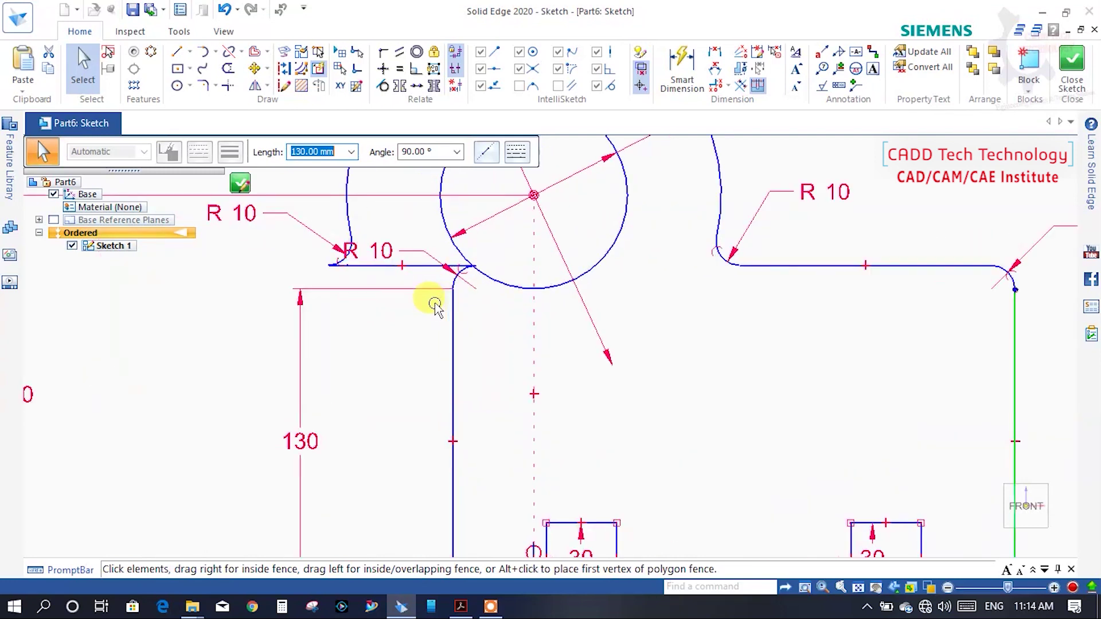
key(ctrl+z)
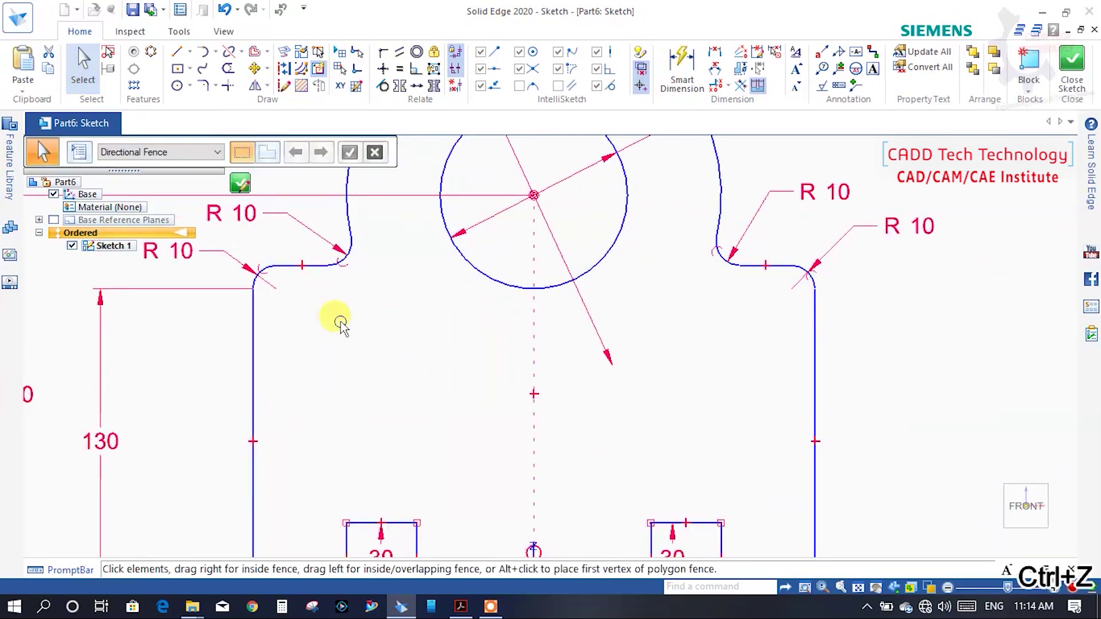
scroll(321, 267, up, 3)
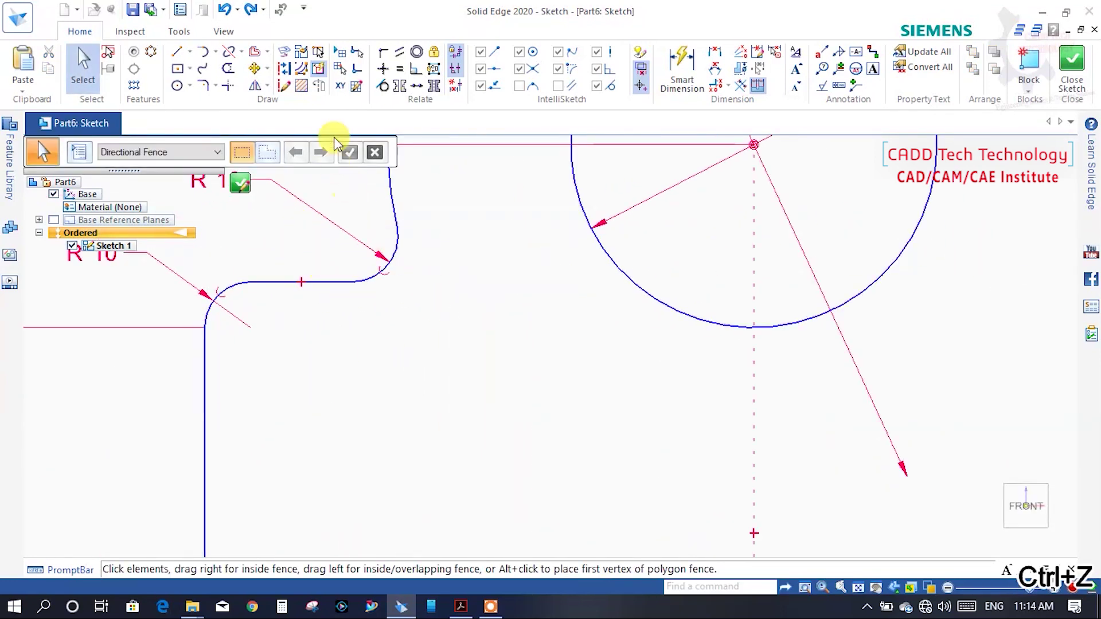
Step: Connect the upper-left fillet endpoint to its line; an equal relation between two fillets is refused
click(382, 52)
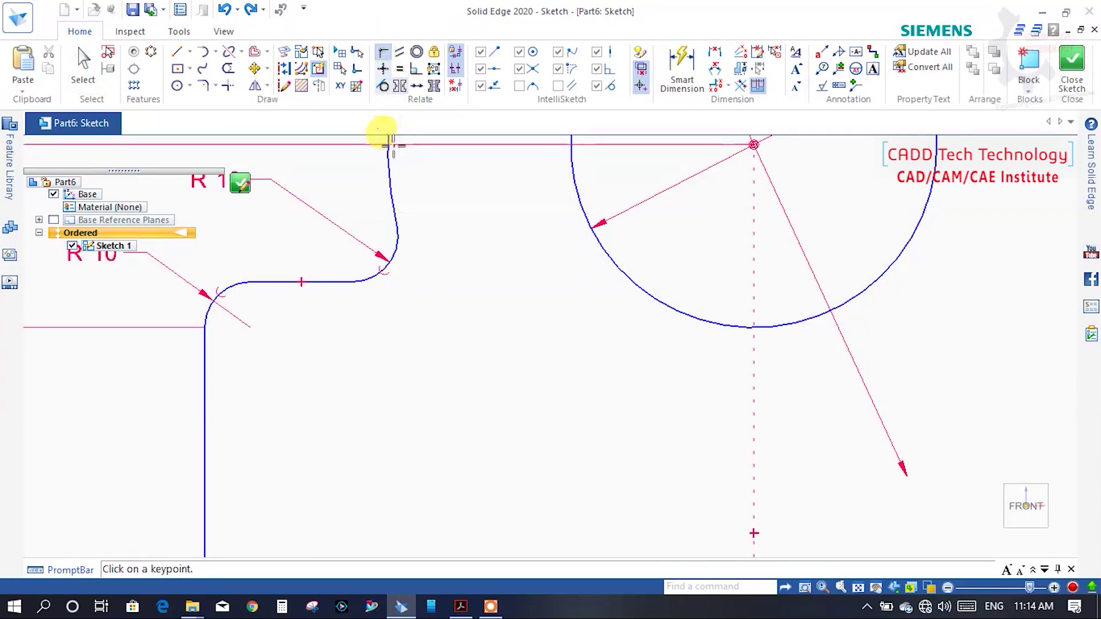
click(353, 281)
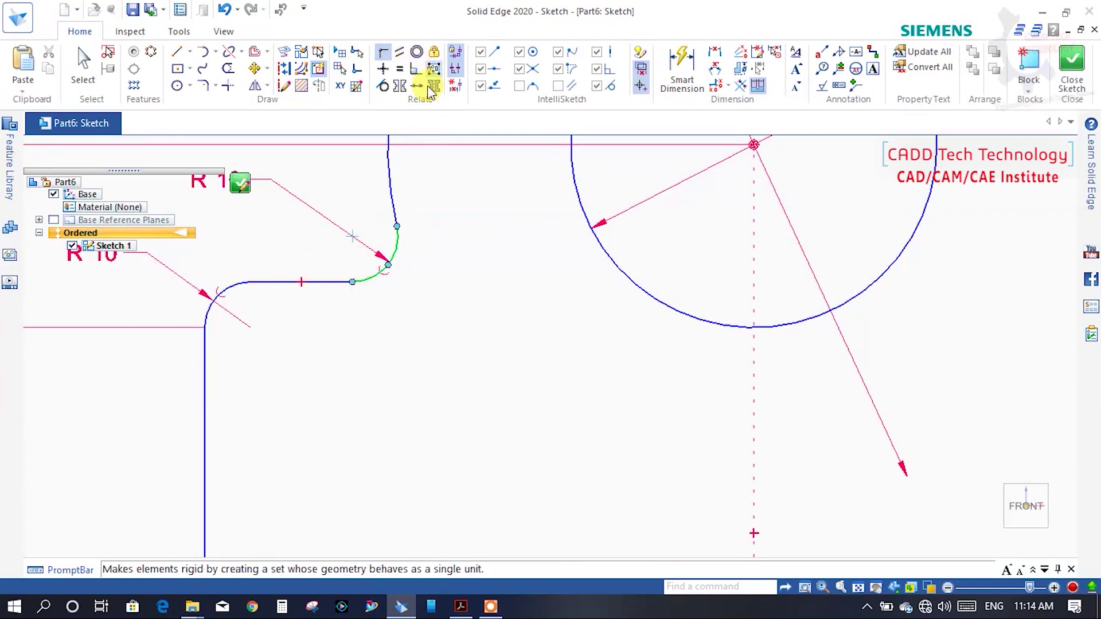
click(399, 71)
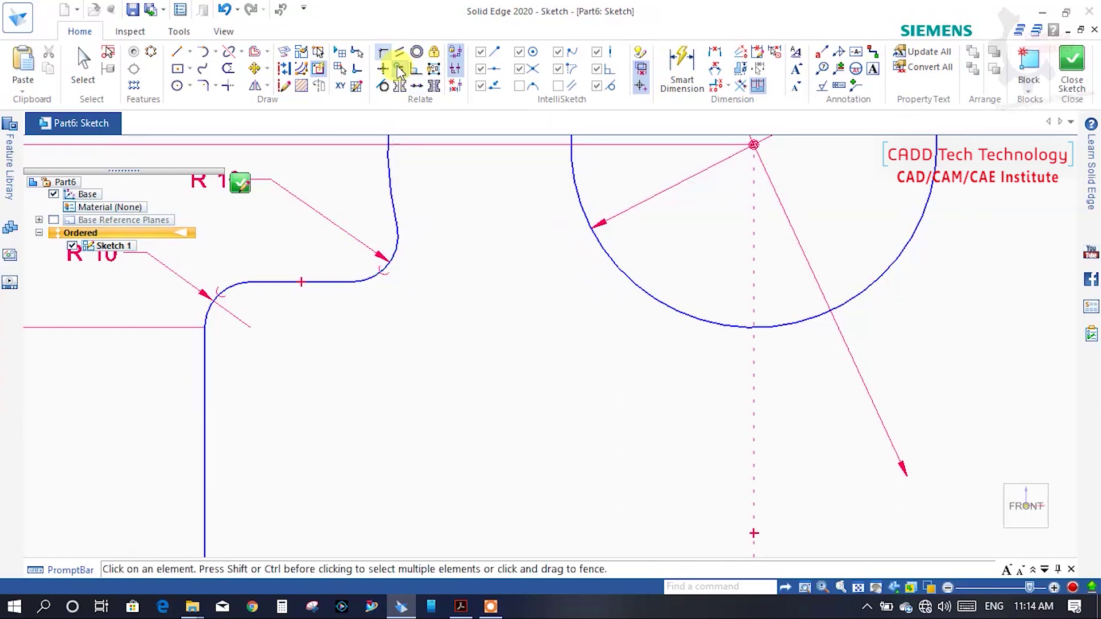
click(395, 247)
scroll(402, 298, down, 3)
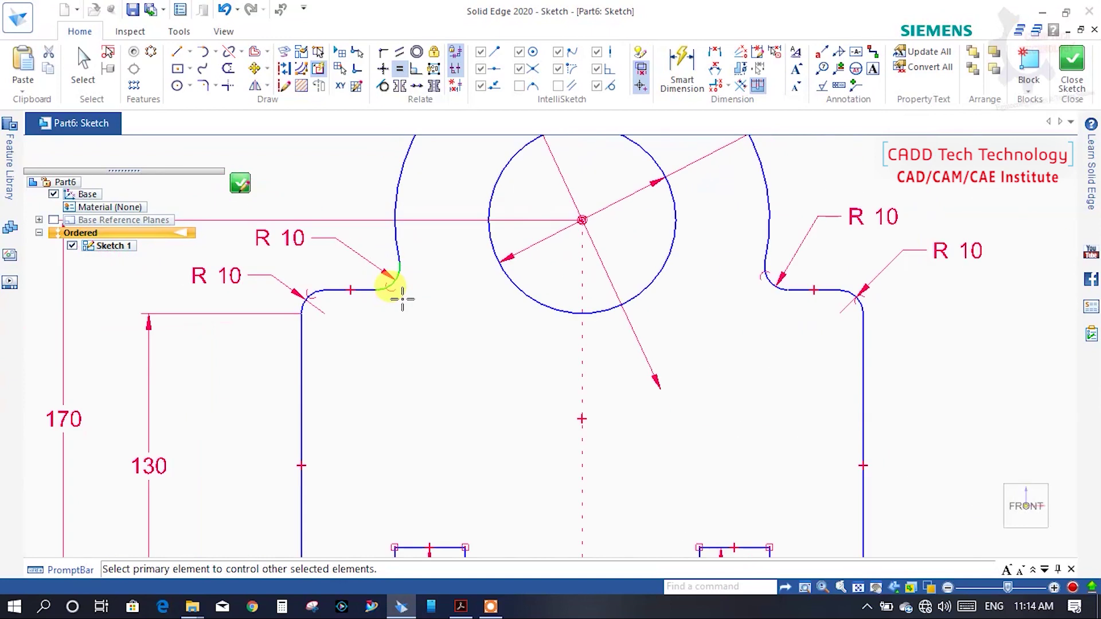
click(767, 280)
click(665, 340)
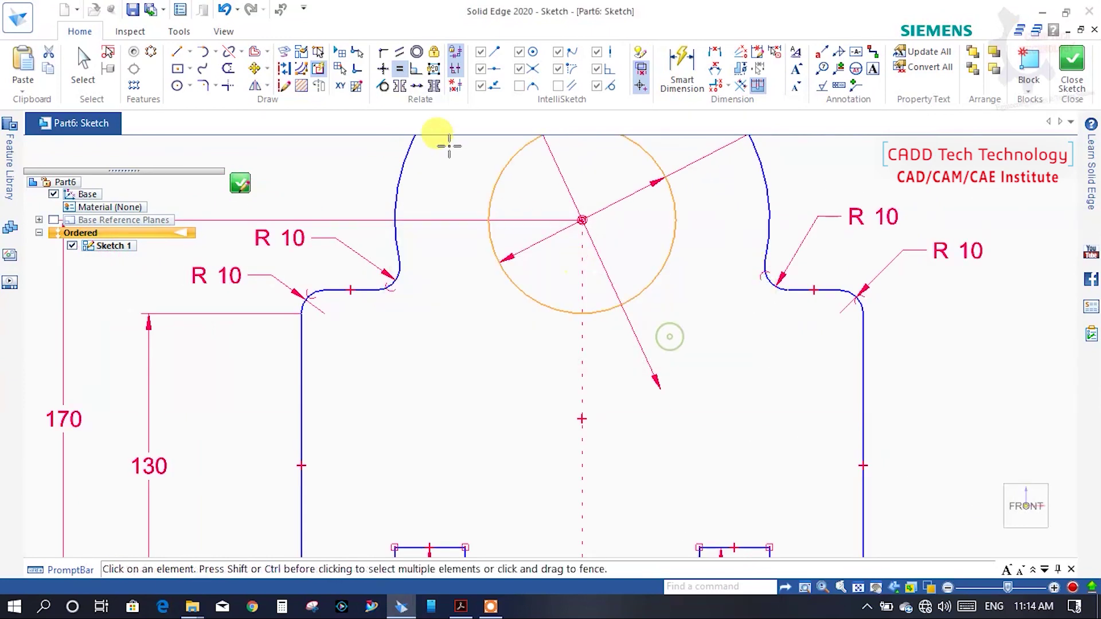
scroll(384, 310, up, 1)
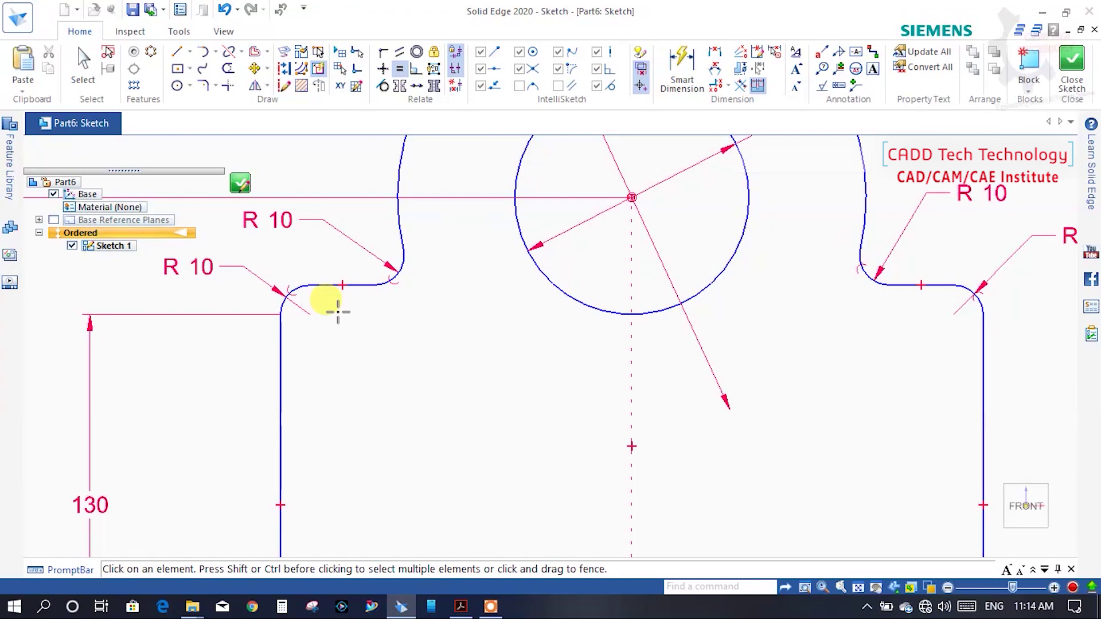
scroll(367, 298, down, 1)
scroll(385, 291, down, 4)
scroll(393, 192, up, 2)
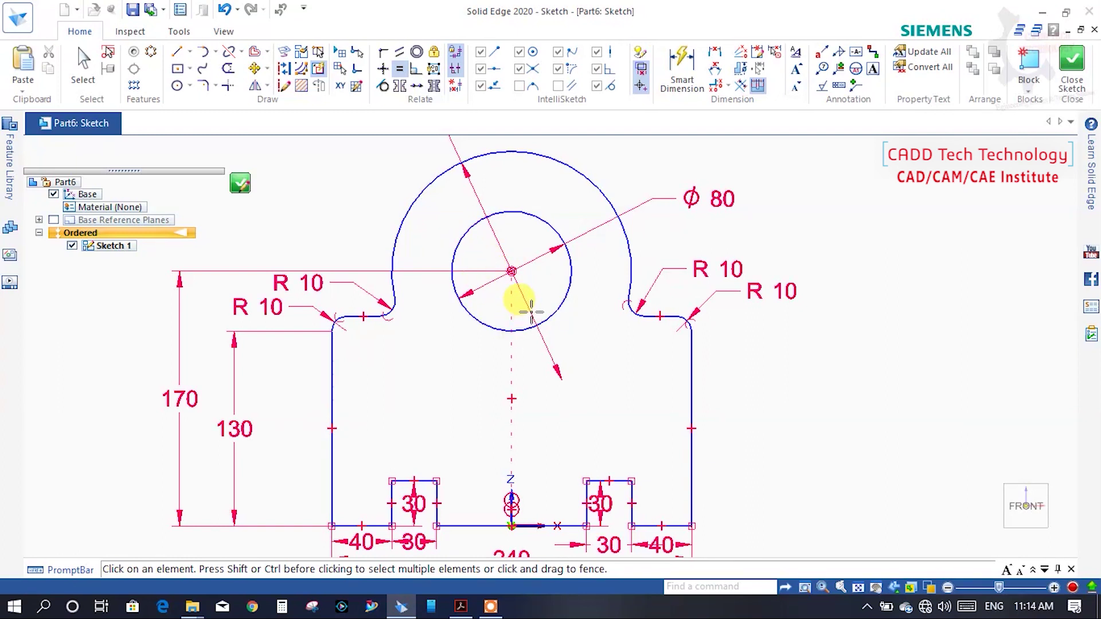
key(Escape)
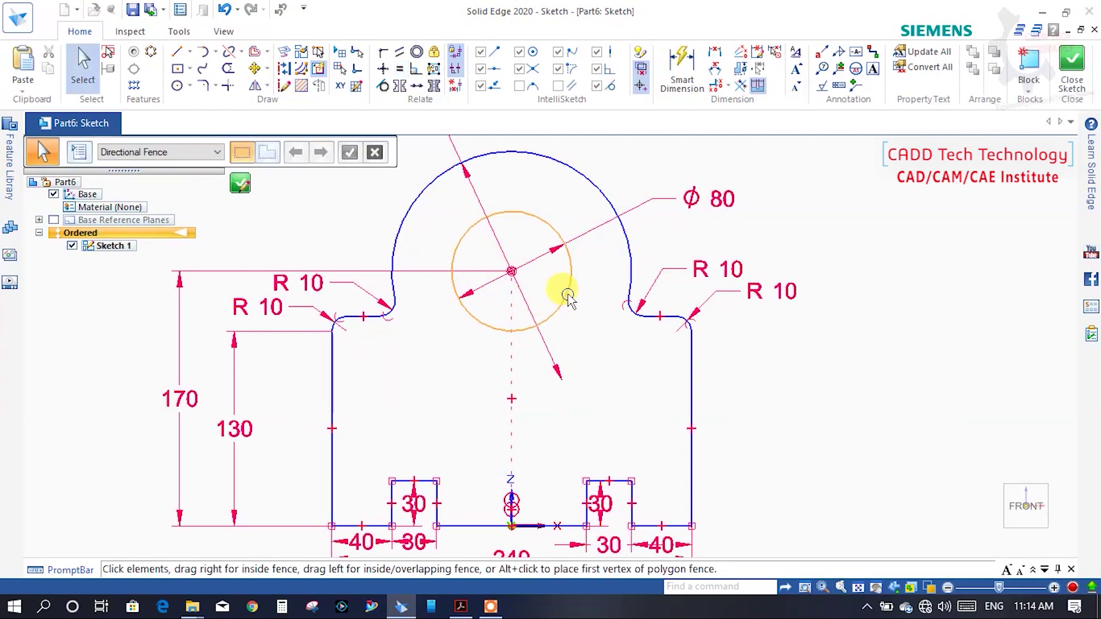
Step: Drag the Ø80 circle to test the sketch, then undo the move
click(568, 298)
mouse_move(582, 312)
mouse_down()
mouse_move(608, 335)
mouse_move(604, 212)
mouse_up()
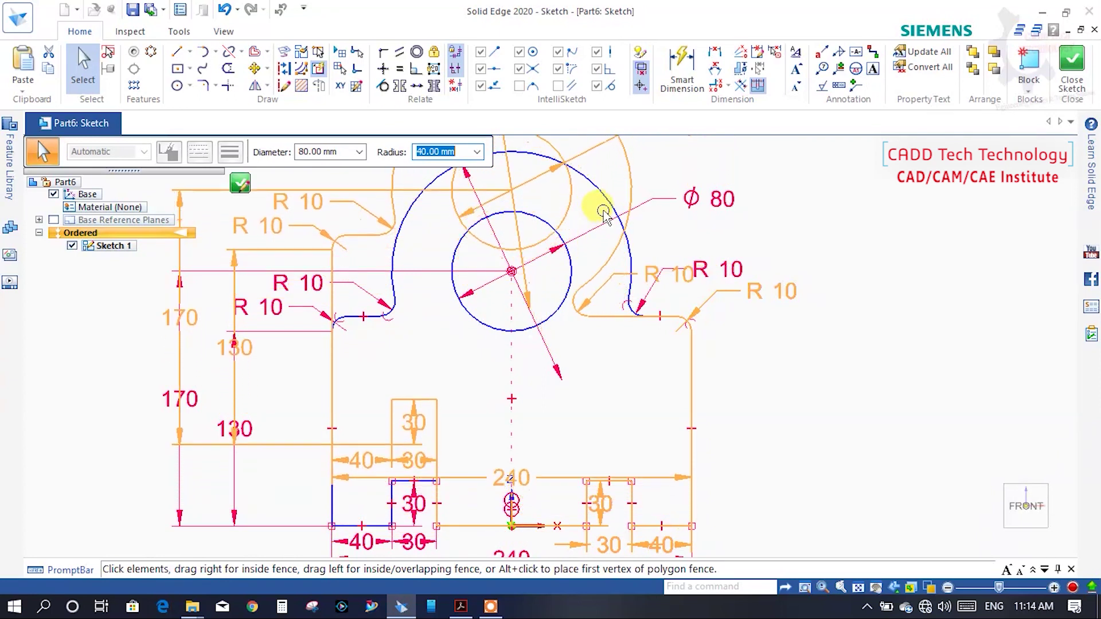
drag(605, 215, 603, 238)
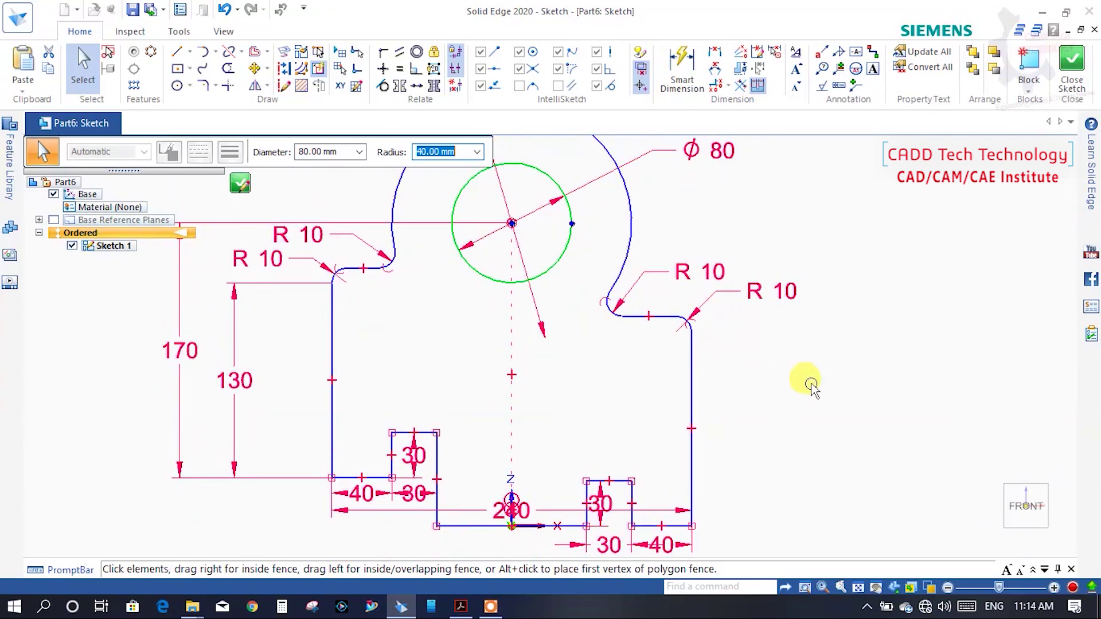
key(ctrl+z)
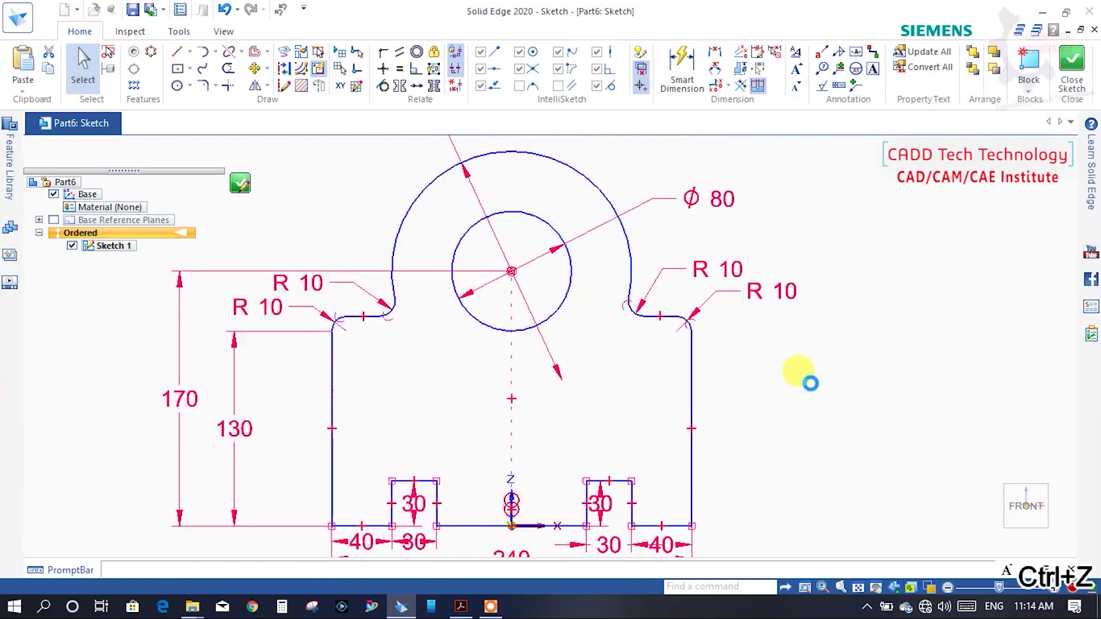
scroll(669, 349, up, 2)
scroll(654, 336, up, 2)
scroll(634, 307, up, 2)
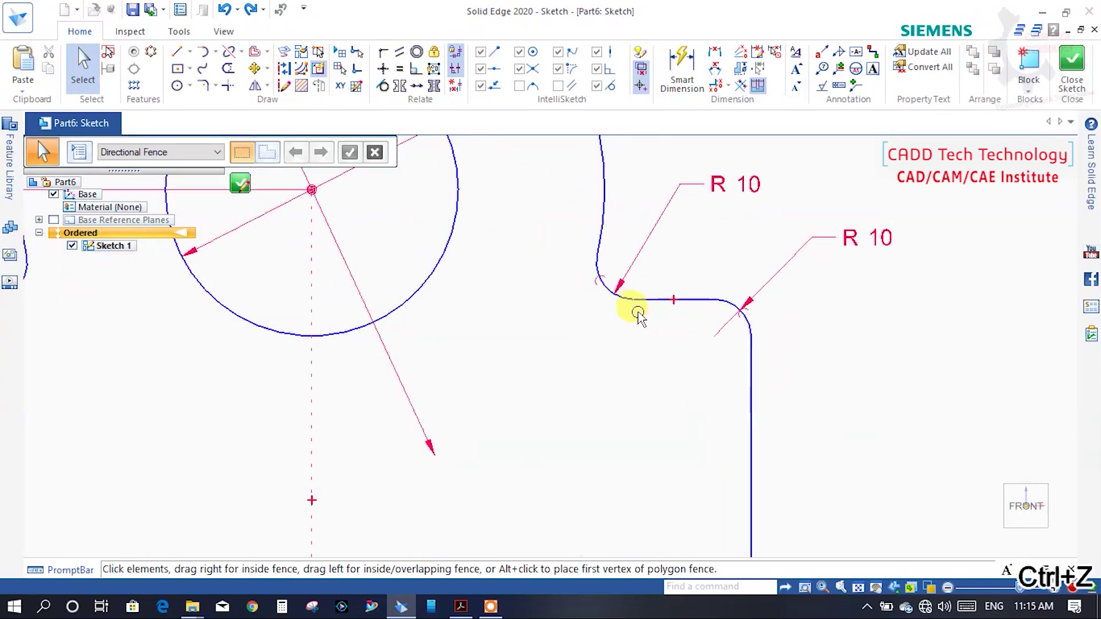
scroll(634, 312, up, 2)
scroll(629, 307, down, 1)
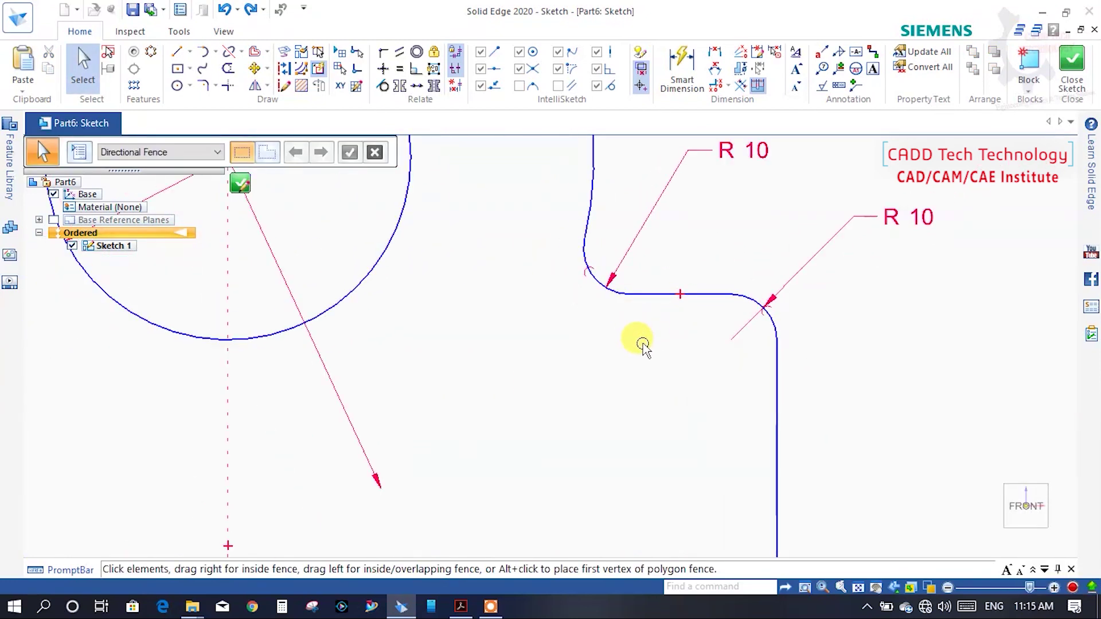
scroll(637, 333, down, 2)
scroll(629, 320, down, 2)
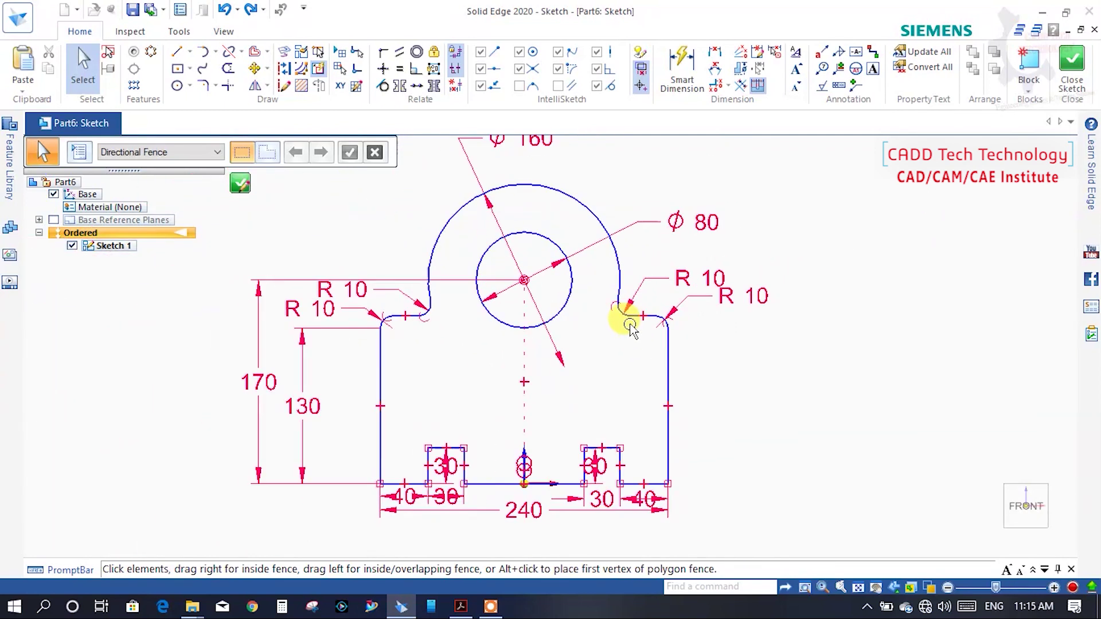
scroll(551, 475, up, 1)
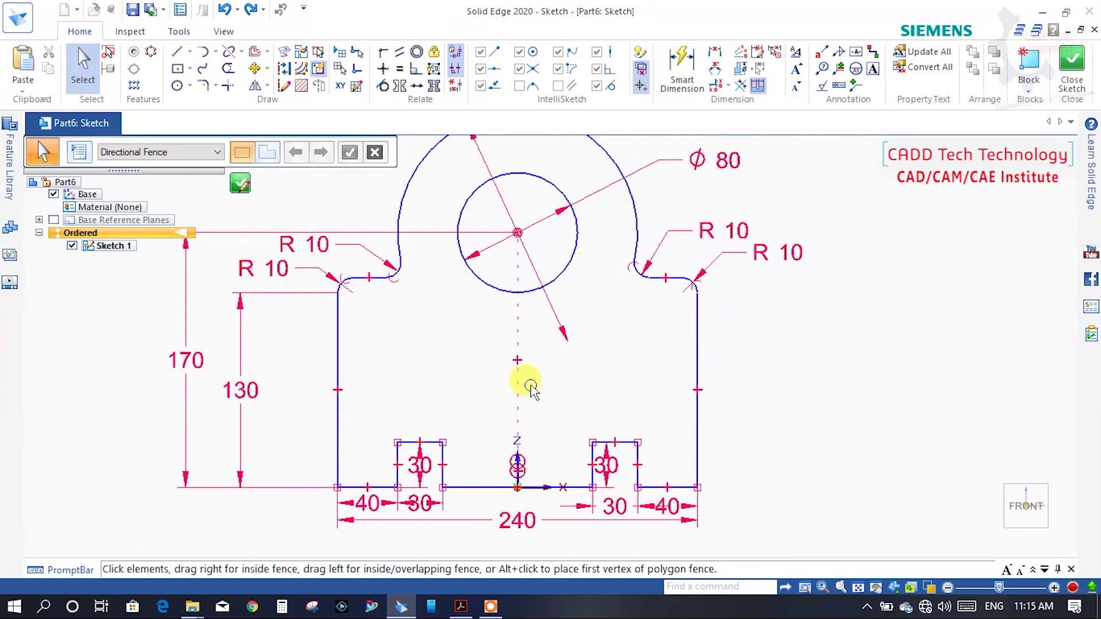
scroll(523, 374, down, 1)
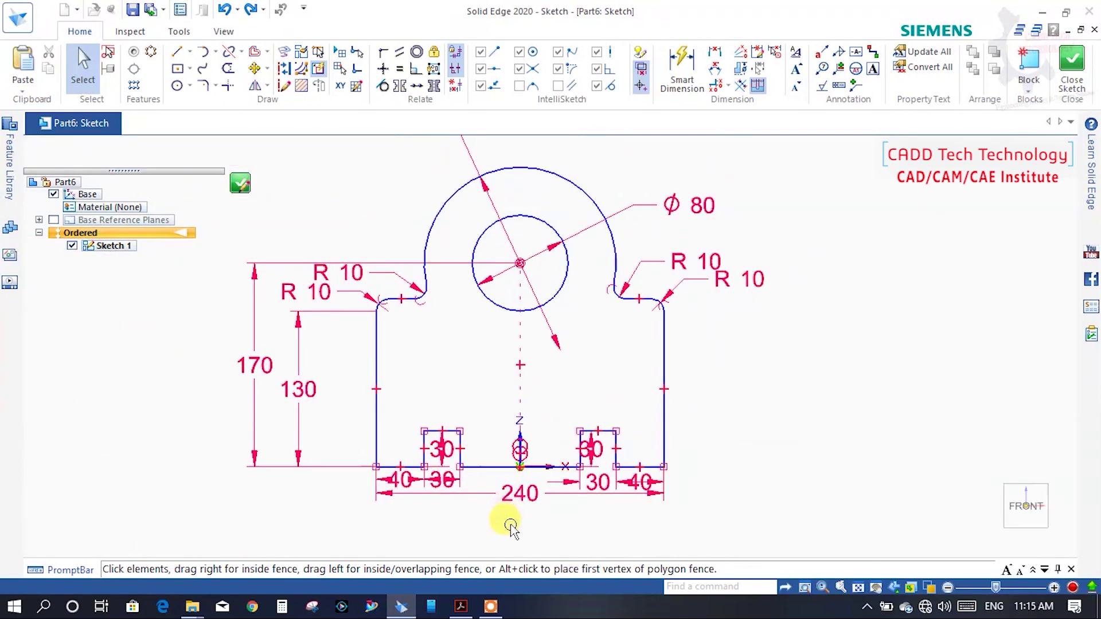
Step: Move the 240 and 40/30 dimensions further below the profile and zoom into the R10 fillets
drag(510, 528, 526, 536)
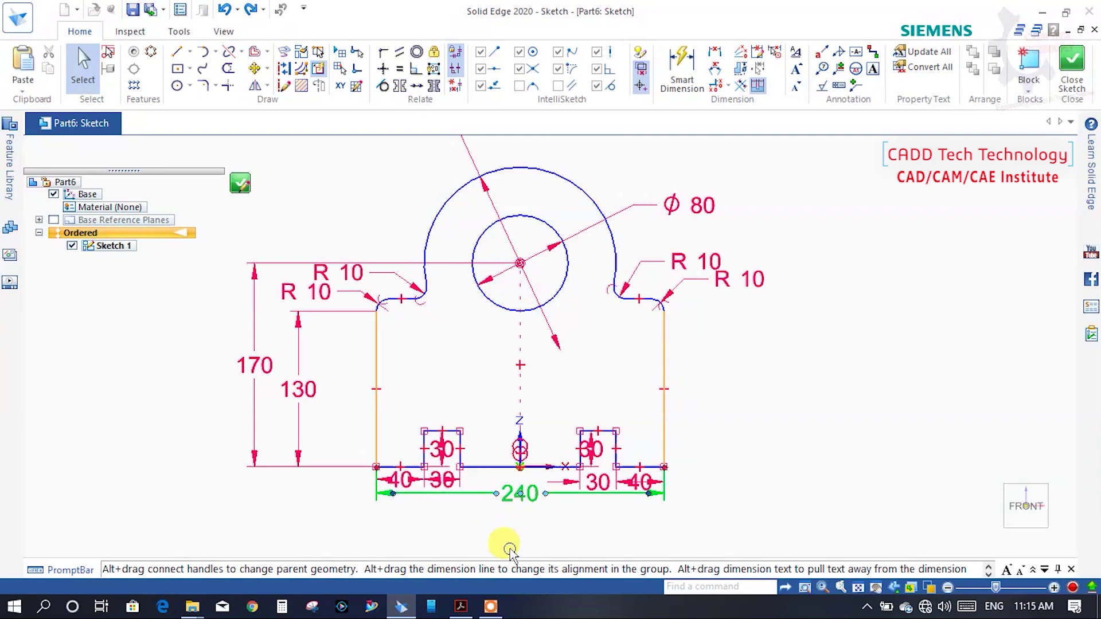
click(526, 507)
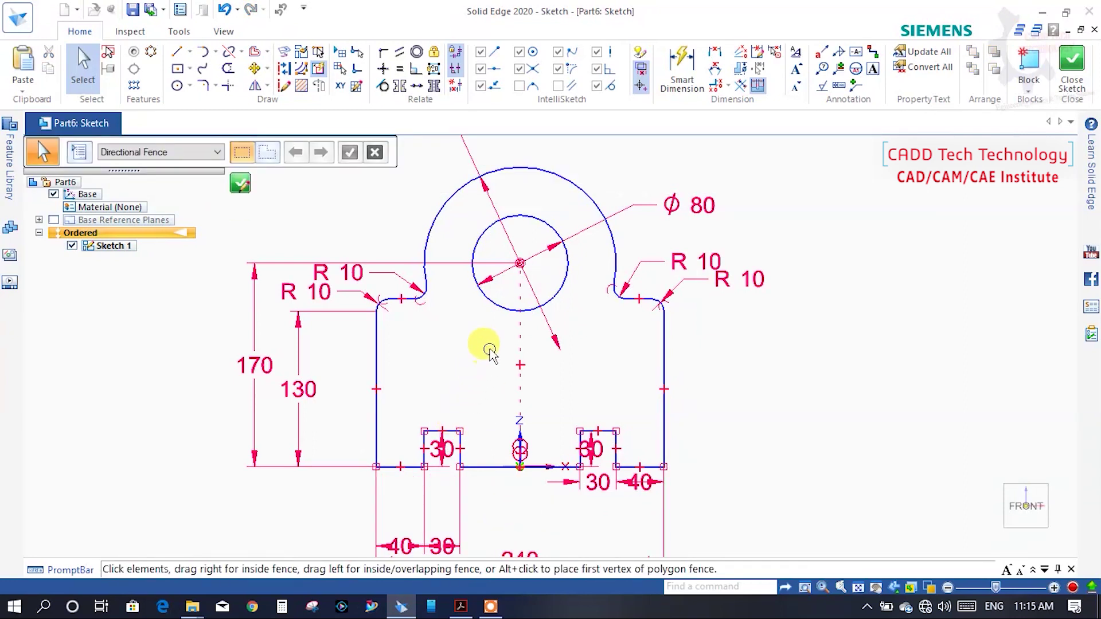
scroll(490, 349, up, 1)
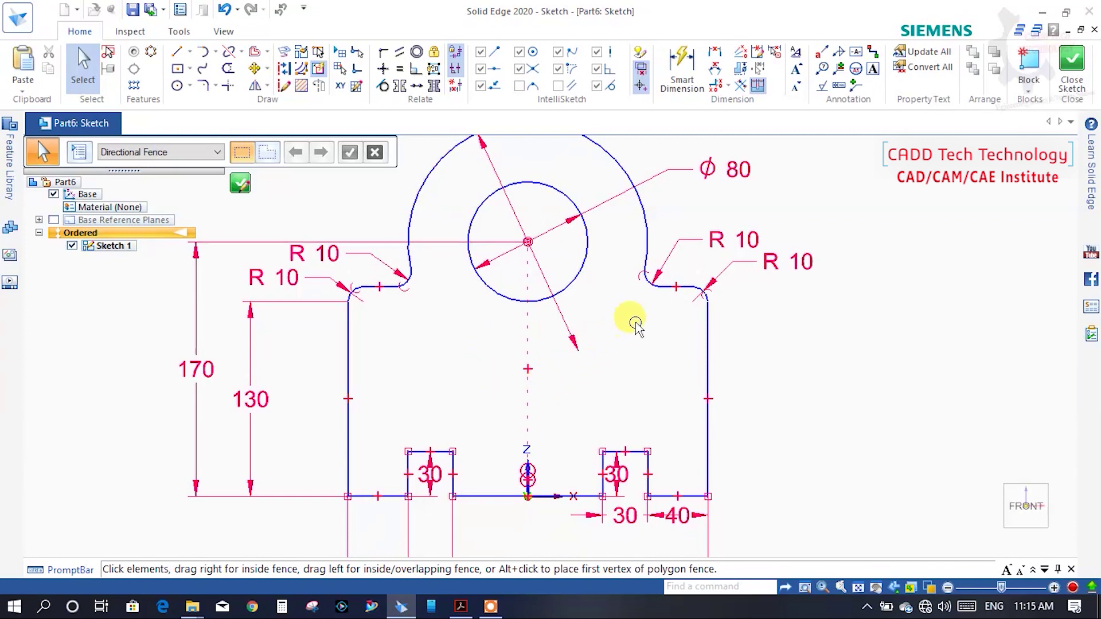
scroll(681, 265, up, 4)
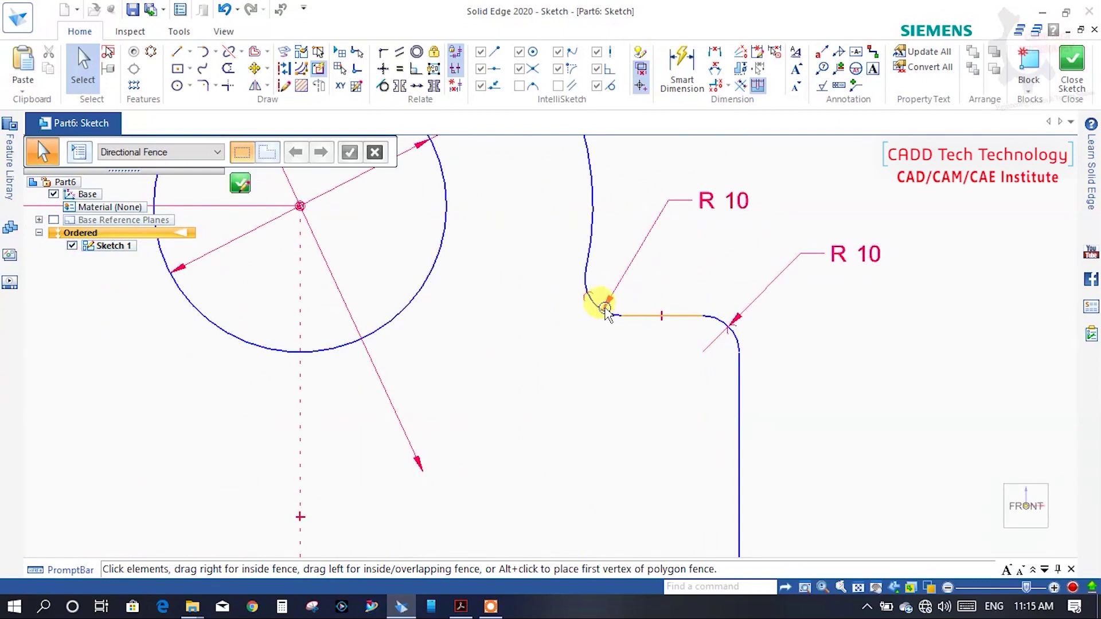
scroll(599, 310, up, 2)
scroll(595, 352, down, 1)
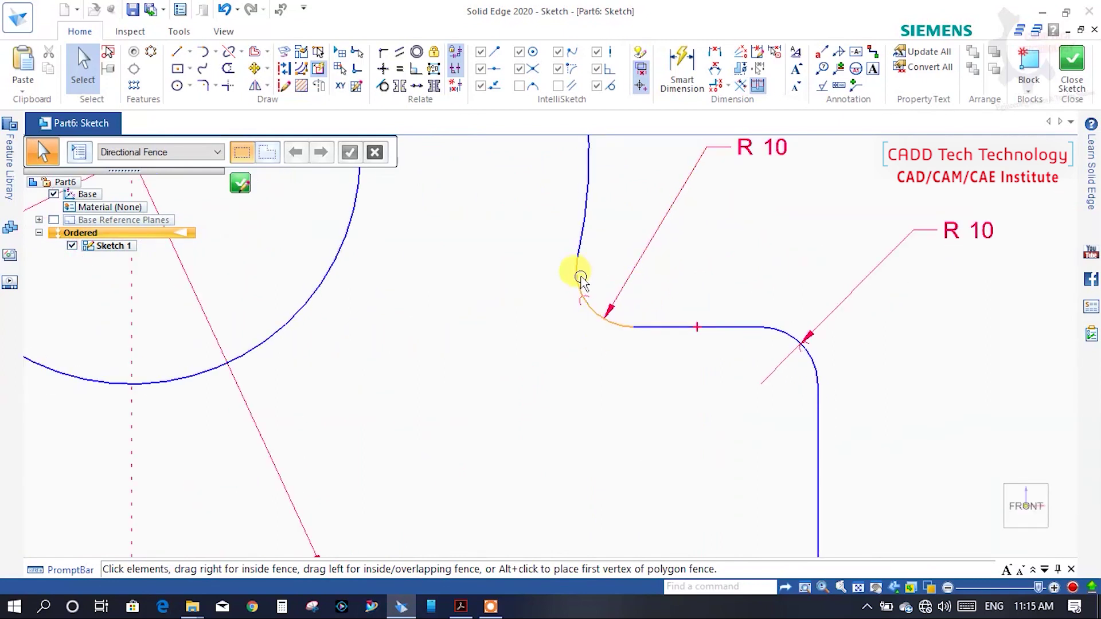
Step: Try making the right inner fillet tangent to the boss edge; dismiss the conflict message
click(383, 86)
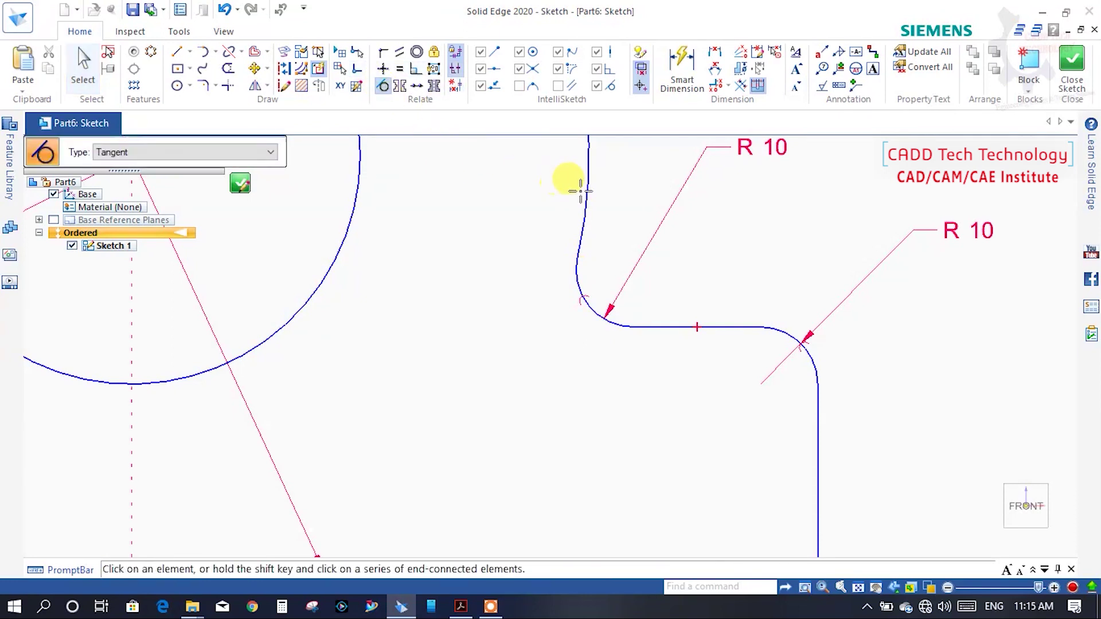
click(582, 230)
click(586, 273)
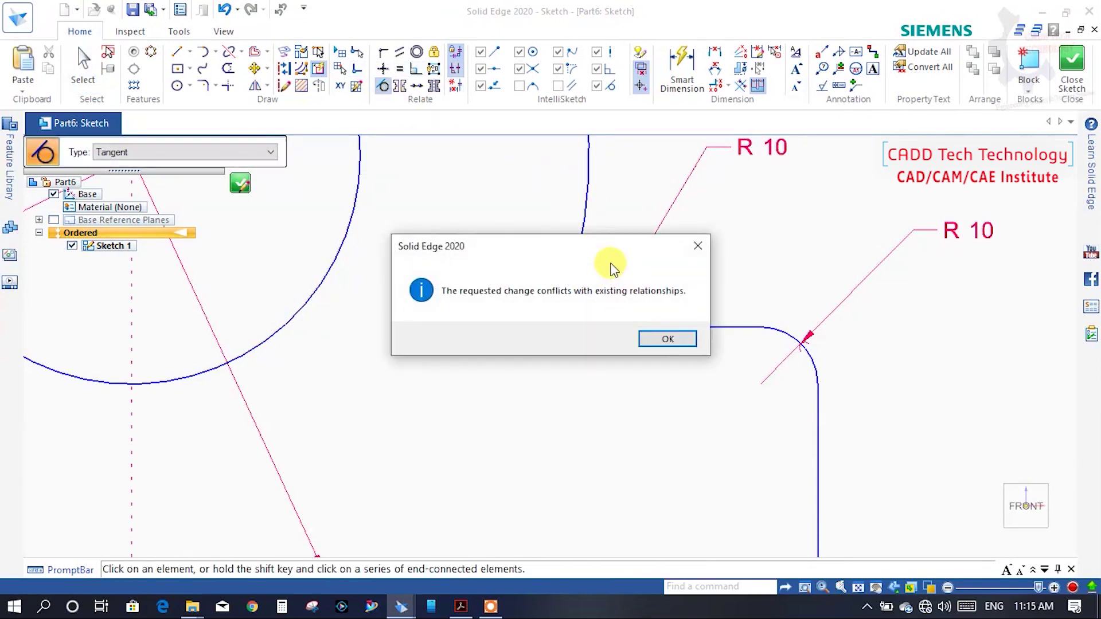
click(649, 340)
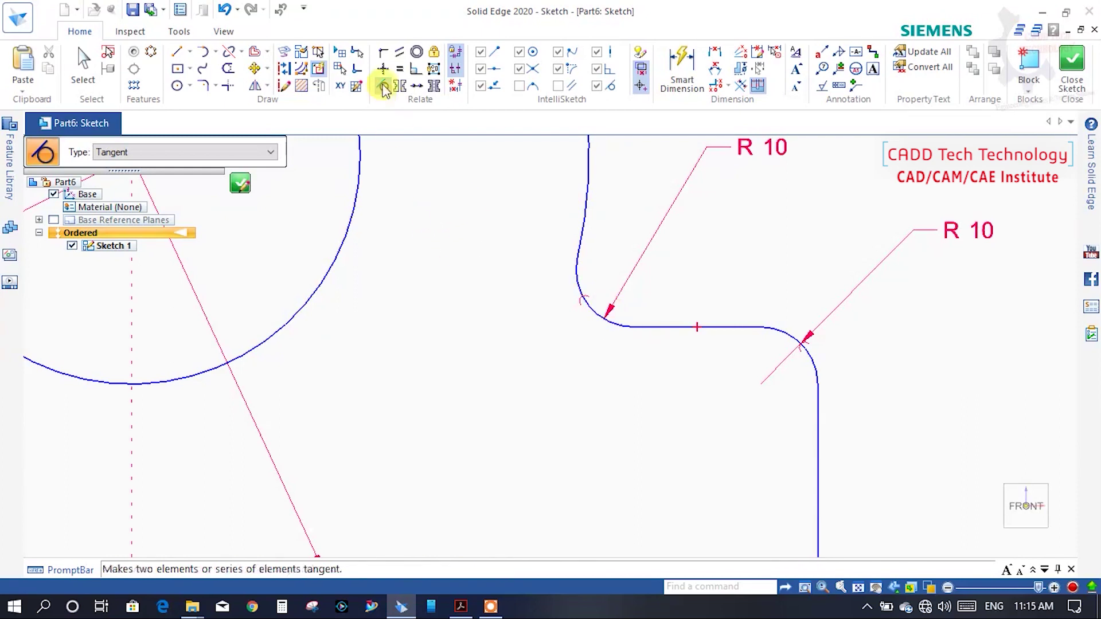
click(234, 71)
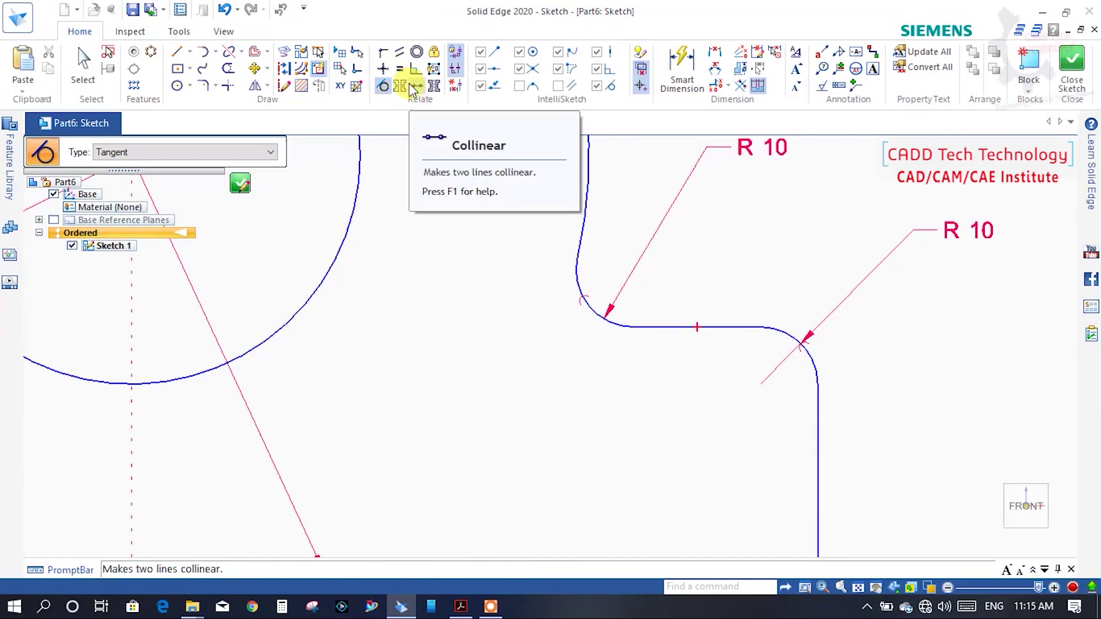
Step: Connect the right inner fillet's upper endpoint to the curved boss edge
click(382, 51)
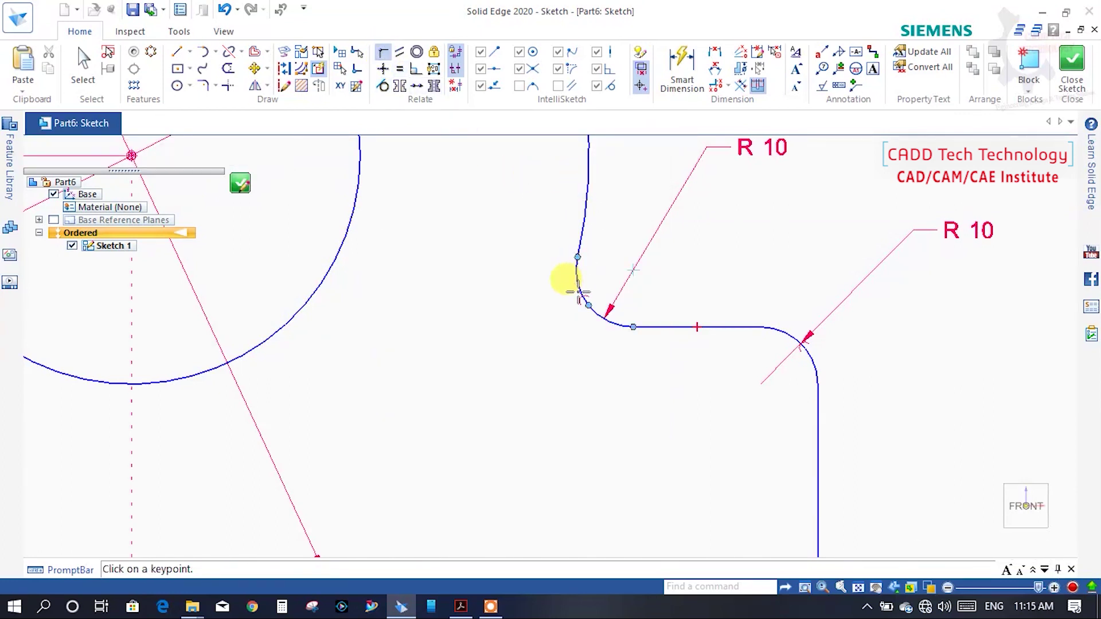
click(577, 257)
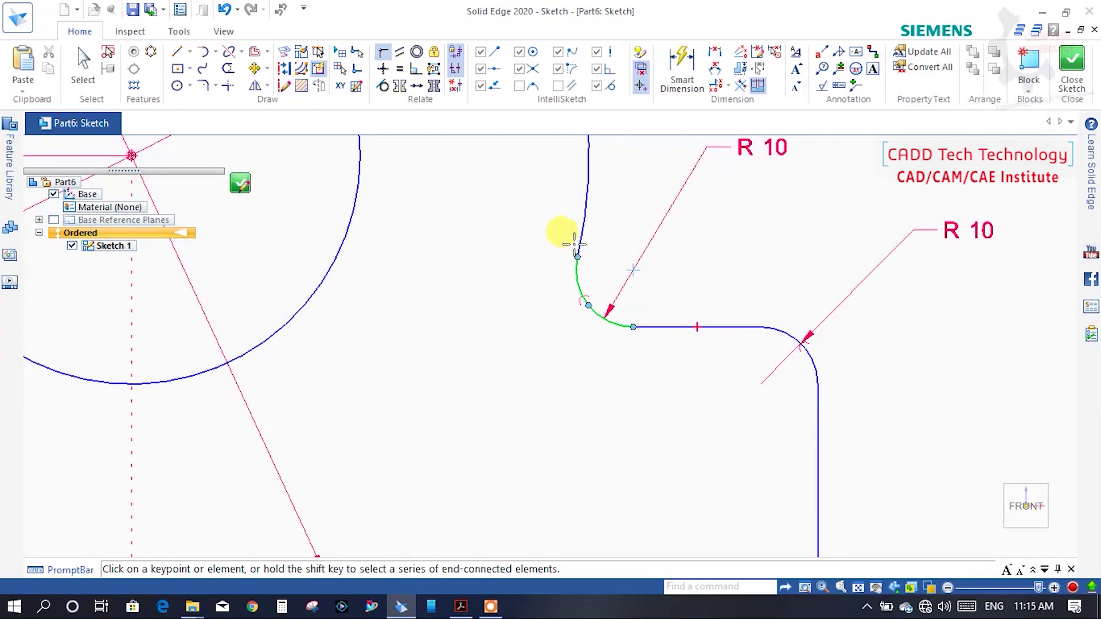
click(582, 239)
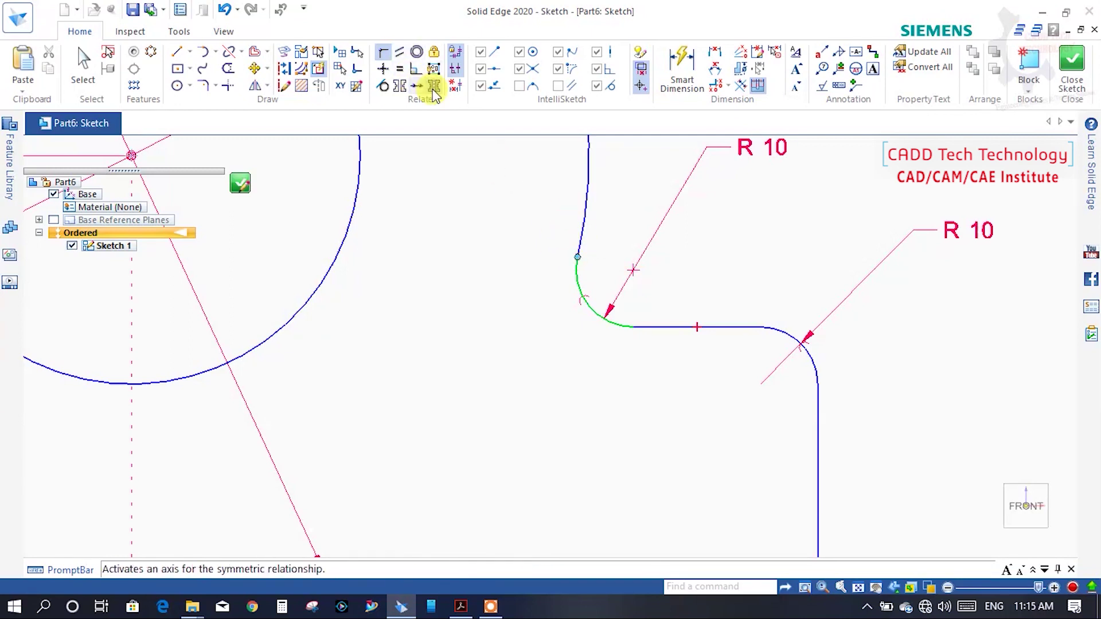
click(400, 54)
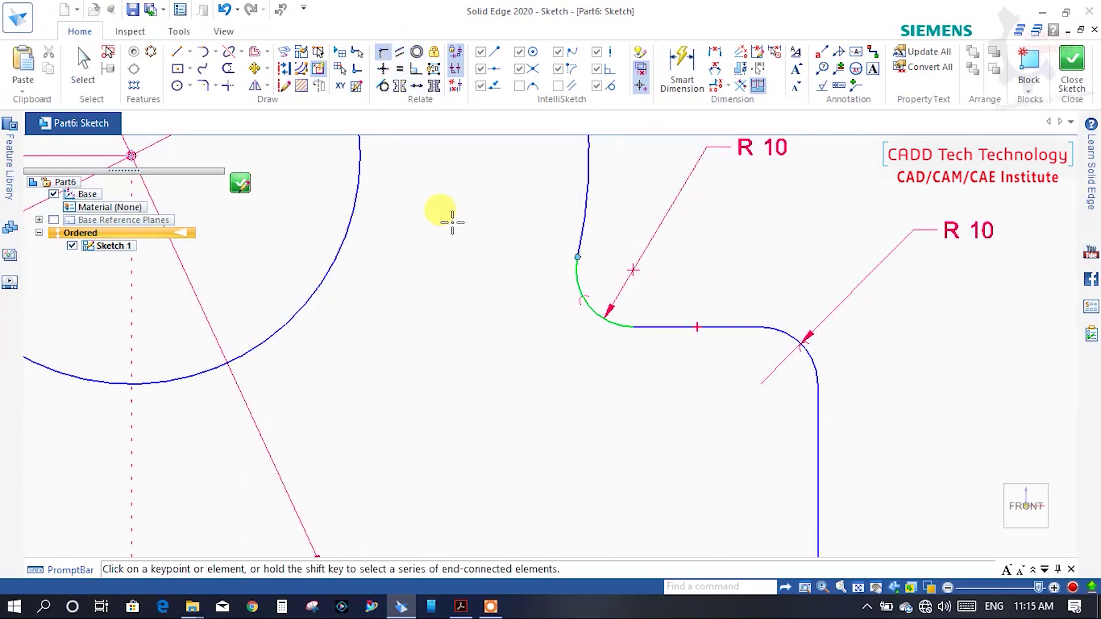
key(Escape)
Step: Close and finish Sketch 1, cancelling the prompt for another sketch plane
scroll(524, 212, down, 3)
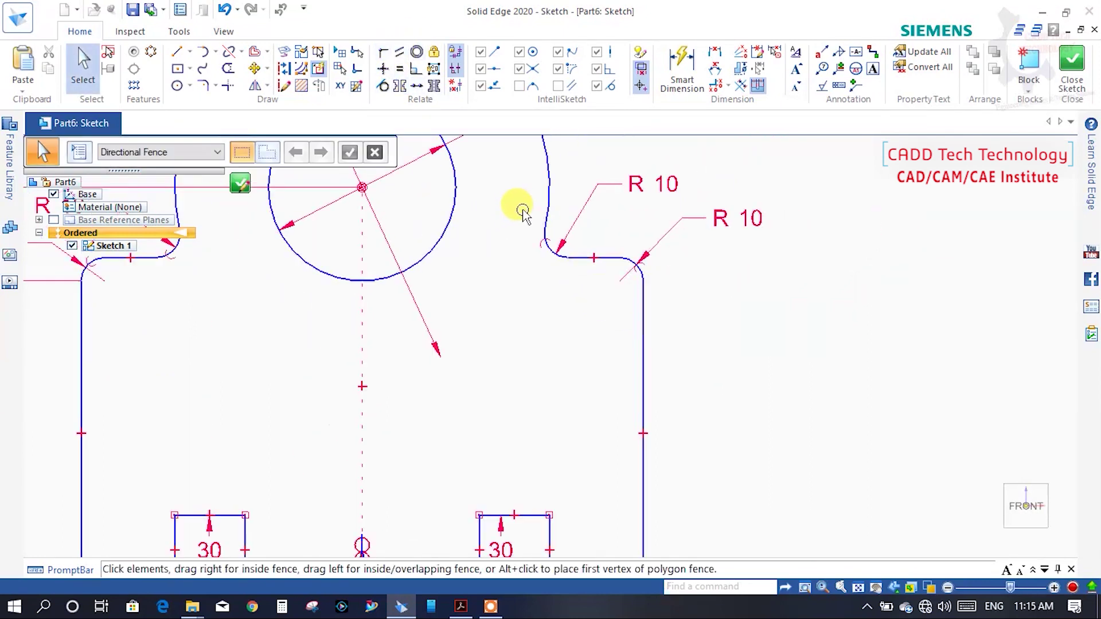
scroll(518, 209, down, 3)
scroll(639, 270, down, 1)
scroll(567, 195, up, 2)
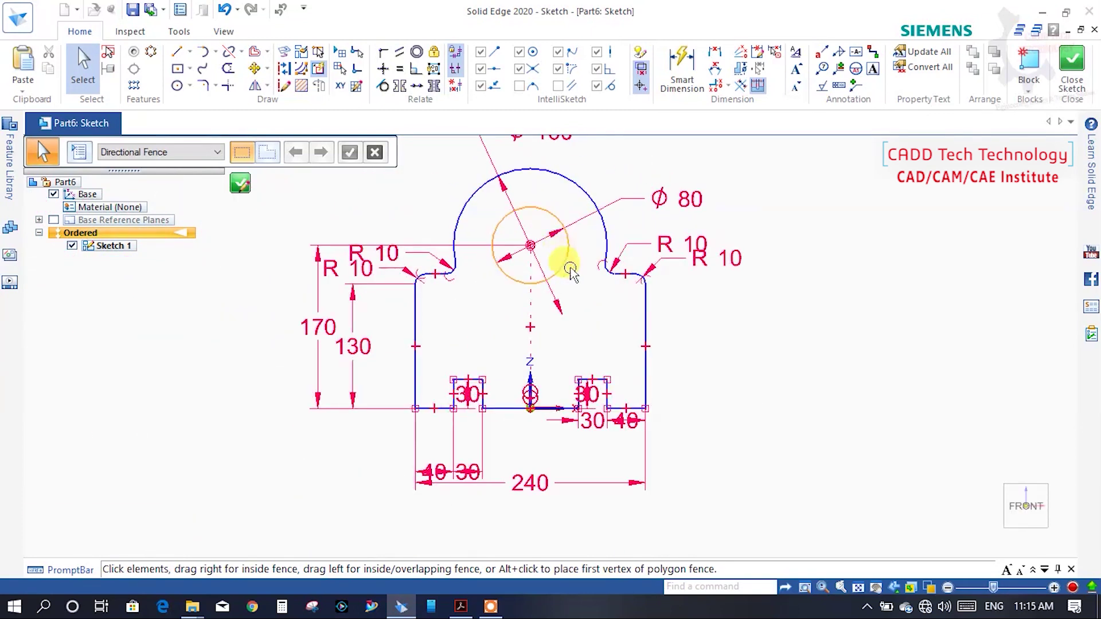
scroll(573, 287, up, 2)
scroll(597, 362, down, 1)
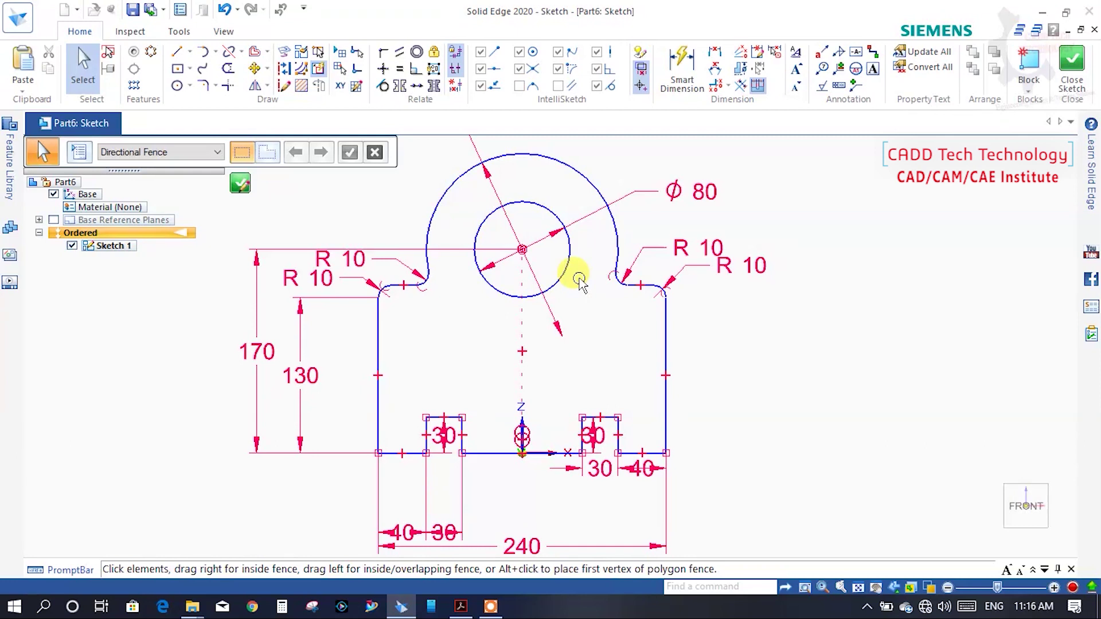
click(1072, 76)
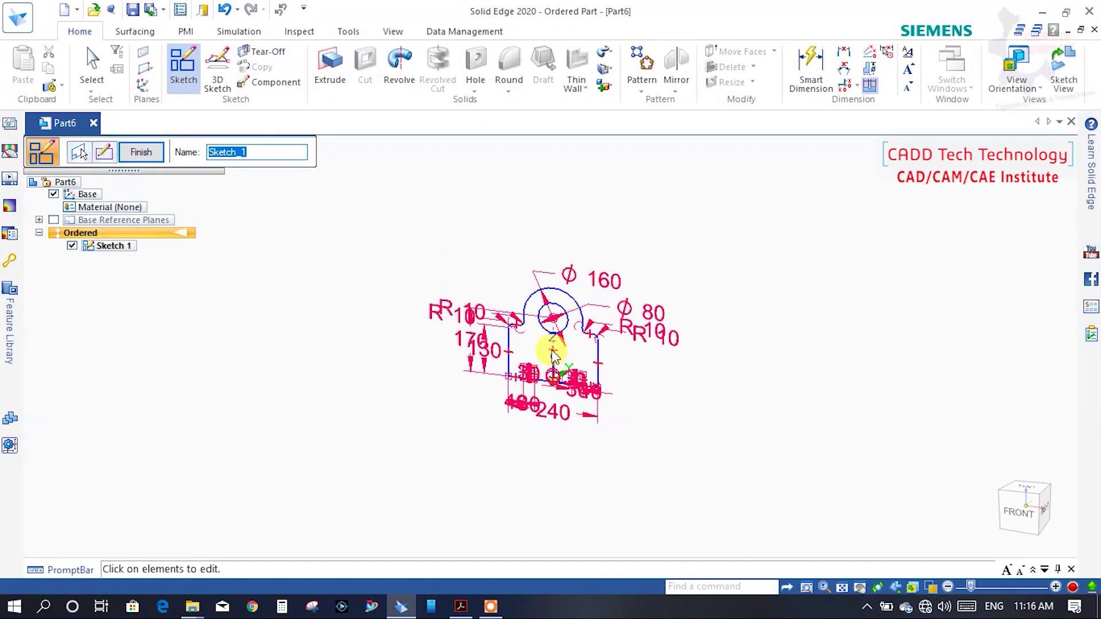
click(144, 153)
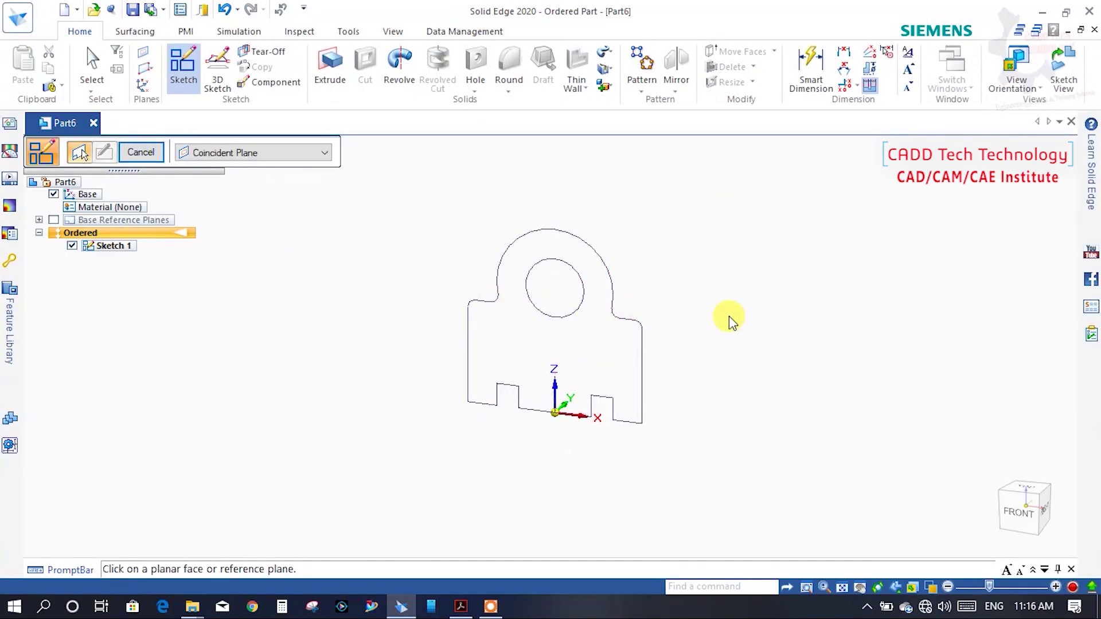
click(144, 152)
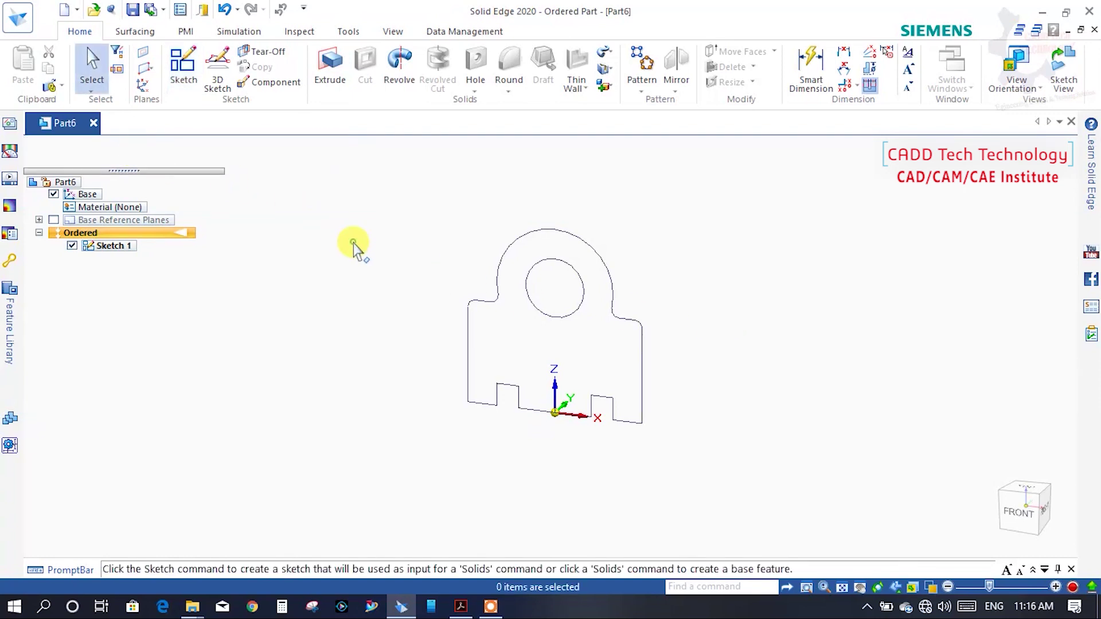
Step: Close Part6 without saving and bring up the Full Sketcher.pdf reference drawing
click(93, 123)
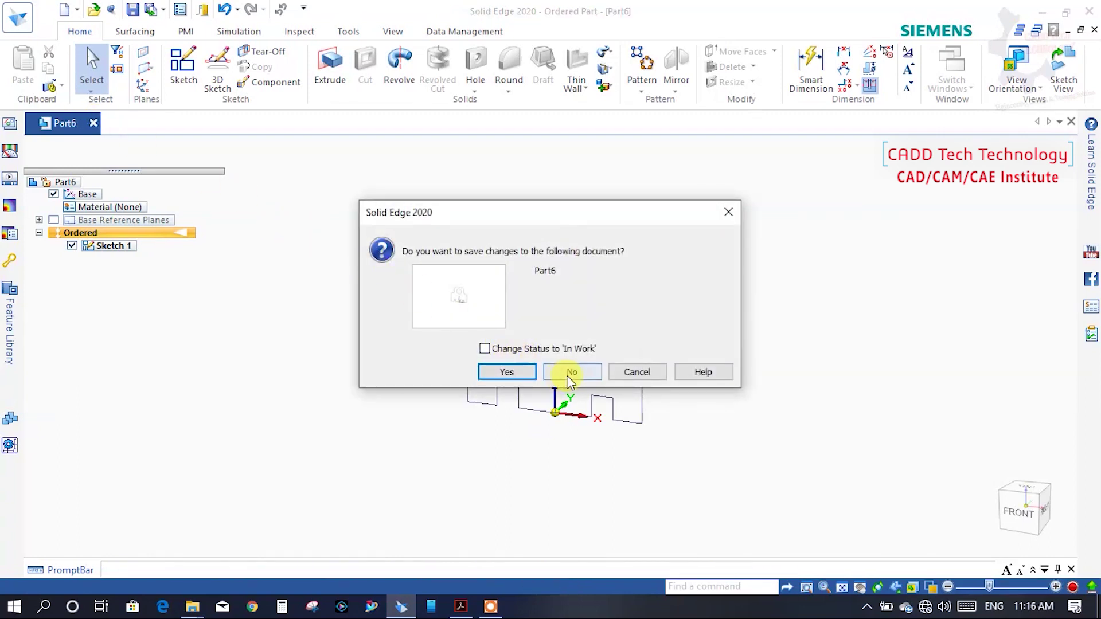
click(571, 372)
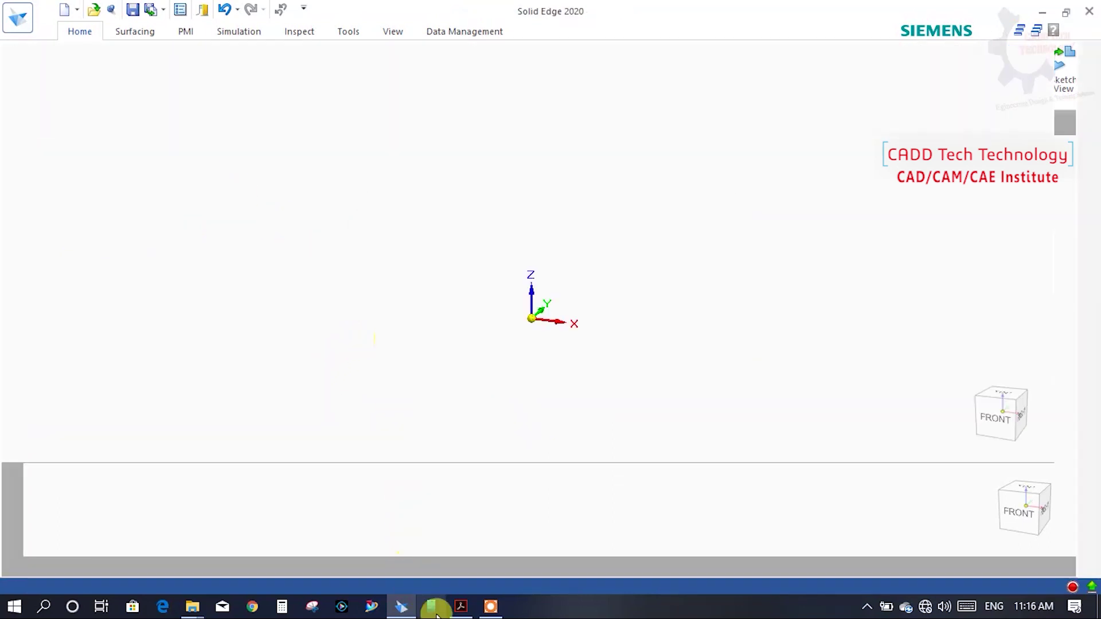
click(461, 606)
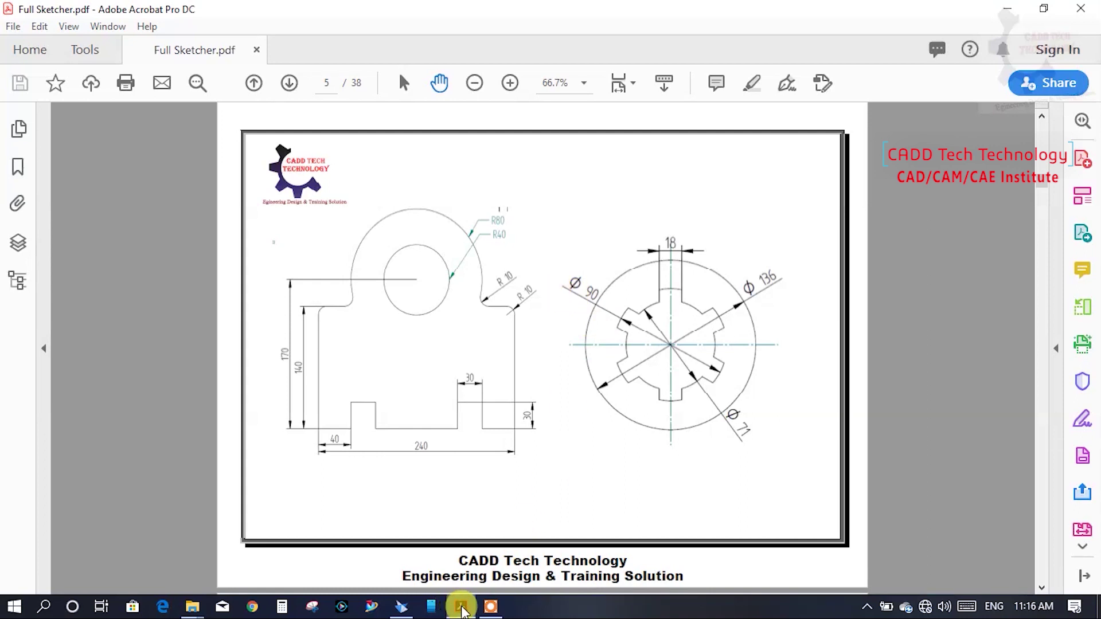
Step: Back in Solid Edge, create a new ISO Metric Part, Part7
click(461, 606)
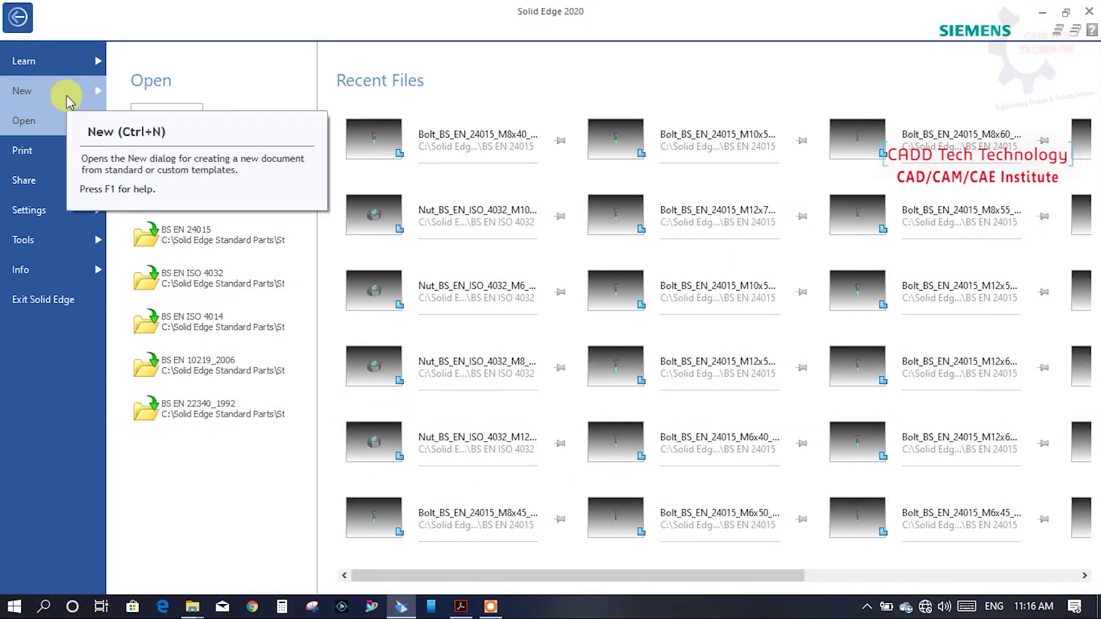
click(68, 100)
click(327, 269)
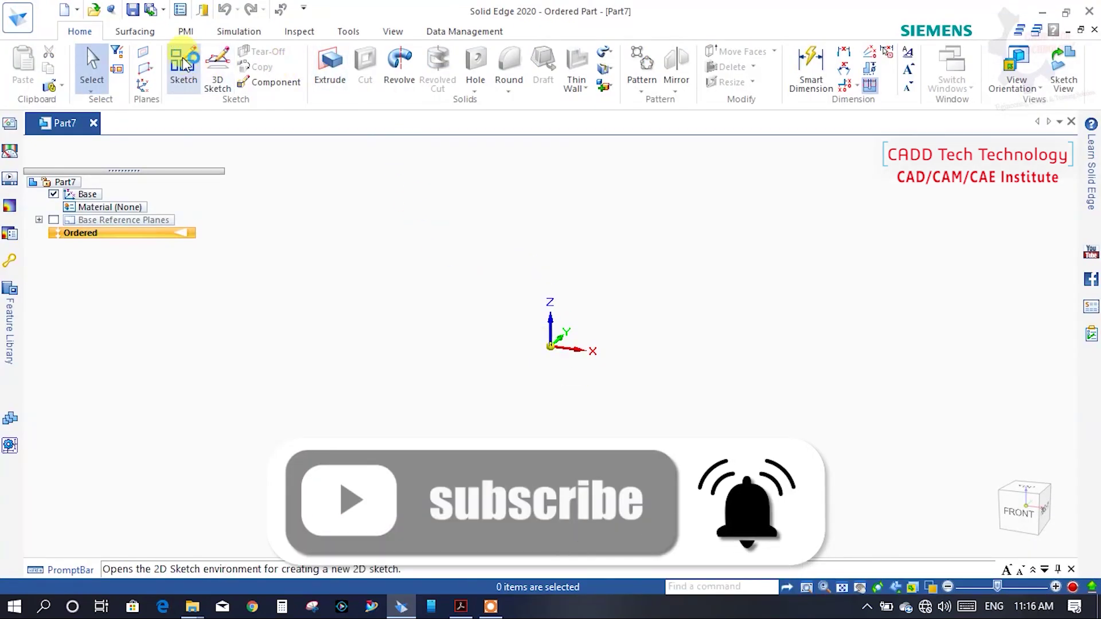
Step: Start a sketch on the front reference plane and draw a circle centred on the origin
click(183, 64)
click(565, 331)
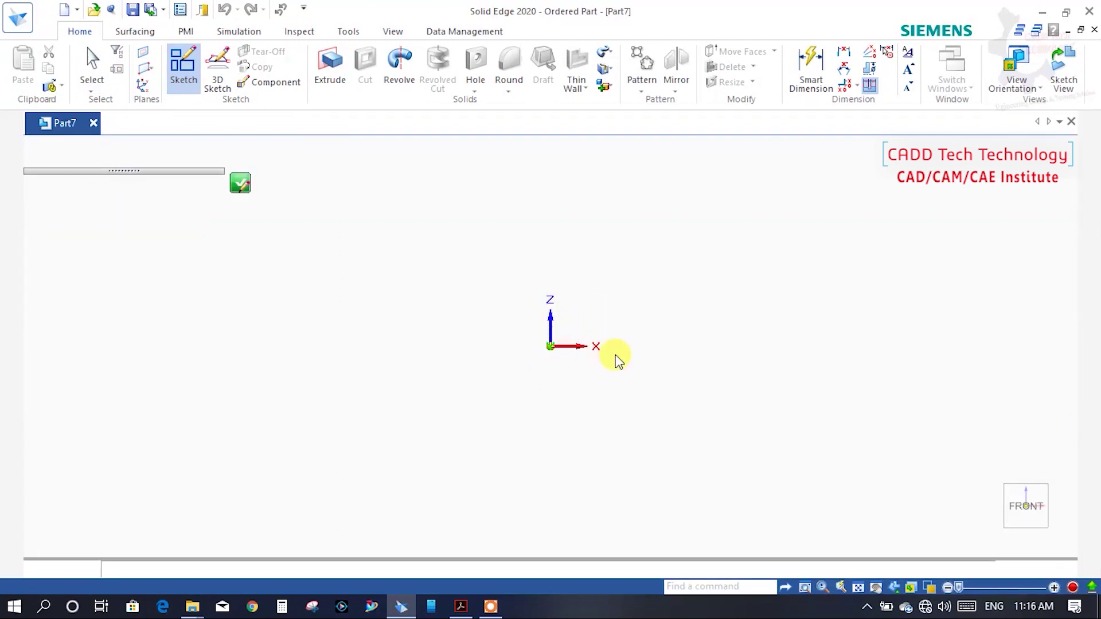
click(177, 85)
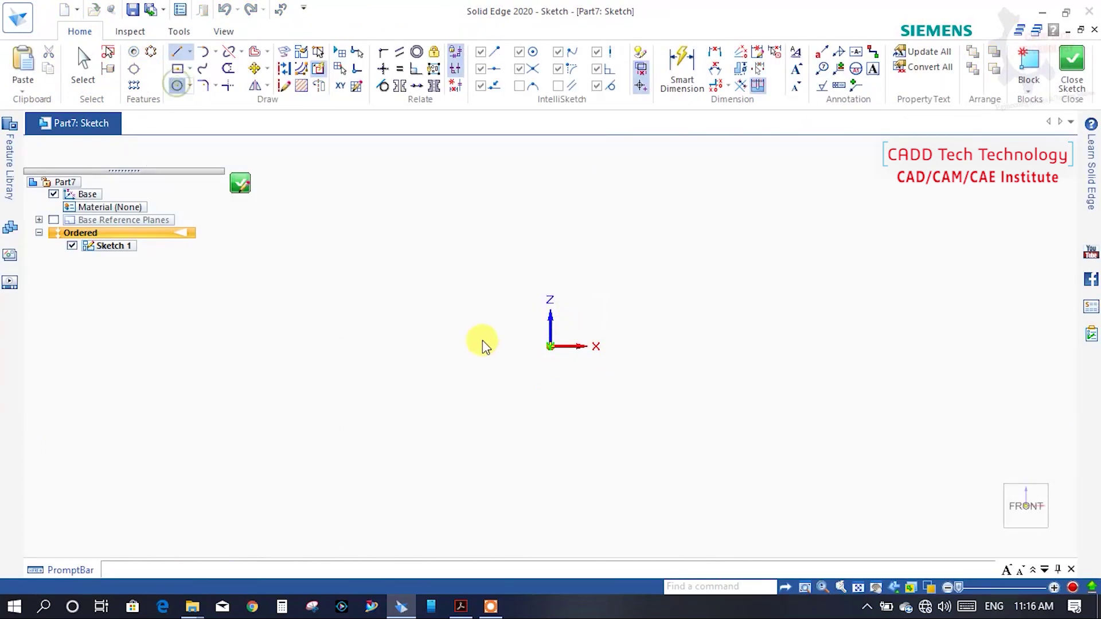
click(550, 346)
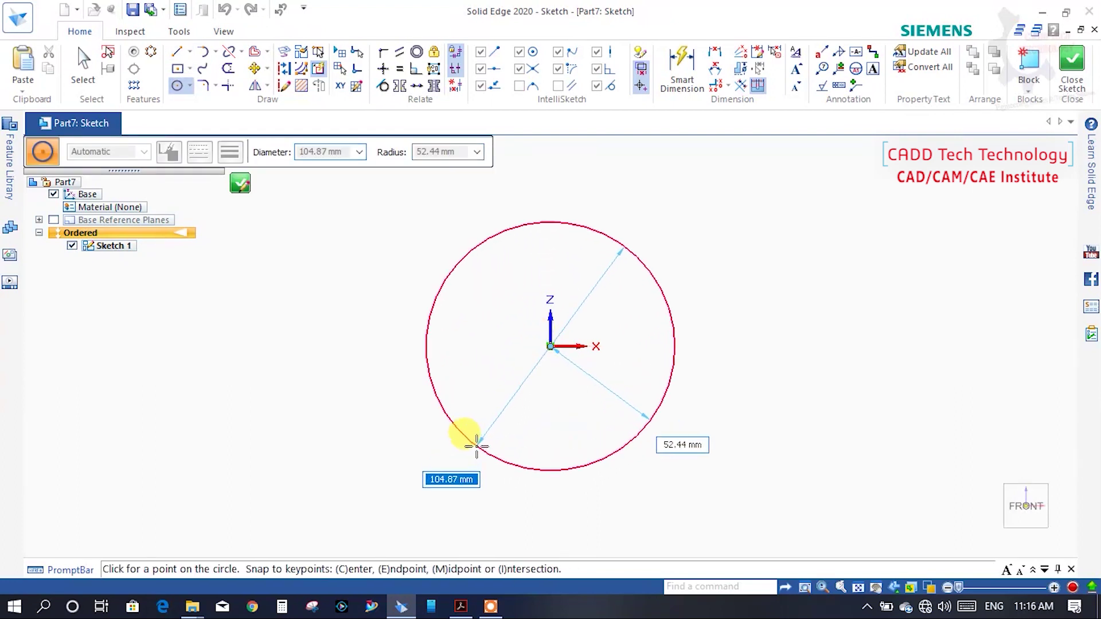
click(467, 442)
Step: Dimension the circle to Ø136 and view the reference PDF again
click(682, 68)
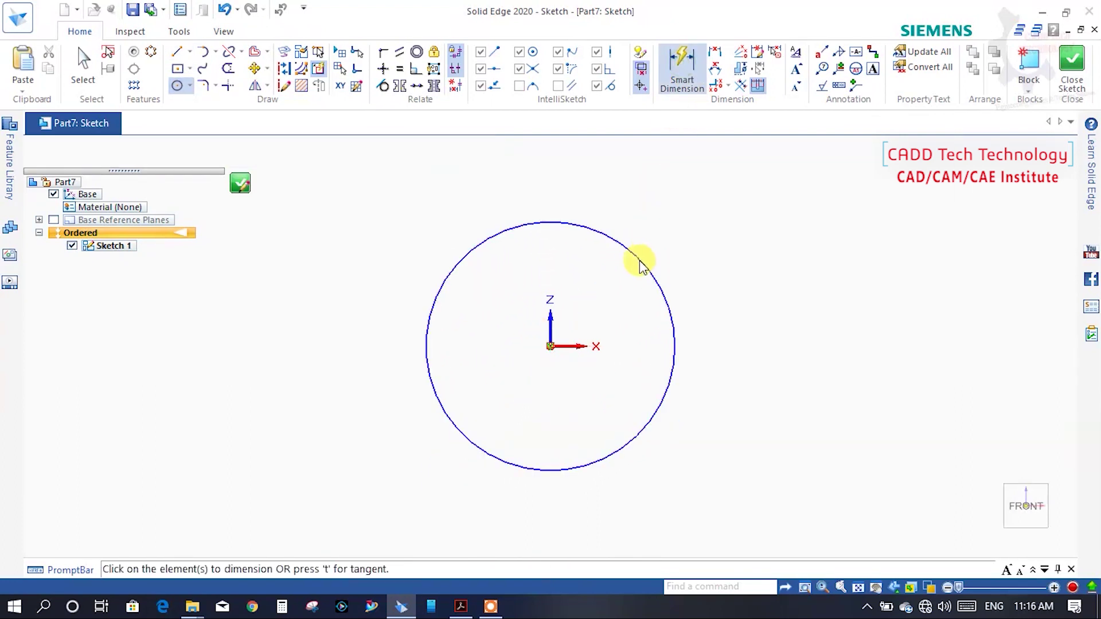
click(645, 261)
click(764, 186)
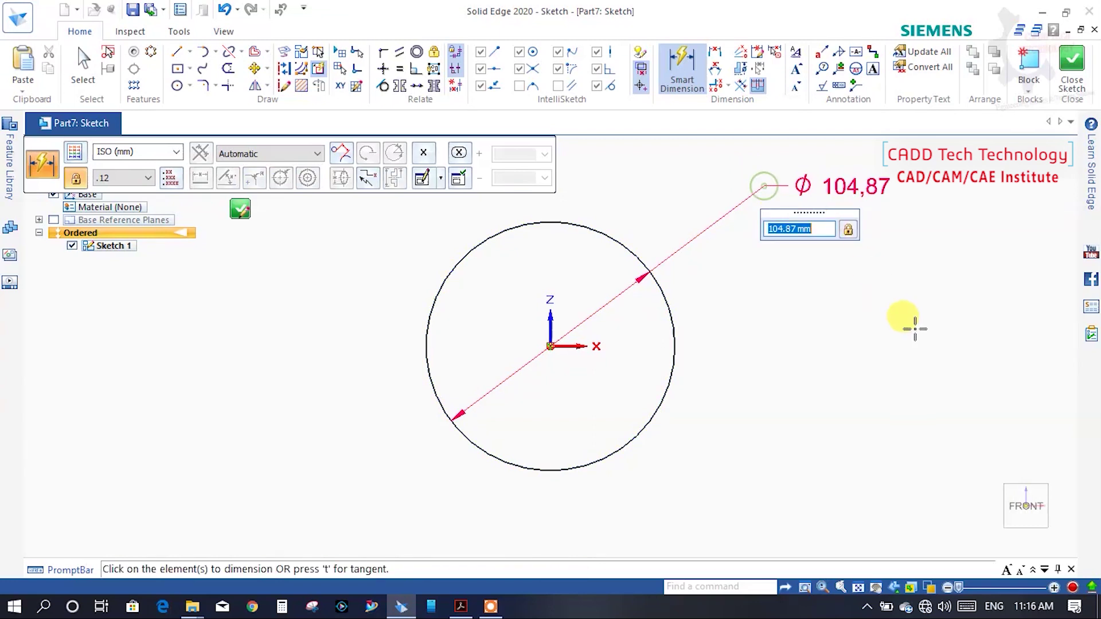
text(6)
key(Return)
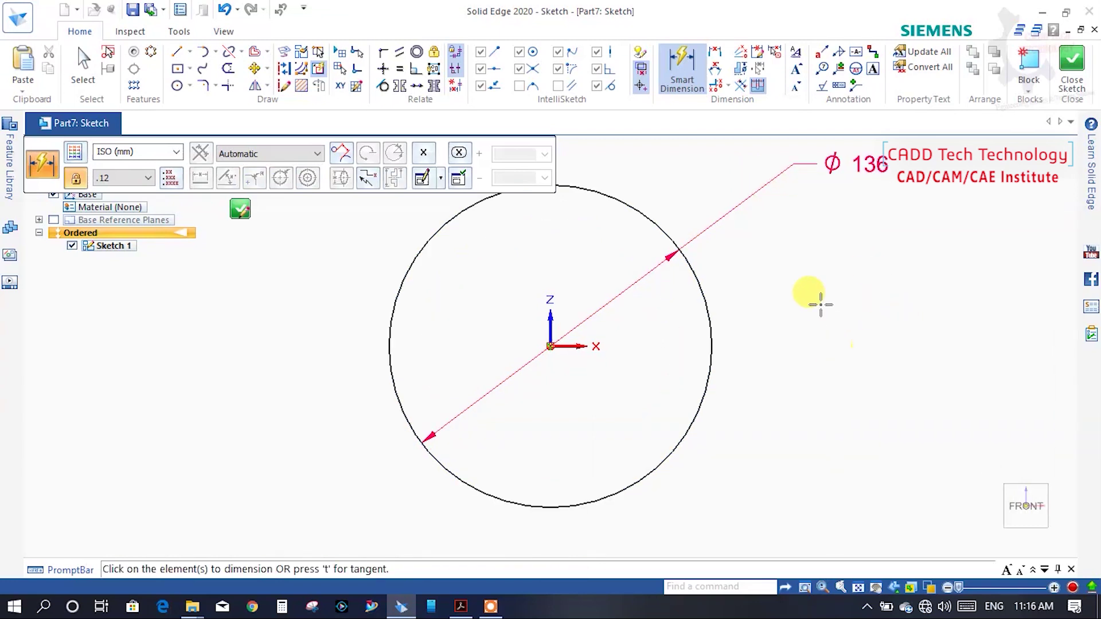
click(461, 607)
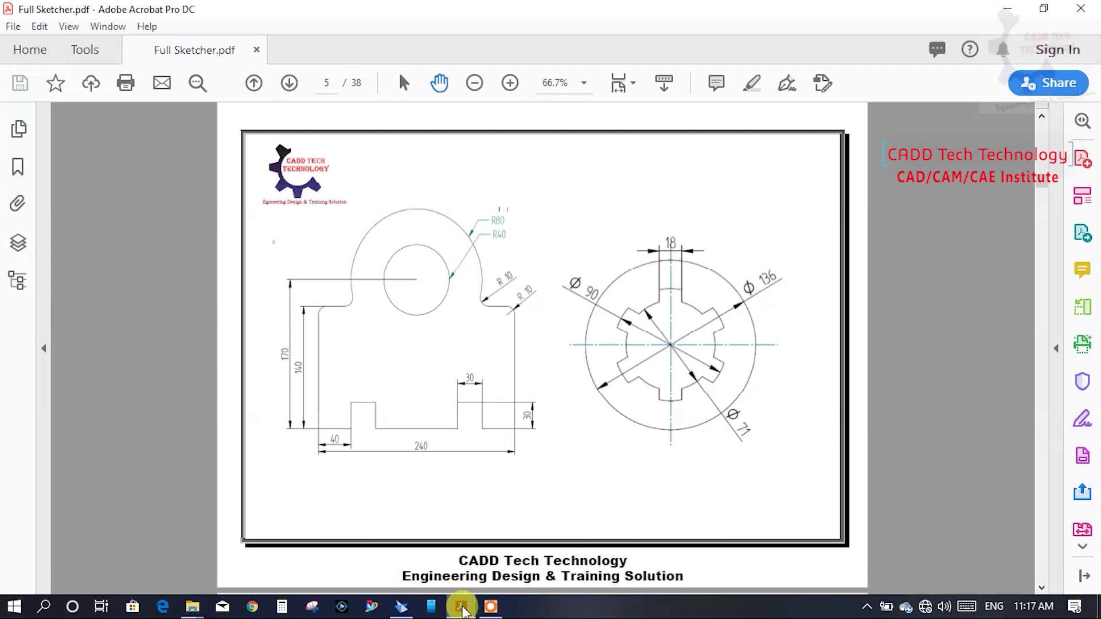
Step: Return to the sketch and switch new lines to construction geometry
click(462, 608)
click(425, 244)
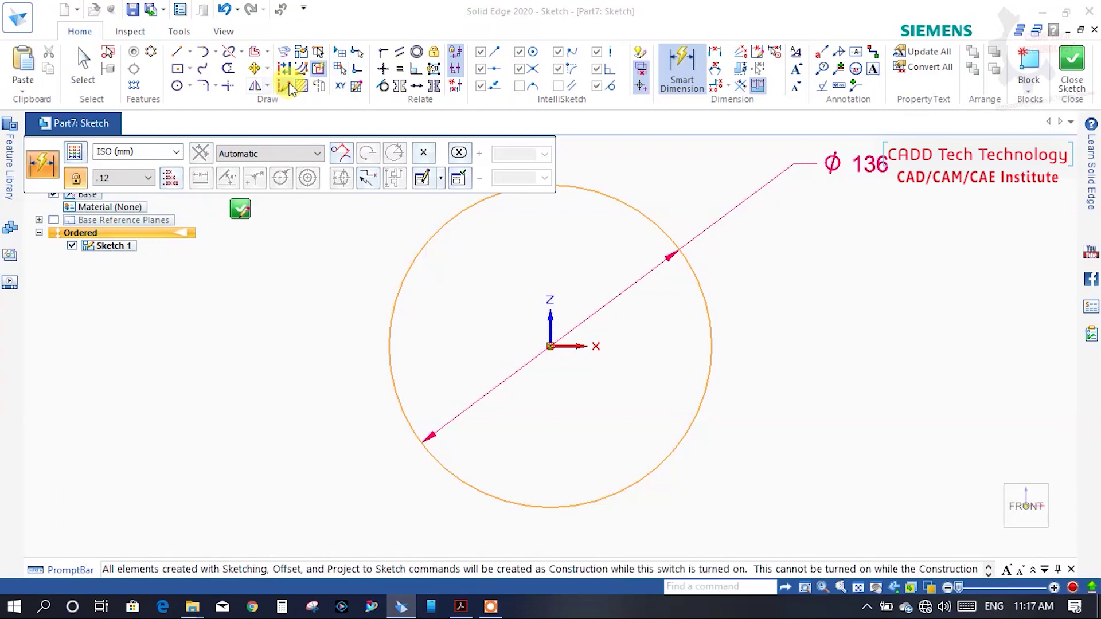
click(194, 53)
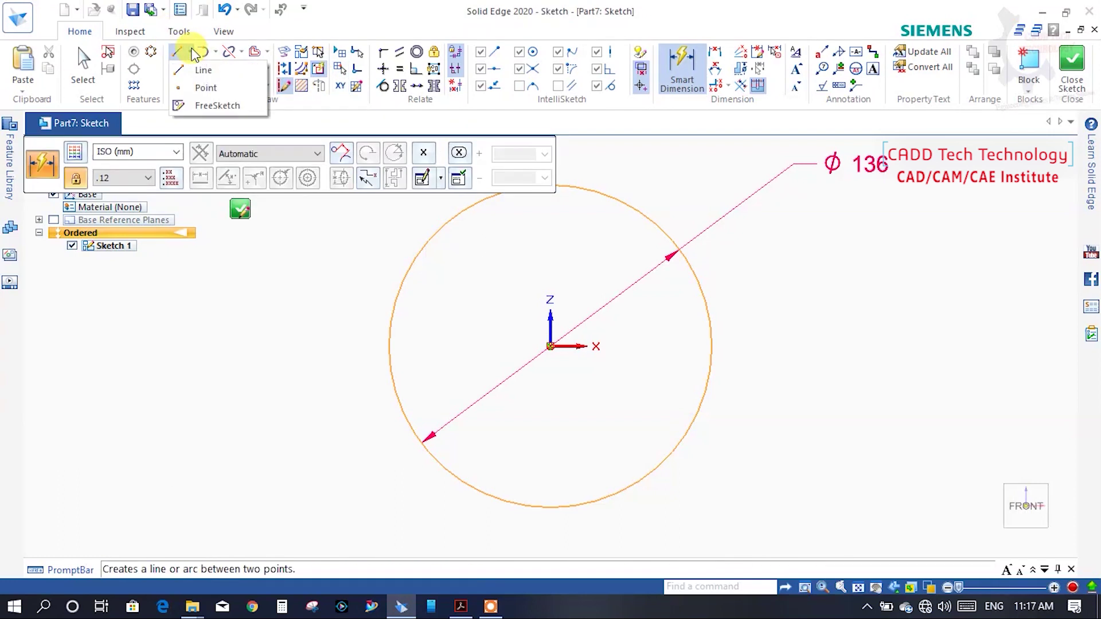
key(Escape)
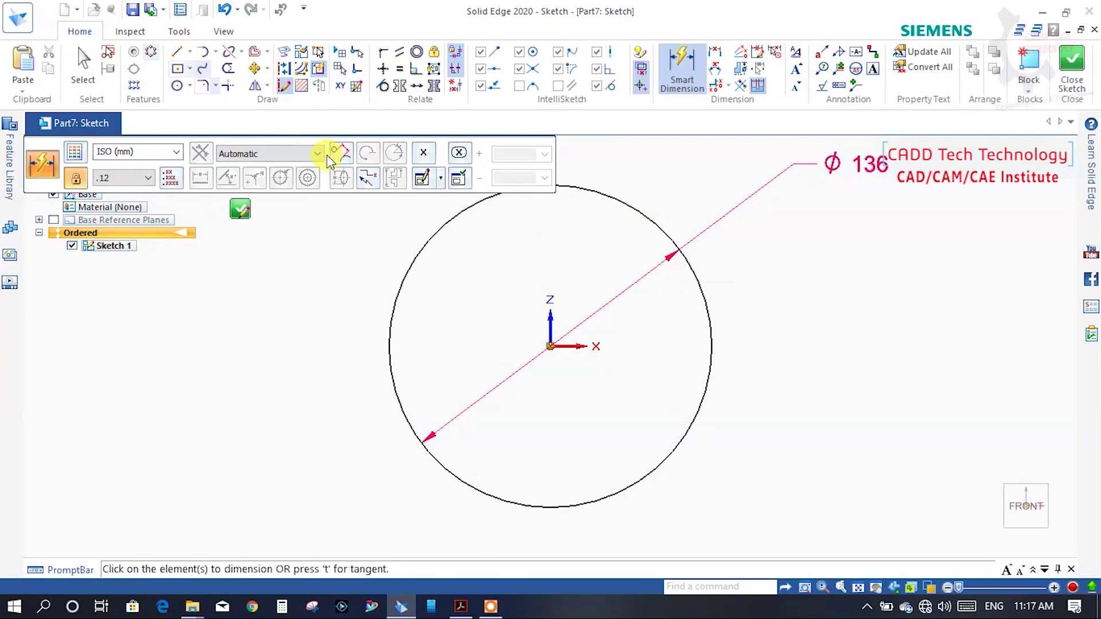
scroll(595, 295, down, 2)
scroll(566, 232, up, 2)
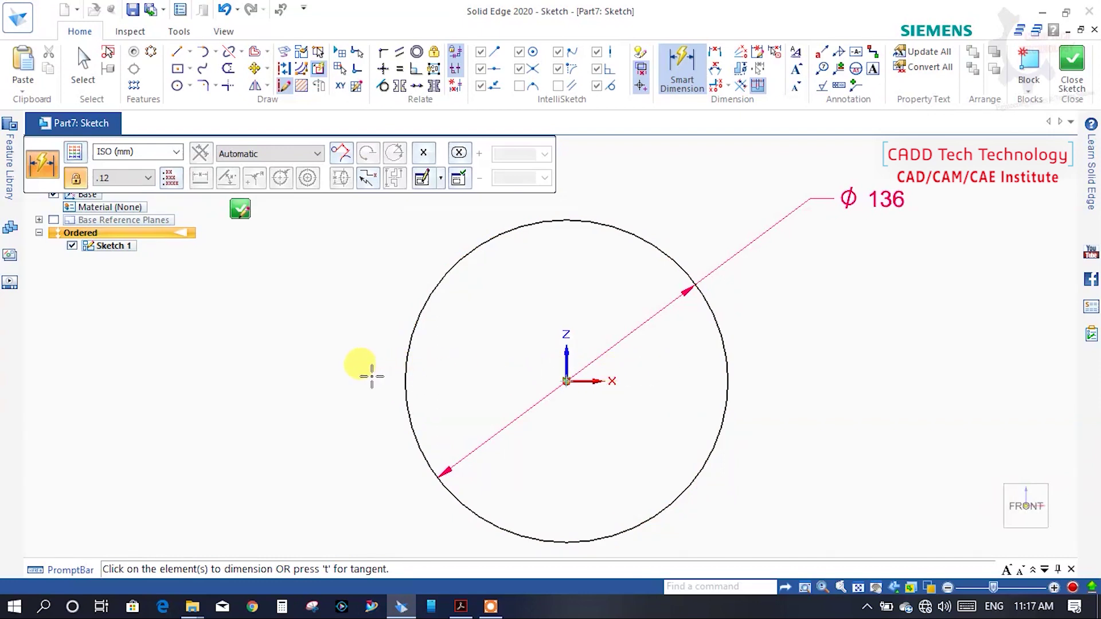
scroll(531, 376, up, 1)
scroll(531, 376, down, 2)
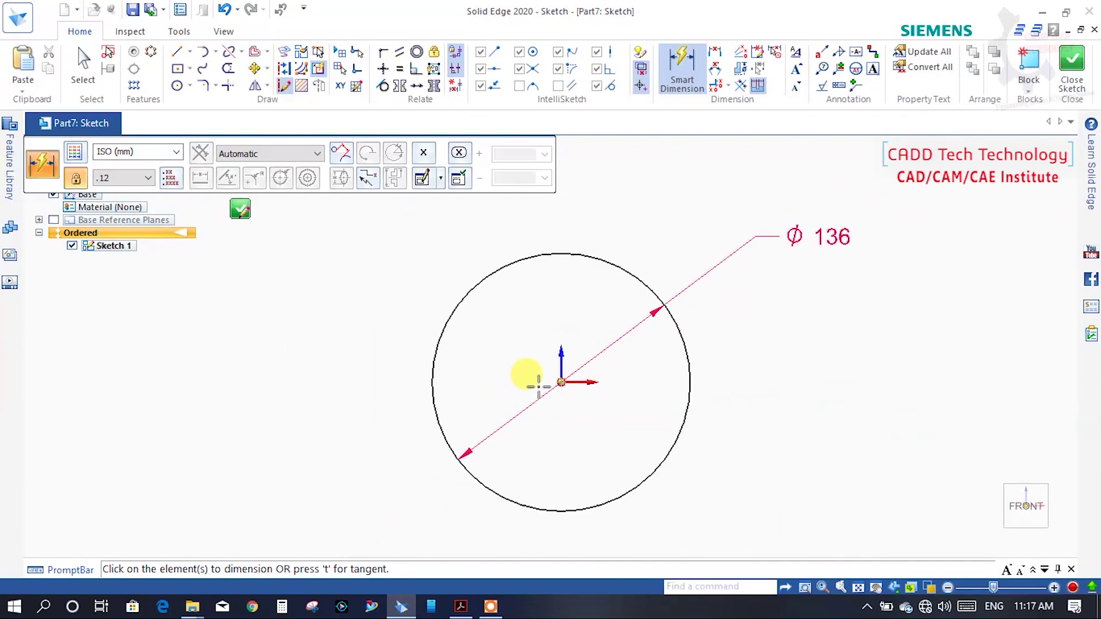
scroll(528, 376, down, 2)
scroll(539, 386, down, 2)
scroll(539, 386, up, 2)
scroll(526, 374, up, 1)
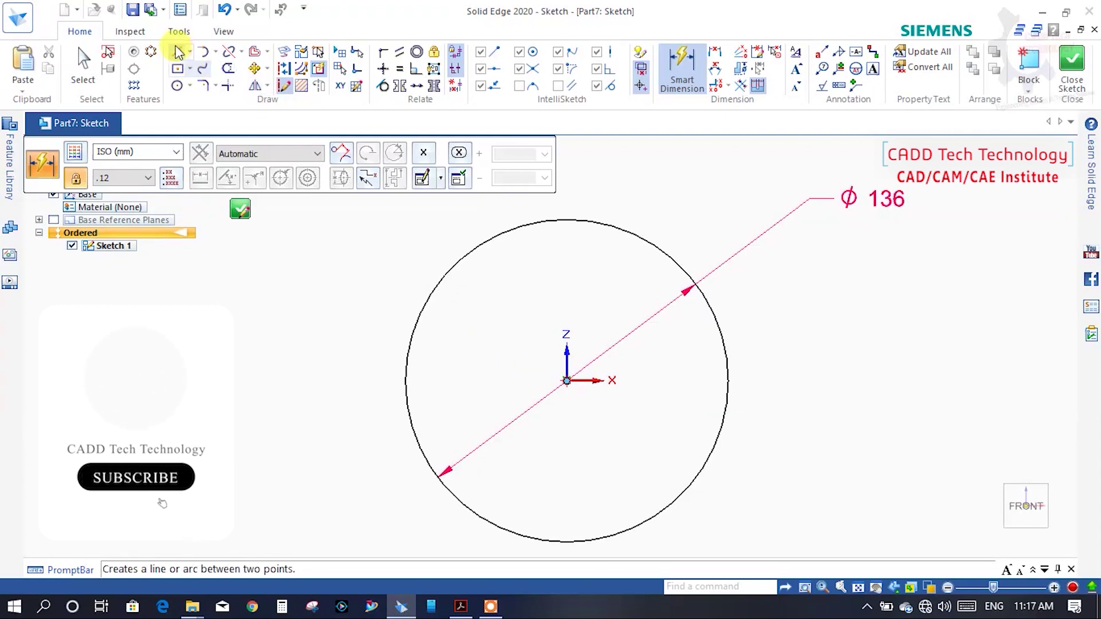
Step: Draw horizontal and vertical construction lines through the origin spanning the Ø136 circle
click(176, 51)
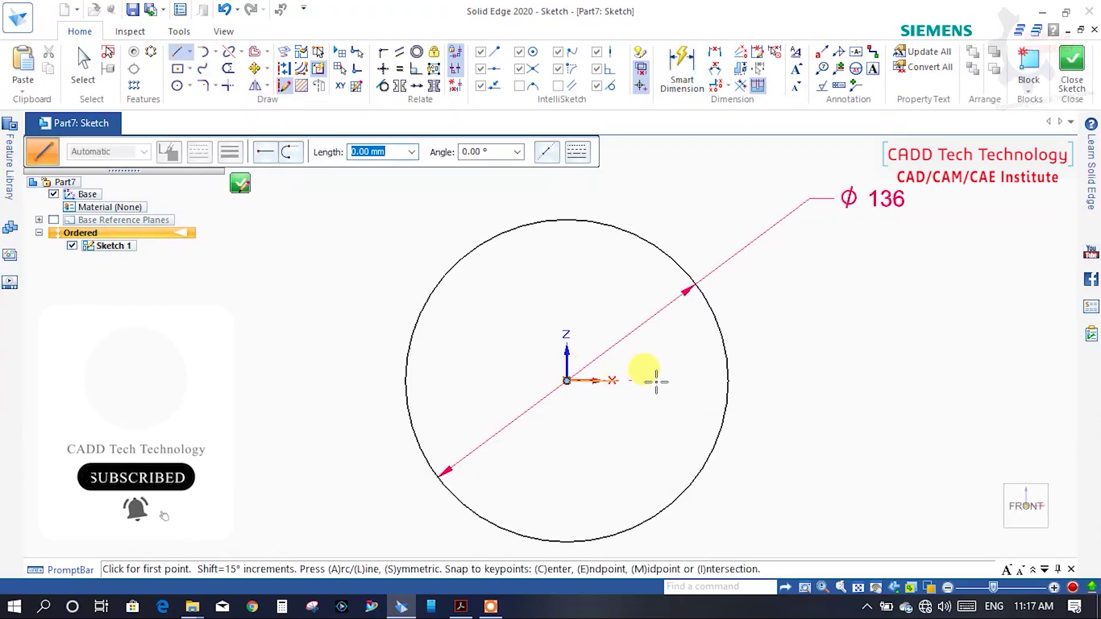
click(746, 382)
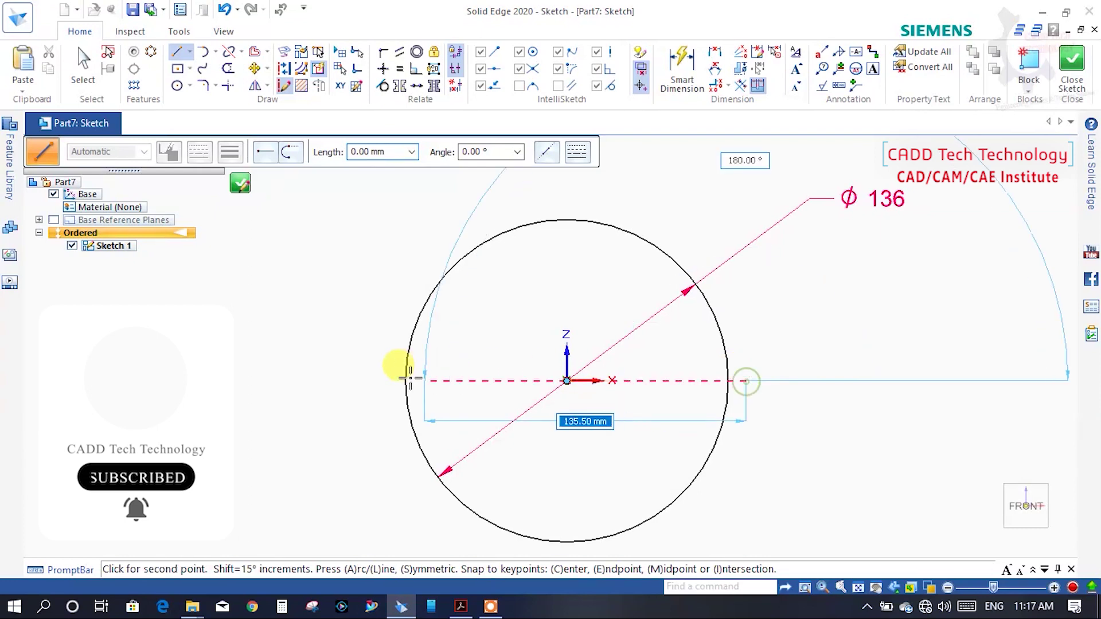
click(376, 380)
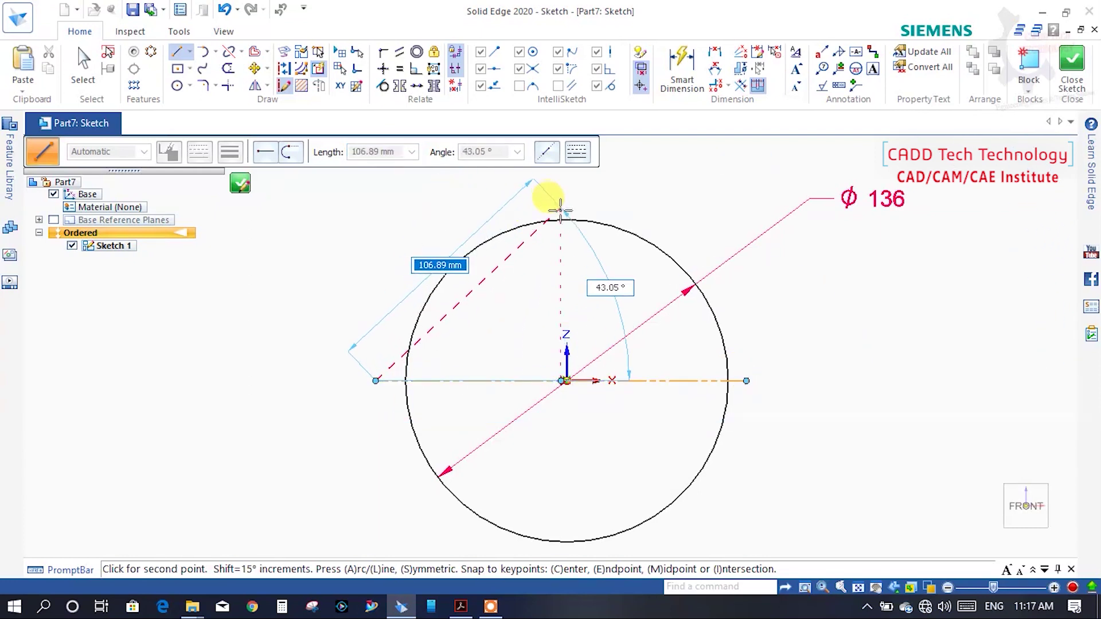
right_click(553, 229)
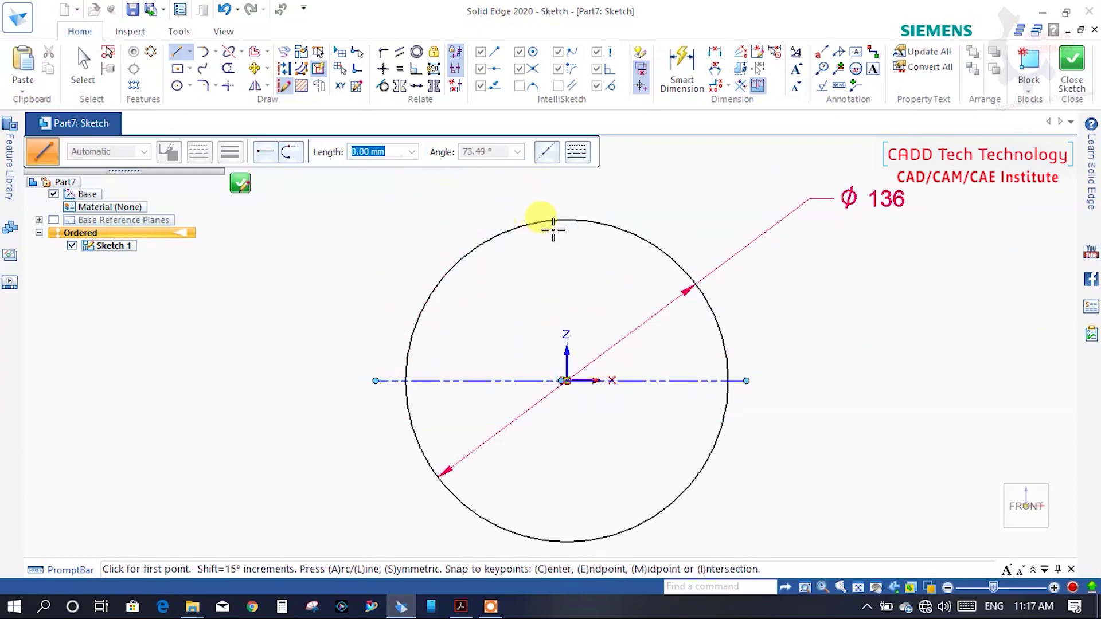
click(562, 197)
scroll(561, 460, down, 1)
scroll(554, 418, down, 3)
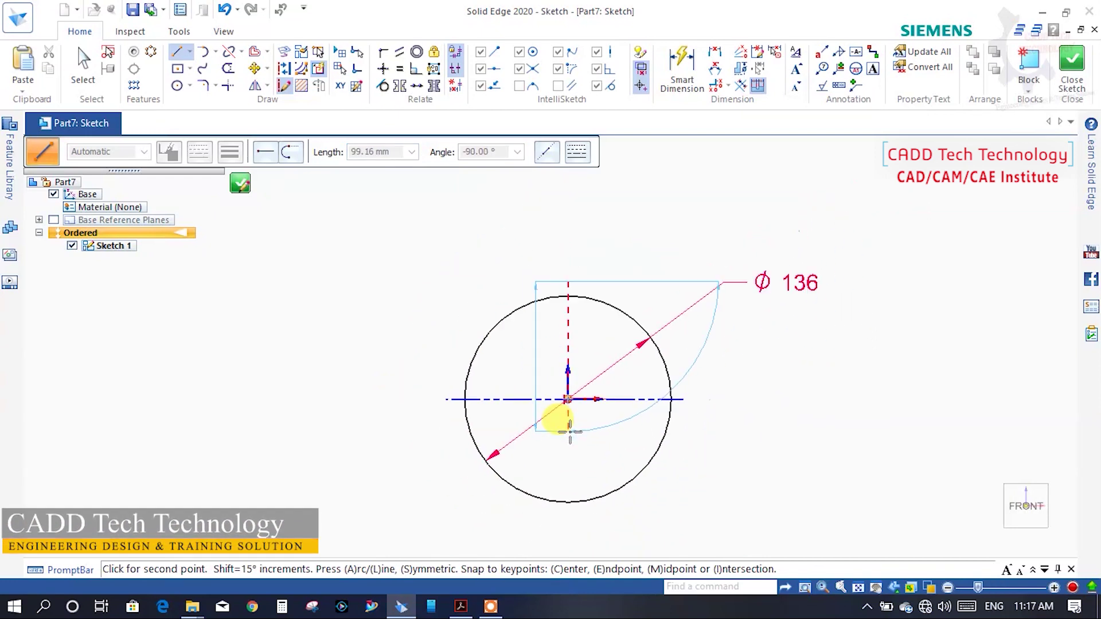
click(568, 522)
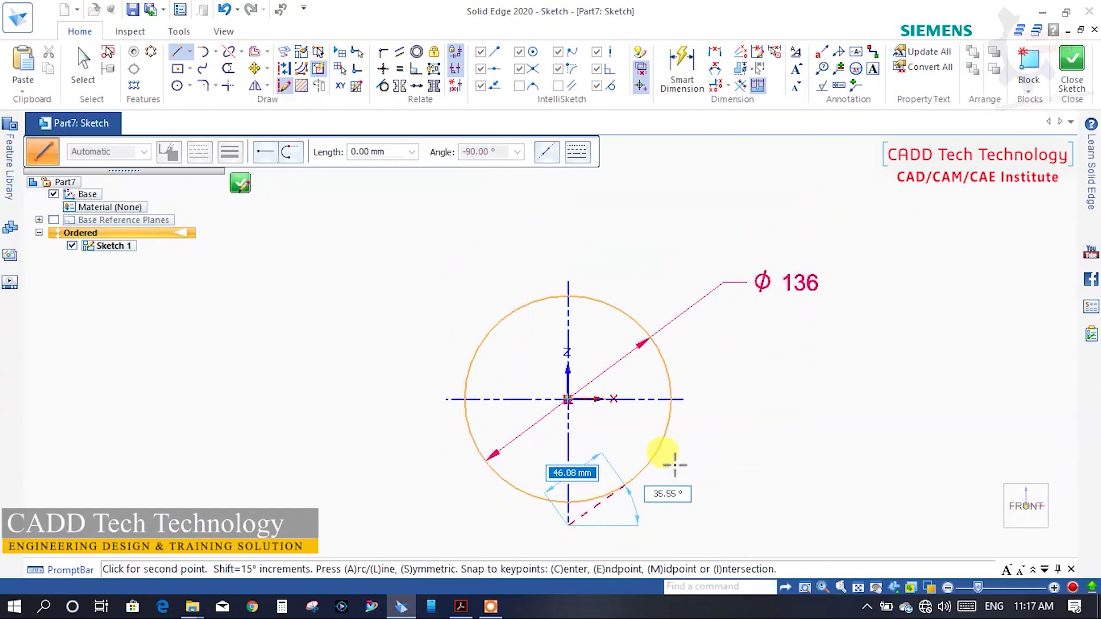
right_click(705, 456)
scroll(602, 420, up, 4)
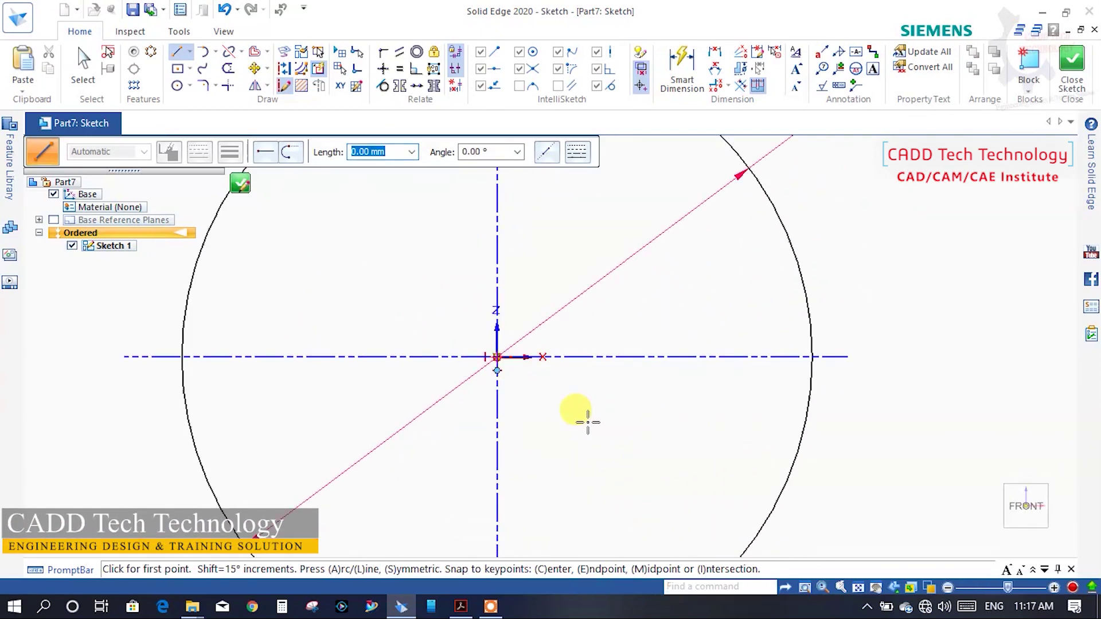
key(Escape)
scroll(476, 360, up, 3)
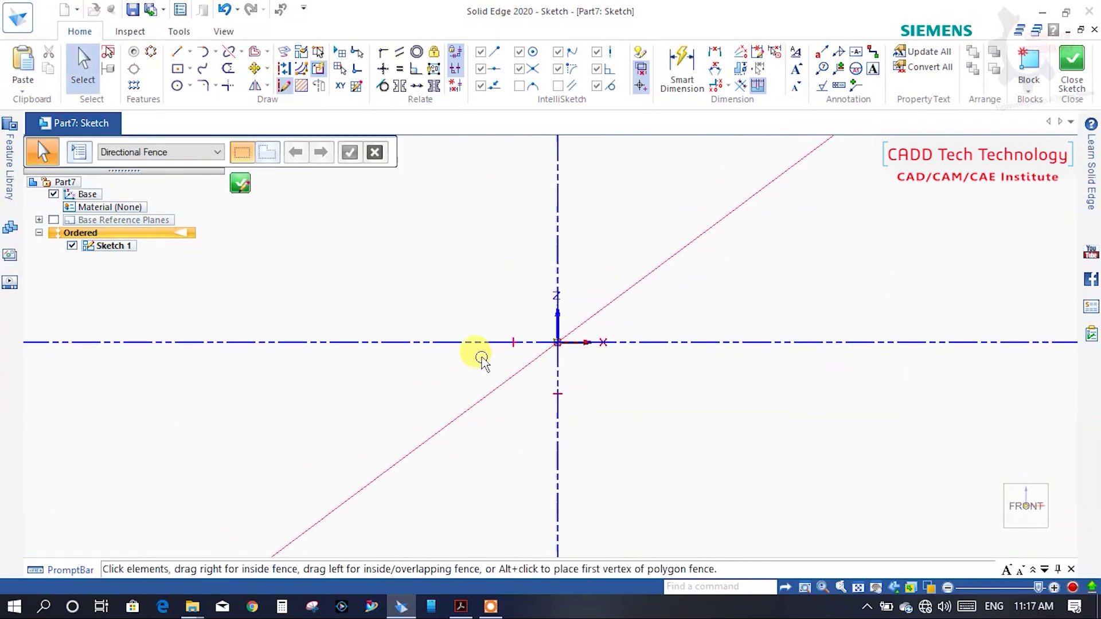
Step: Connect the horizontal and vertical centreline midpoints to the sketch origin, undoing one wrong connect
click(484, 345)
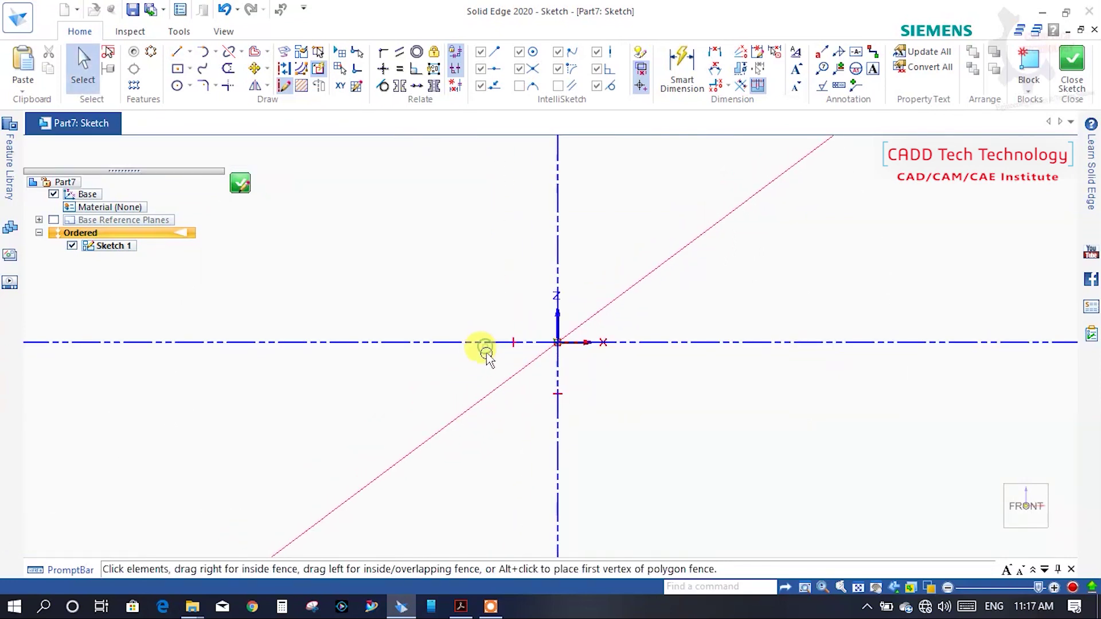
click(626, 403)
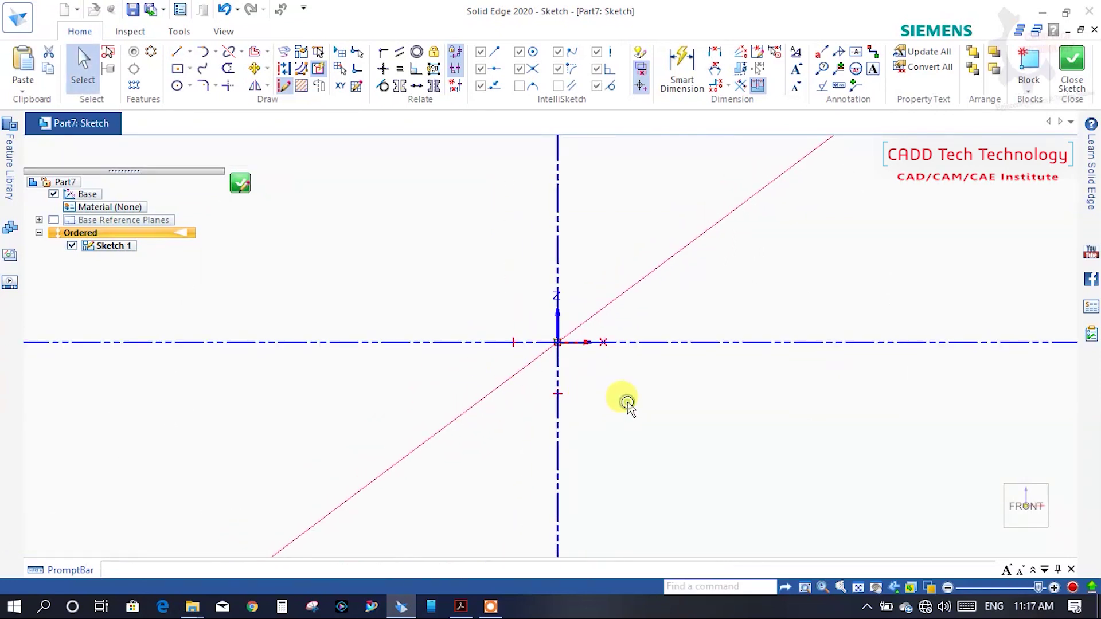
click(382, 52)
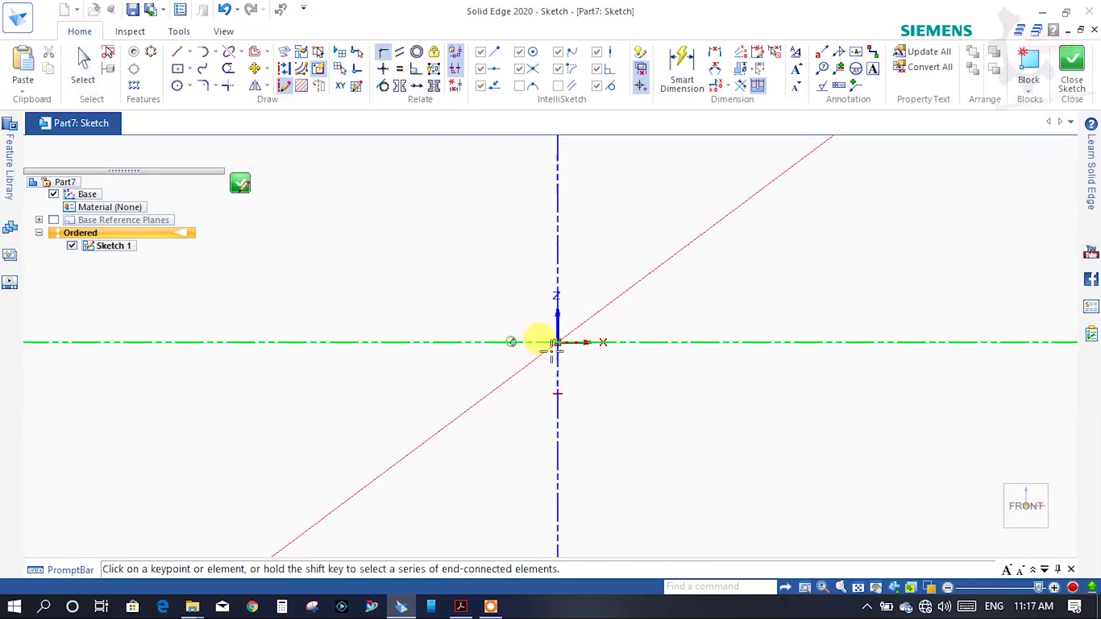
click(557, 394)
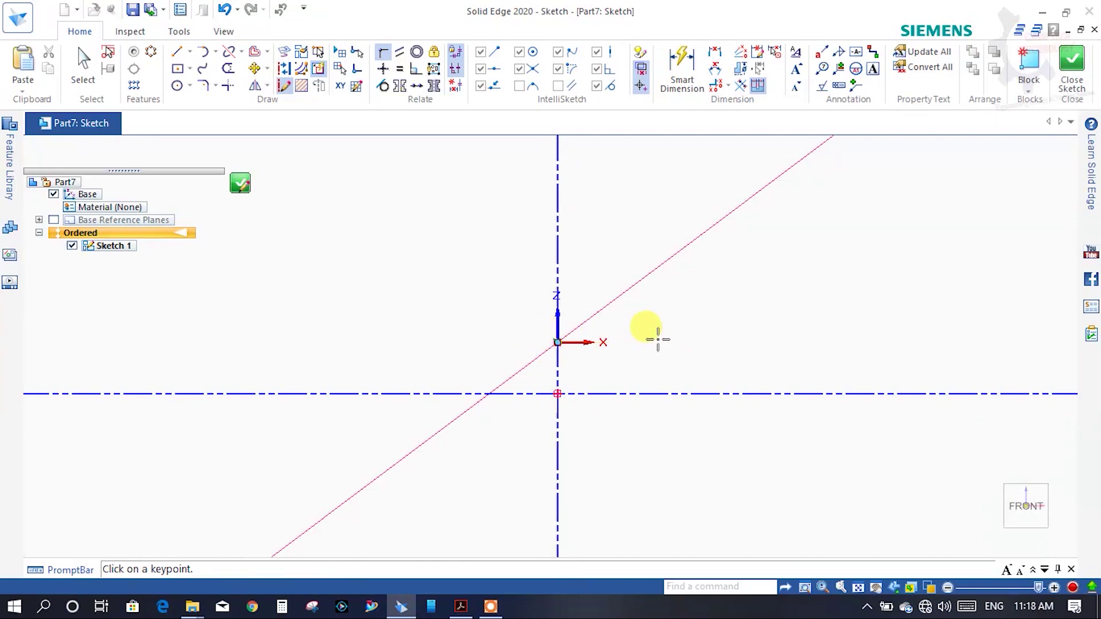
key(ctrl+z)
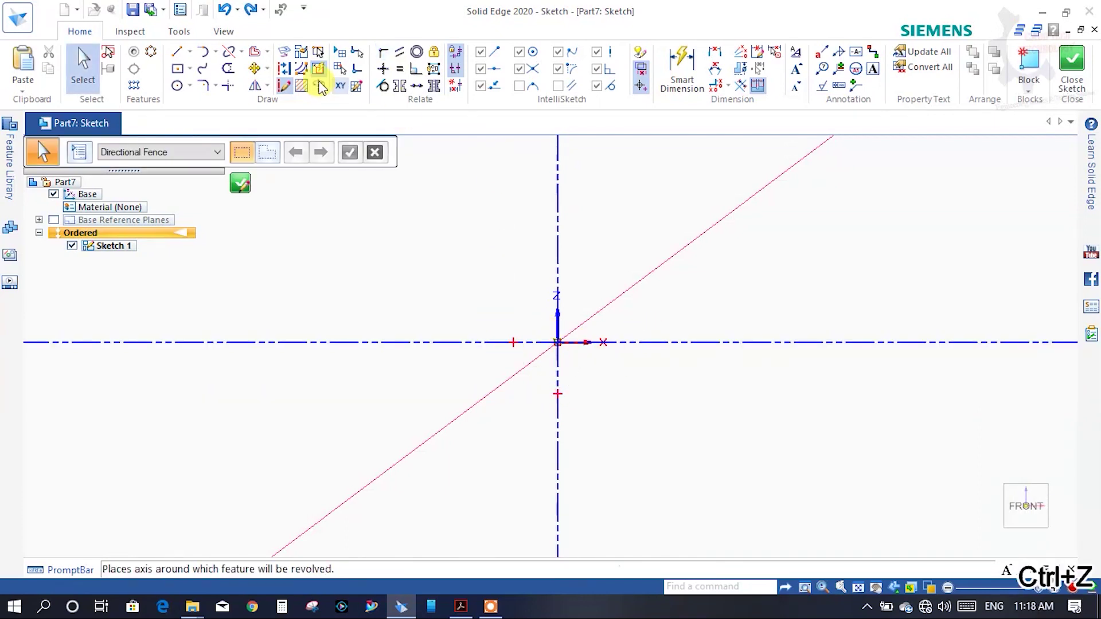
click(383, 52)
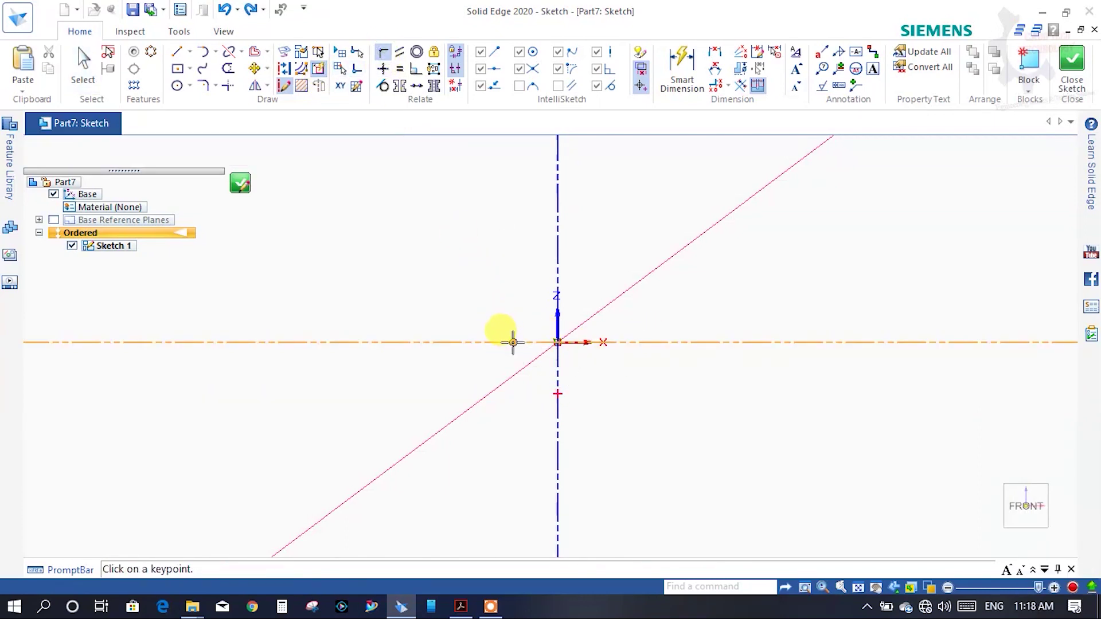
click(512, 342)
click(546, 263)
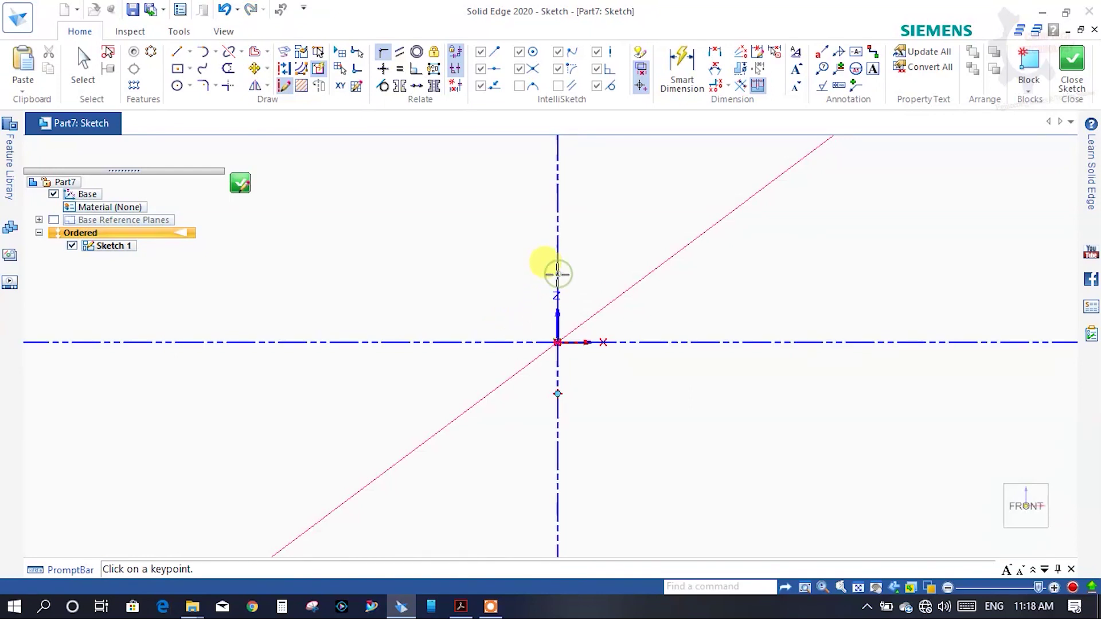
click(557, 393)
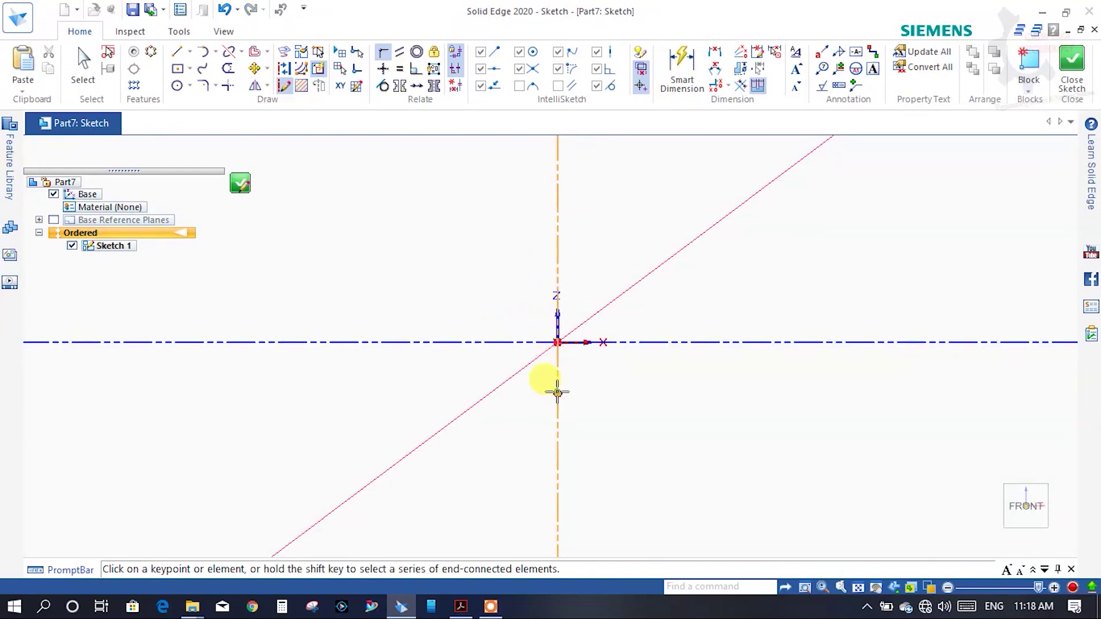
click(599, 342)
Step: Leave the Connect tool and bring the Full Sketcher.pdf reference drawing back into view
key(Escape)
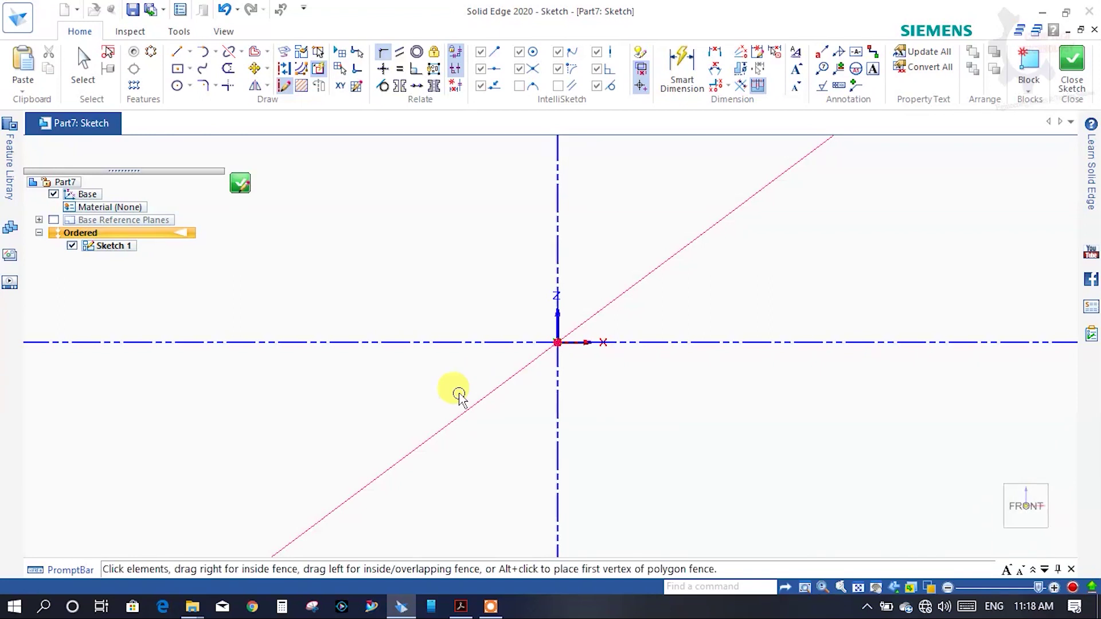
scroll(458, 394, down, 5)
scroll(438, 386, down, 1)
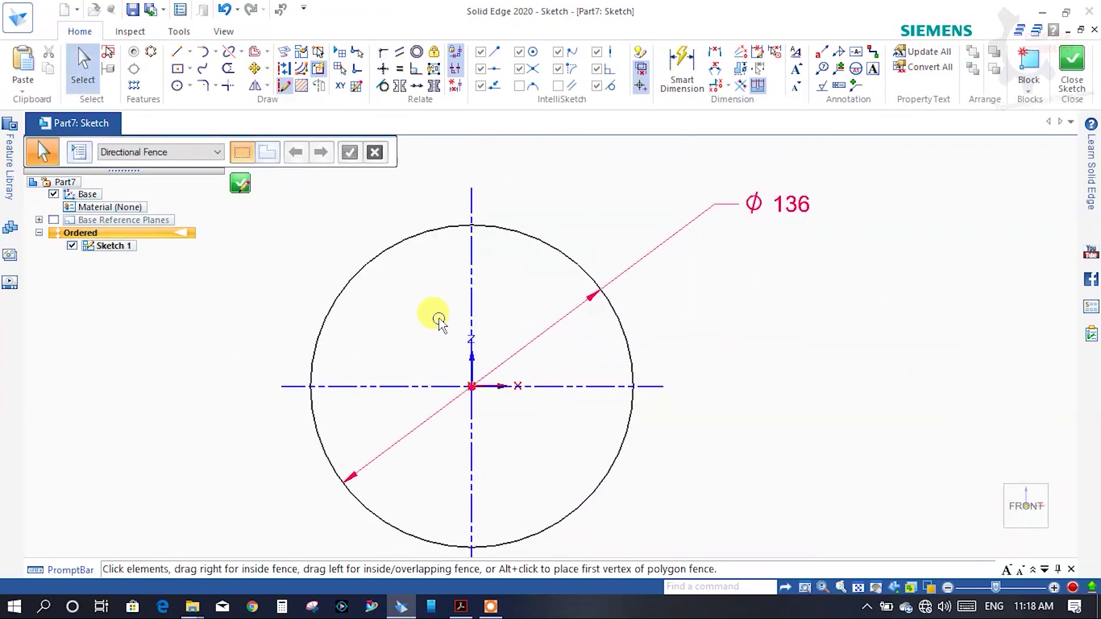
scroll(438, 321, up, 1)
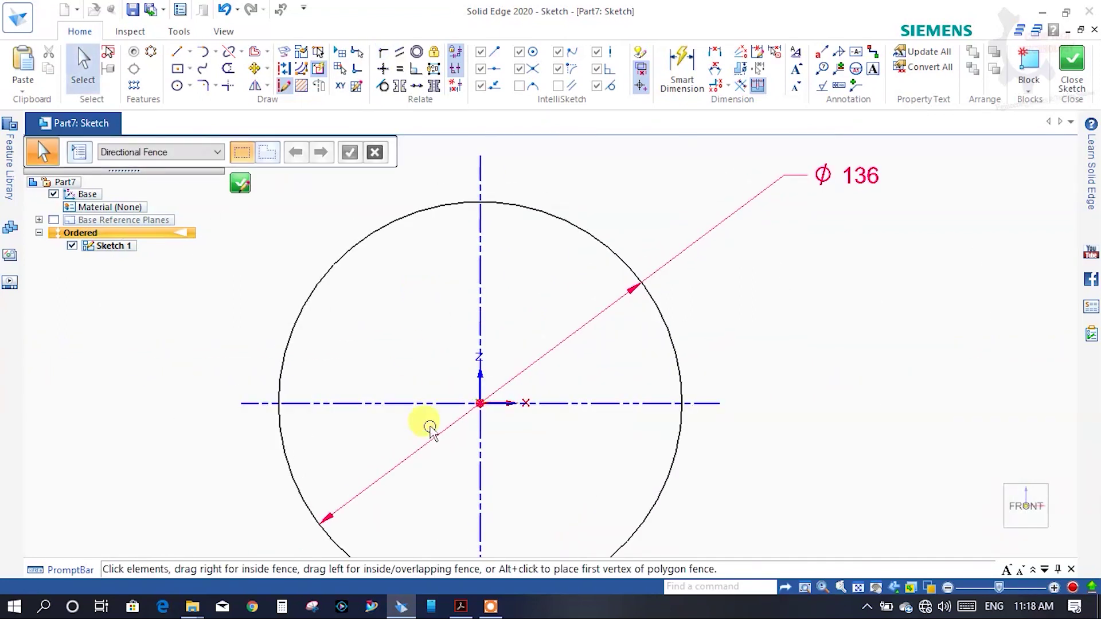
click(462, 606)
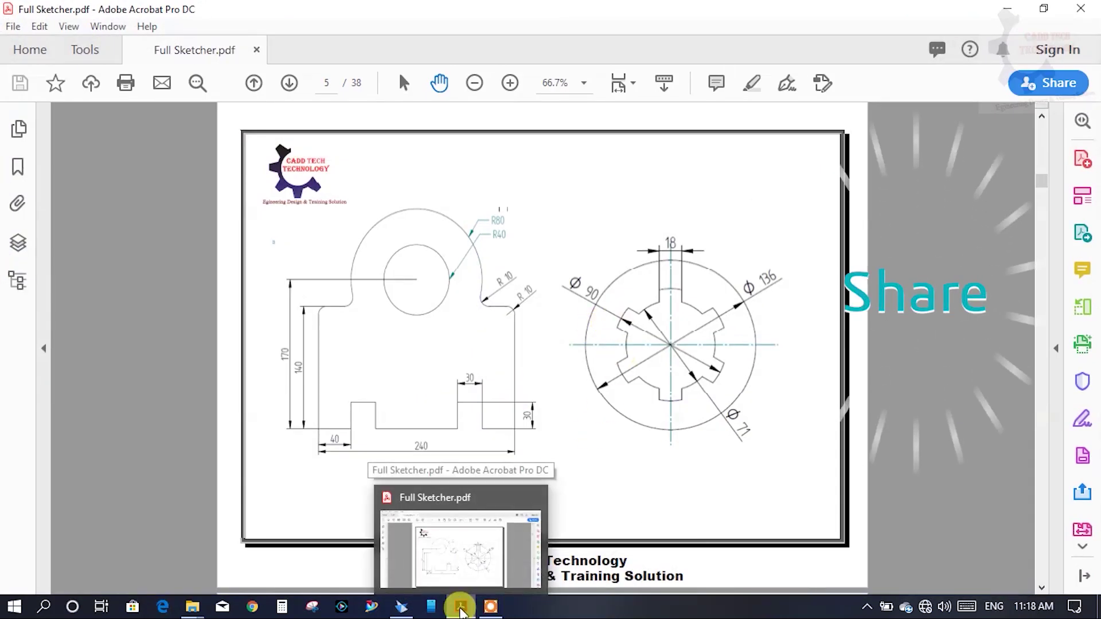
Step: Draw two new circles centred on the origin inside the Ø136 circle
click(461, 608)
click(177, 85)
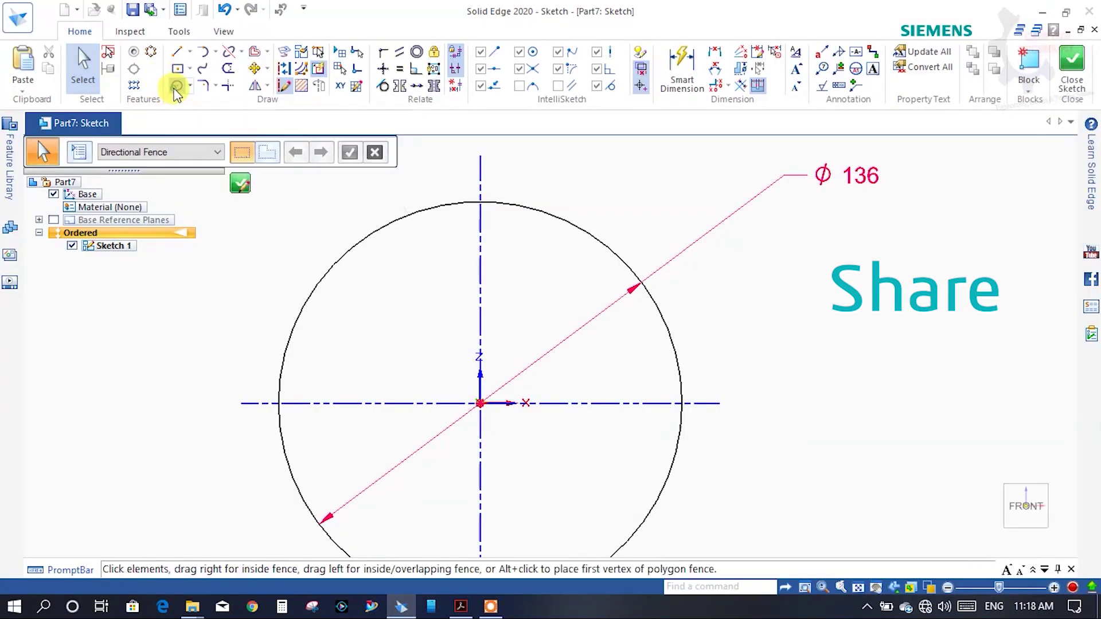
click(479, 403)
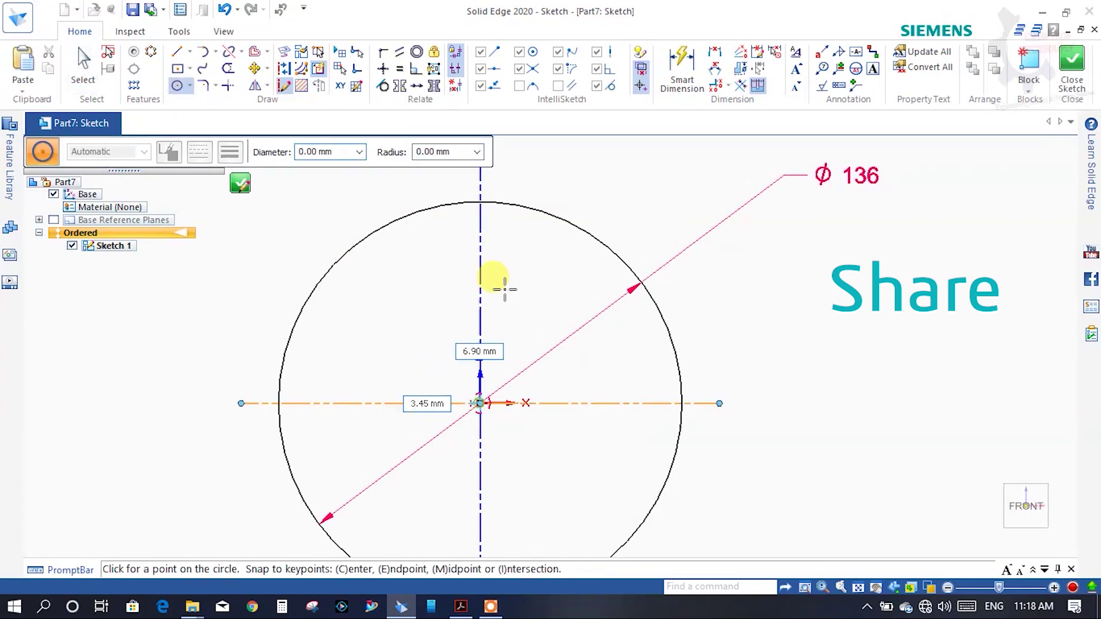
click(453, 204)
click(283, 86)
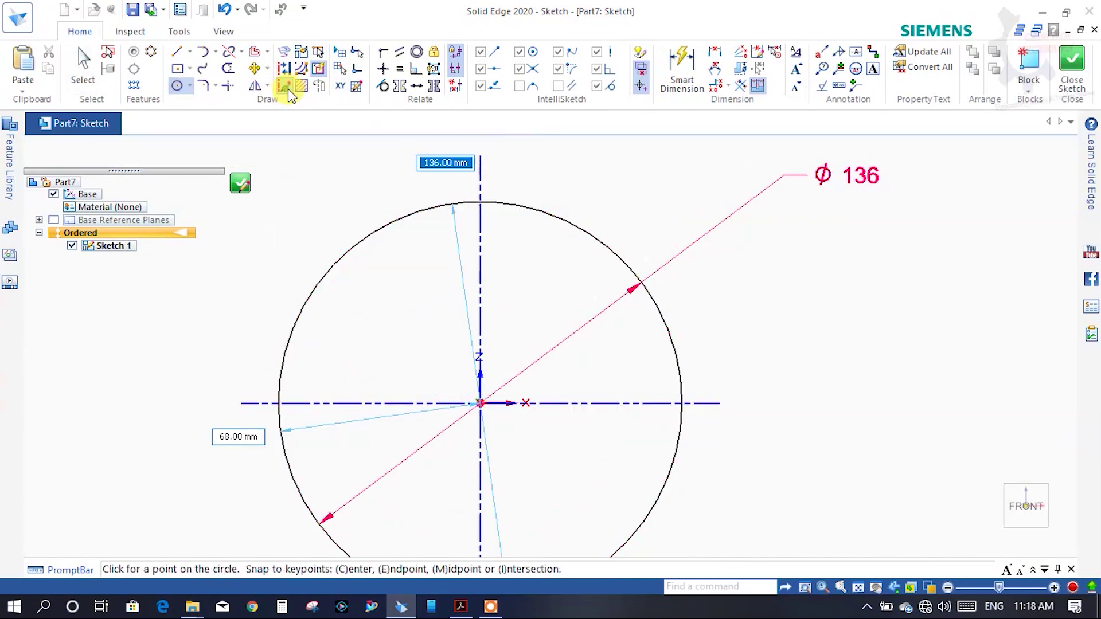
click(502, 277)
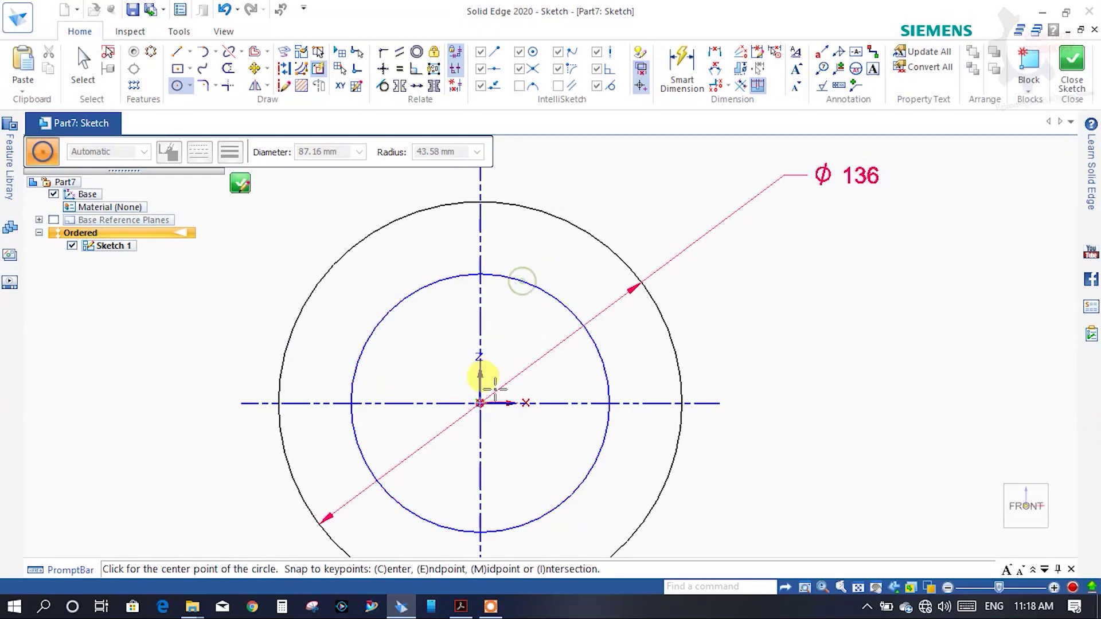
click(480, 401)
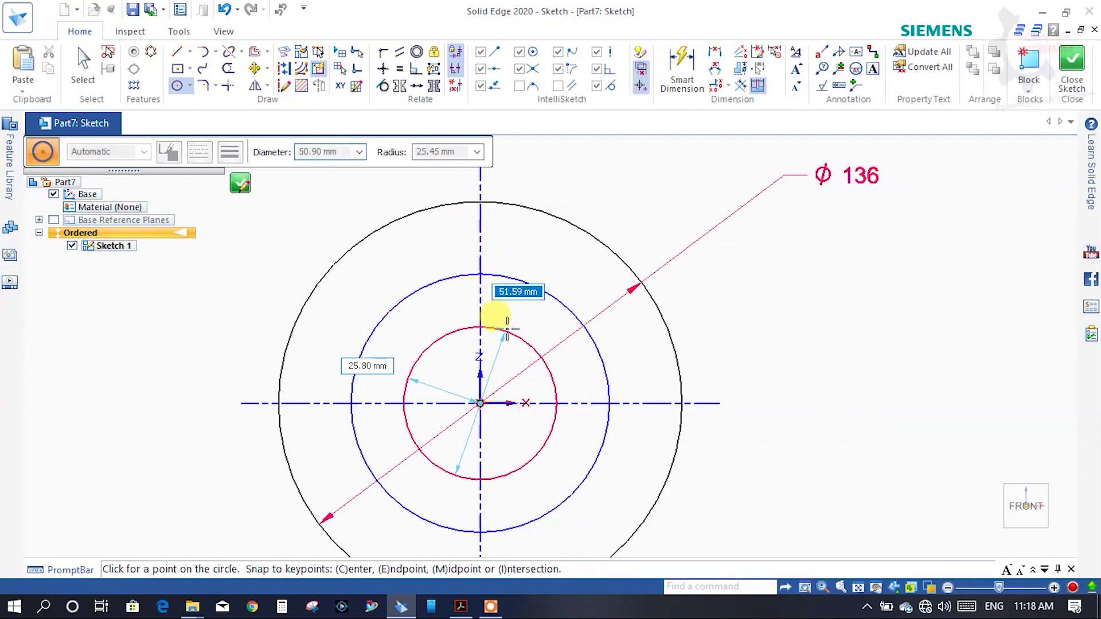
click(536, 347)
Step: Dimension the larger new circle Ø90 and the smaller one Ø71
click(684, 63)
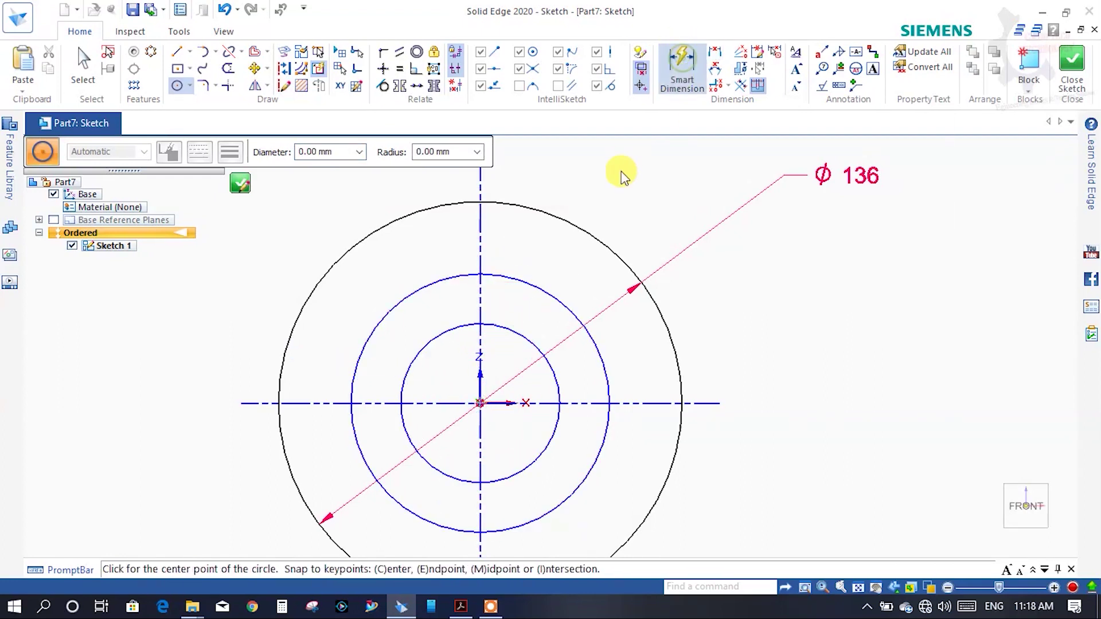
click(561, 297)
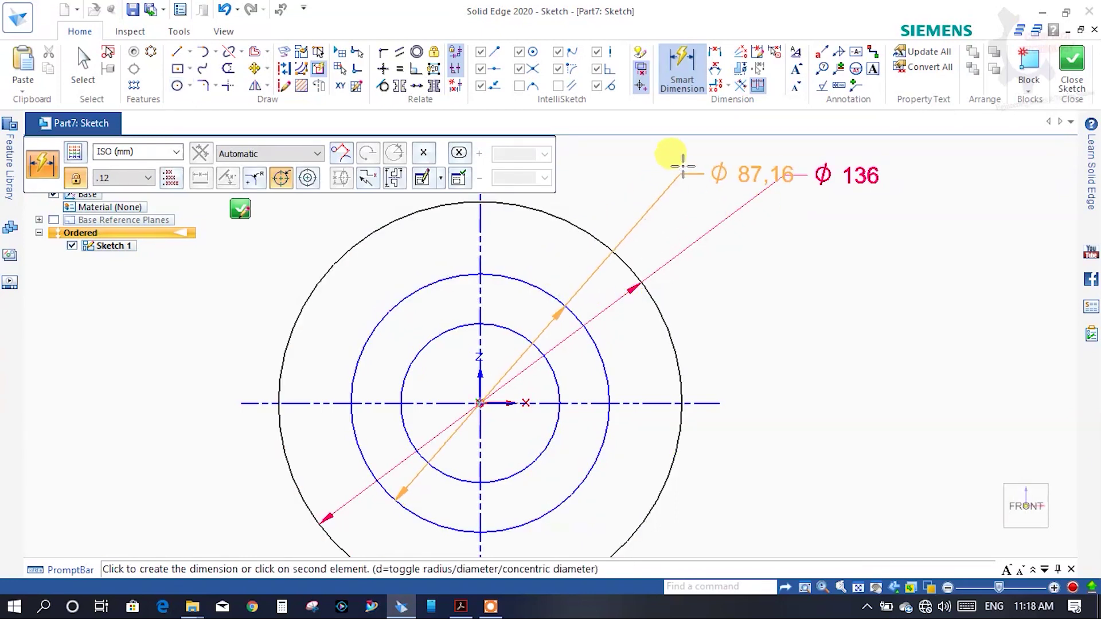
click(680, 150)
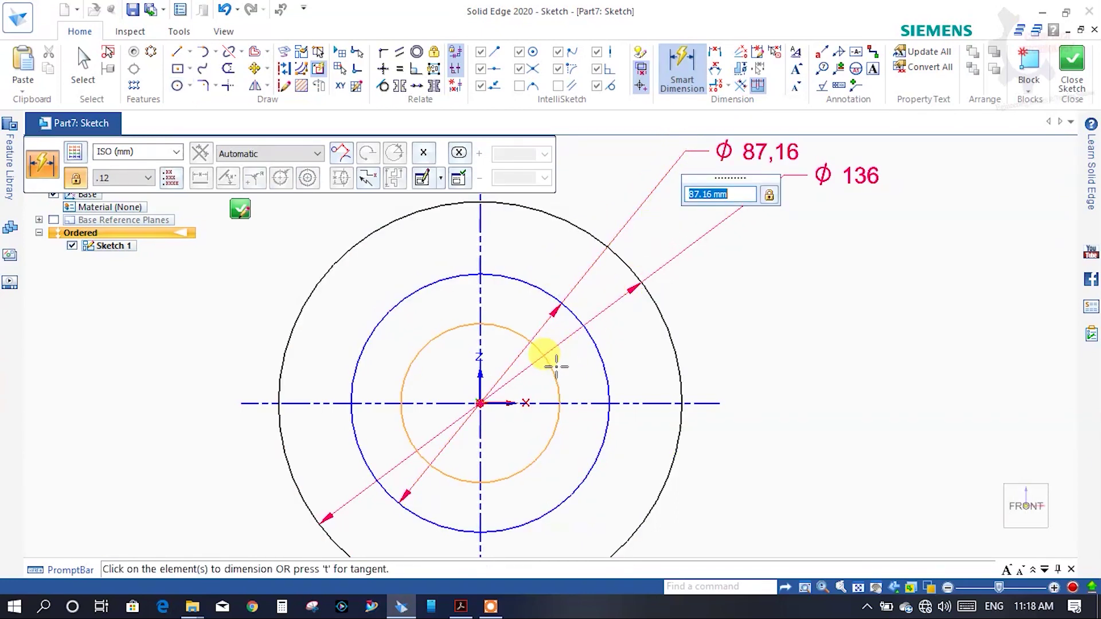
key(Return)
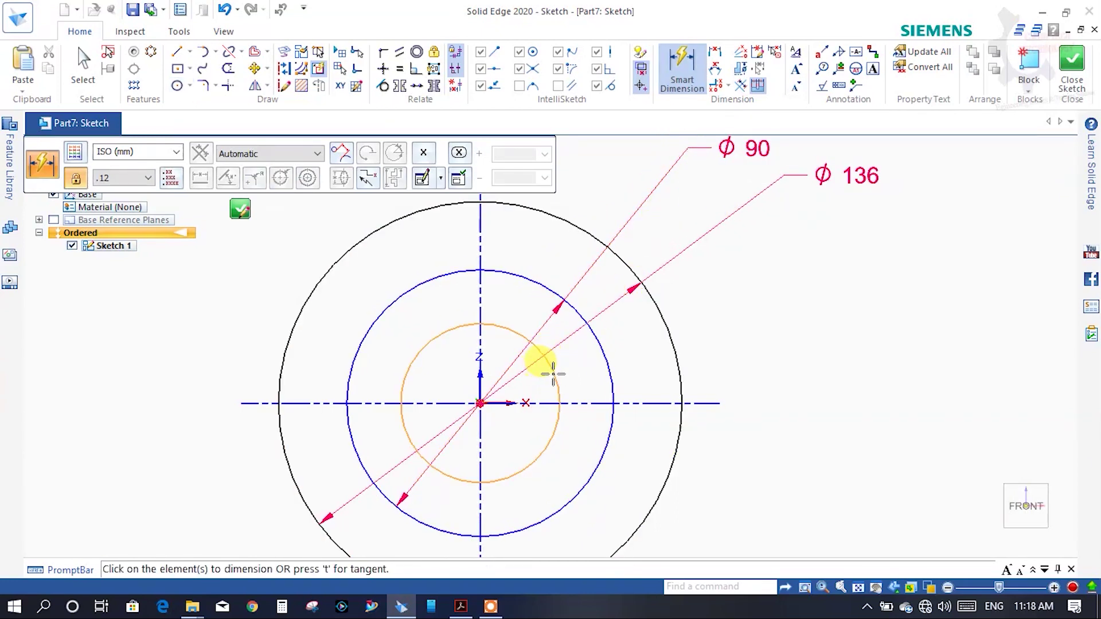
click(540, 366)
click(749, 274)
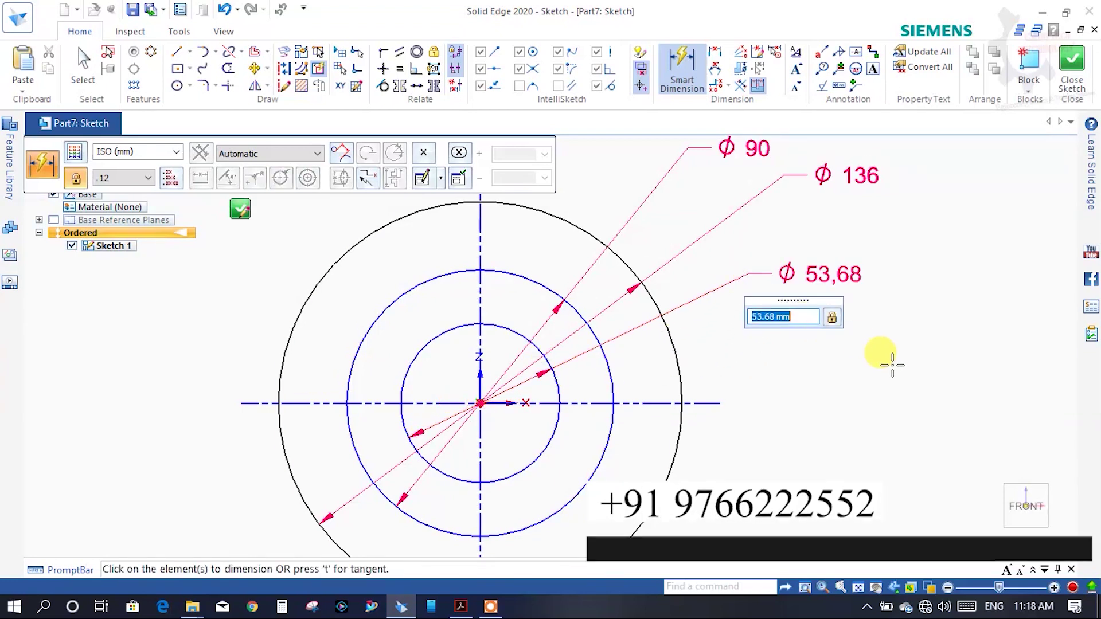
text(71)
key(Return)
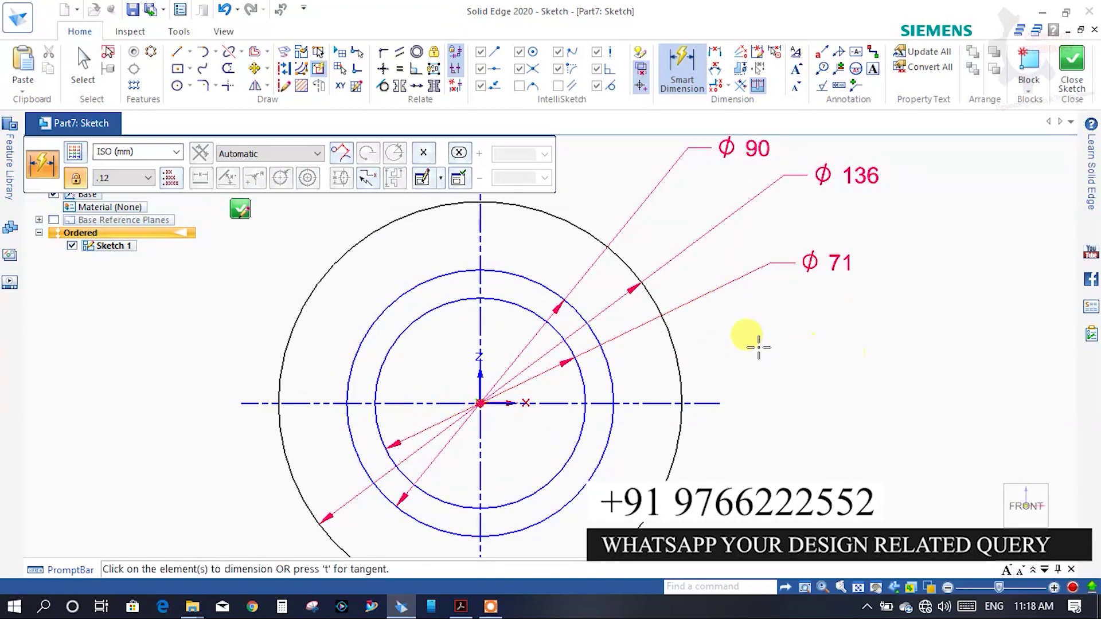
key(Escape)
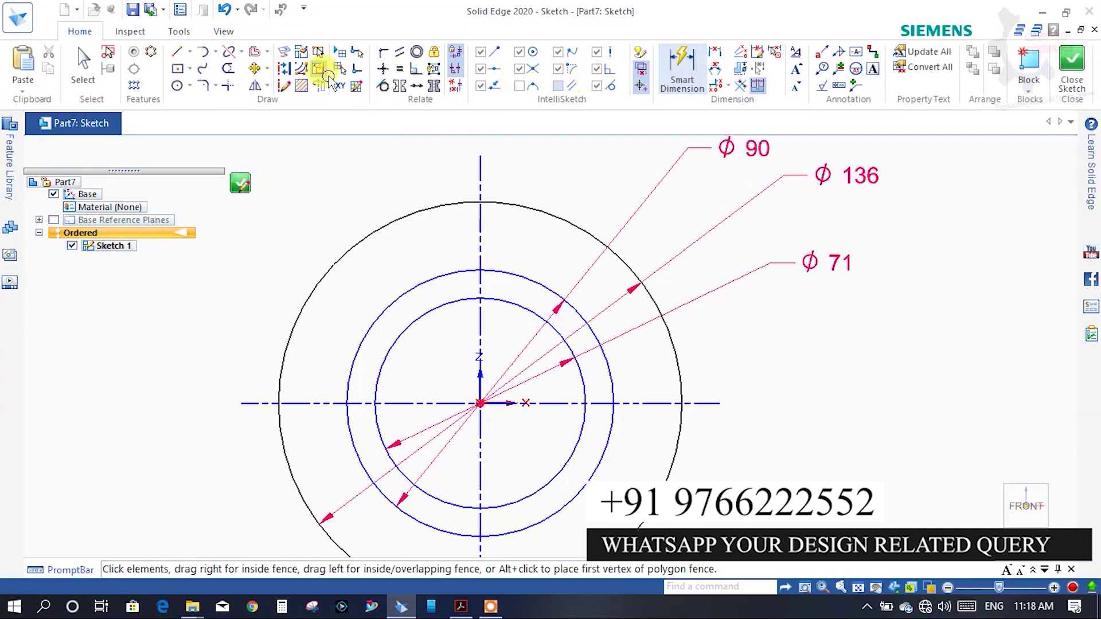
Step: Try connecting the inner circles to the origin, dismiss the conflict, and drag them aside
click(383, 53)
scroll(418, 364, up, 2)
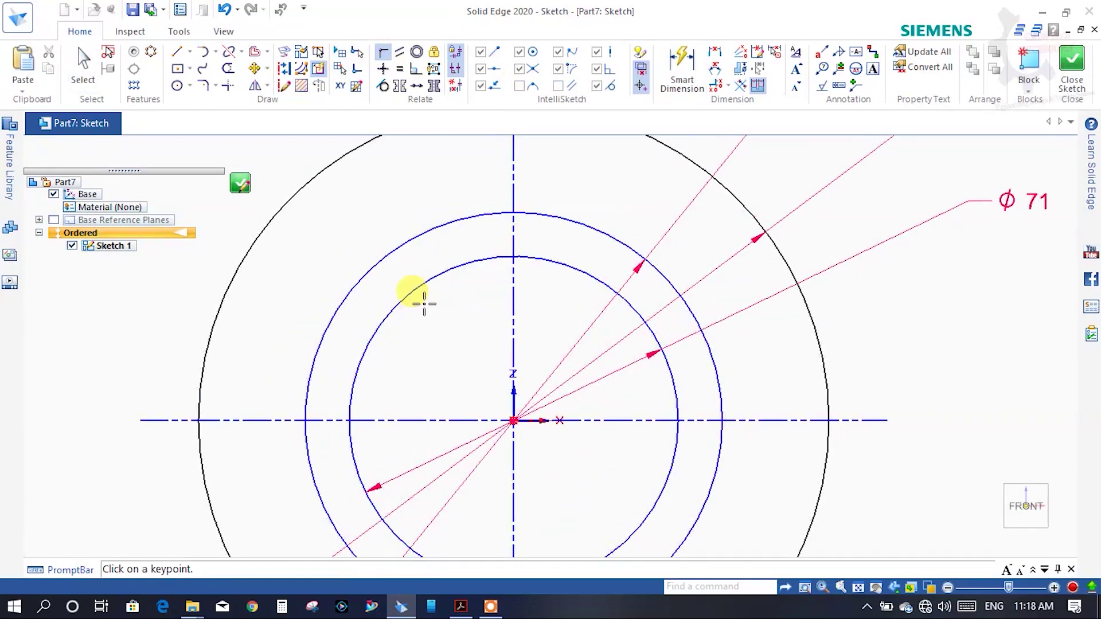
click(513, 420)
click(561, 420)
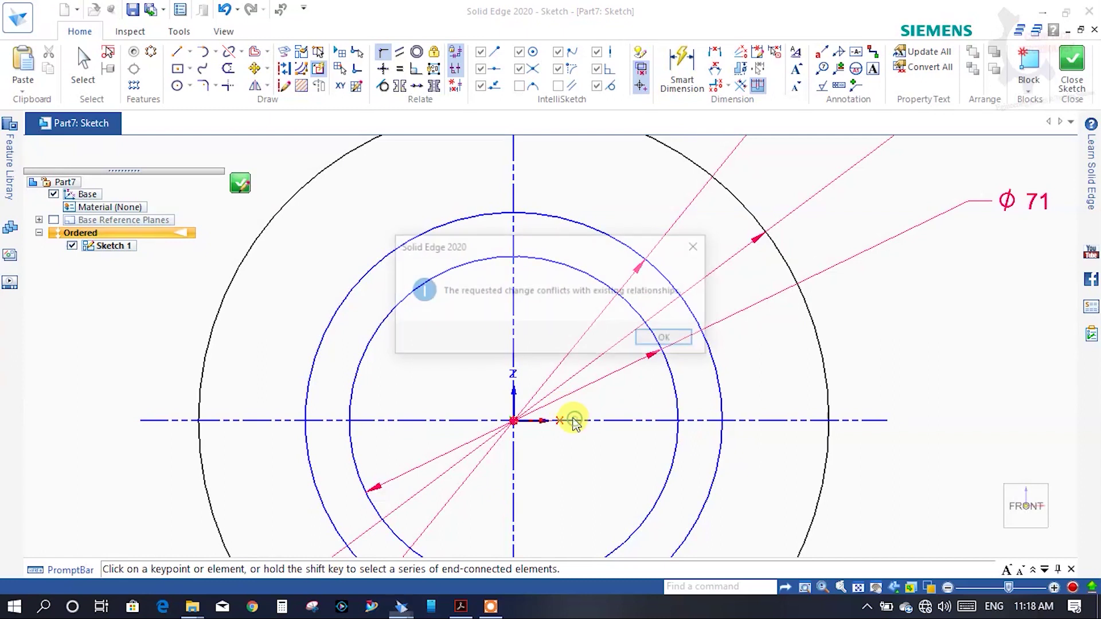
click(652, 339)
key(Escape)
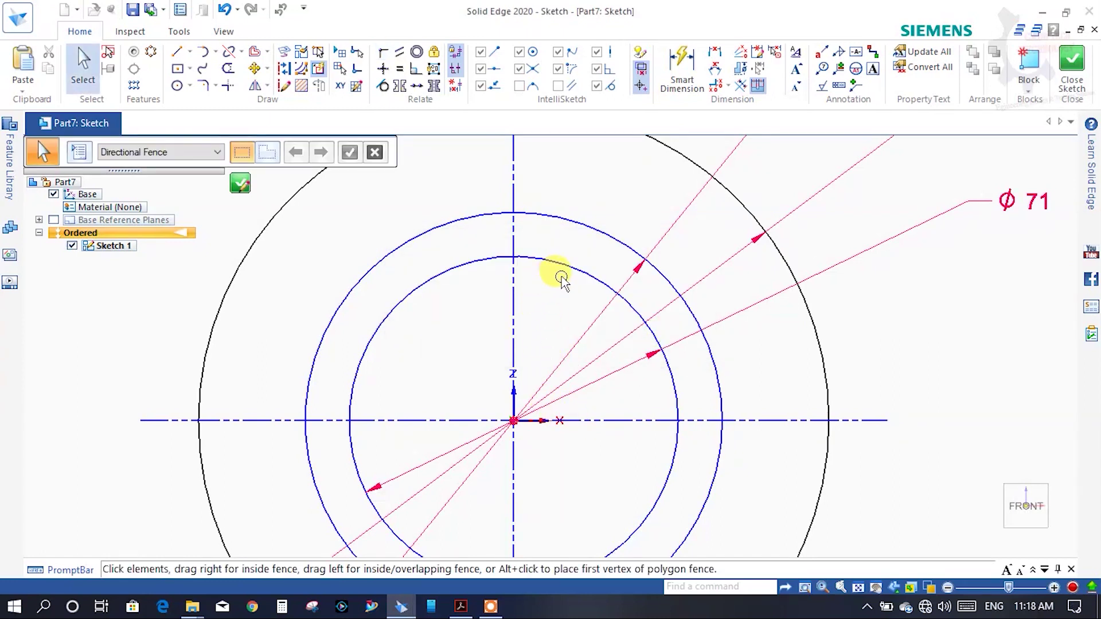
scroll(551, 321, down, 2)
drag(631, 361, 866, 363)
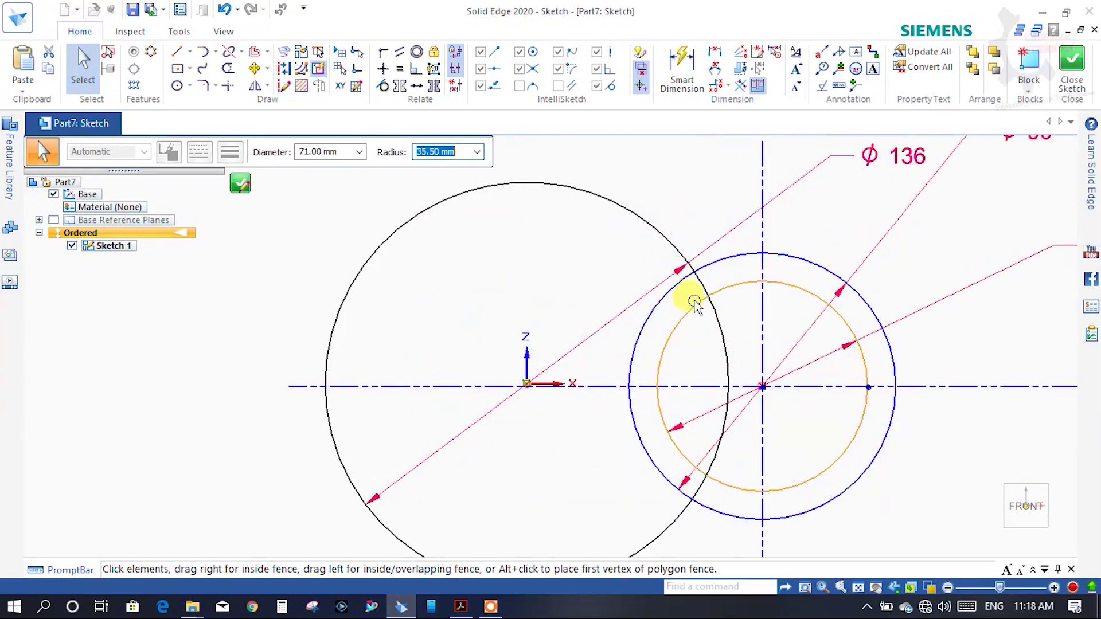
click(546, 269)
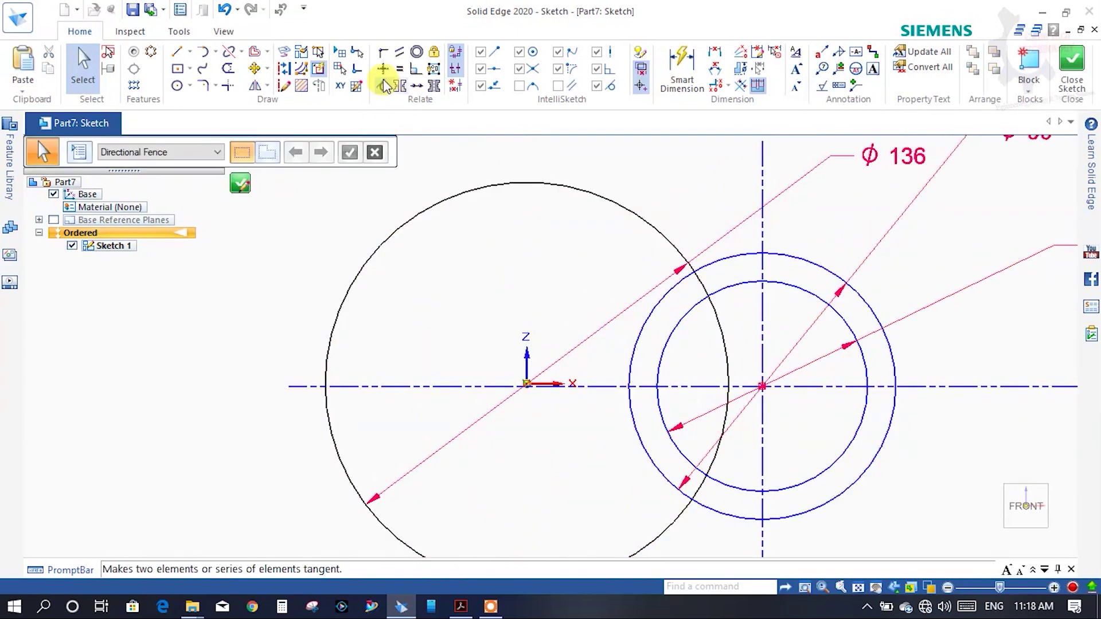
Step: Connect the Ø90 and Ø71 circles' centre to the origin, then bring back the reference PDF
click(384, 57)
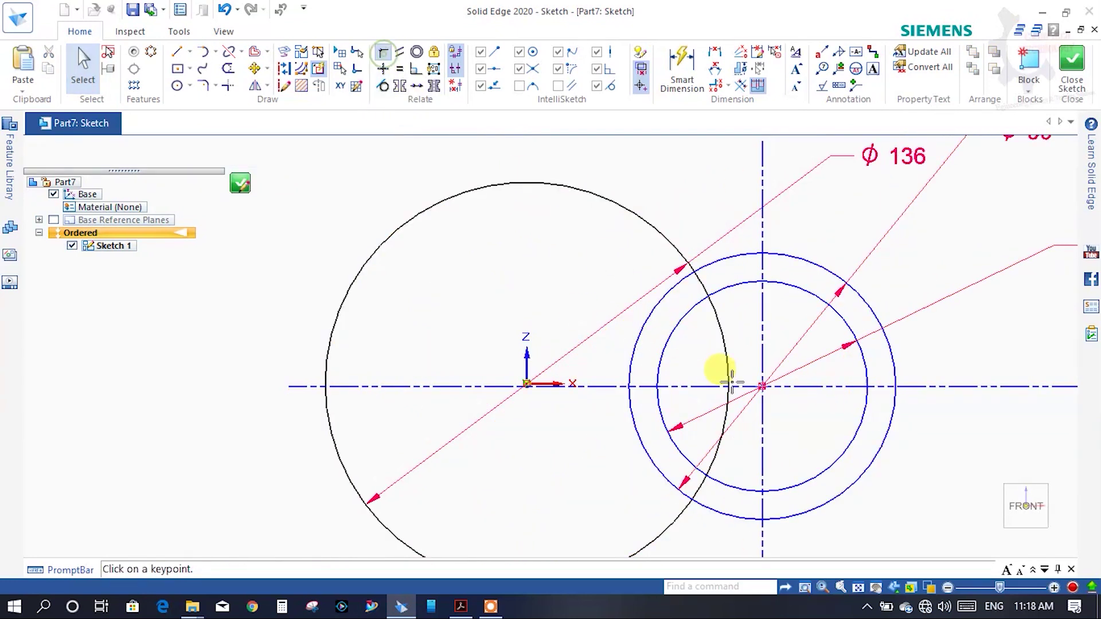
click(762, 386)
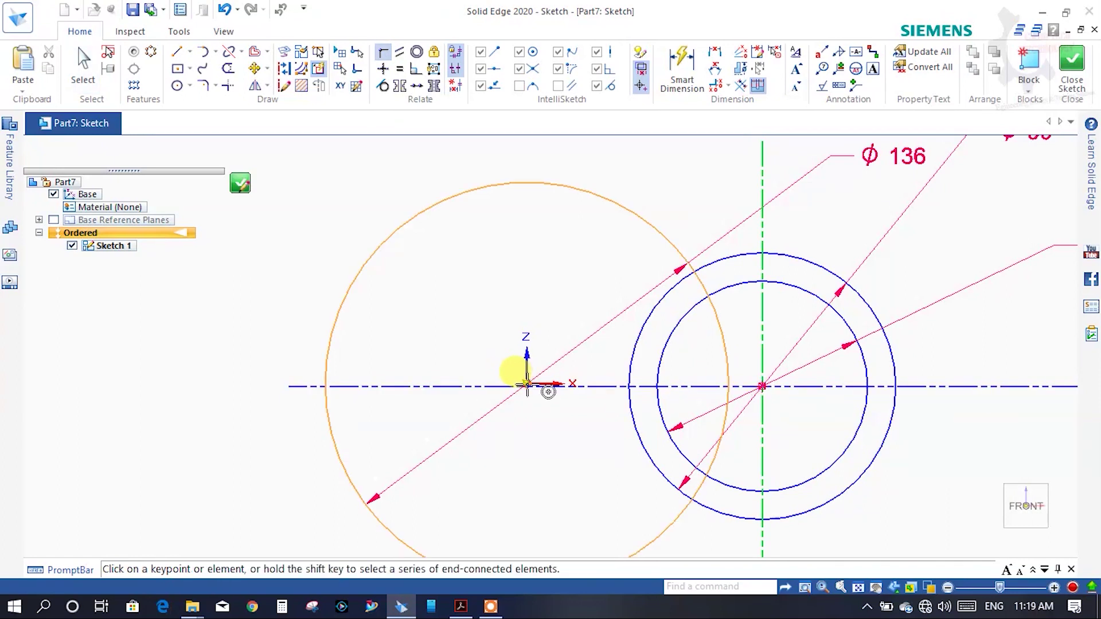
click(527, 384)
key(Escape)
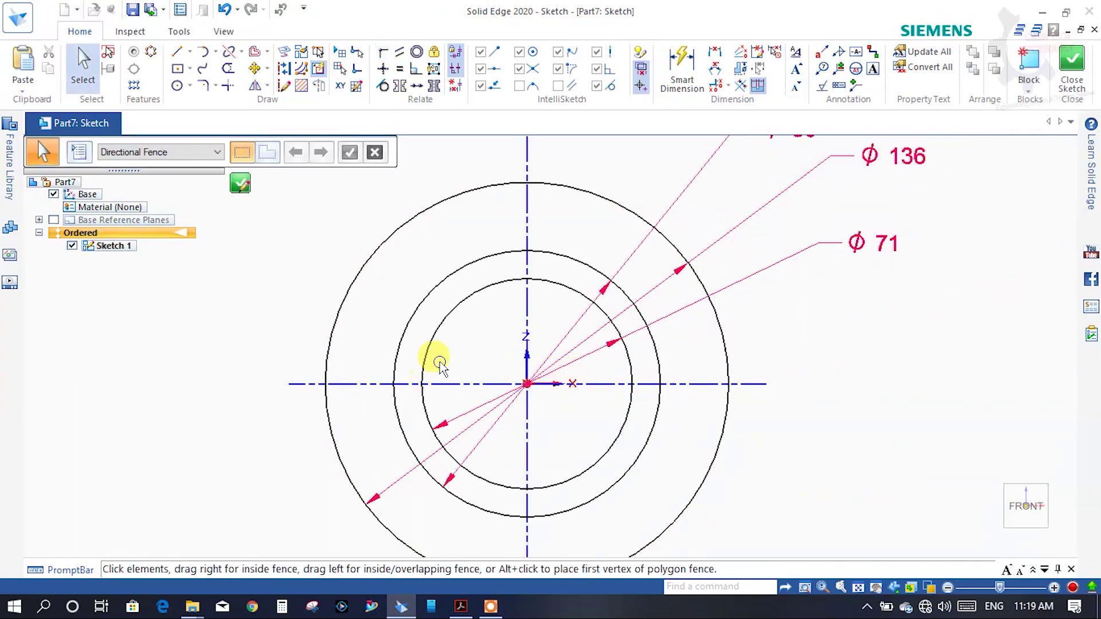
scroll(411, 300, down, 2)
scroll(418, 319, up, 1)
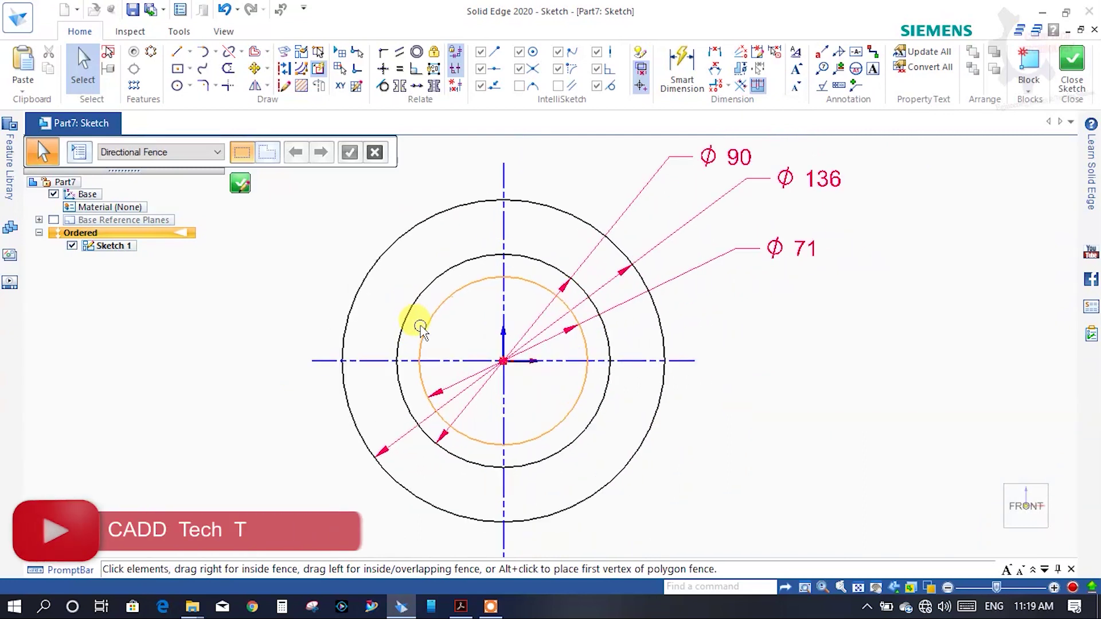
click(461, 606)
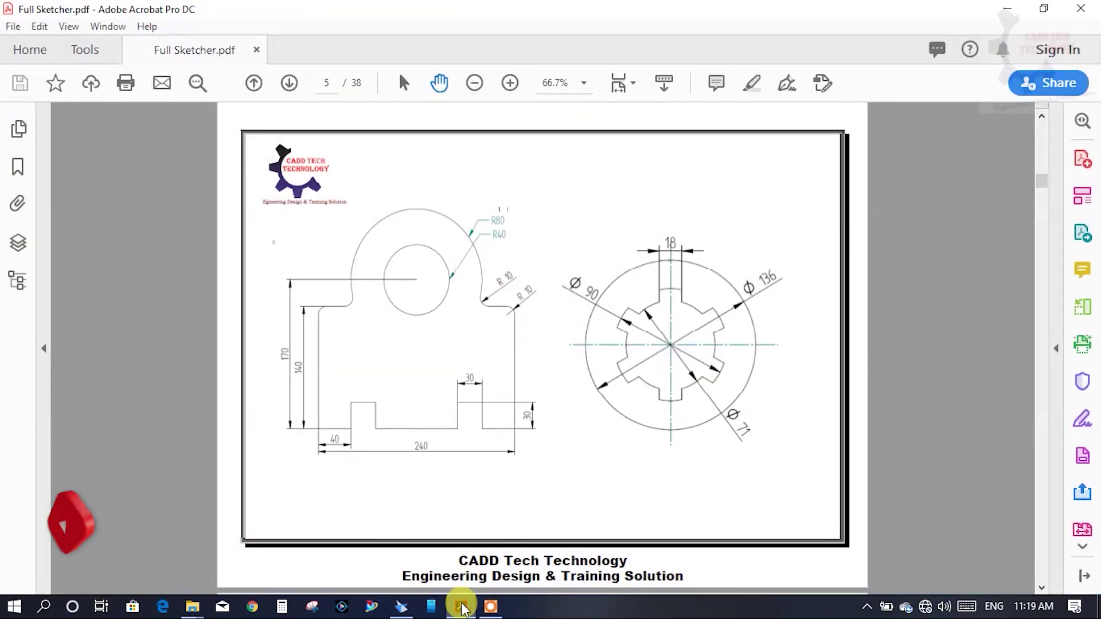
Step: Draw two vertical lines from the Ø90 to the Ø71 circle, either side of the vertical axis
click(461, 606)
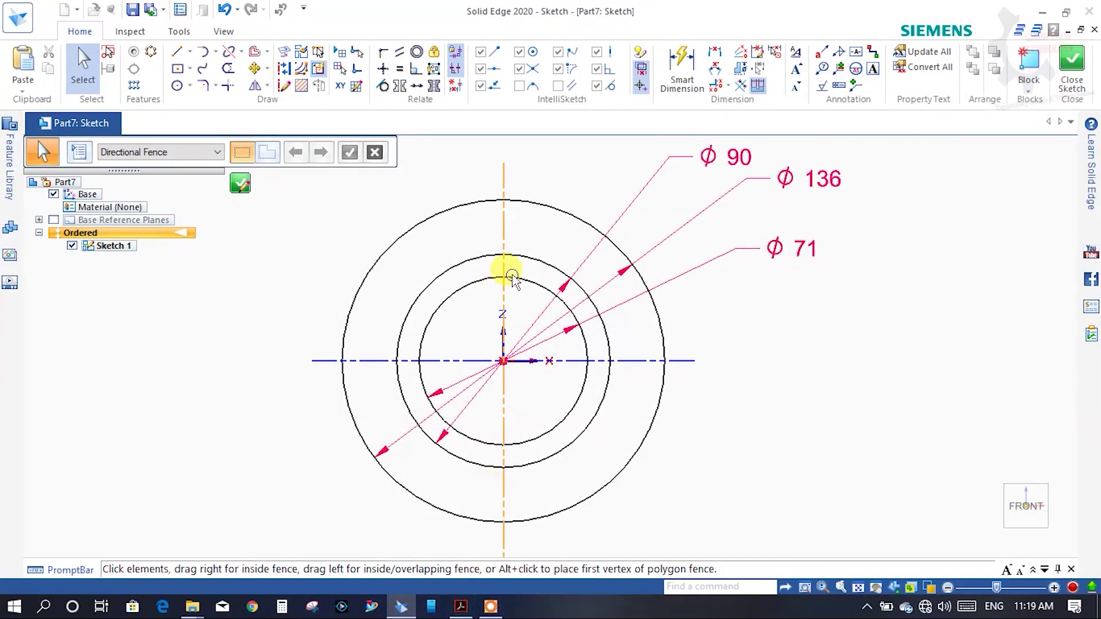
scroll(504, 273, up, 2)
click(177, 52)
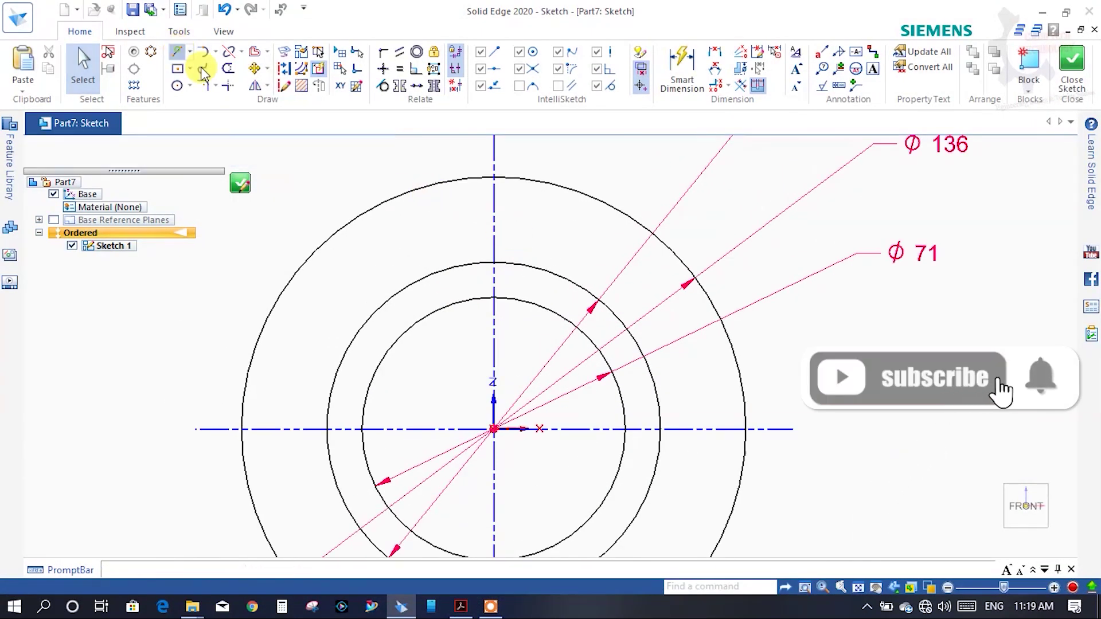
scroll(459, 291, up, 3)
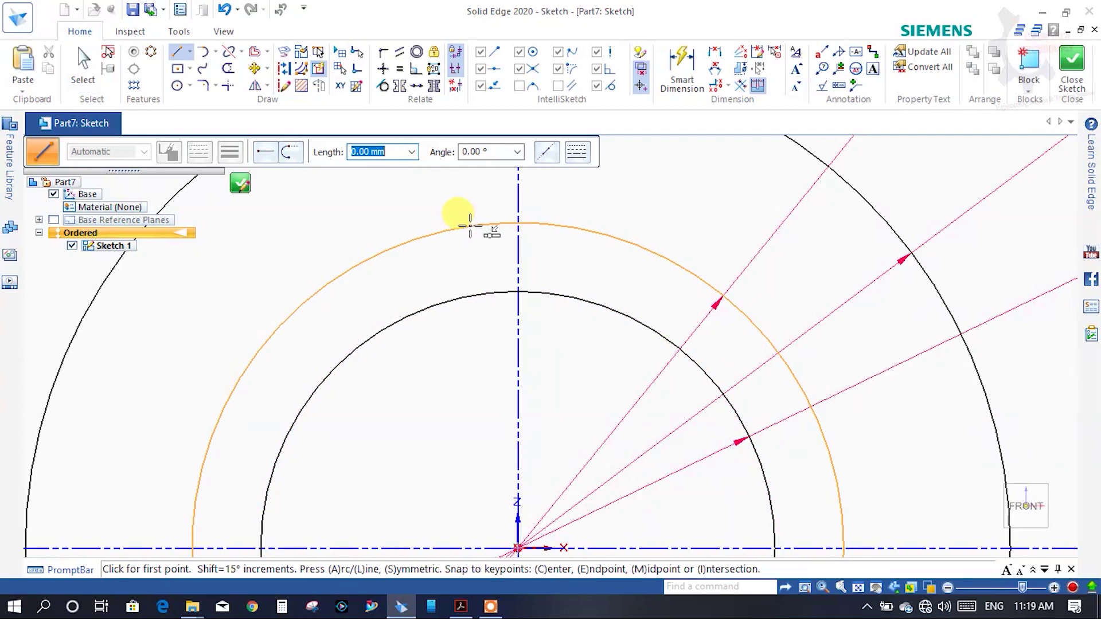
click(469, 225)
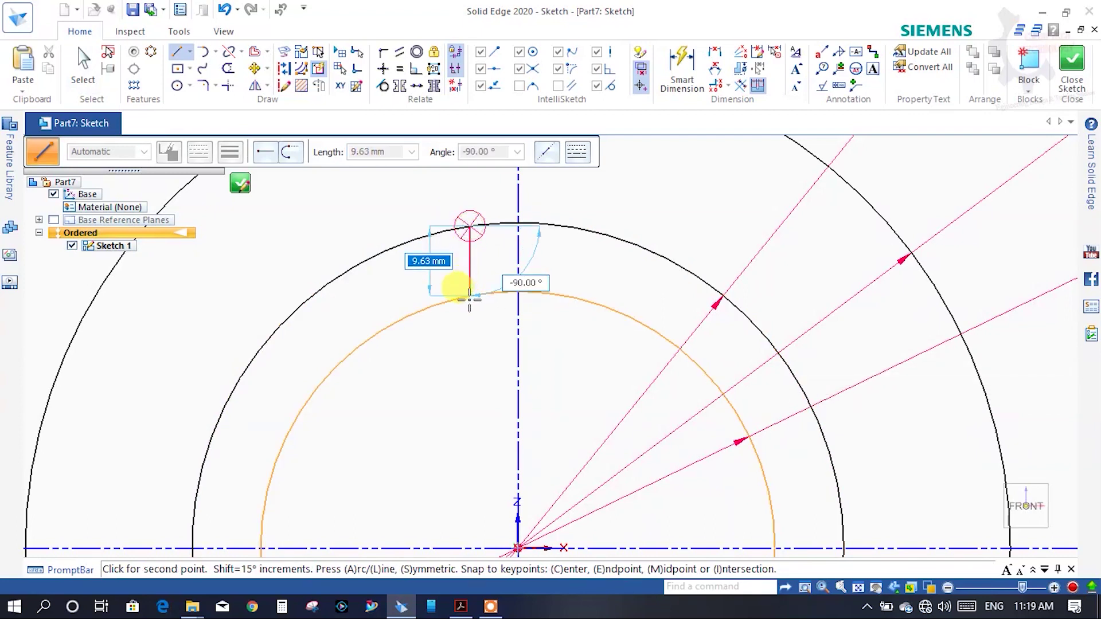
click(470, 296)
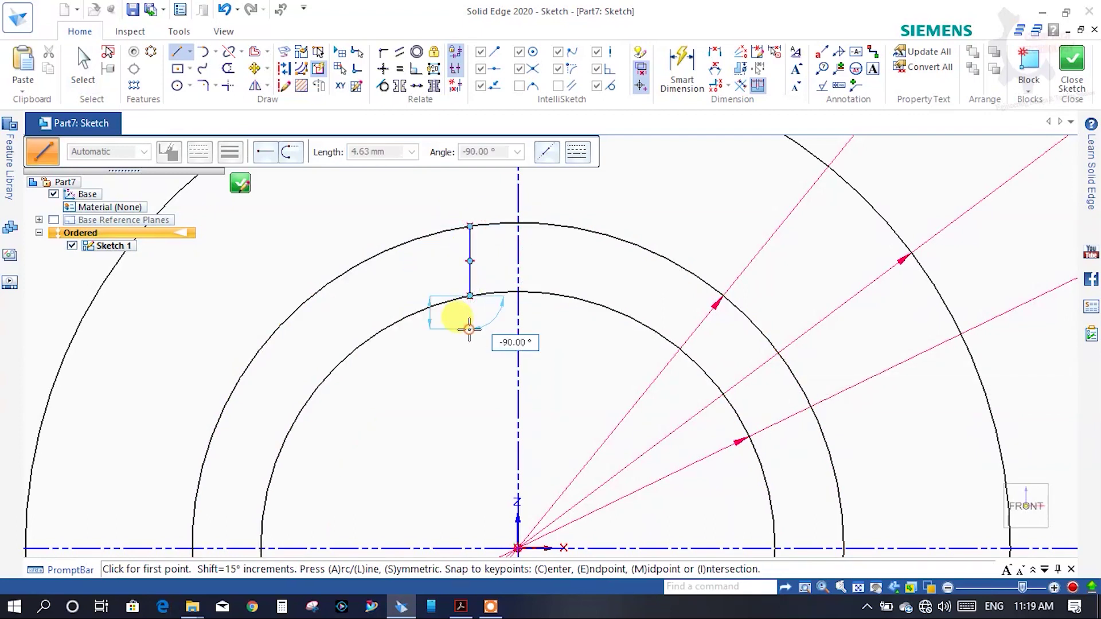
click(565, 226)
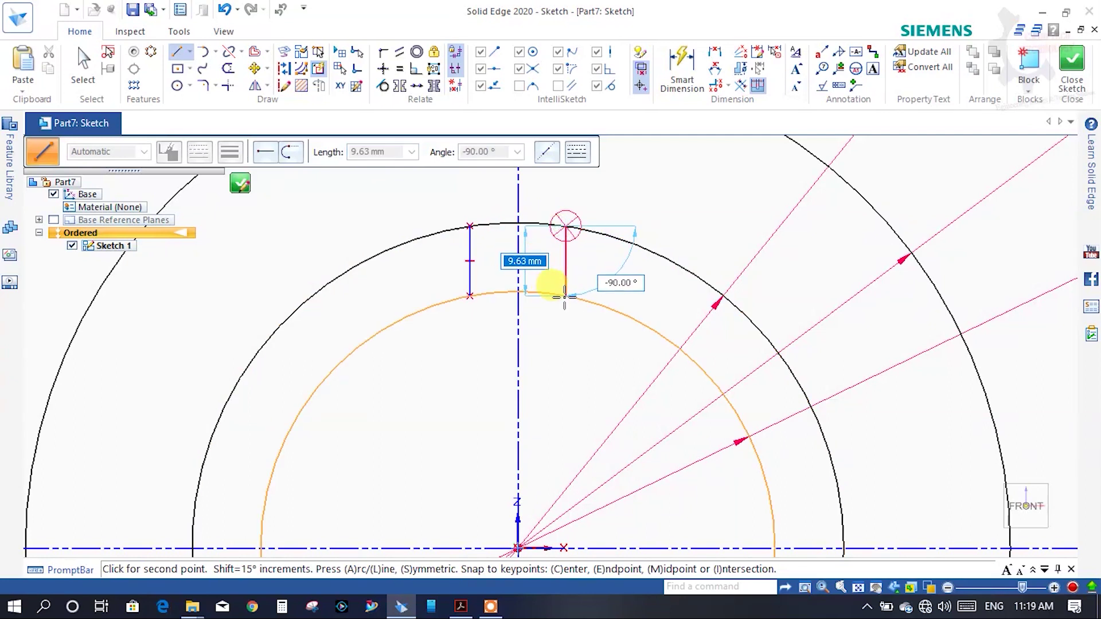
click(569, 333)
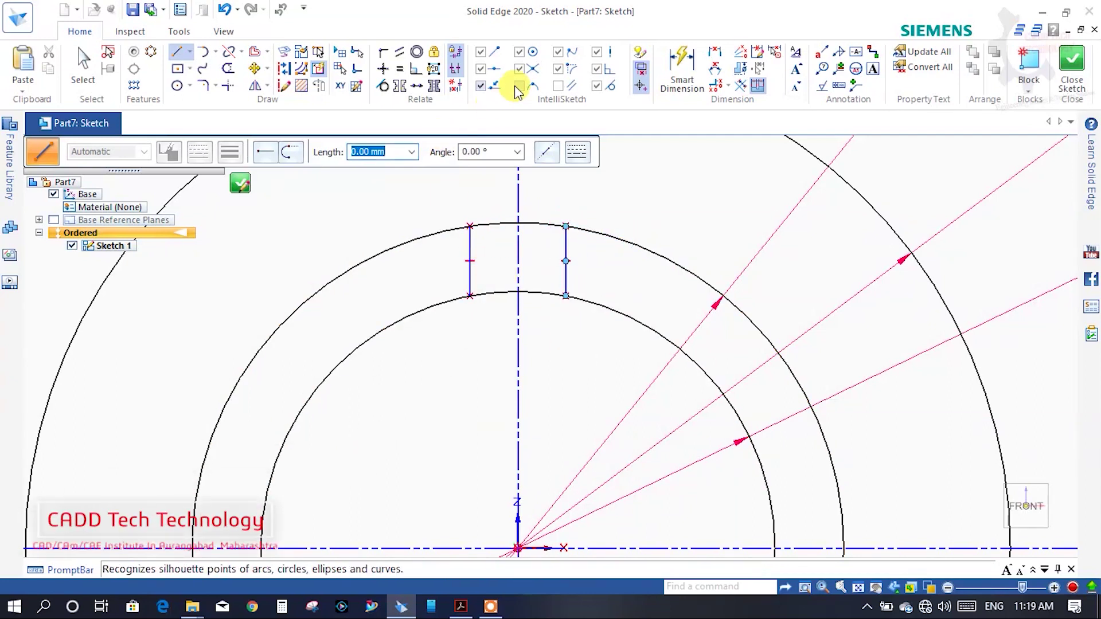
Step: Dimension the gap between the two slot lines as 18
click(676, 57)
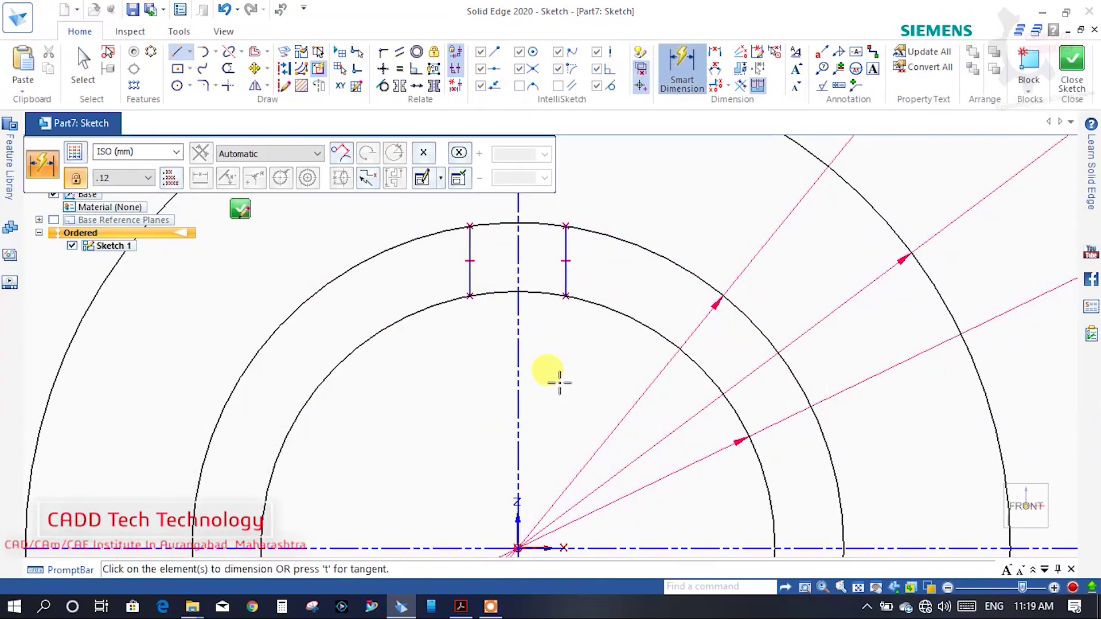
scroll(559, 376, down, 2)
scroll(560, 376, down, 3)
scroll(507, 346, up, 4)
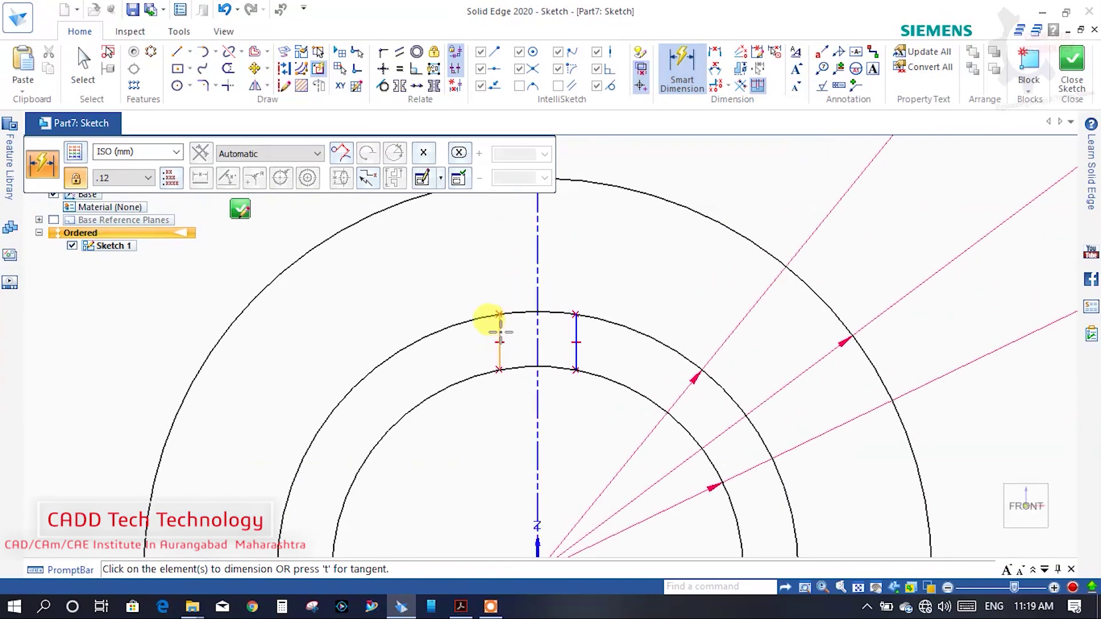
click(499, 331)
click(576, 324)
scroll(566, 249, down, 2)
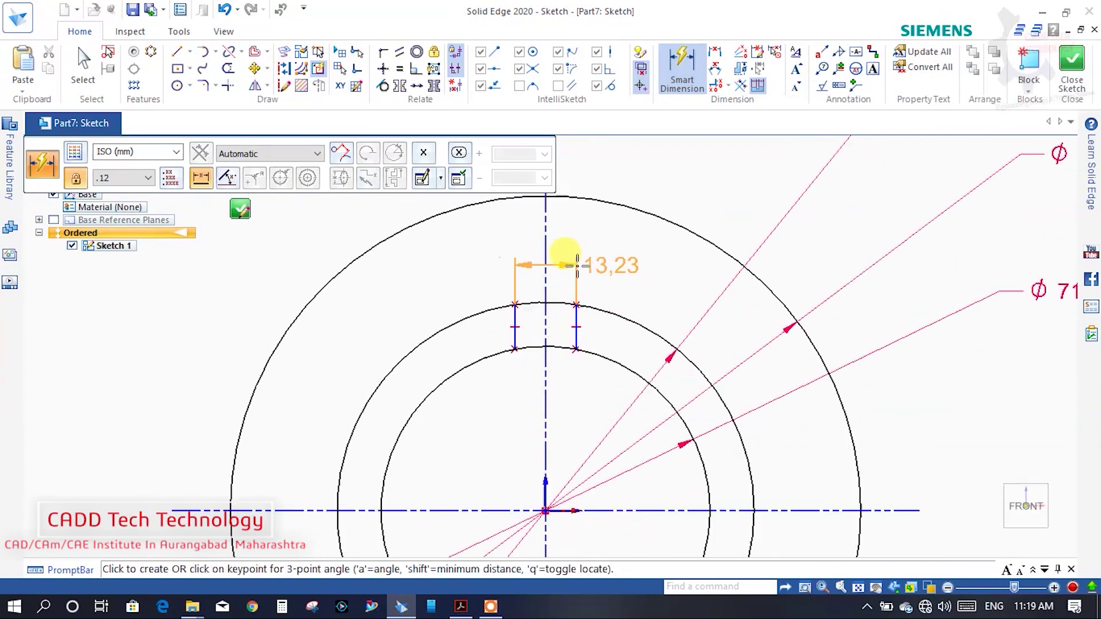
scroll(562, 230, down, 2)
click(559, 195)
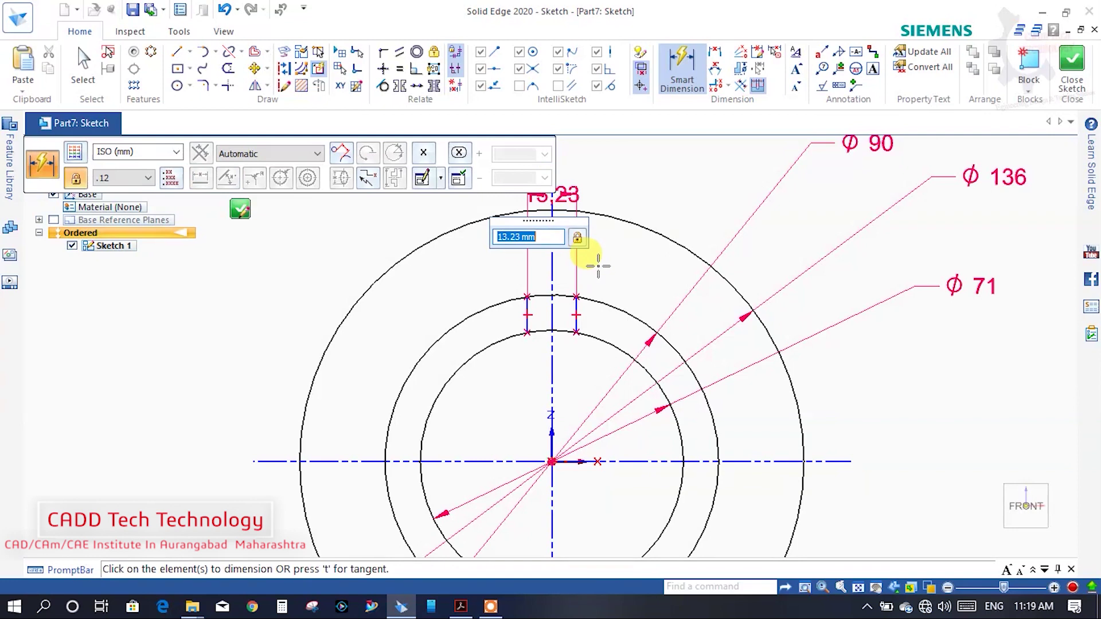
text(18)
key(Return)
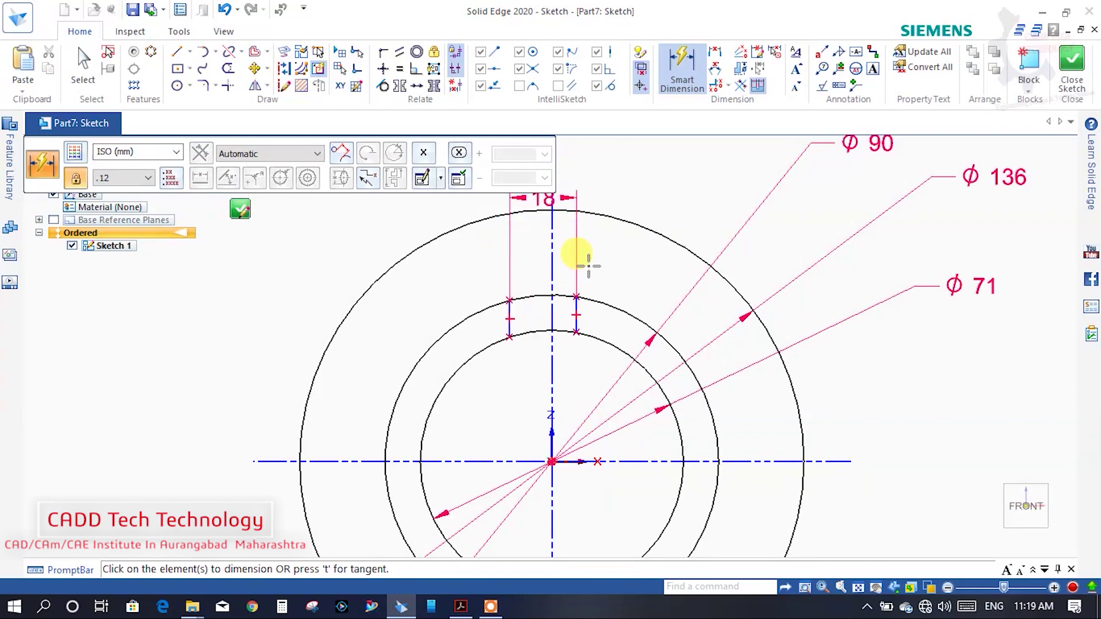
scroll(551, 285, up, 2)
key(Escape)
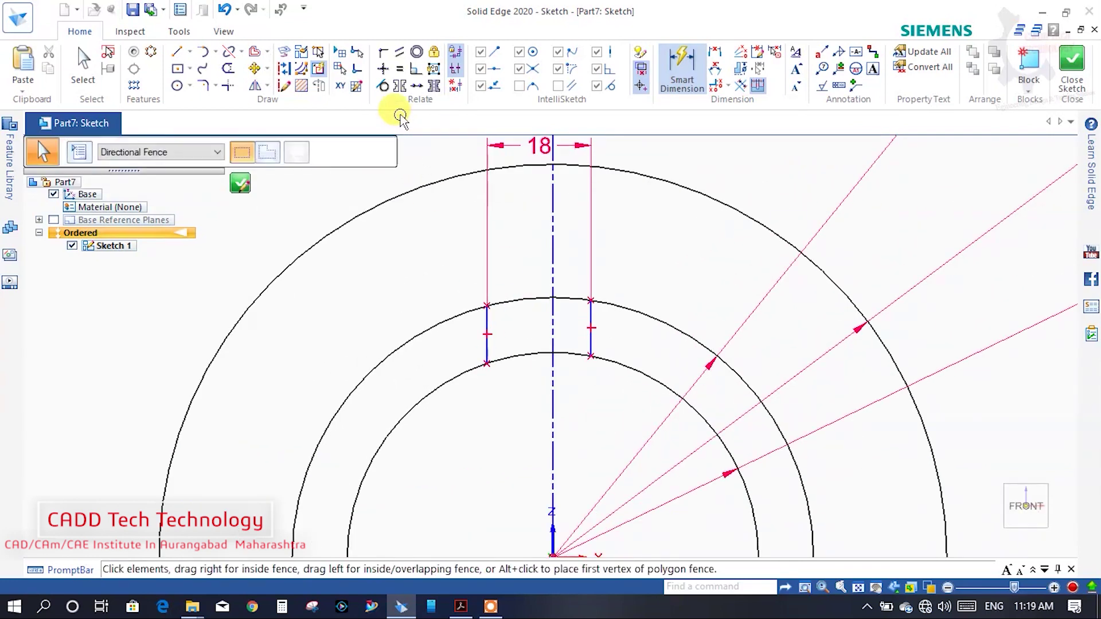
Step: Make both slot lines symmetric about the vertical centreline
click(434, 85)
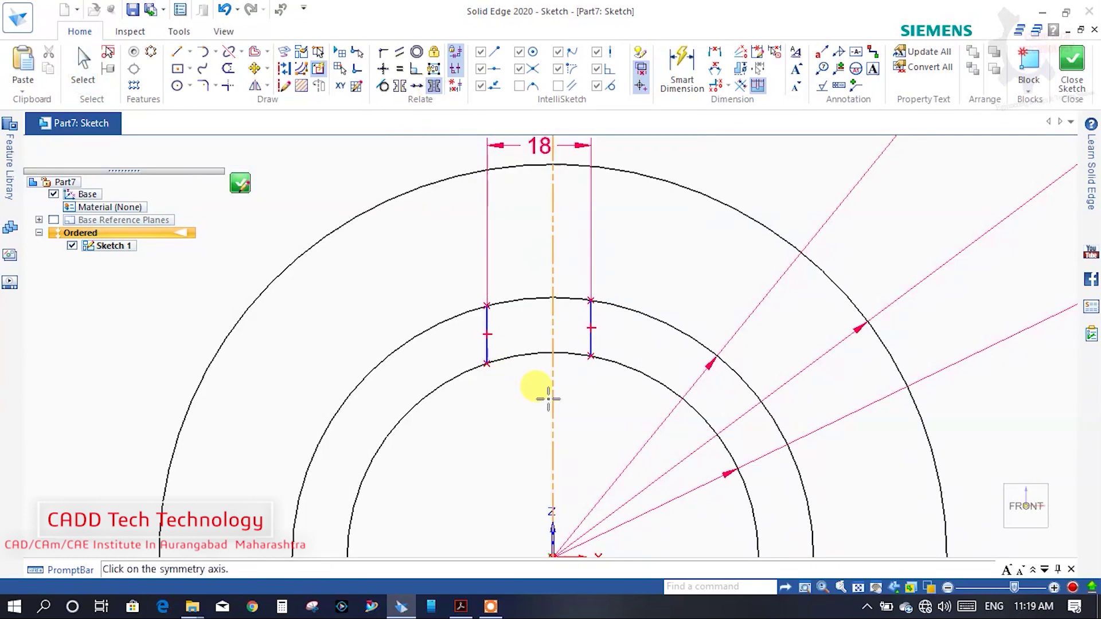
click(551, 398)
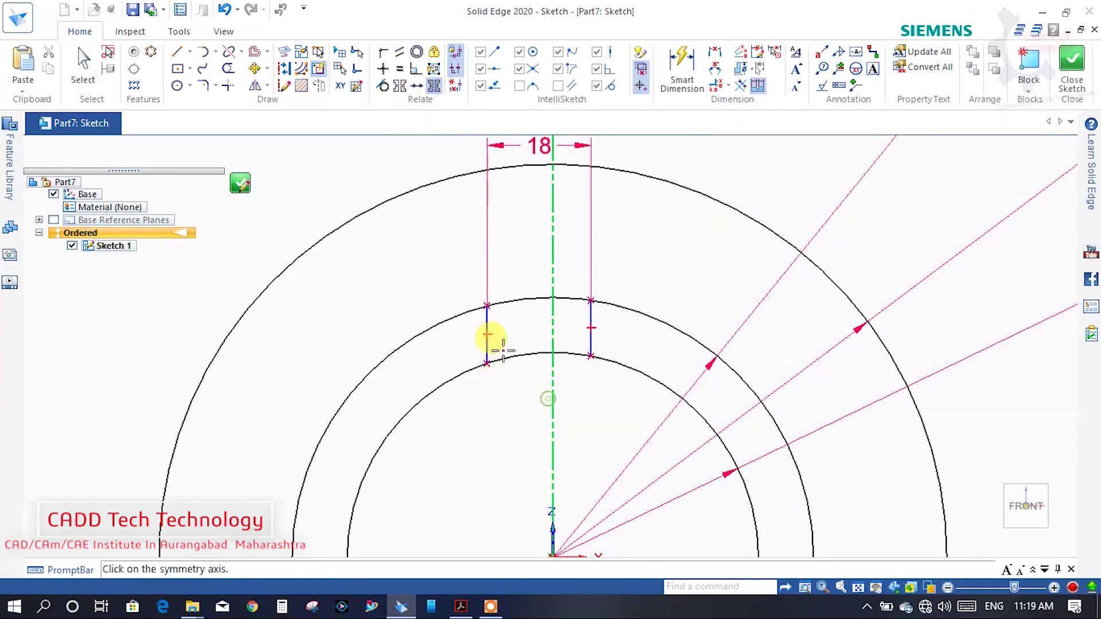
click(487, 320)
click(590, 321)
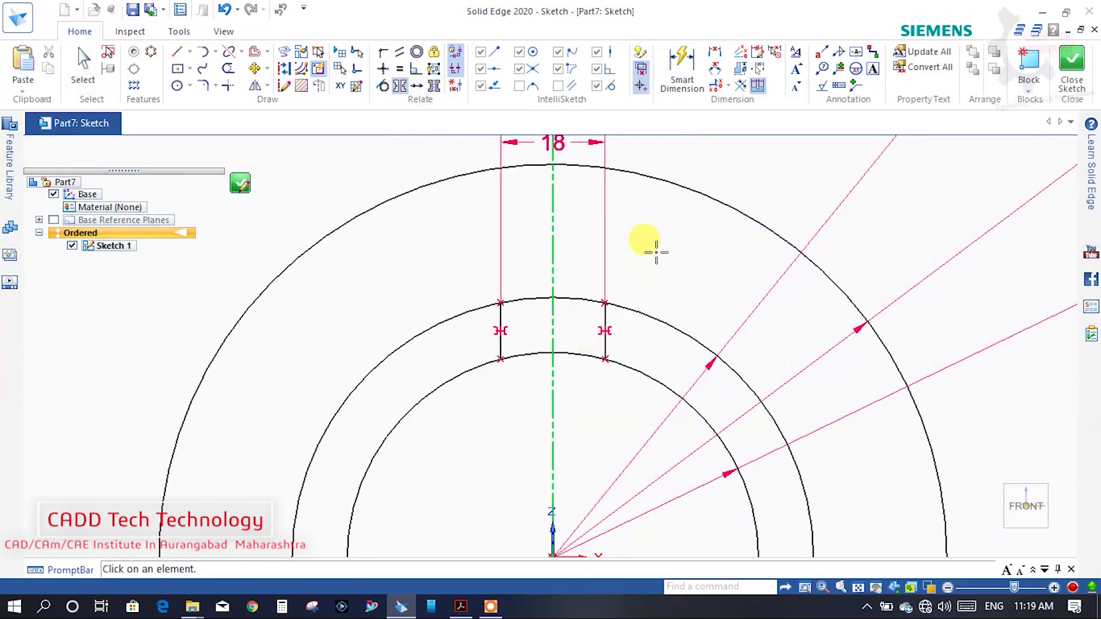
key(Escape)
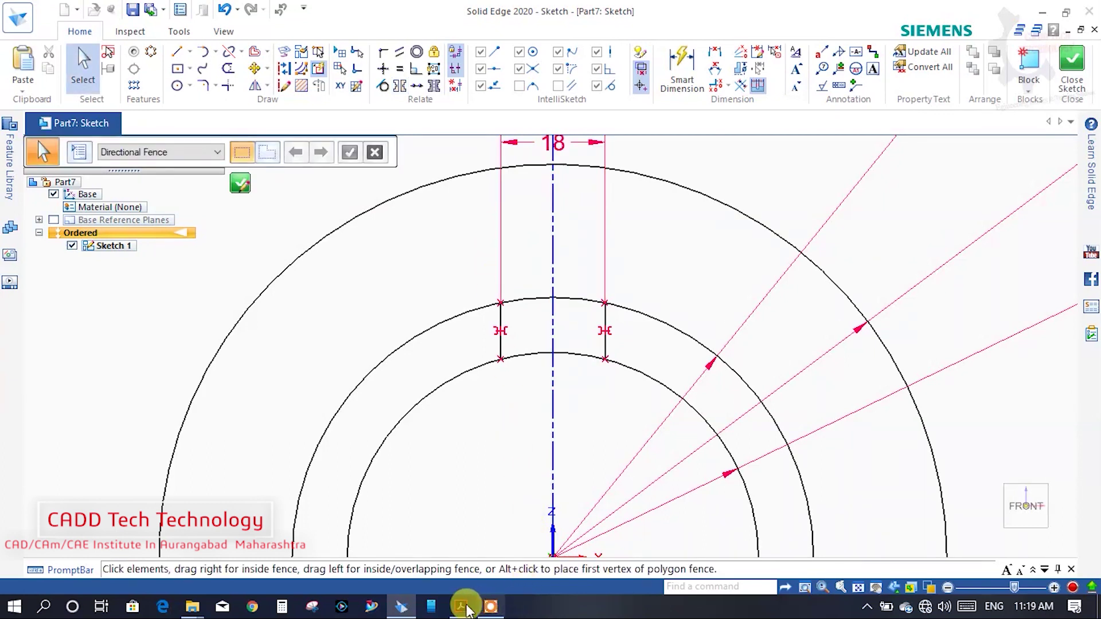
Step: Trim the Ø71 and Ø90 arcs around the slot lines into a single raised tooth outline
click(459, 609)
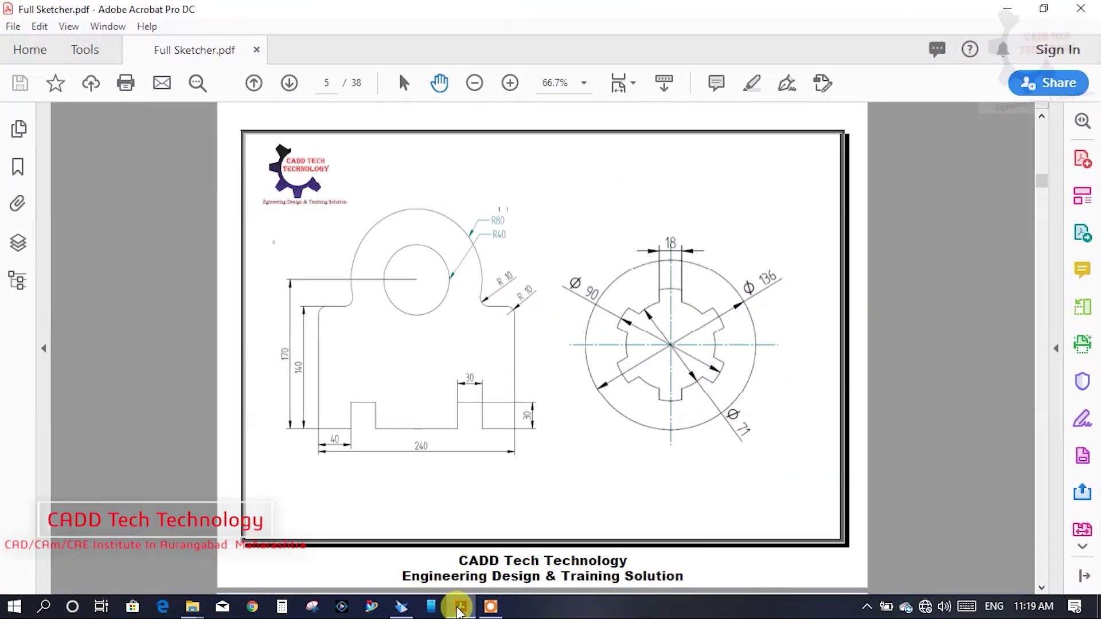
click(459, 609)
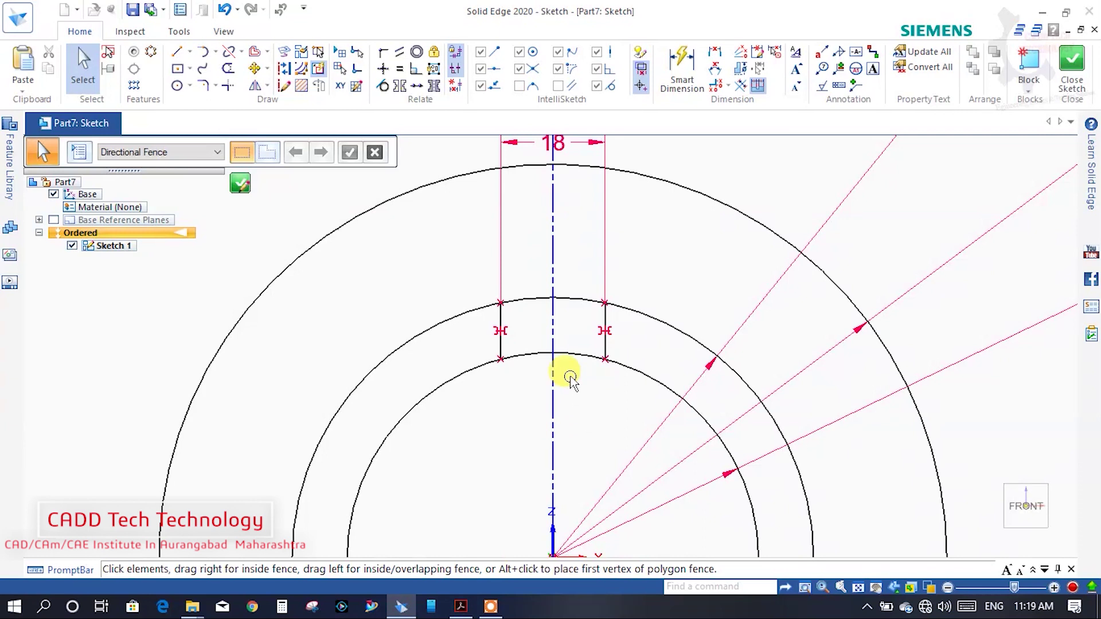
scroll(570, 378, up, 1)
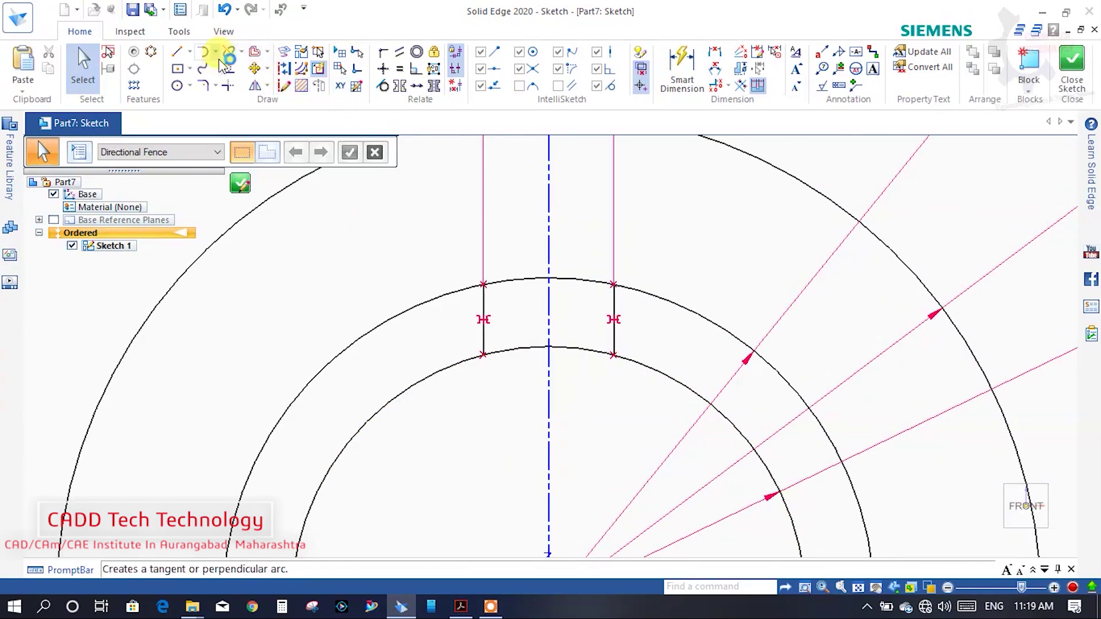
click(228, 69)
click(516, 350)
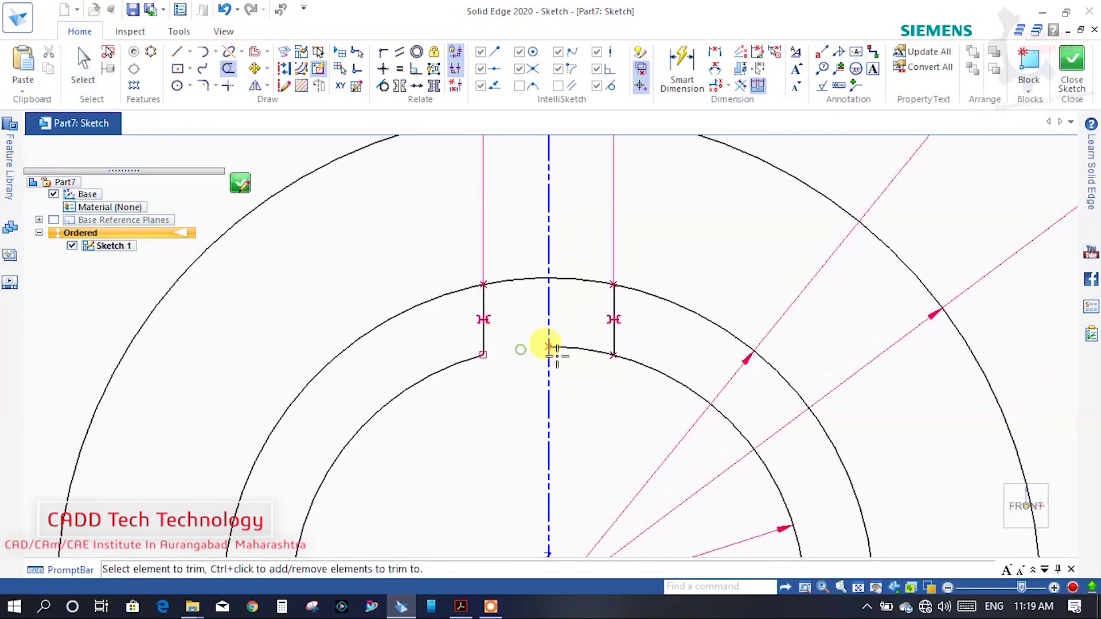
click(577, 349)
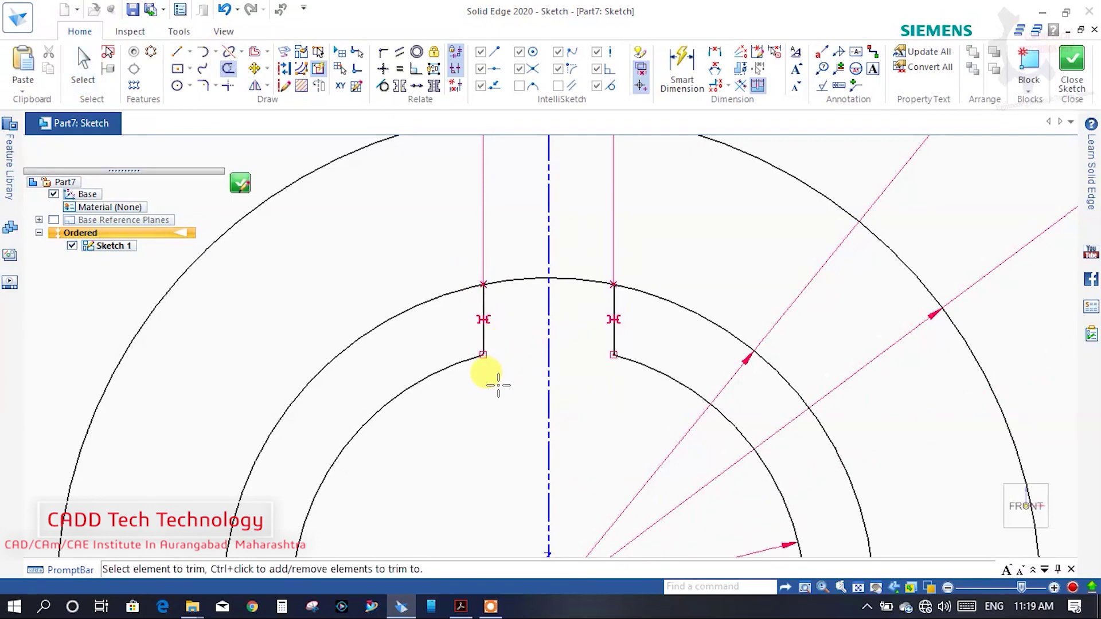
click(440, 299)
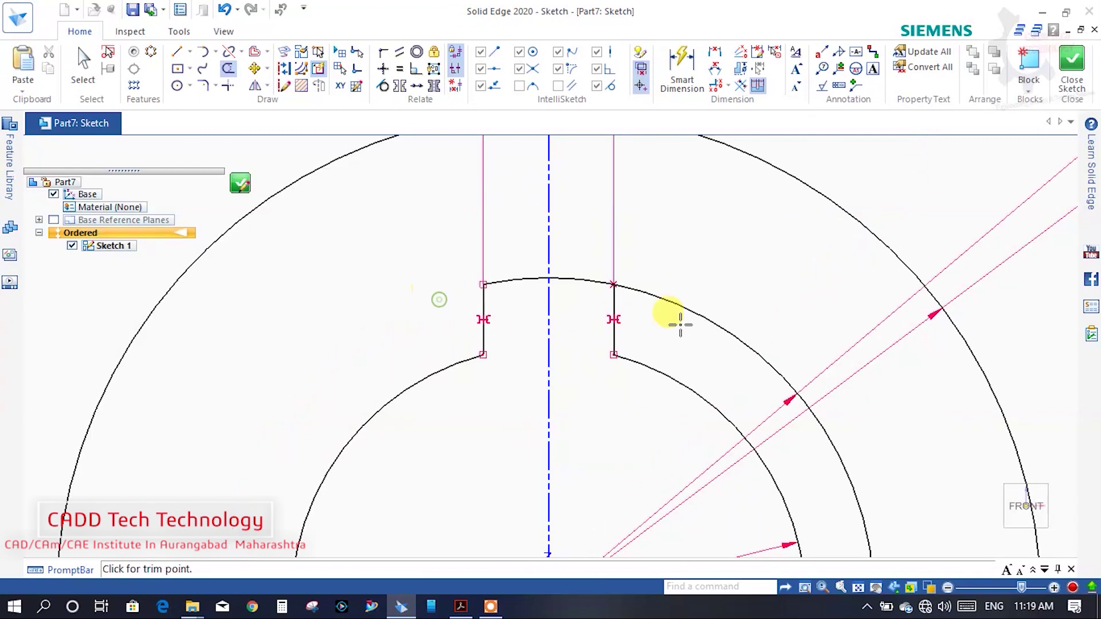
click(720, 321)
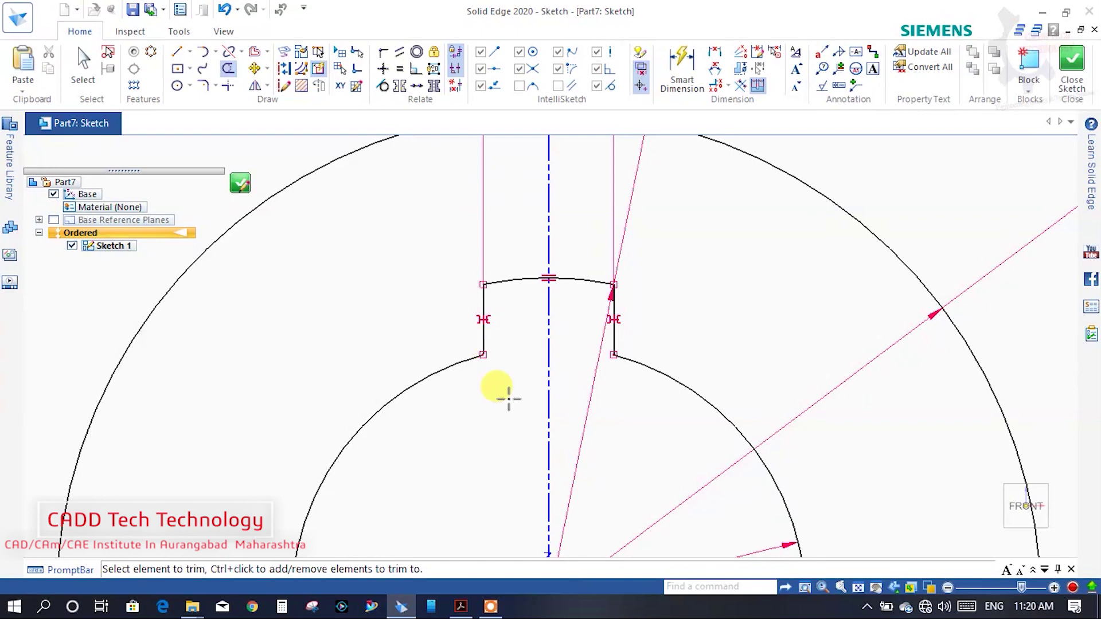
key(Escape)
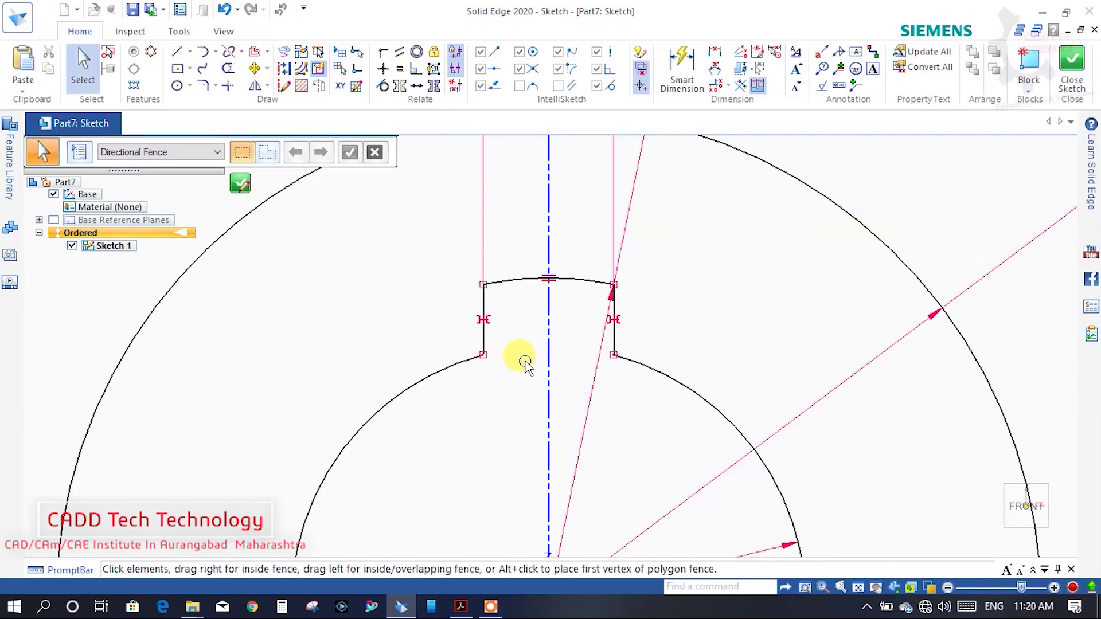
Step: Select the tooth's side line and top arc and choose Rotate from the Move dropdown
scroll(520, 357, up, 1)
click(475, 330)
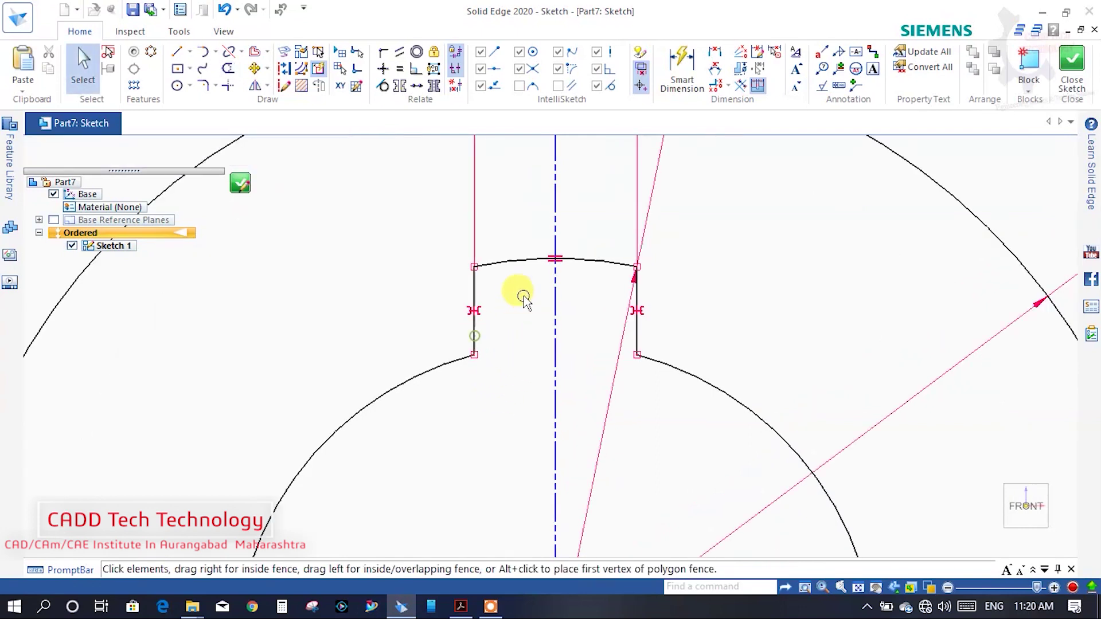
ctrl+click(507, 265)
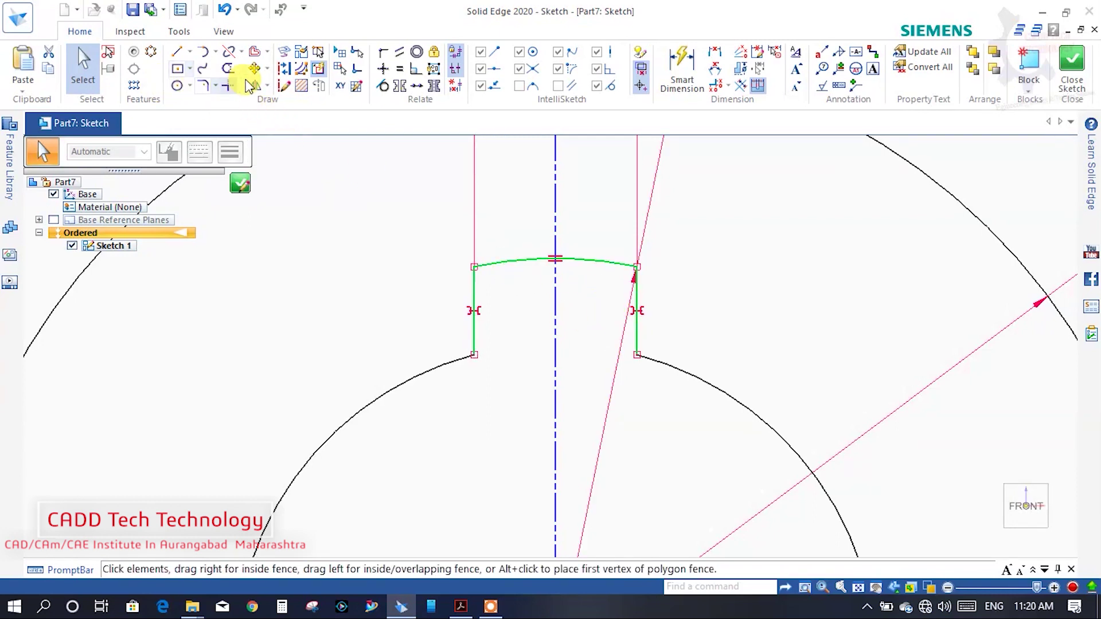
click(267, 67)
click(275, 108)
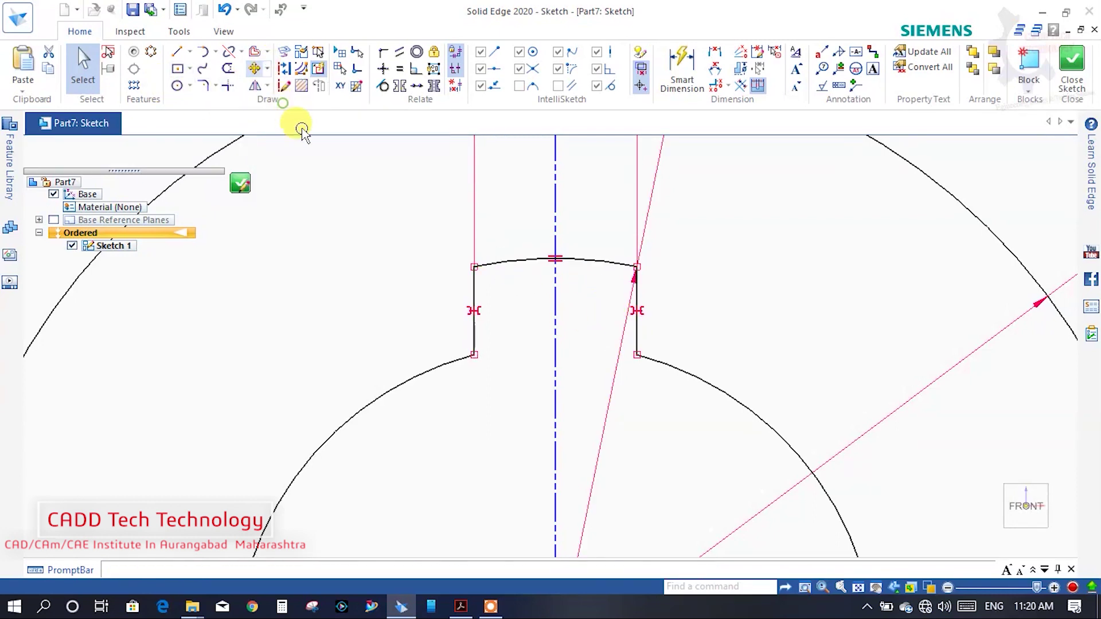
scroll(412, 220, down, 3)
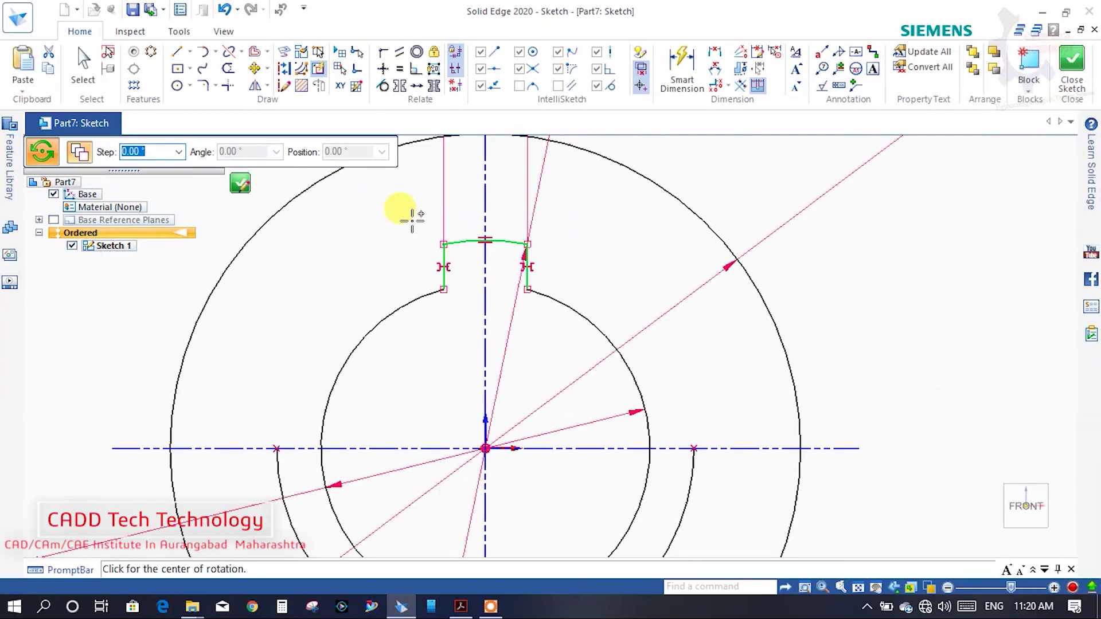
Step: Rotate copies of the tooth about the origin with a 360/6 (60°) step around the circles
click(485, 449)
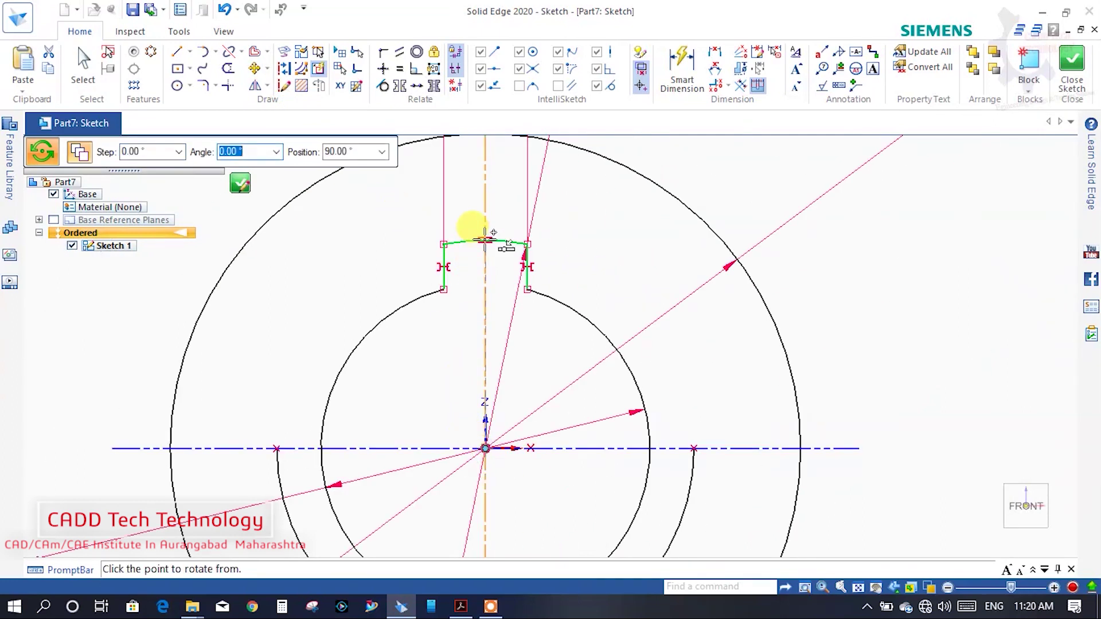
click(461, 609)
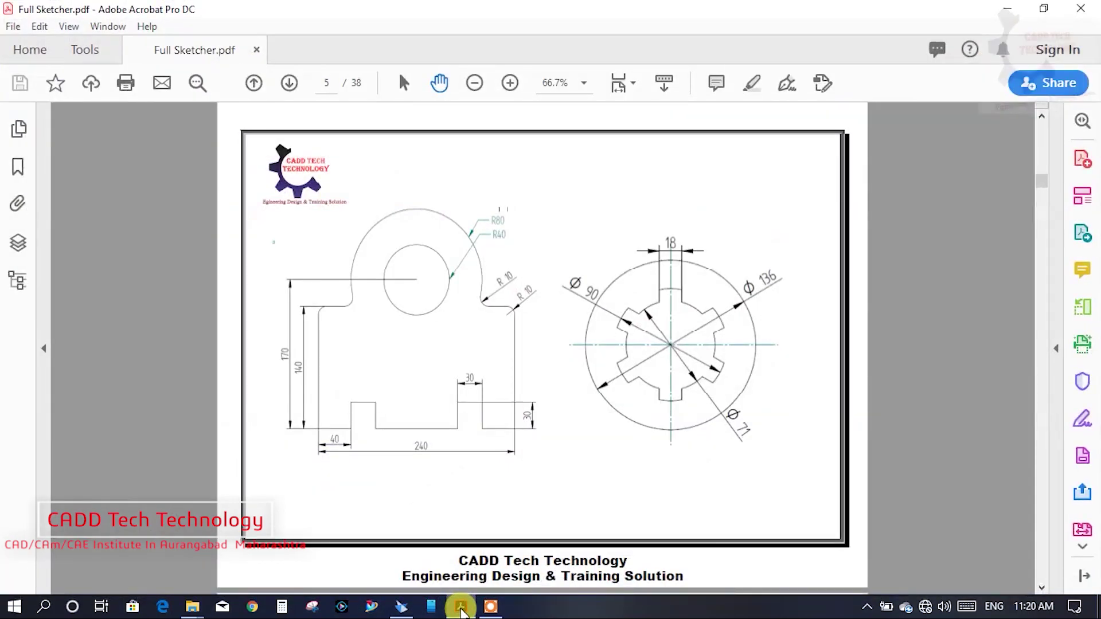
click(461, 609)
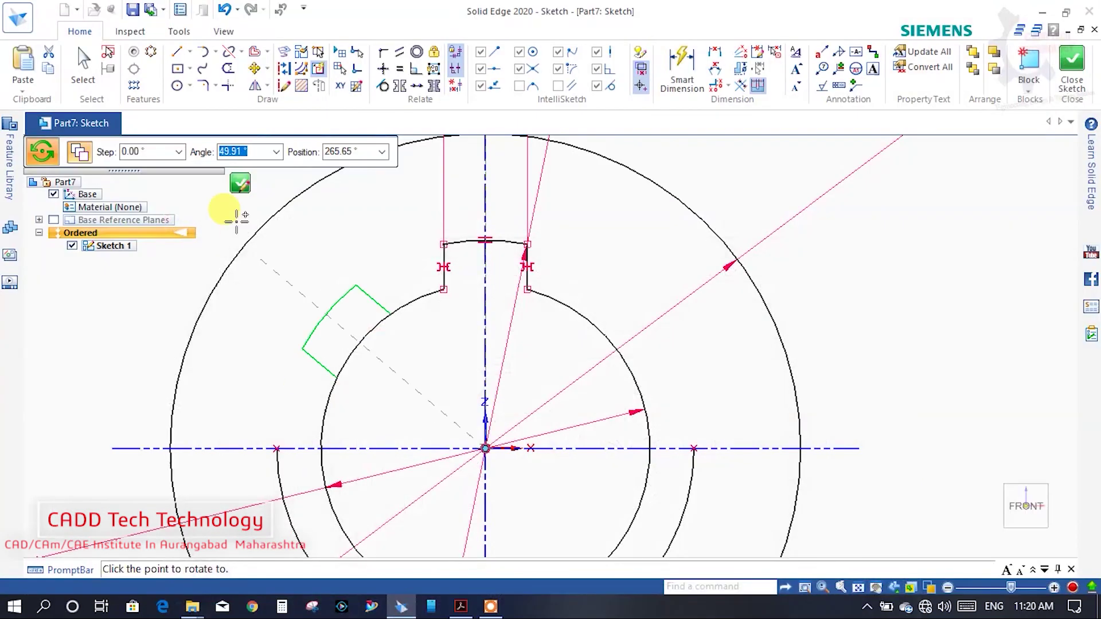
click(154, 153)
text(360/6)
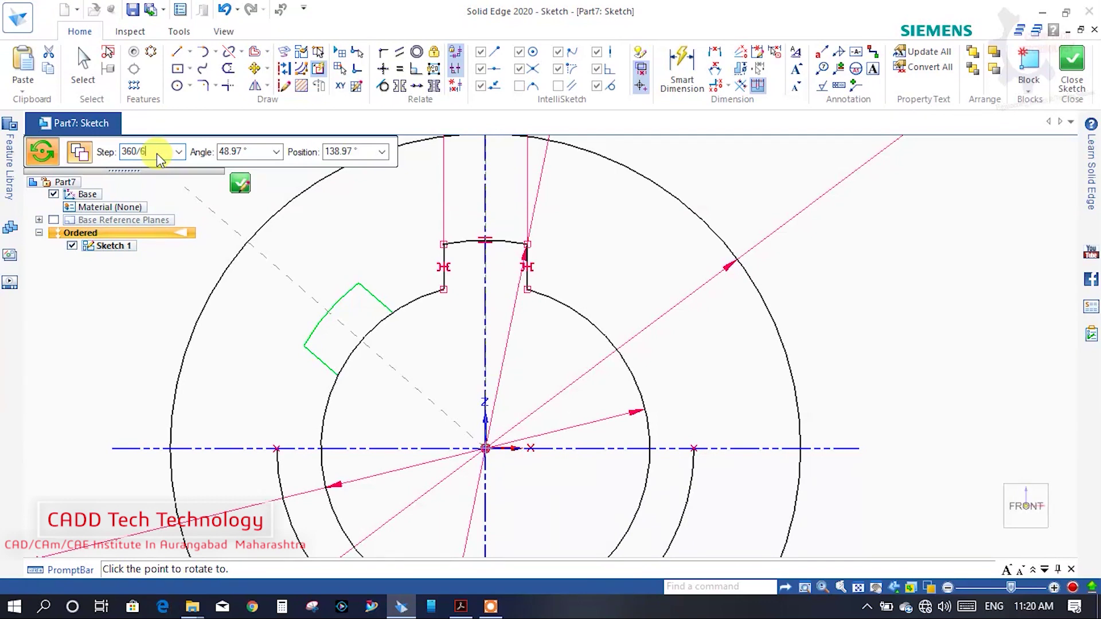
key(Tab)
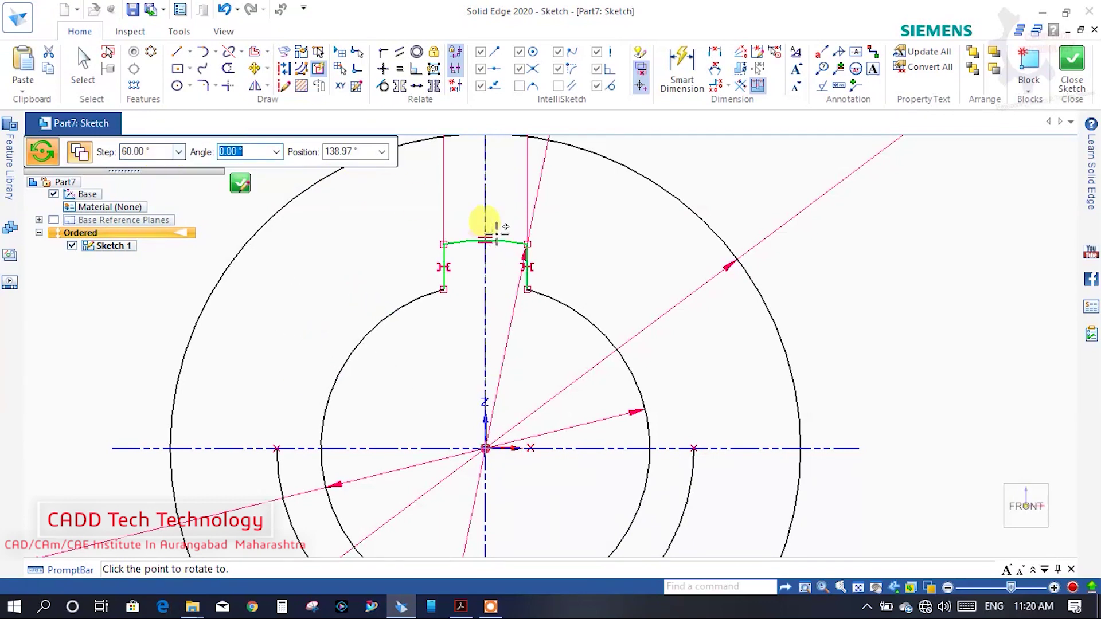
scroll(629, 261, down, 2)
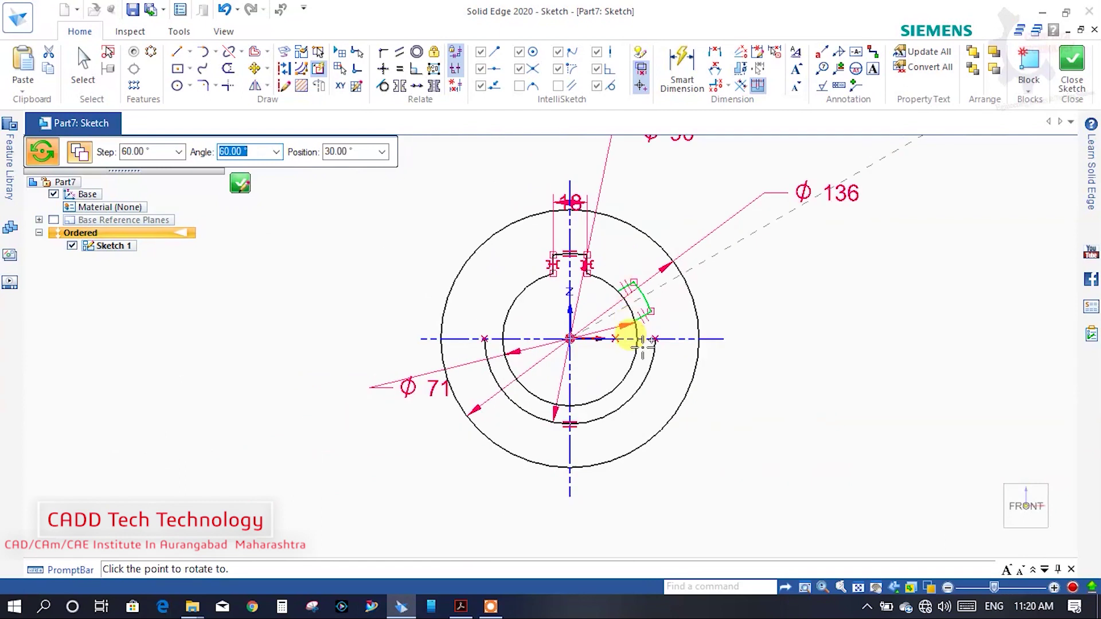
click(633, 403)
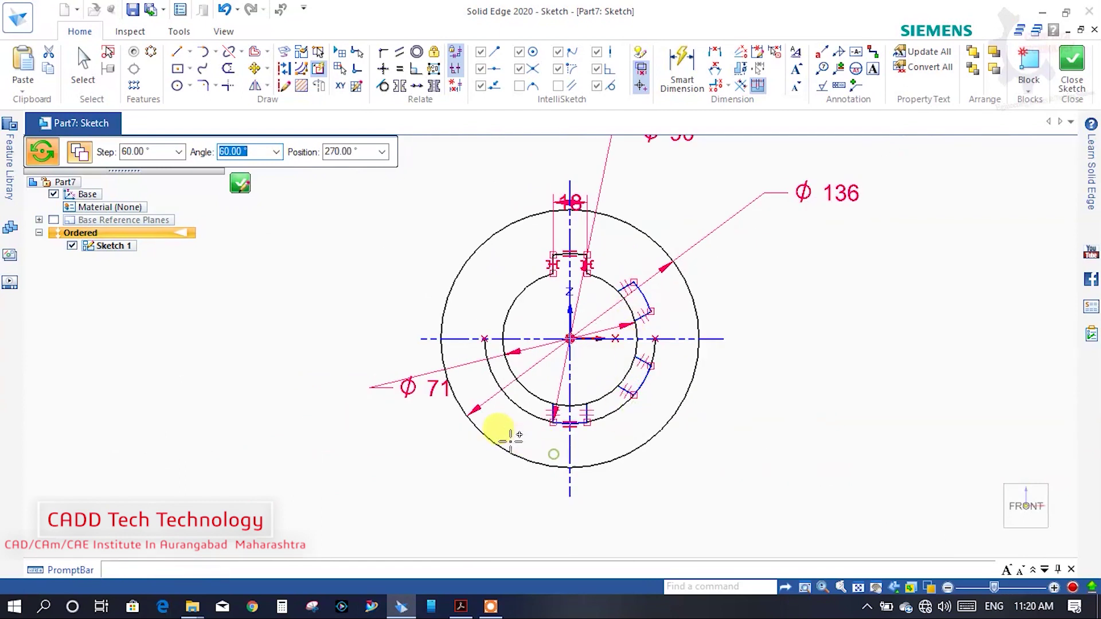
click(488, 412)
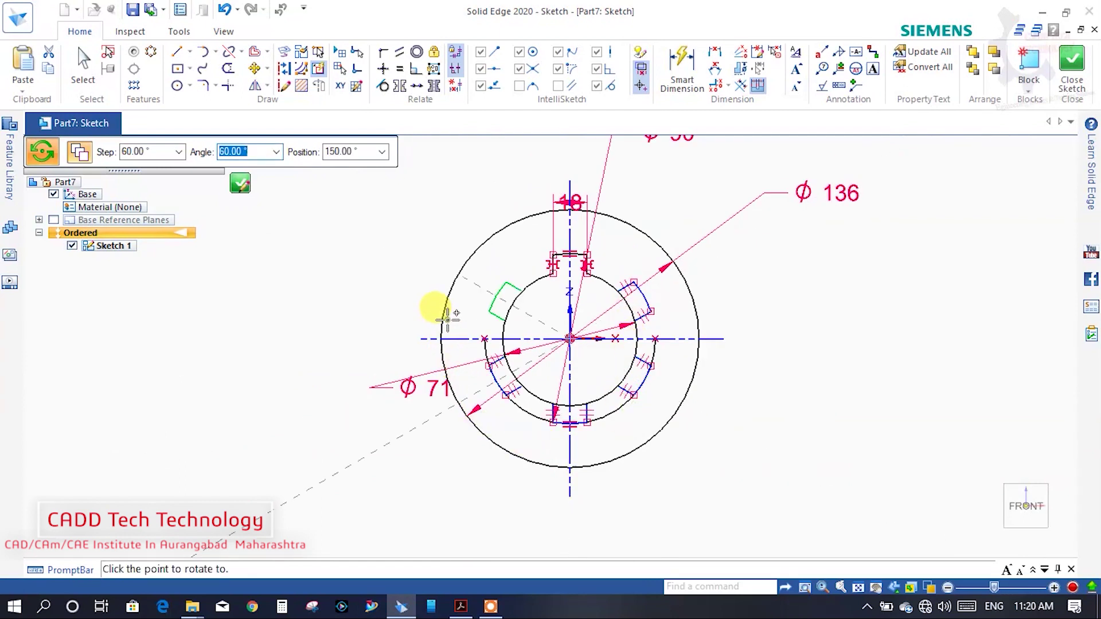
click(502, 265)
Step: Trim arcs between the teeth, undoing the trim that removed the Ø71 dimension
scroll(516, 374, up, 2)
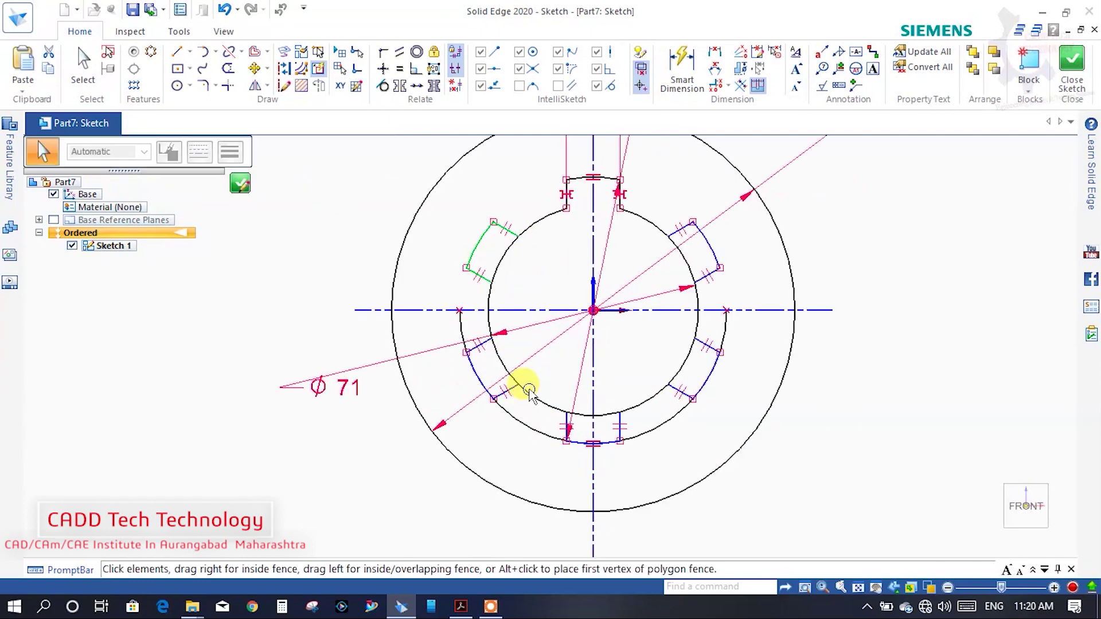
scroll(523, 386, up, 1)
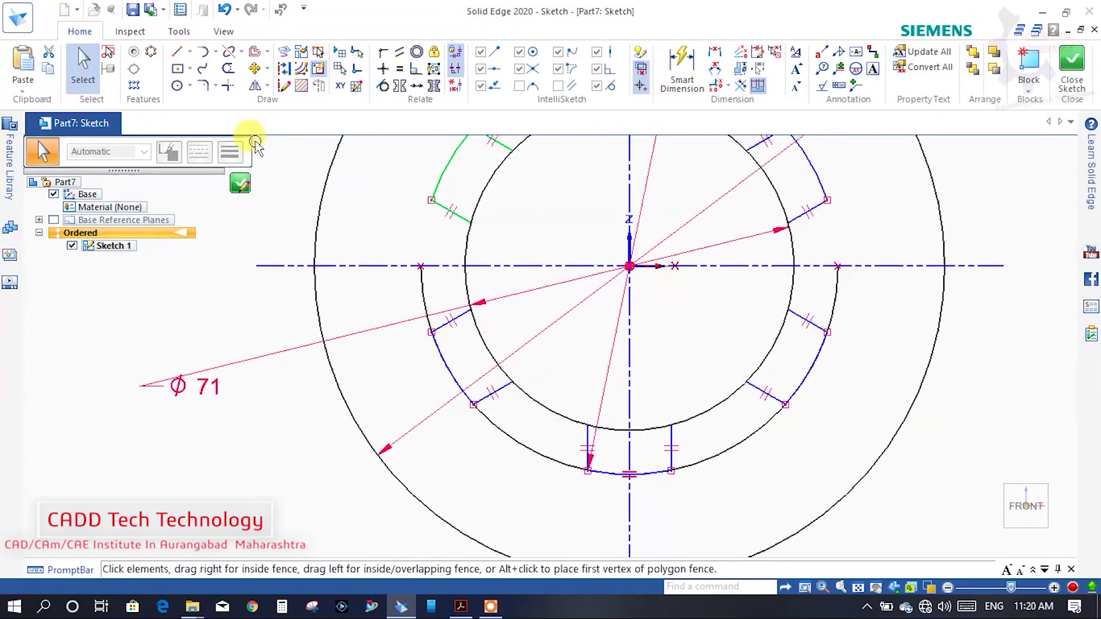
click(228, 69)
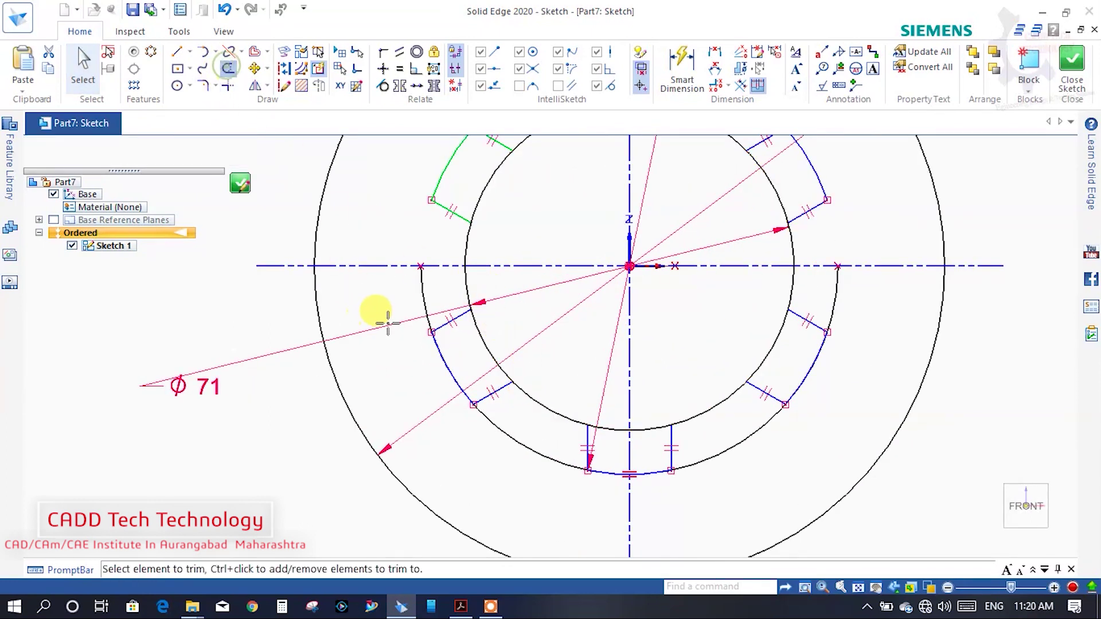
click(417, 294)
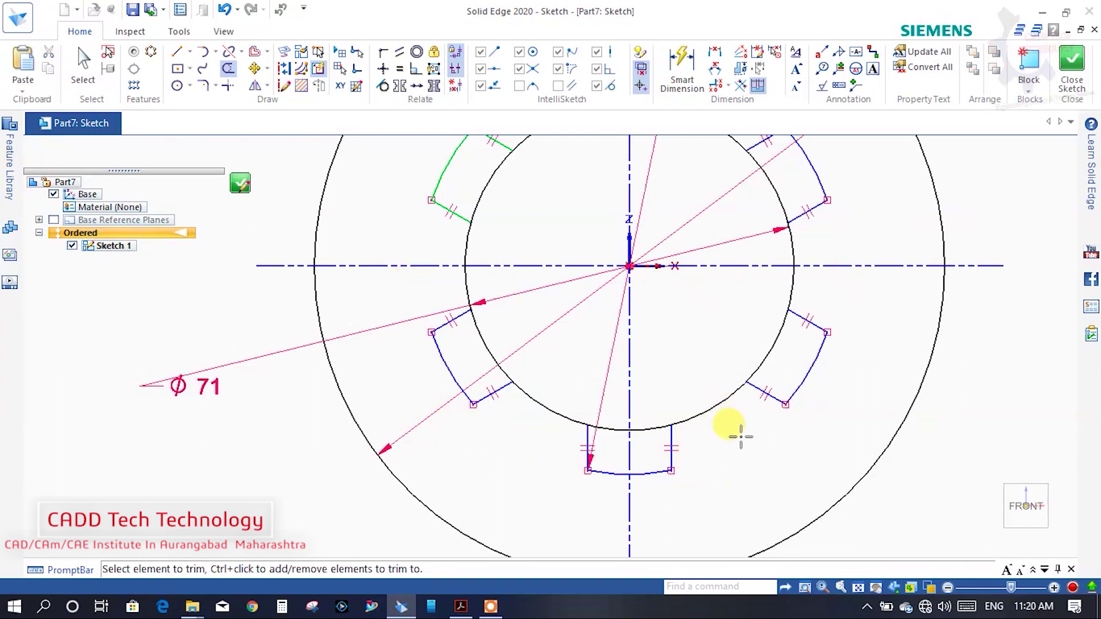
click(770, 349)
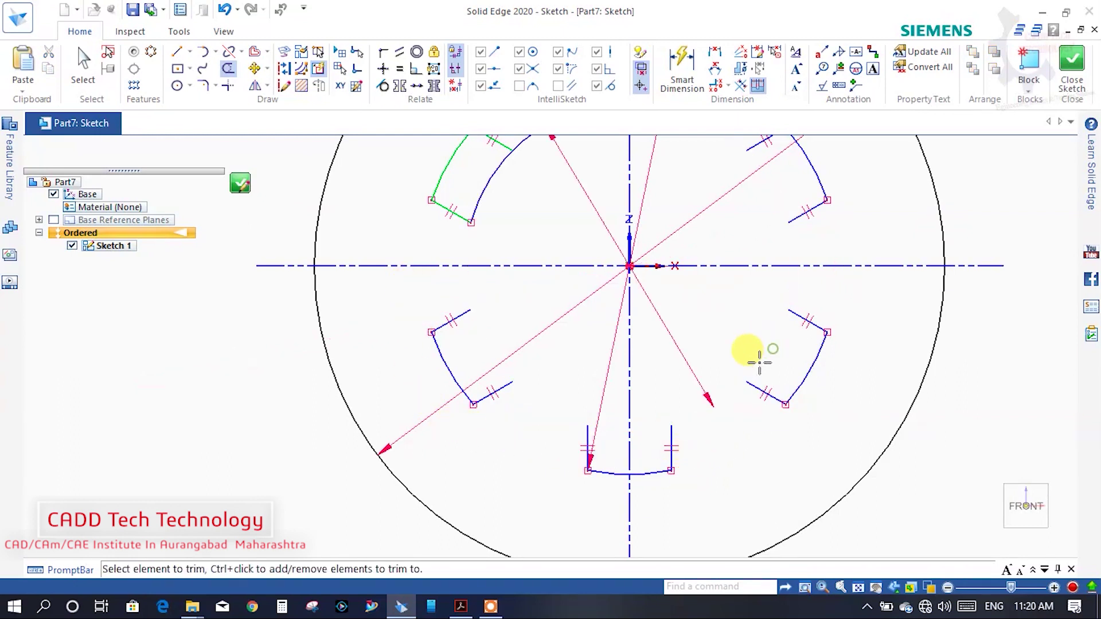
key(ctrl+z)
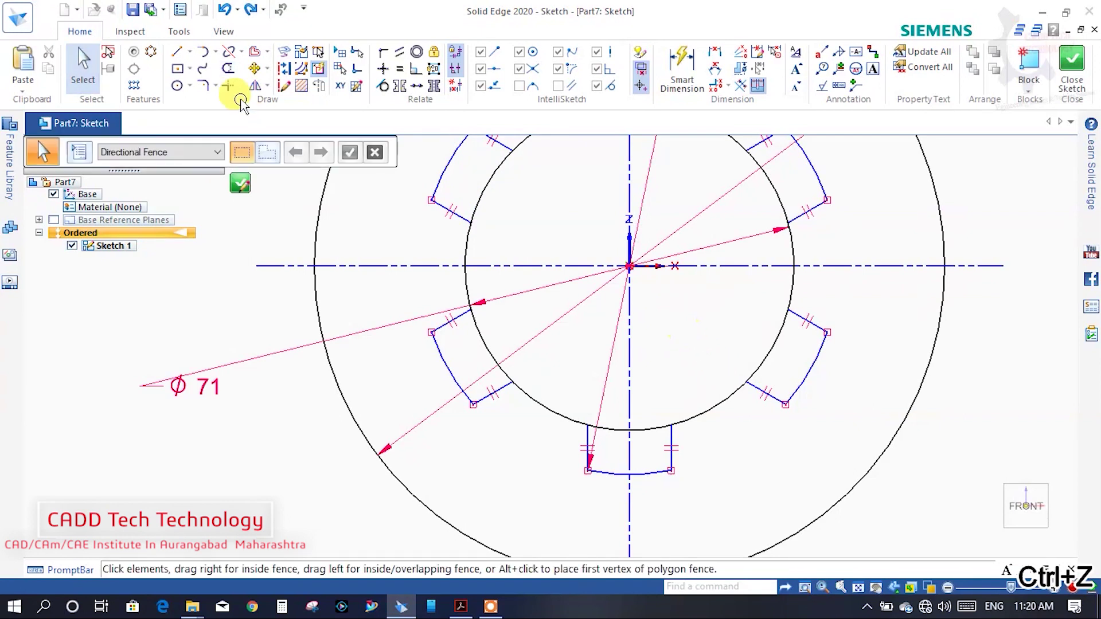
Step: Trim the remaining Ø71 and Ø90 arc segments inside the teeth, leaving one closed spline outline
click(228, 68)
scroll(505, 364, up, 3)
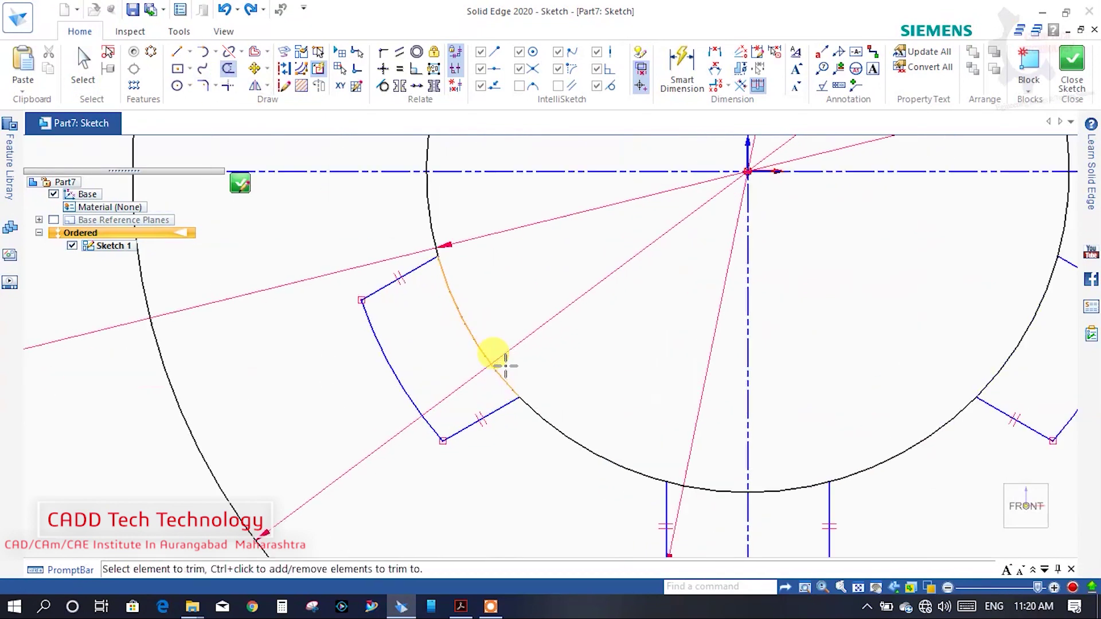
drag(466, 318, 466, 319)
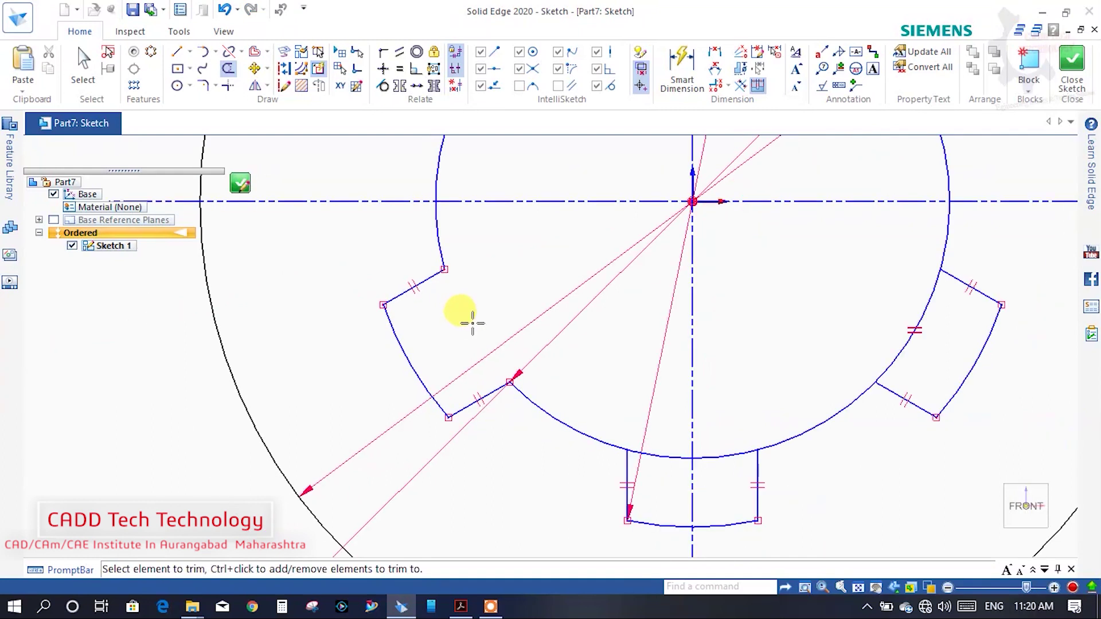
scroll(467, 319, down, 1)
mouse_move(722, 458)
mouse_down()
mouse_move(754, 423)
mouse_move(904, 344)
mouse_up()
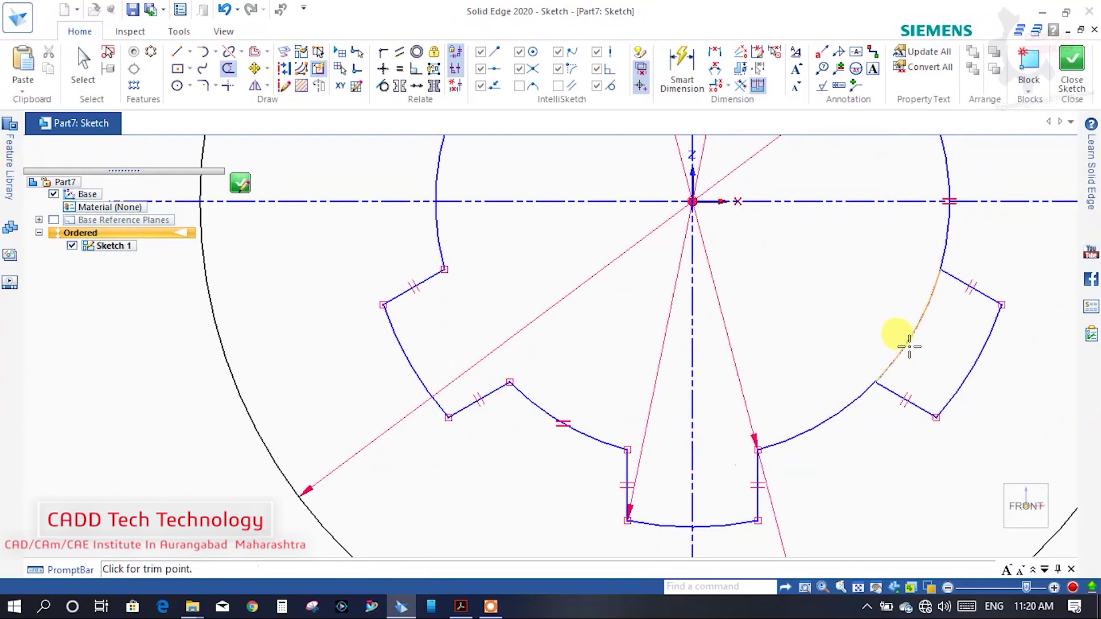
drag(848, 373, 848, 401)
scroll(847, 402, down, 1)
scroll(847, 401, down, 1)
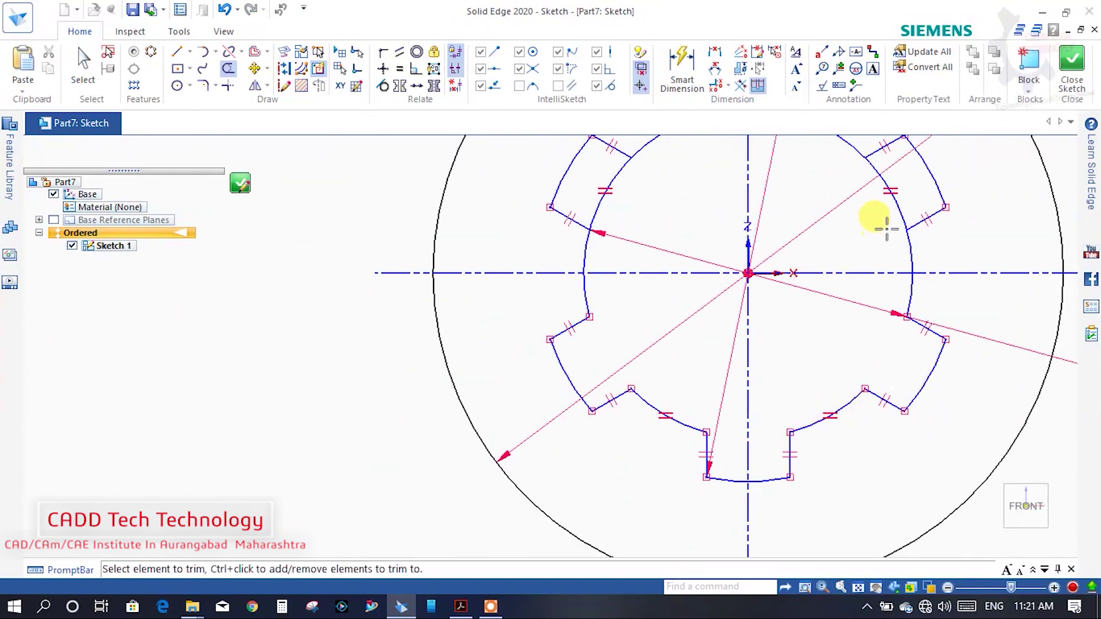
mouse_move(890, 197)
mouse_down()
mouse_move(774, 220)
mouse_move(614, 201)
mouse_move(602, 229)
mouse_up()
scroll(591, 318, down, 5)
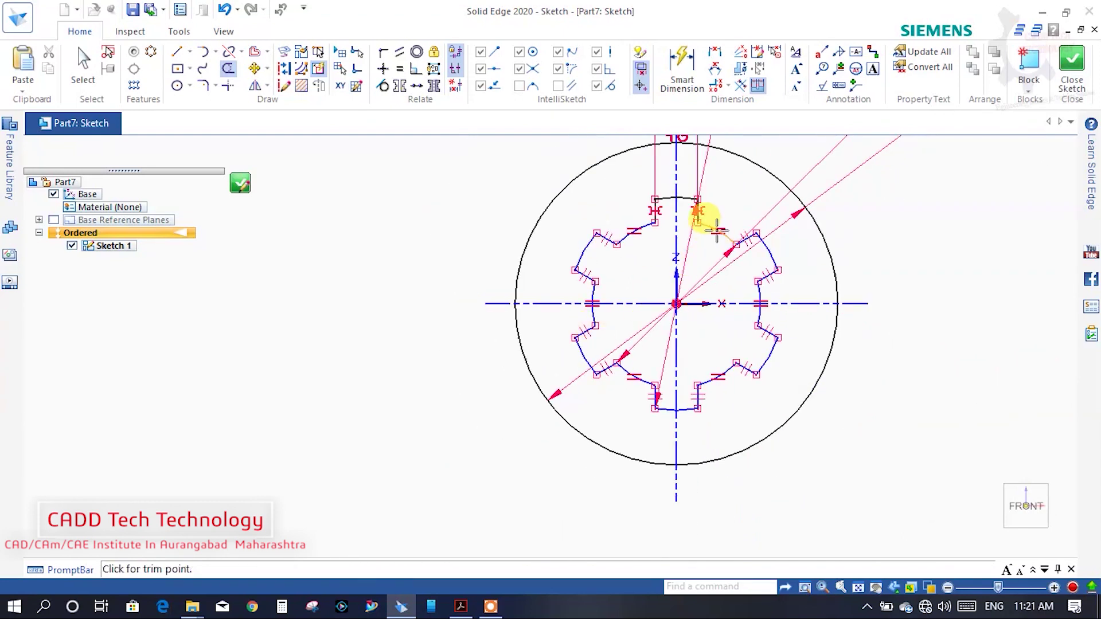
scroll(665, 275, up, 6)
key(Escape)
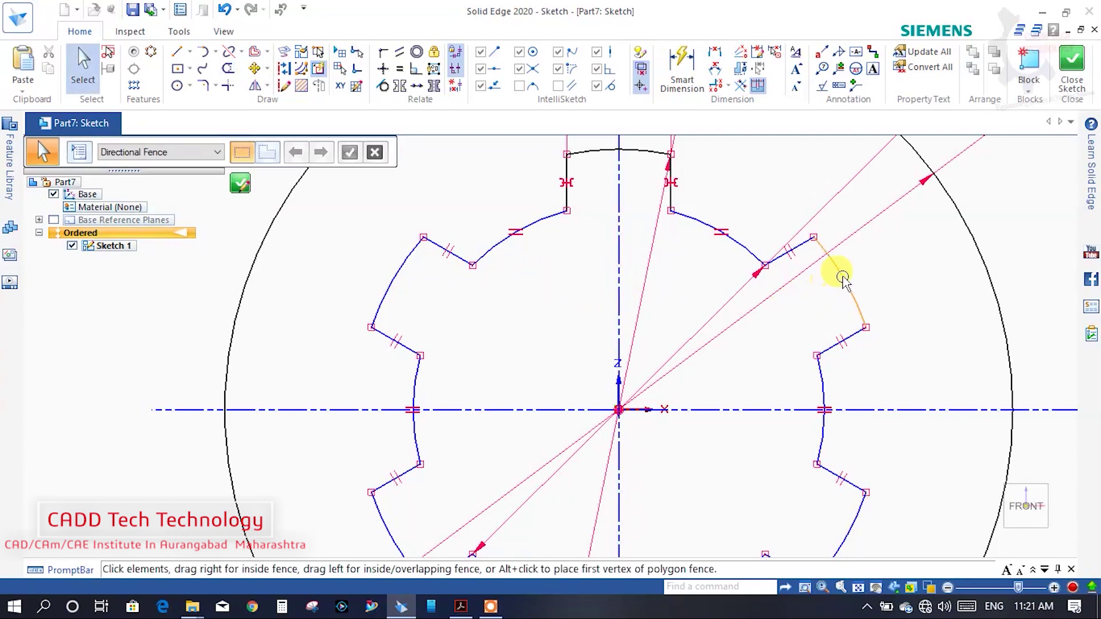
click(843, 279)
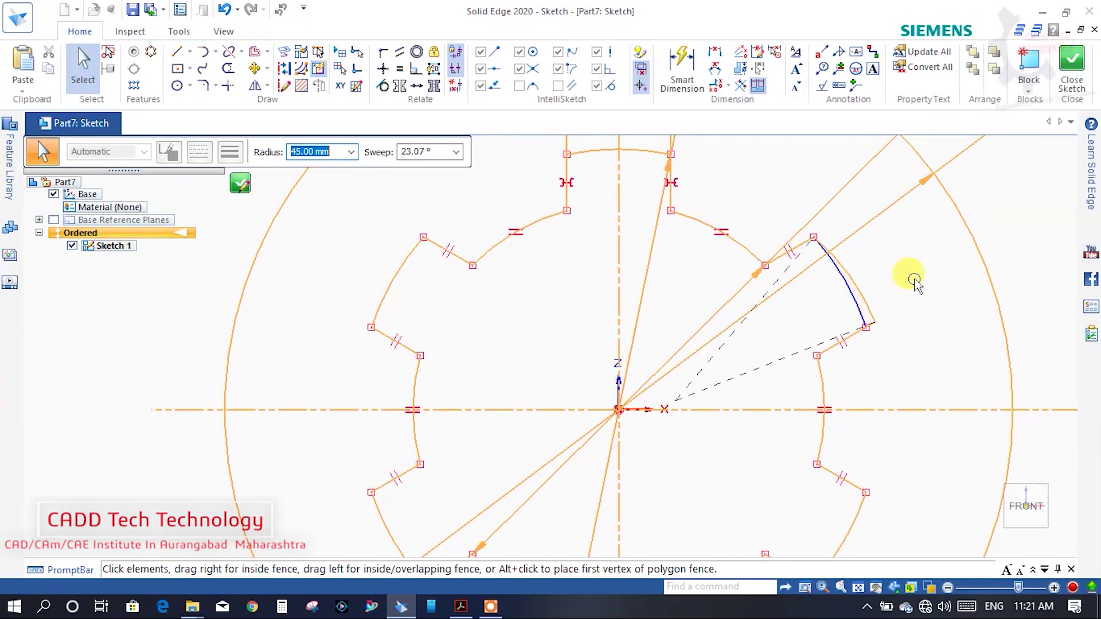
drag(915, 281, 909, 370)
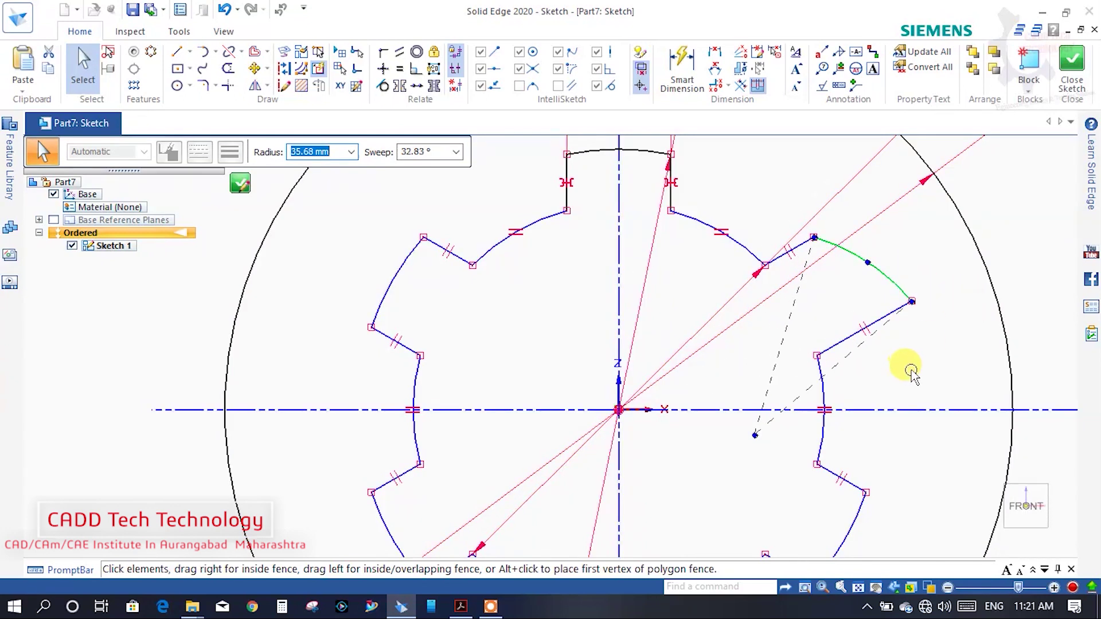
key(ctrl+z)
scroll(585, 290, down, 3)
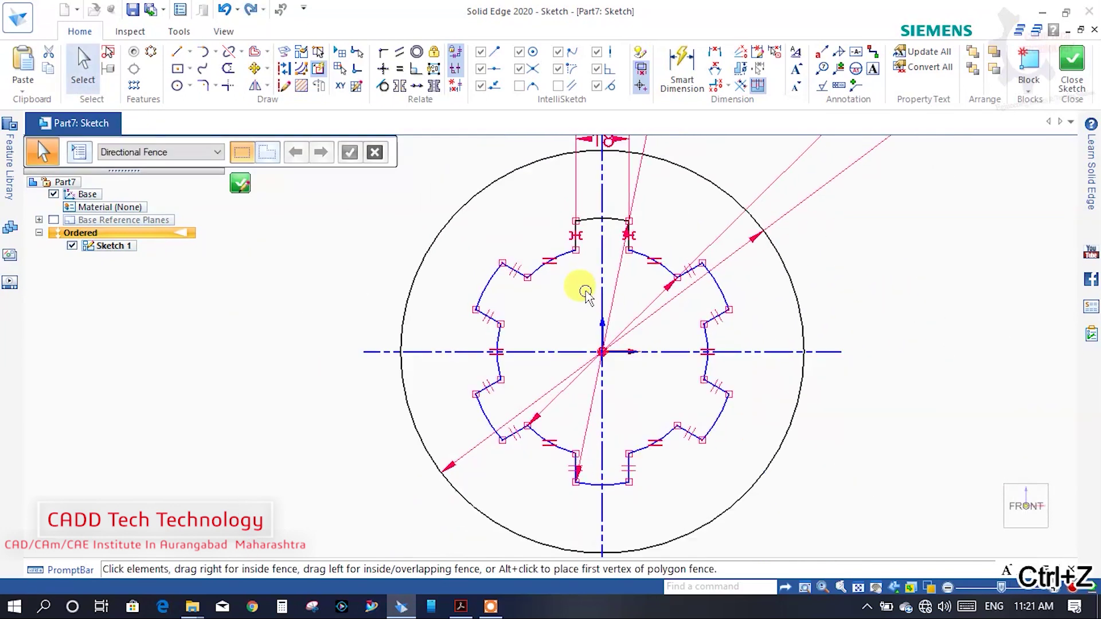
scroll(744, 275, up, 2)
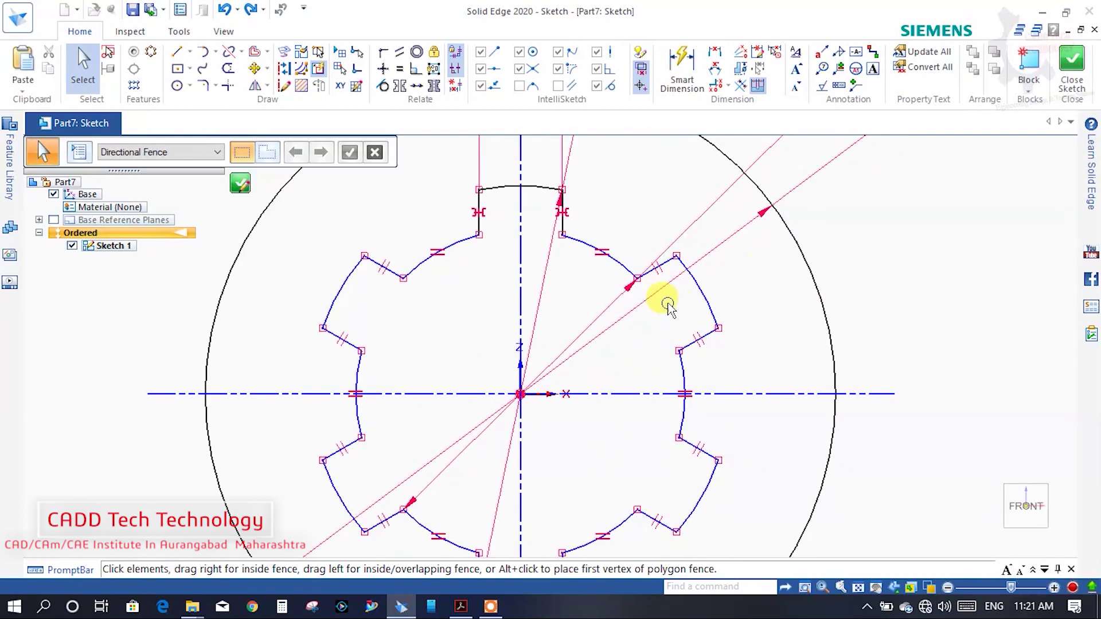
scroll(634, 324, down, 2)
scroll(625, 316, down, 1)
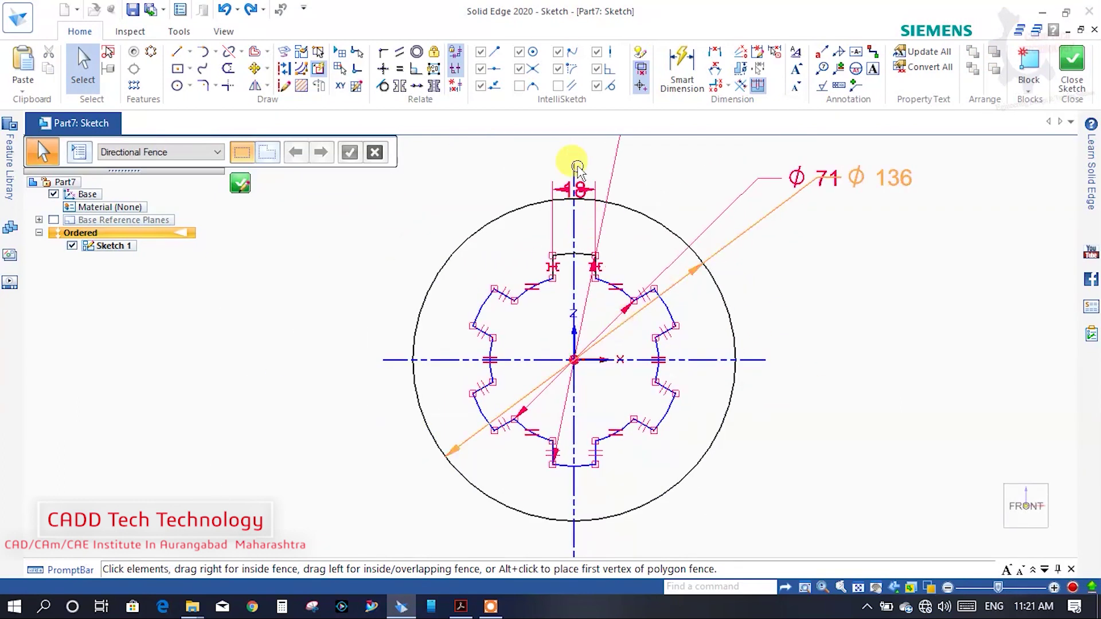
Step: Move the 18 tooth-width dimension label to the left of the tooth
scroll(576, 183, up, 3)
click(555, 218)
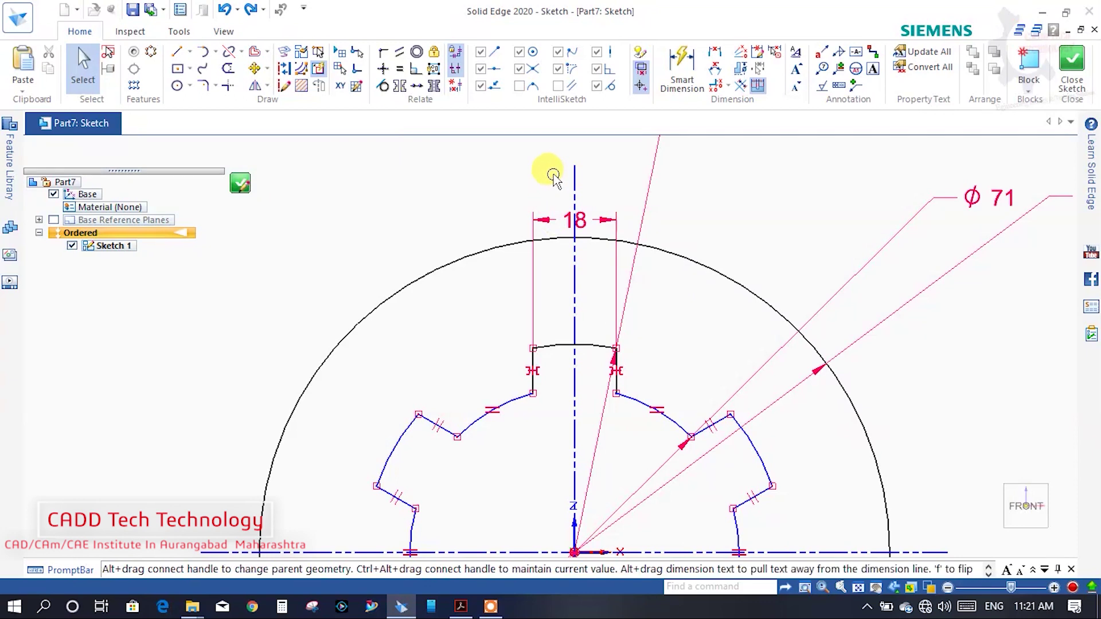
key(Delete)
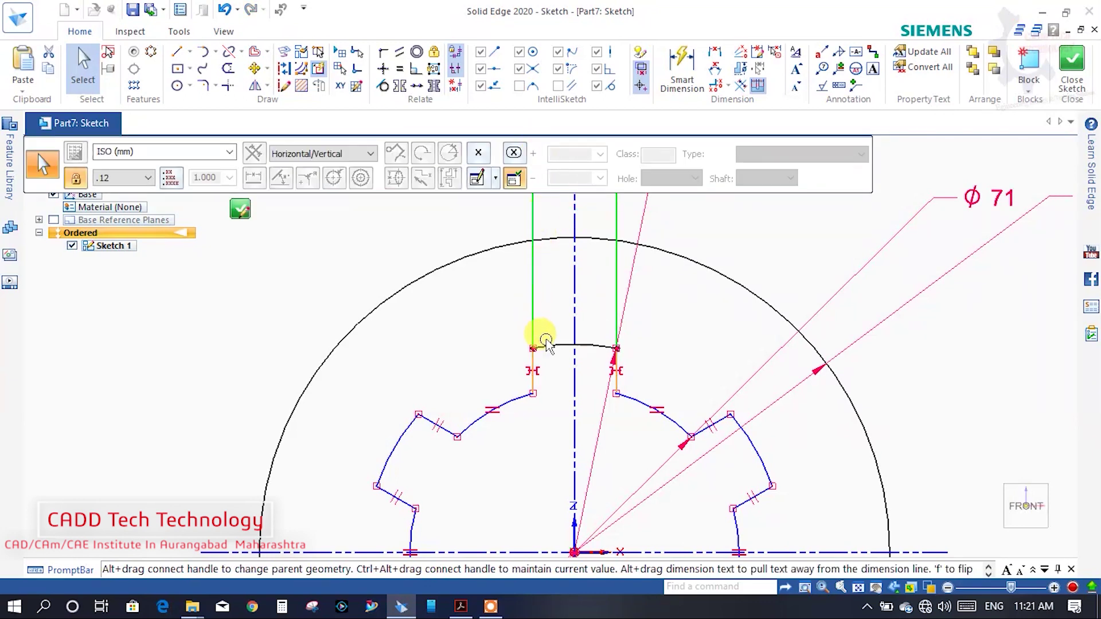
scroll(533, 287, down, 2)
scroll(516, 230, up, 3)
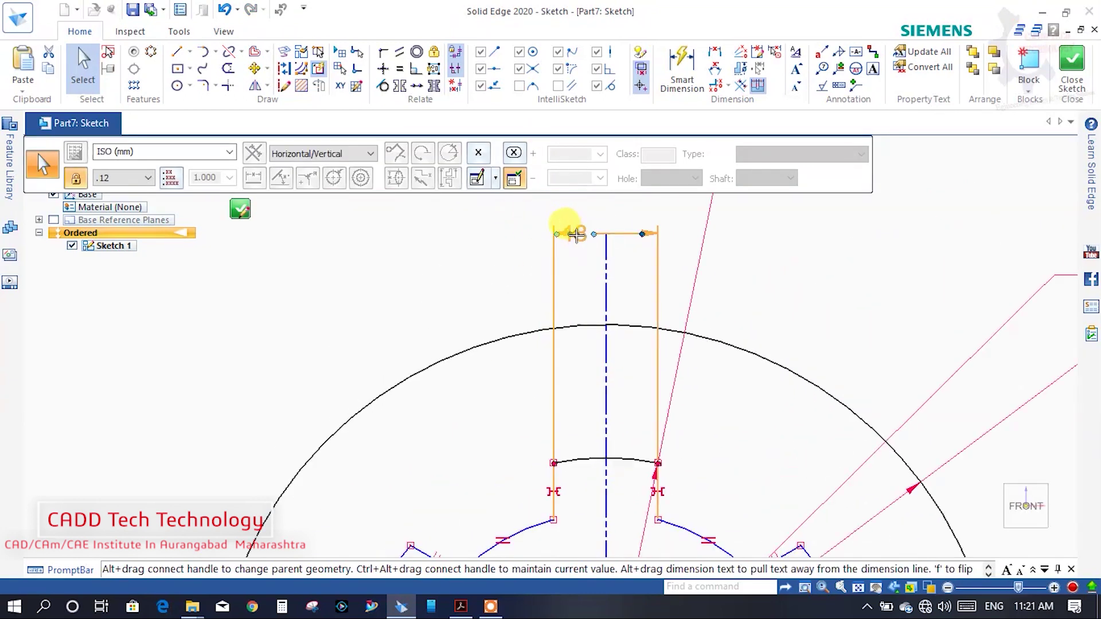
drag(521, 230, 461, 227)
click(480, 300)
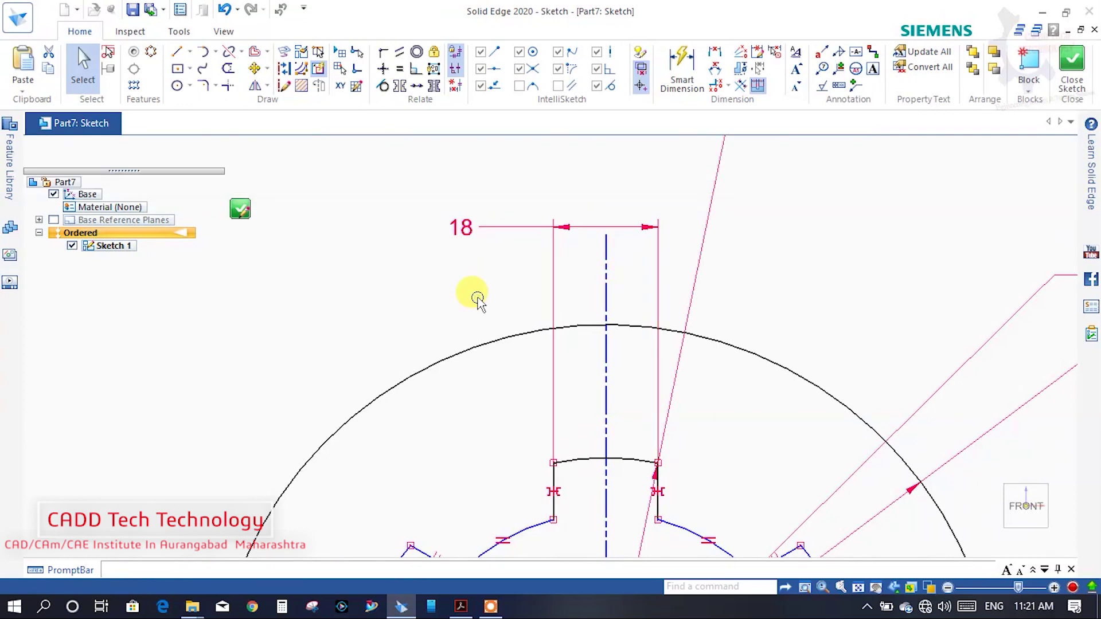
Step: Reposition the Ø71 and Ø136 diameter labels so they no longer overlap
scroll(485, 321, down, 3)
scroll(492, 344, up, 1)
scroll(492, 413, up, 1)
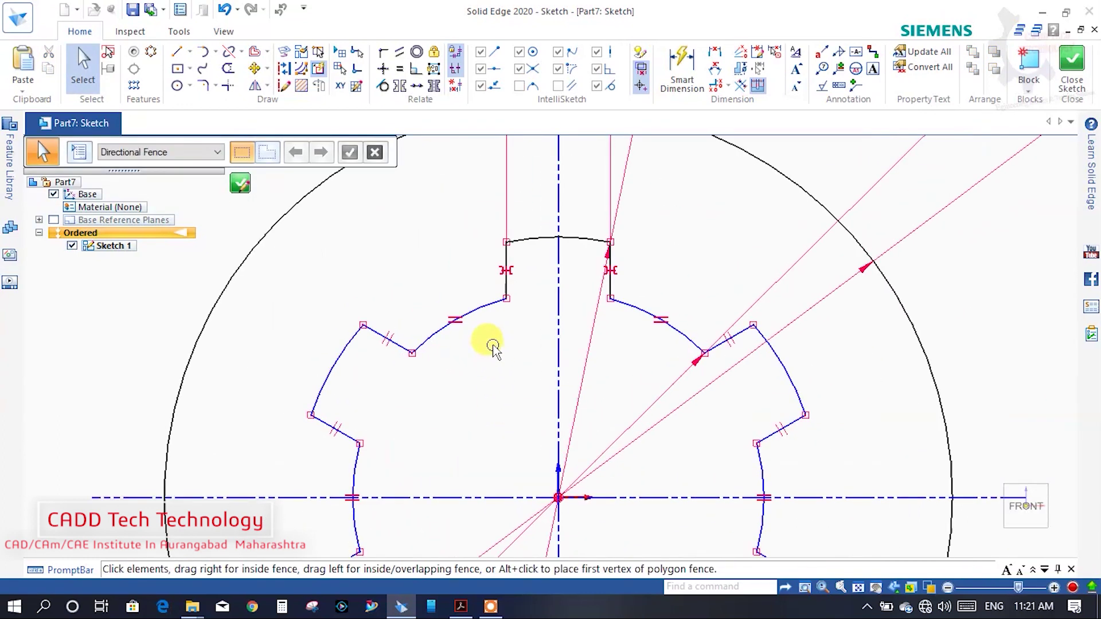
scroll(487, 339, up, 1)
scroll(481, 313, down, 2)
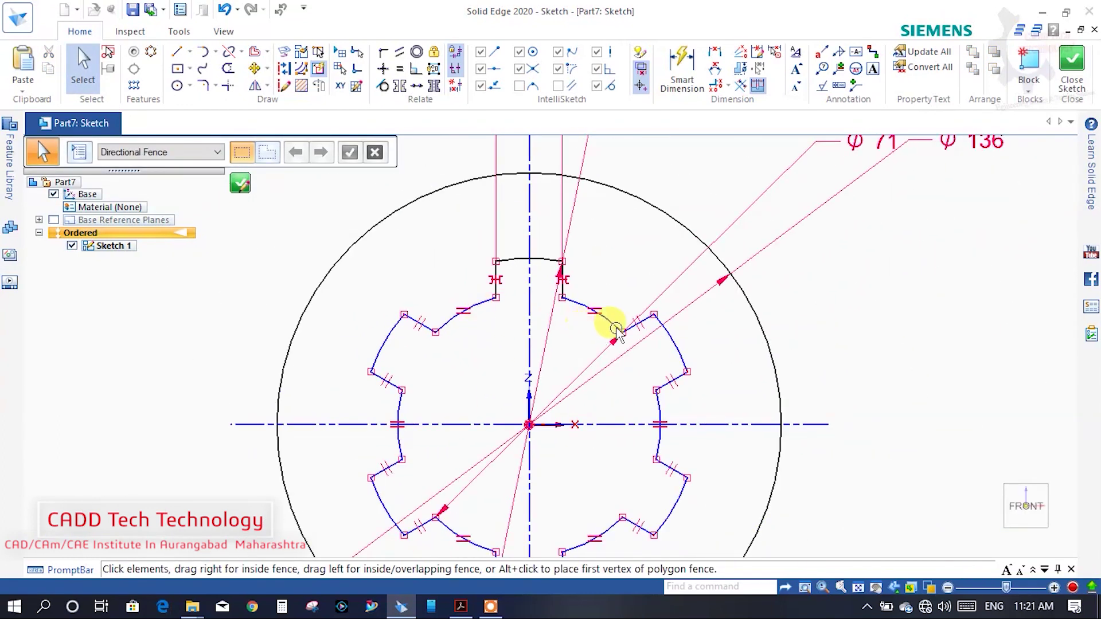
scroll(644, 352, down, 1)
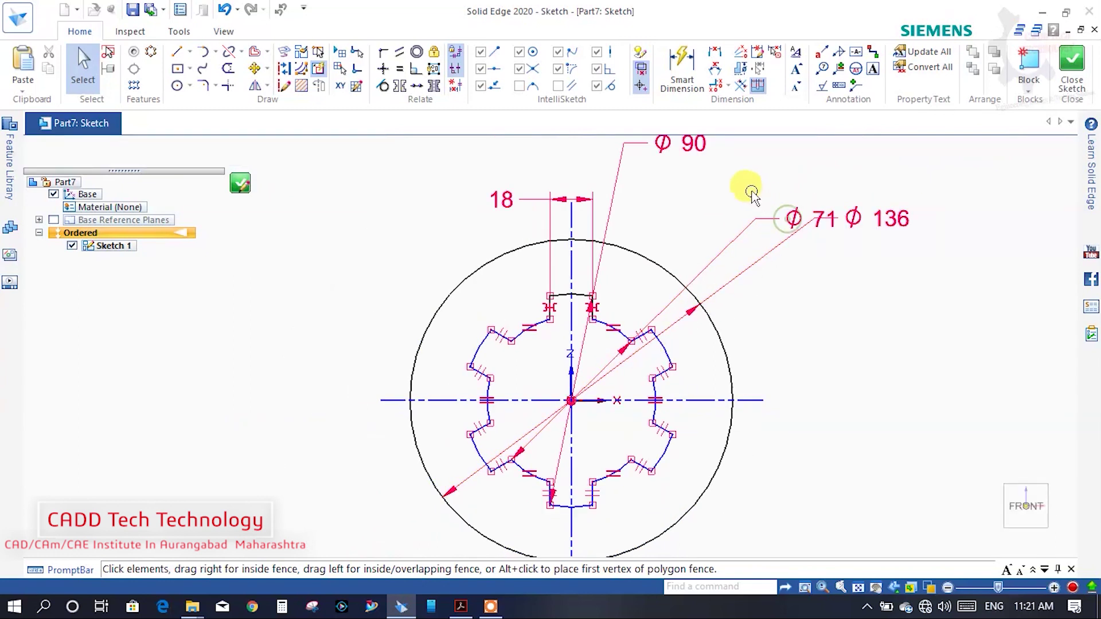
drag(740, 182, 711, 197)
click(811, 316)
scroll(811, 318, down, 1)
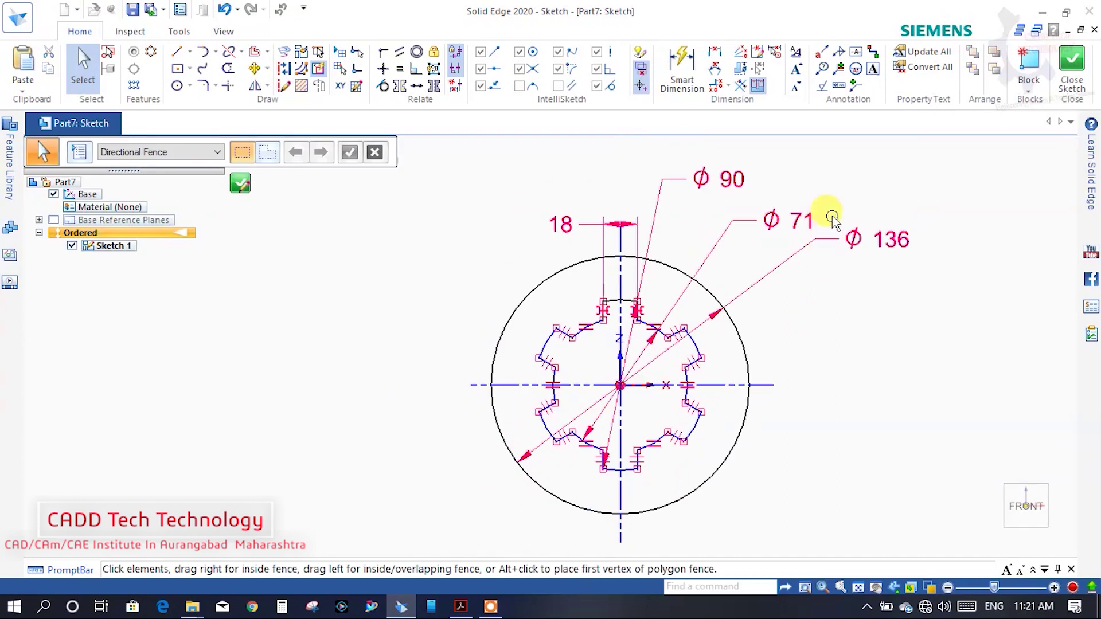
scroll(833, 217, up, 1)
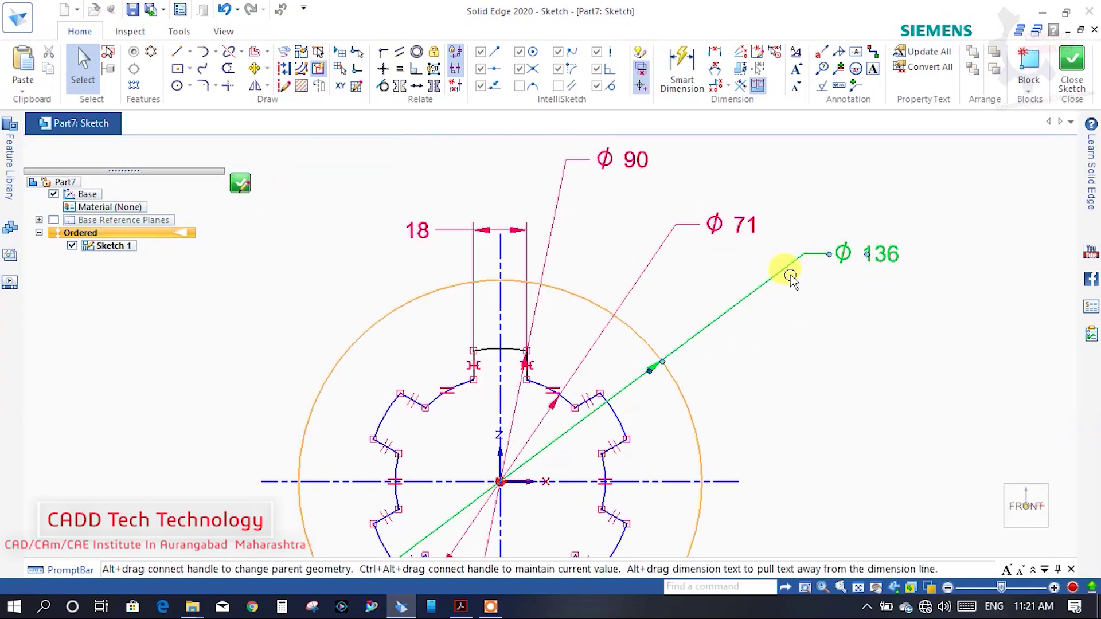
drag(786, 270, 762, 287)
click(746, 278)
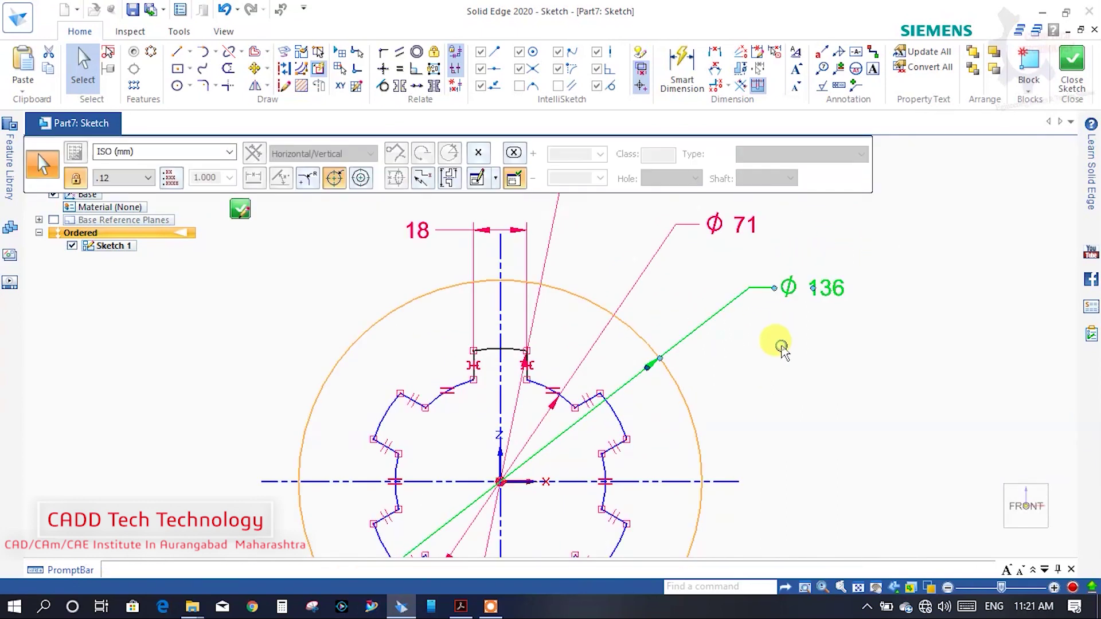
scroll(574, 429, up, 2)
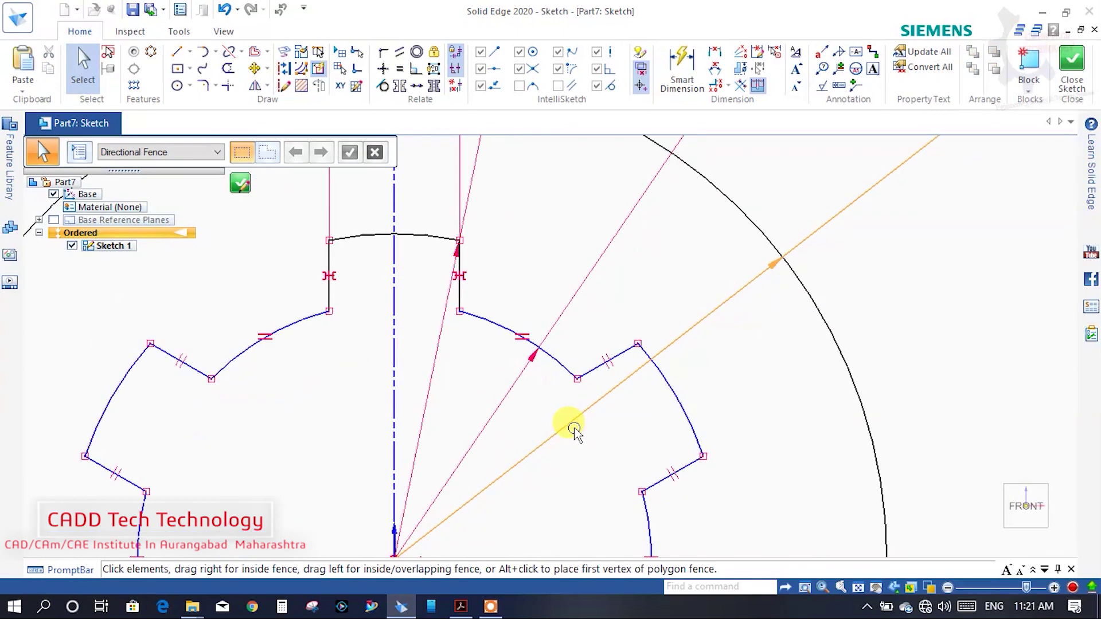
click(675, 392)
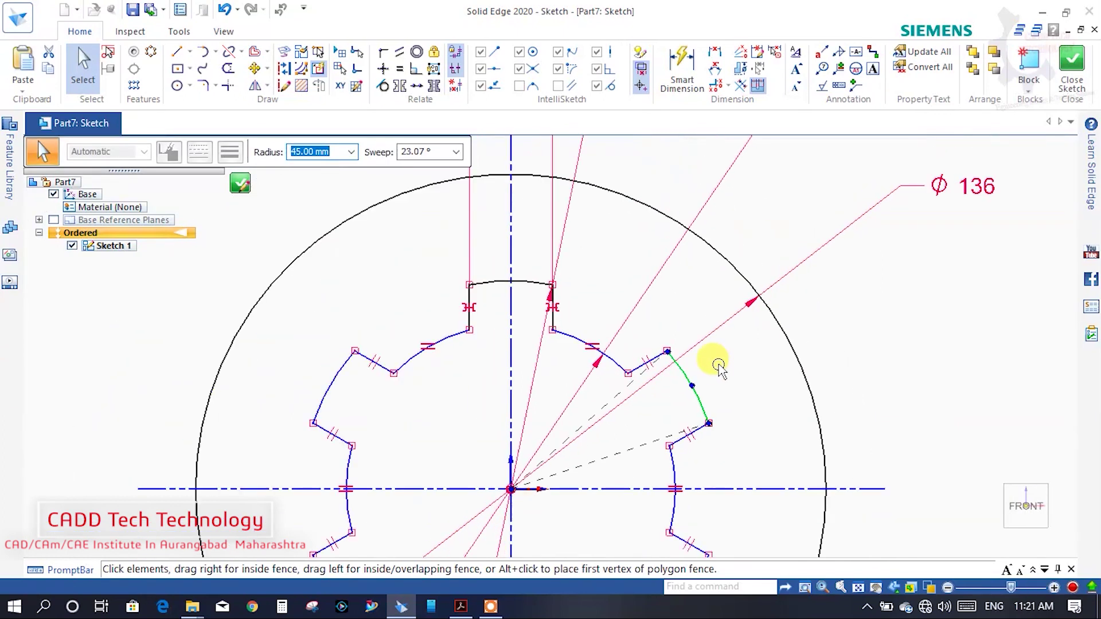
scroll(719, 376, down, 3)
scroll(711, 364, up, 1)
scroll(637, 450, up, 1)
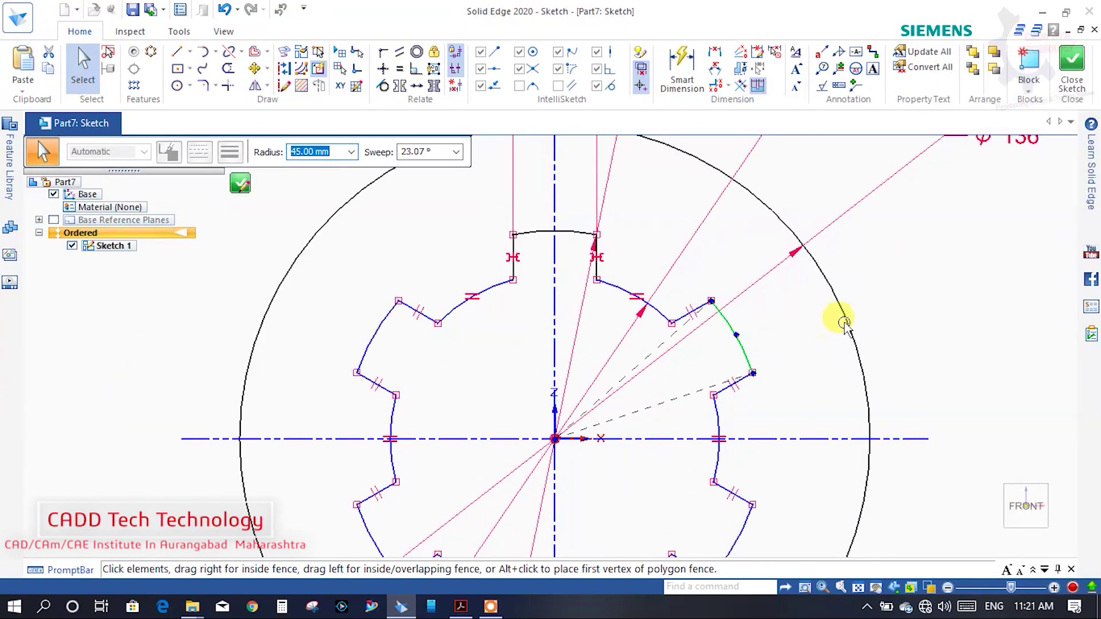
key(Escape)
scroll(596, 307, down, 1)
scroll(597, 310, down, 1)
scroll(580, 368, down, 1)
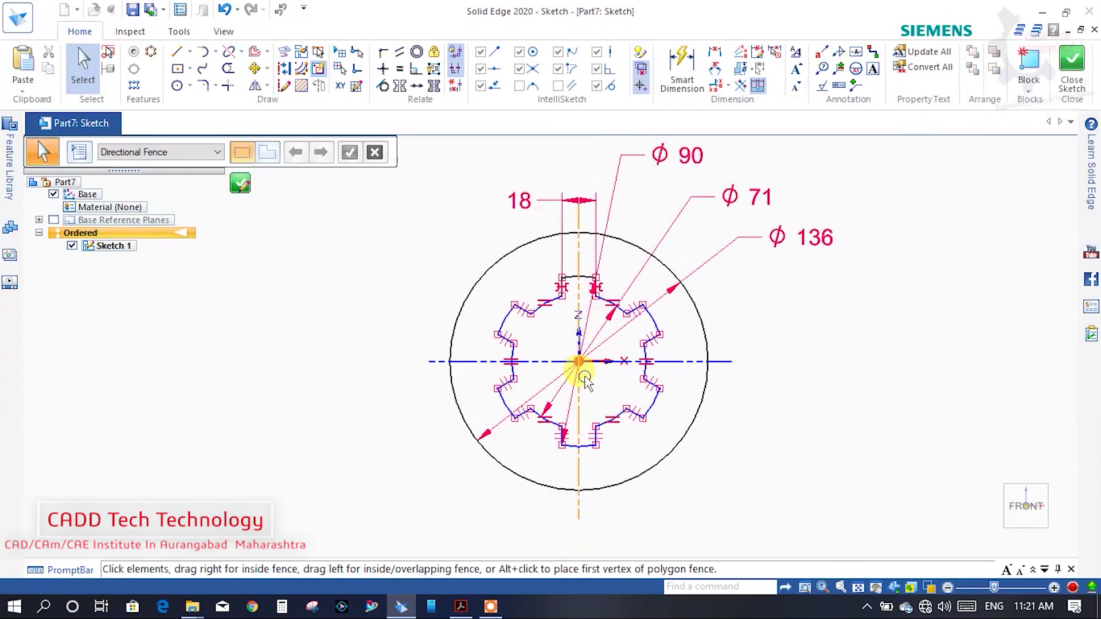
scroll(580, 369, up, 1)
scroll(580, 373, down, 1)
scroll(737, 252, up, 1)
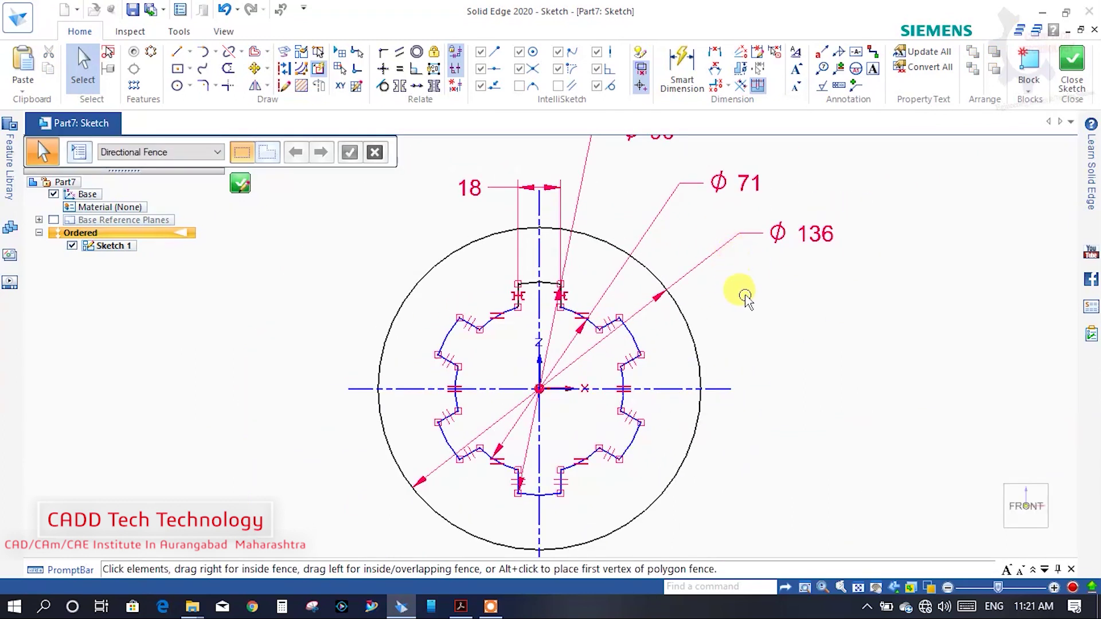